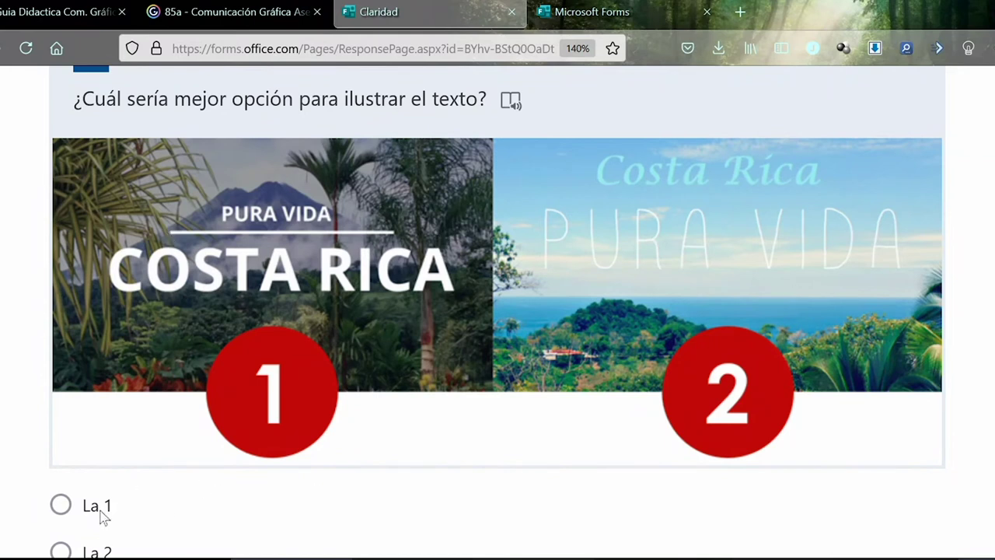
Review the two questions of the Claridad form on its response page.
scroll(168, 519, "down", 3)
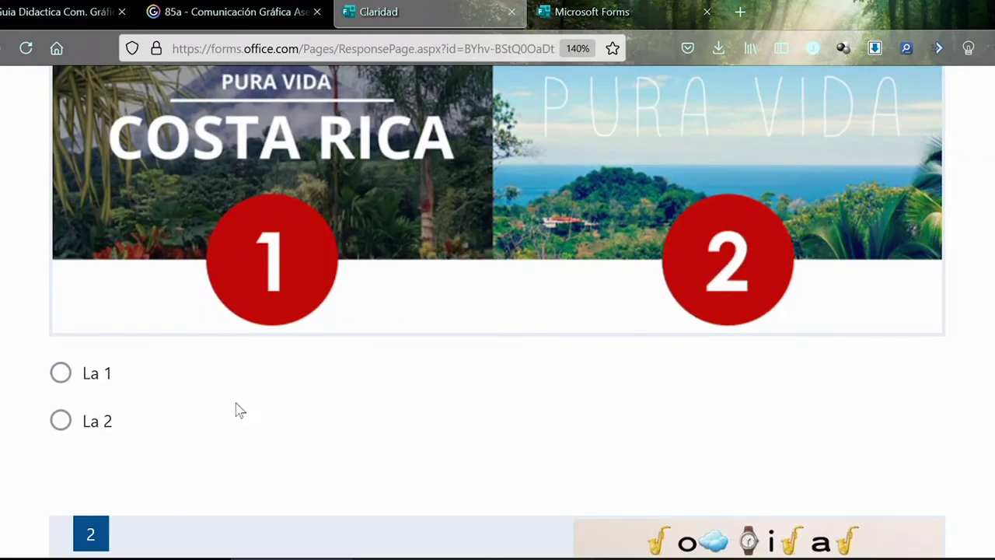
scroll(238, 409, "up", 6)
scroll(268, 400, "down", 15)
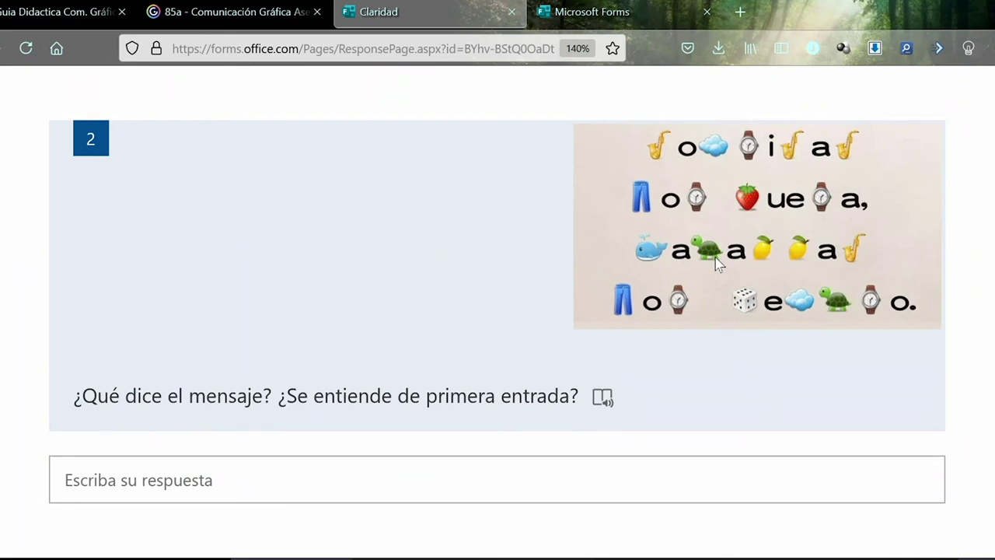
Open the Claridad form from the Microsoft Forms list and examine the responses to question 1.
left_click(583, 17)
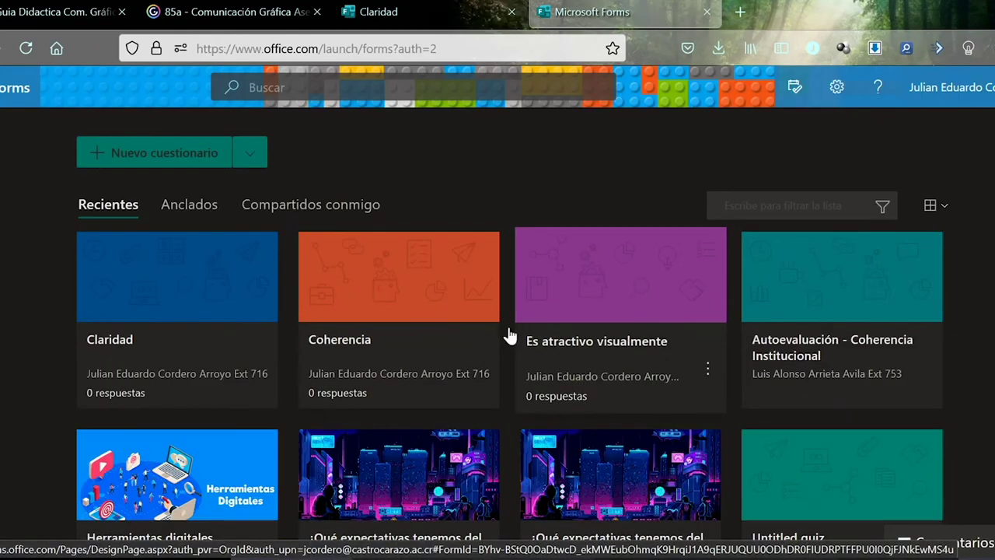
left_click(201, 343)
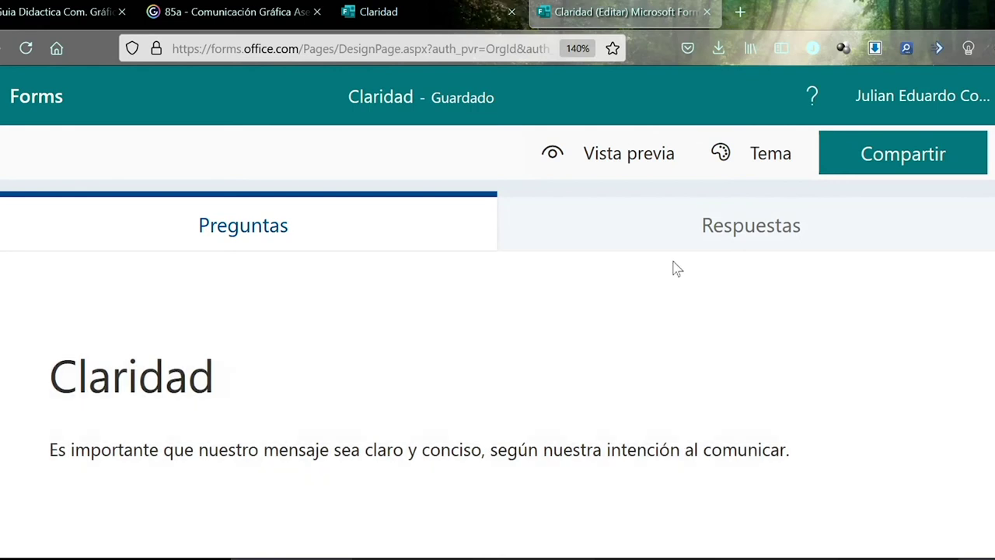
left_click(677, 244)
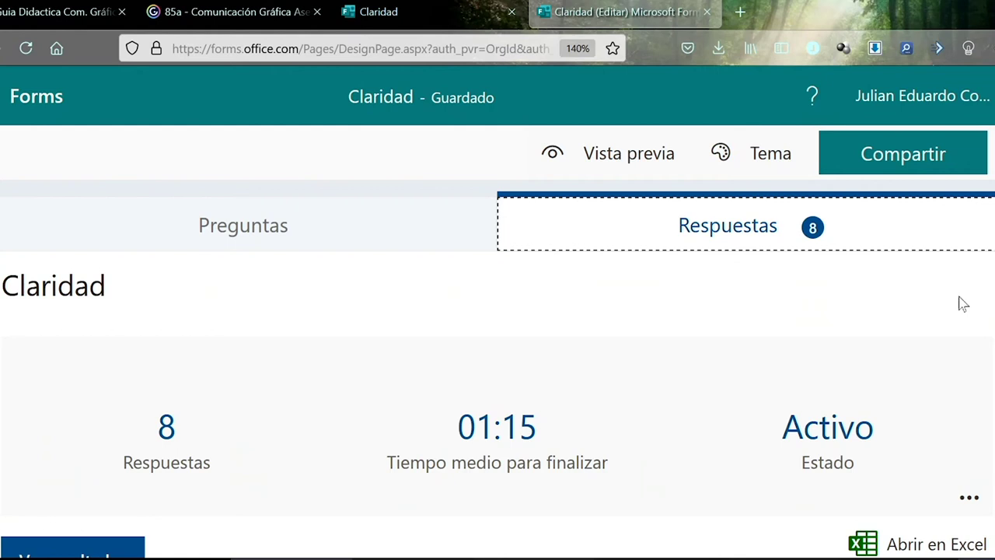
scroll(962, 304, "down", 2)
scroll(963, 304, "down", 2)
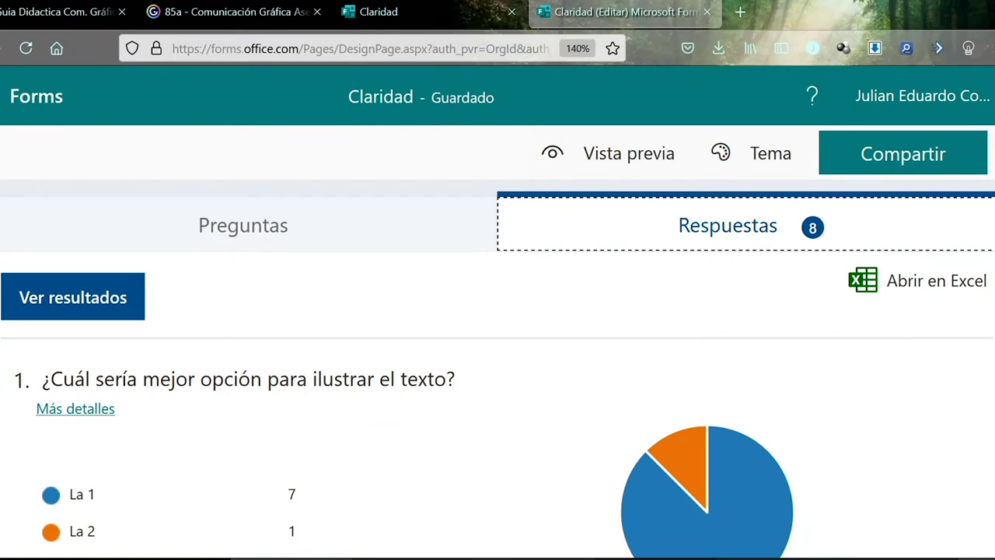
scroll(498, 404, "down", 1)
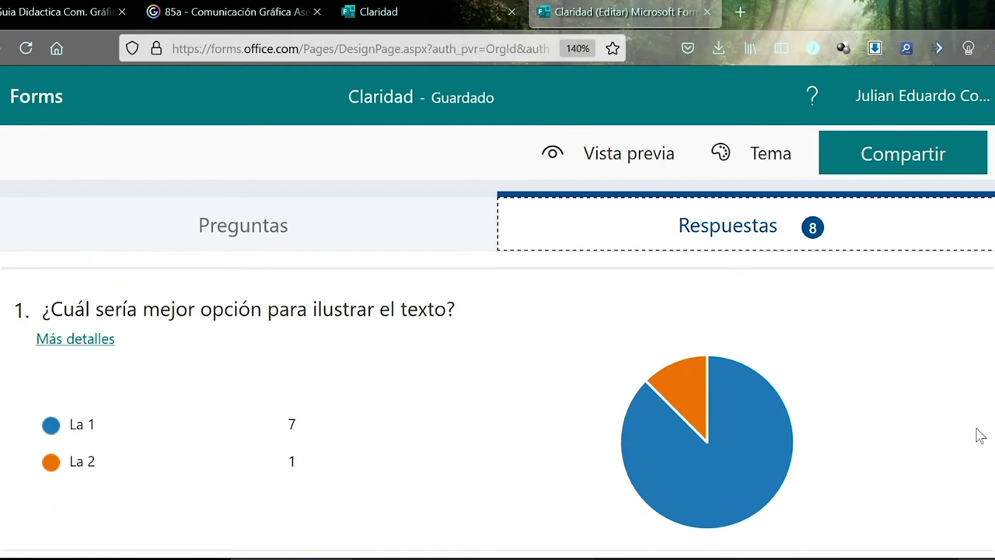
mouse_move(630, 395)
Return to the form's questions and look at the two Costa Rica designs in question 1.
left_click(347, 245)
scroll(259, 373, "down", 5)
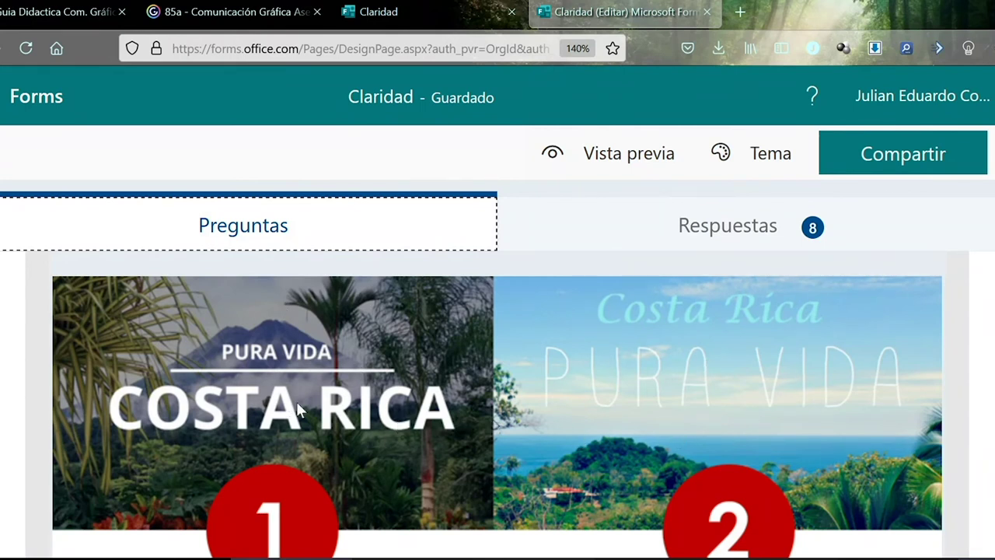
scroll(311, 435, "up", 2)
scroll(466, 389, "down", 2)
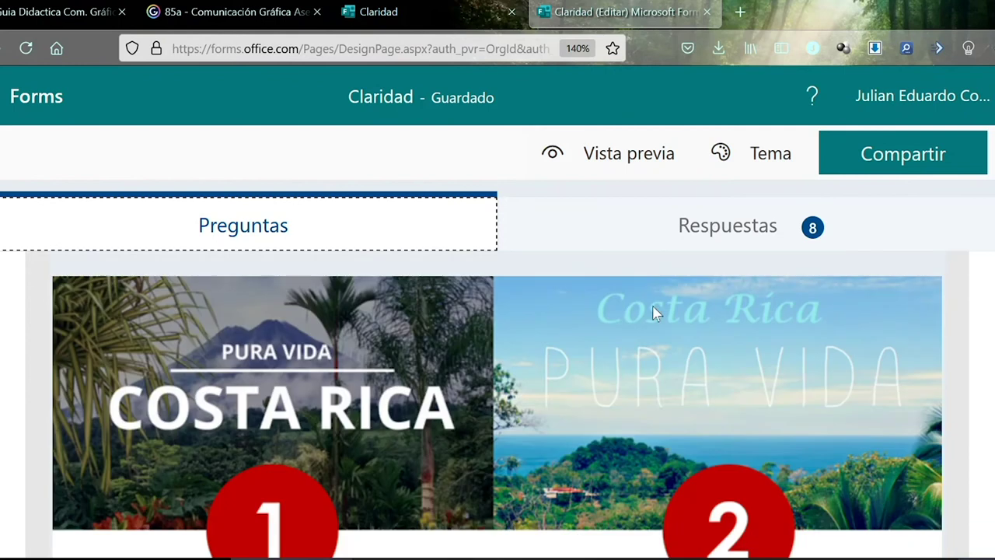
Reopen the form's responses and inspect the pie chart share of each option in question 1.
left_click(691, 243)
scroll(451, 373, "down", 5)
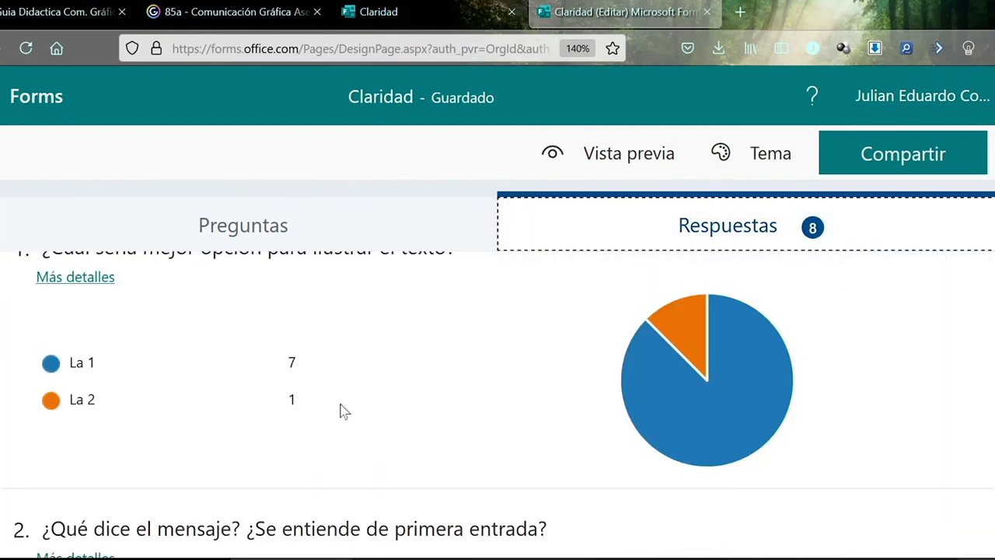
mouse_move(671, 403)
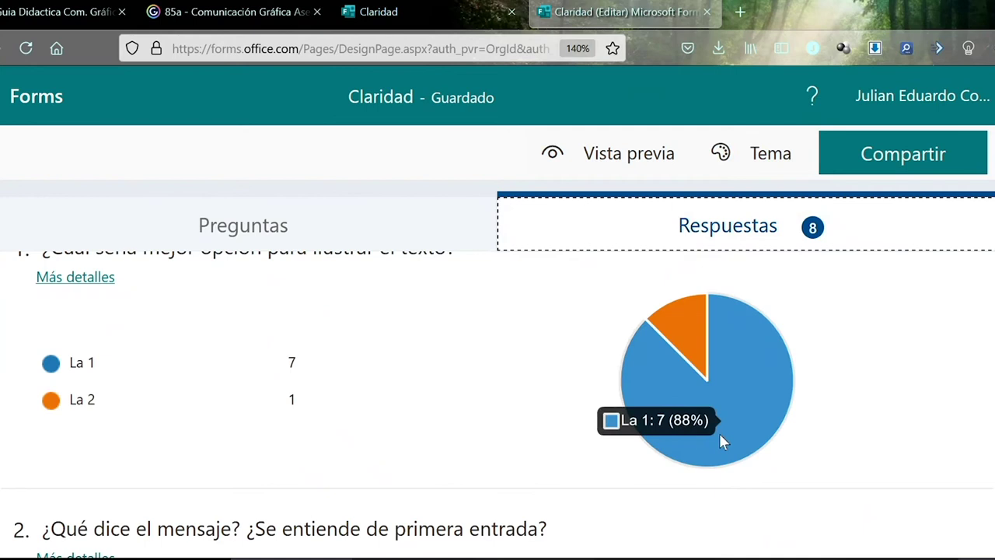
mouse_move(700, 346)
scroll(618, 431, "up", 2)
scroll(614, 431, "down", 2)
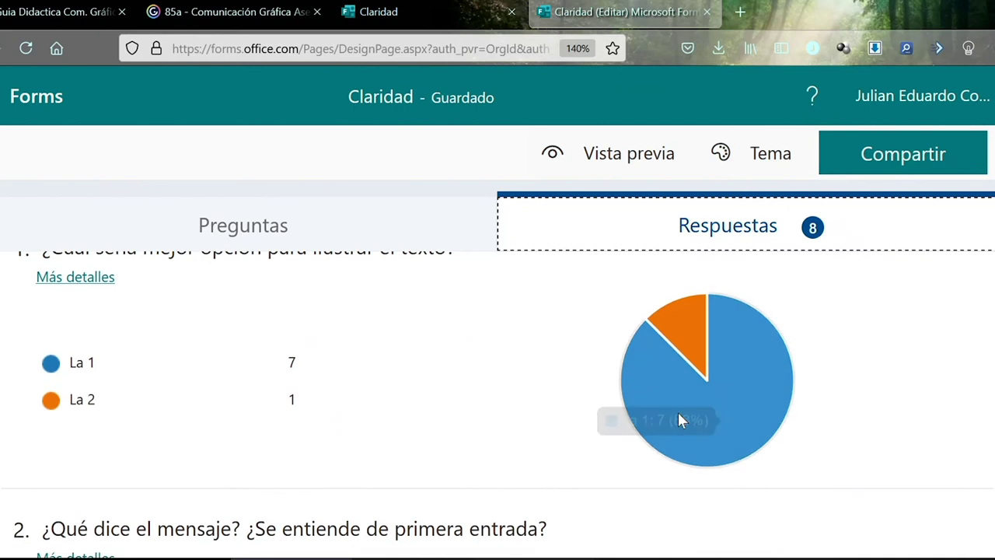
Go back to the form's questions and reduce the page zoom to 110% to show question 1's images.
left_click(290, 240)
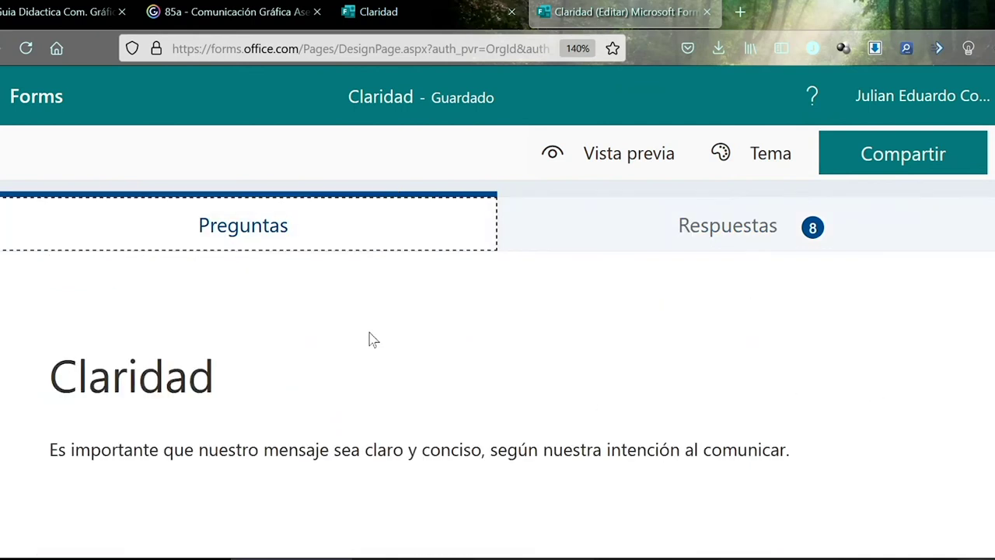
scroll(498, 430, "down", 3)
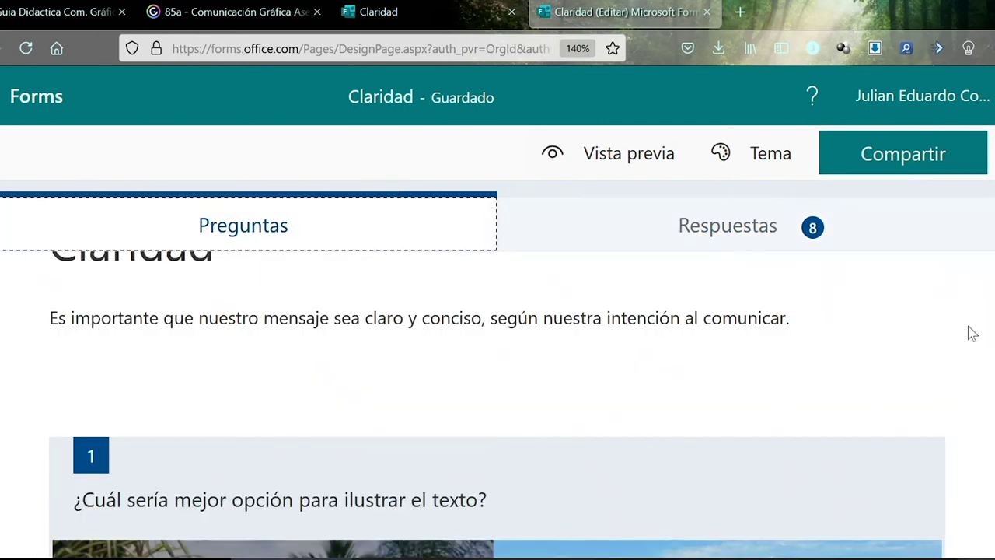
key("ctrl+minus")
key("ctrl+minus")
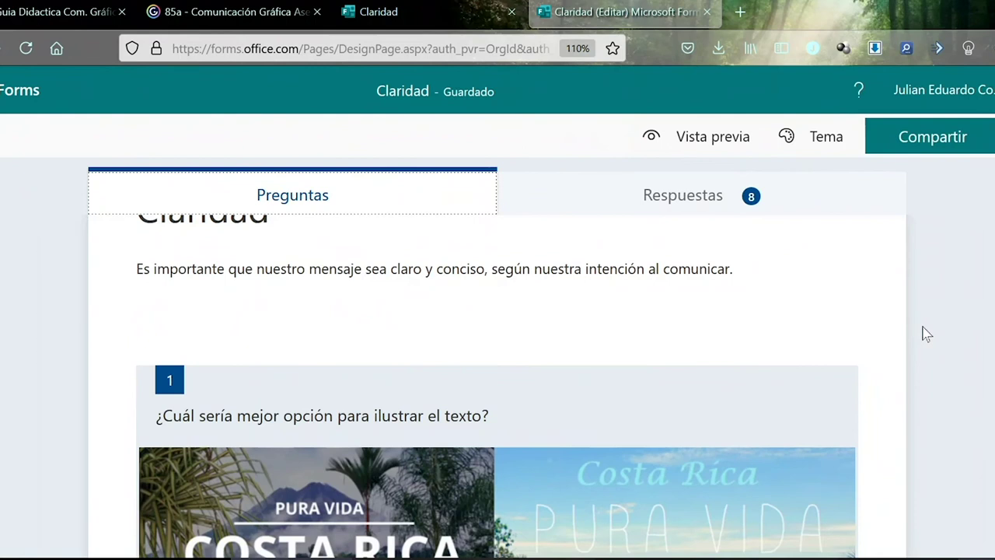
scroll(925, 334, "down", 3)
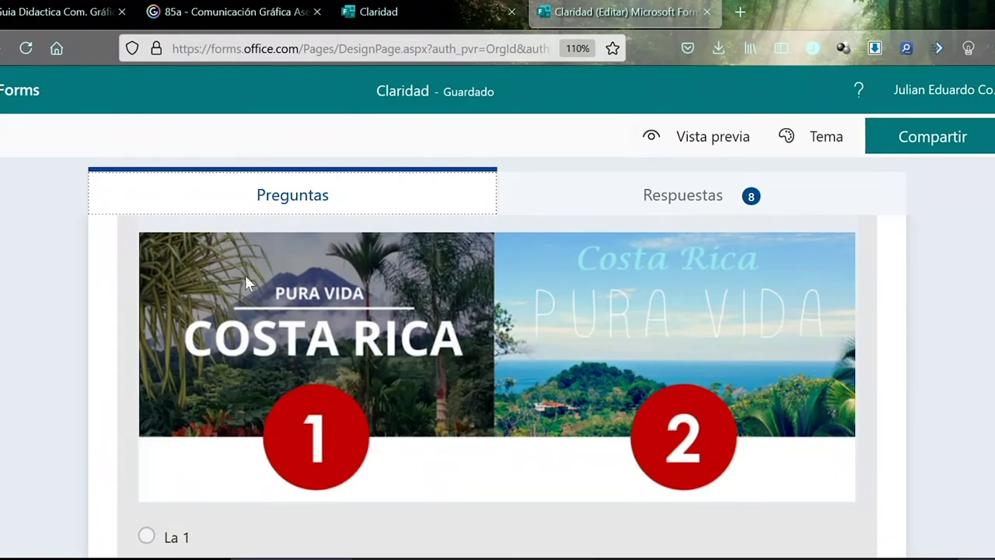
Examine question 1's wording, "¿Cuál sería mejor opción para ilustrar el texto?", against its two Costa Rica designs.
scroll(340, 344, "up", 2)
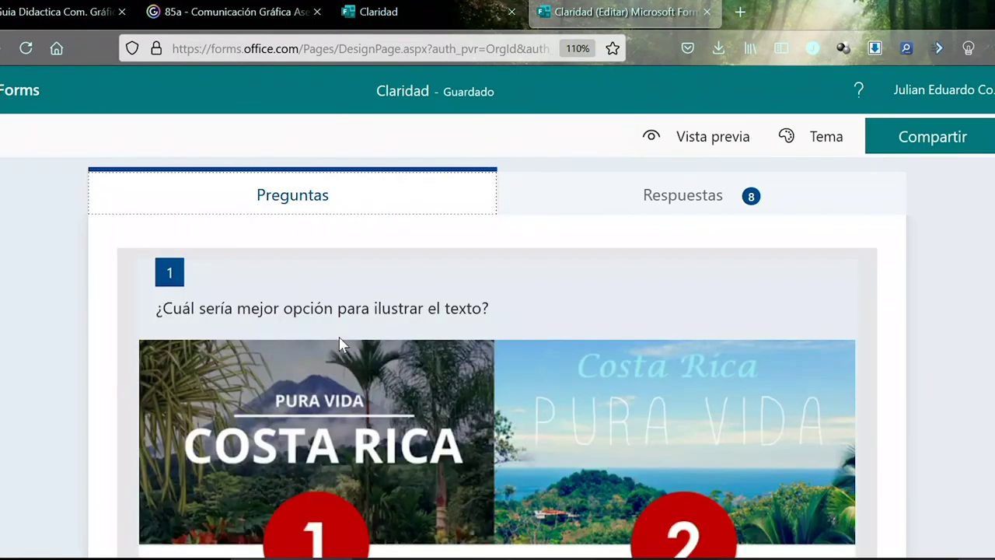
scroll(340, 345, "down", 2)
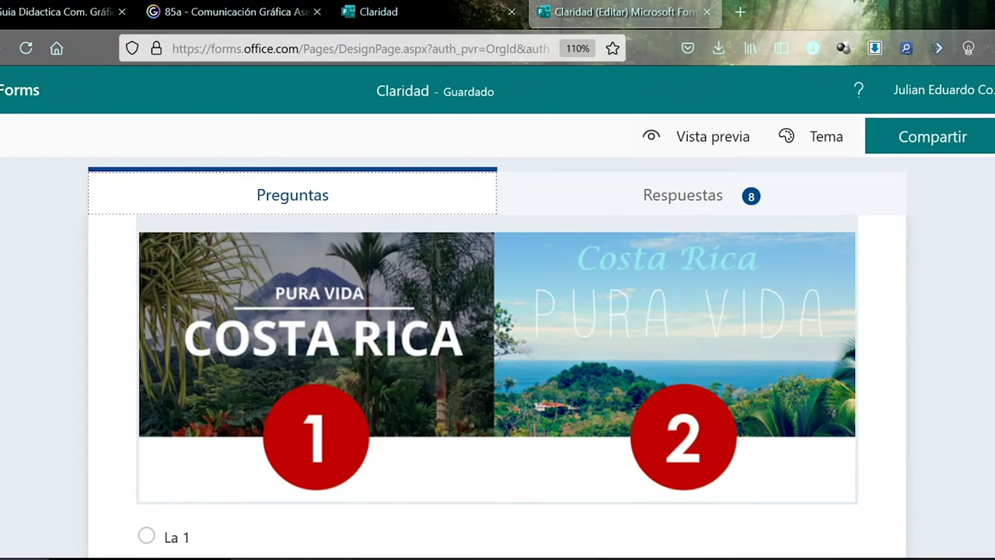
scroll(526, 282, "up", 3)
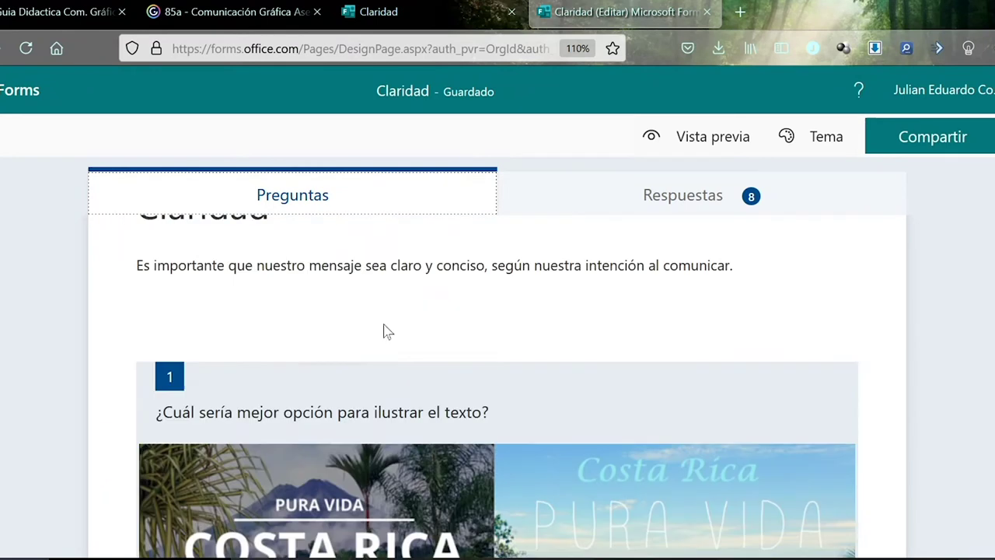
scroll(241, 349, "down", 2)
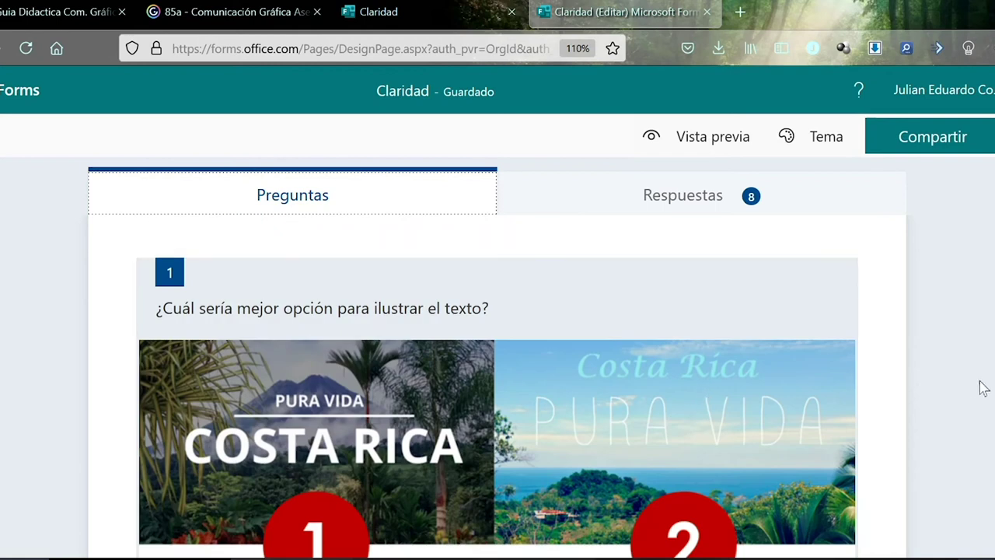
scroll(497, 387, "down", 1)
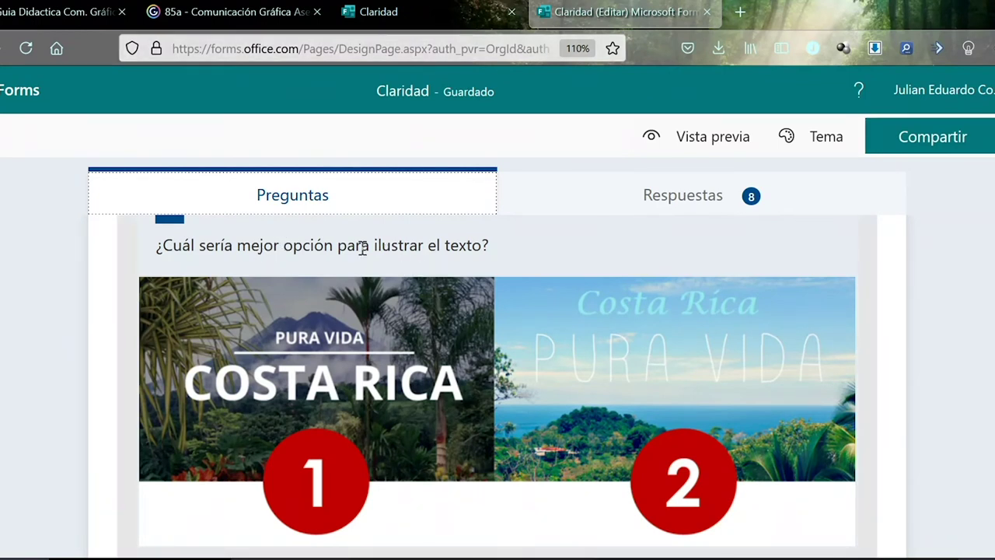
left_click_drag(371, 246, 488, 258)
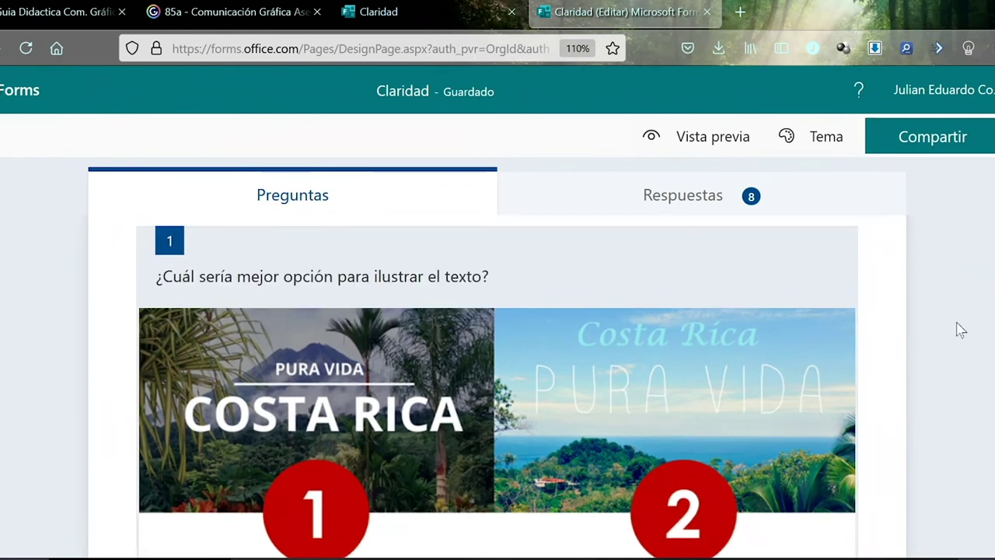
Consult the "Contraste de colores" chart behind container 1 in the Genially presentation, compare it with the form, and close the chart.
left_click(231, 17)
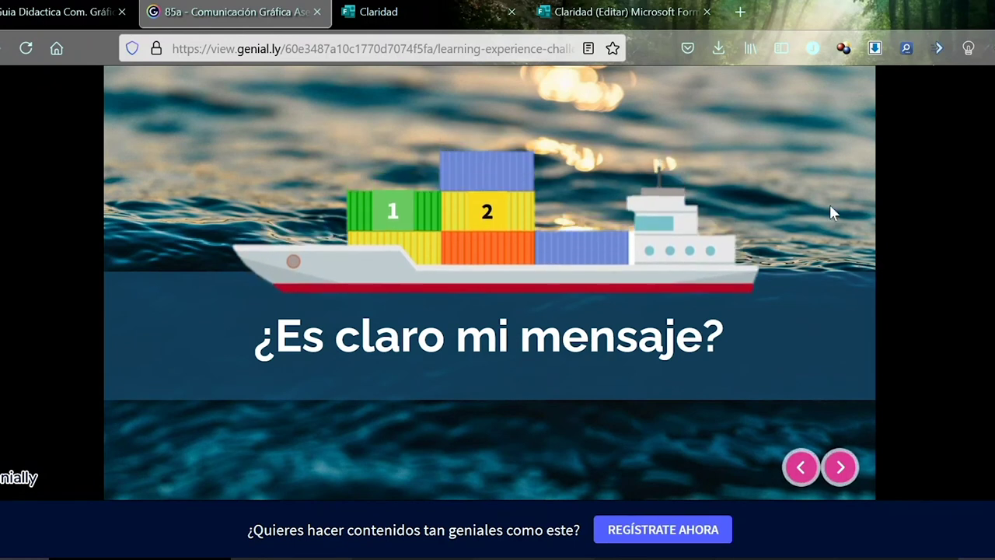
left_click(390, 196)
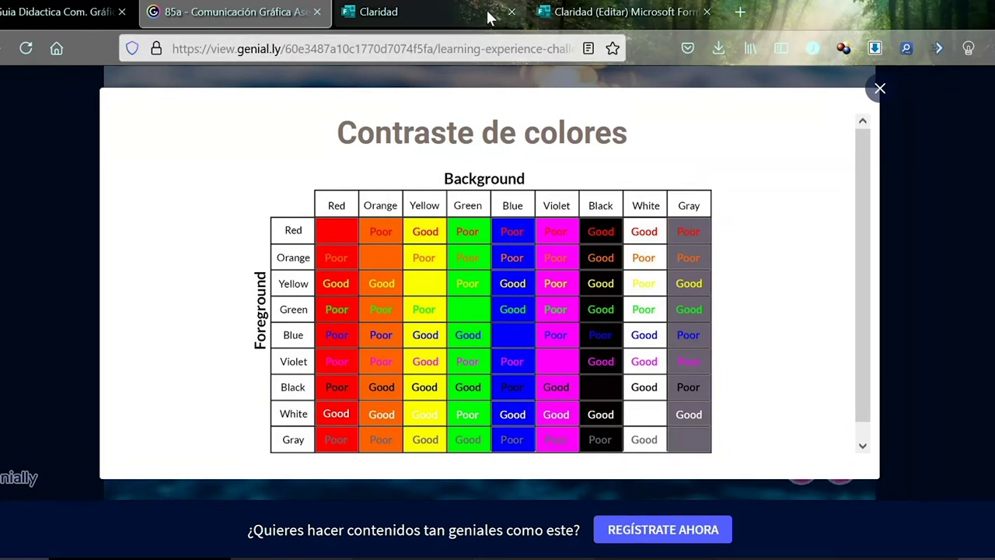
left_click(557, 30)
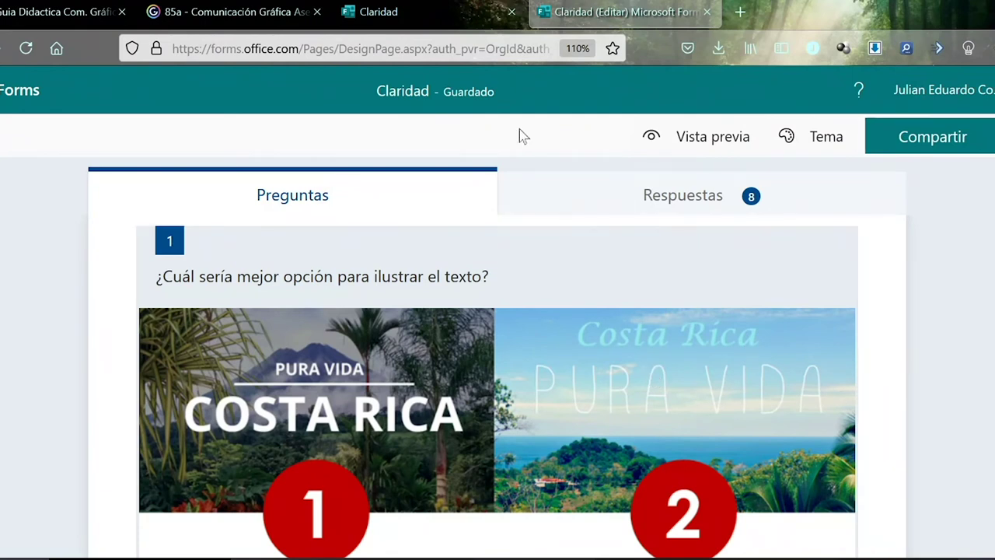
left_click(409, 16)
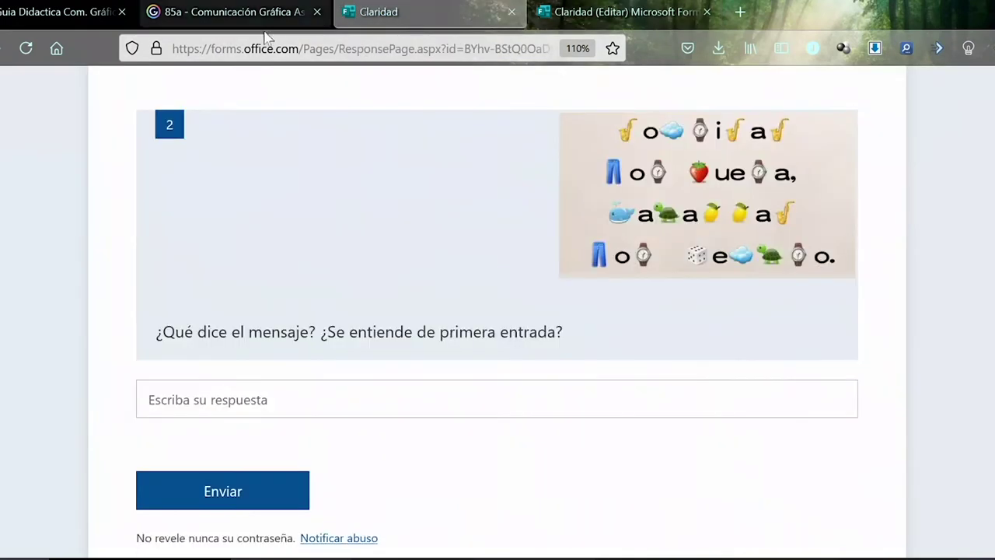
left_click(195, 20)
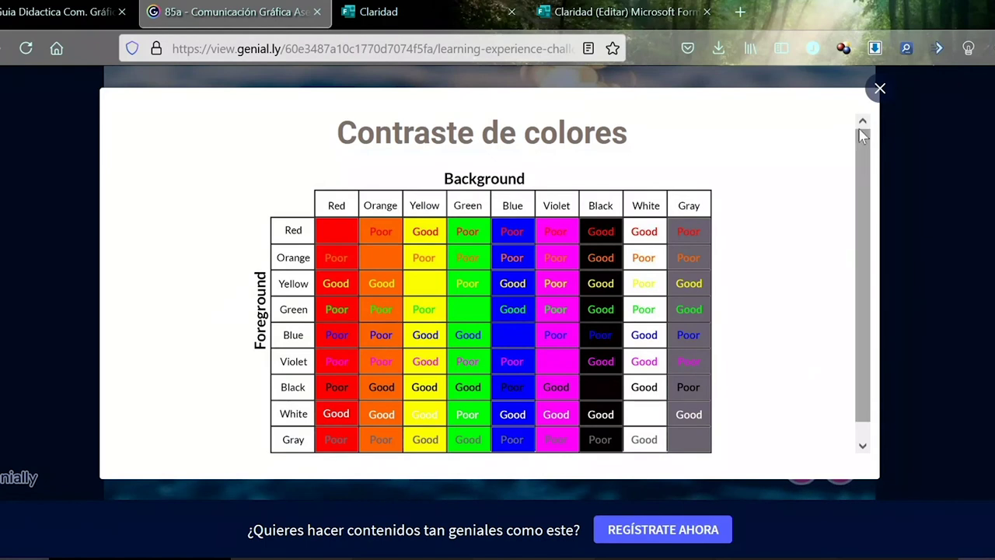
left_click(879, 90)
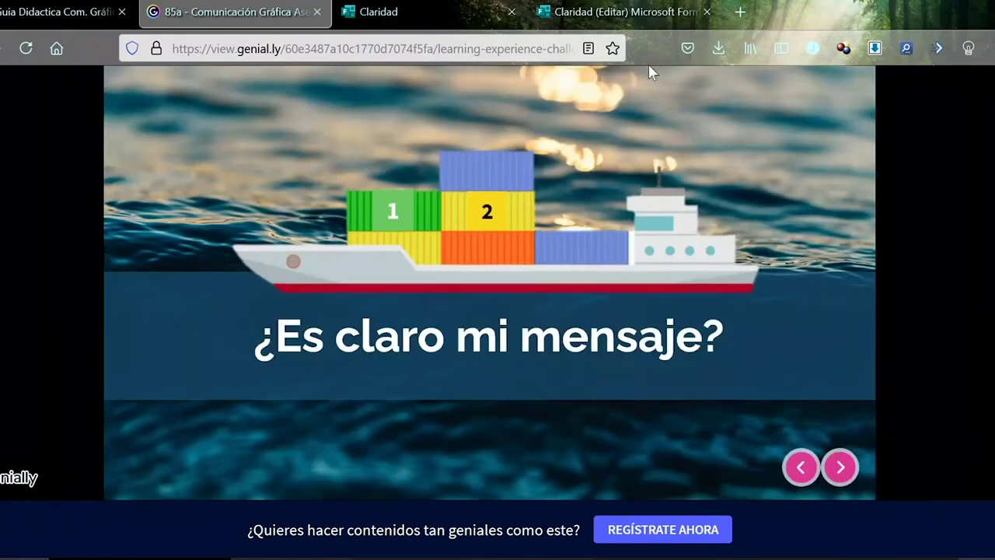
Open the Claridad form's responses in Microsoft Forms and read the detailed list of answers to question 2.
left_click(579, 25)
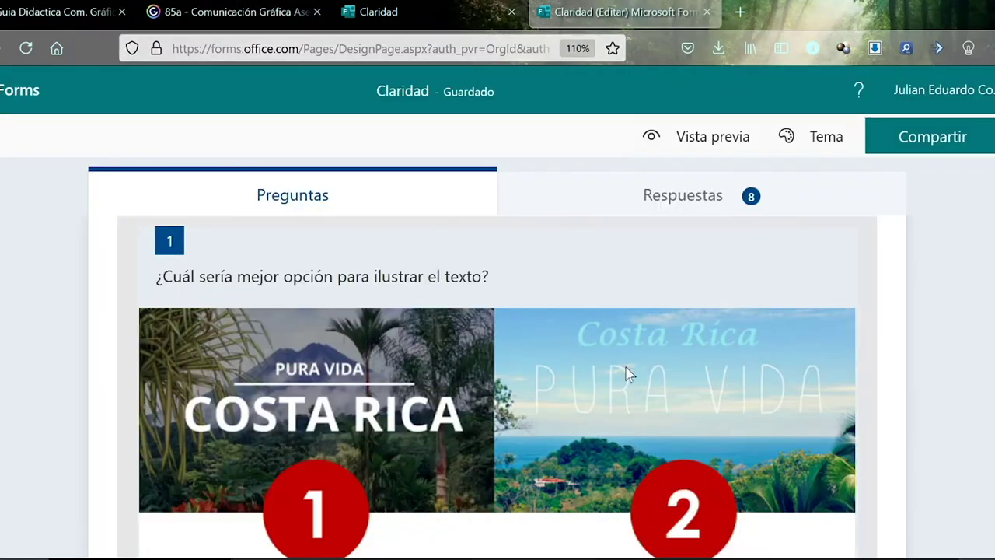
left_click(667, 210)
scroll(738, 476, "down", 6)
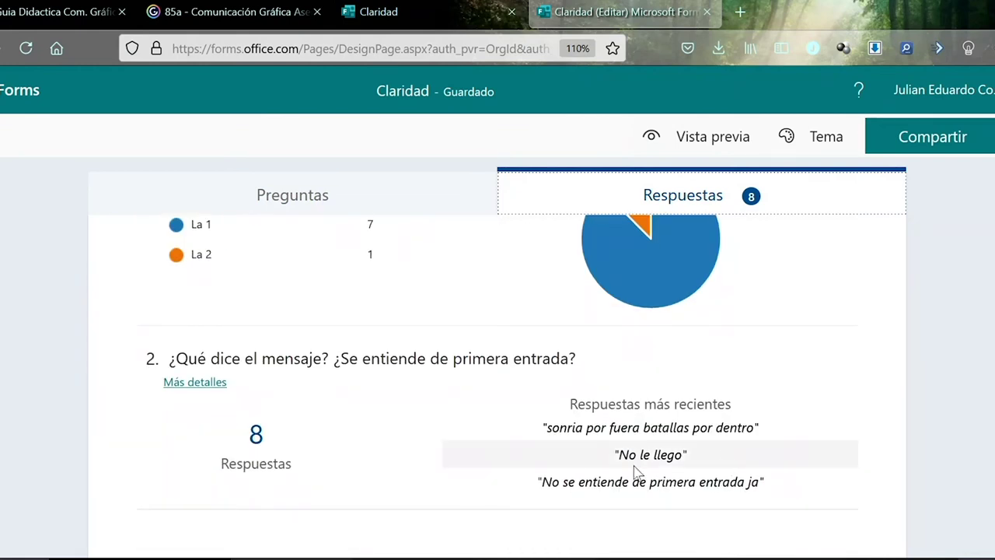
left_click(203, 381)
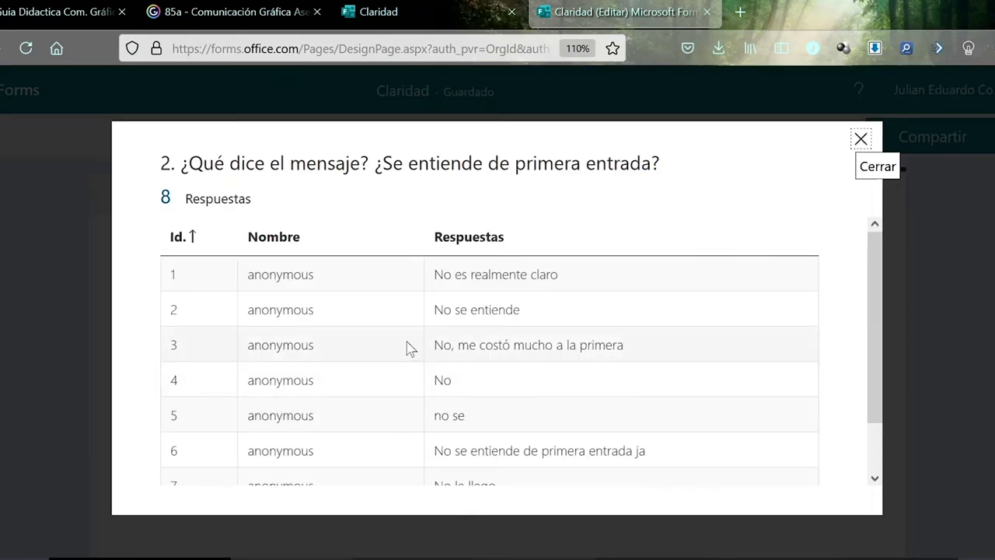
scroll(561, 350, "down", 2)
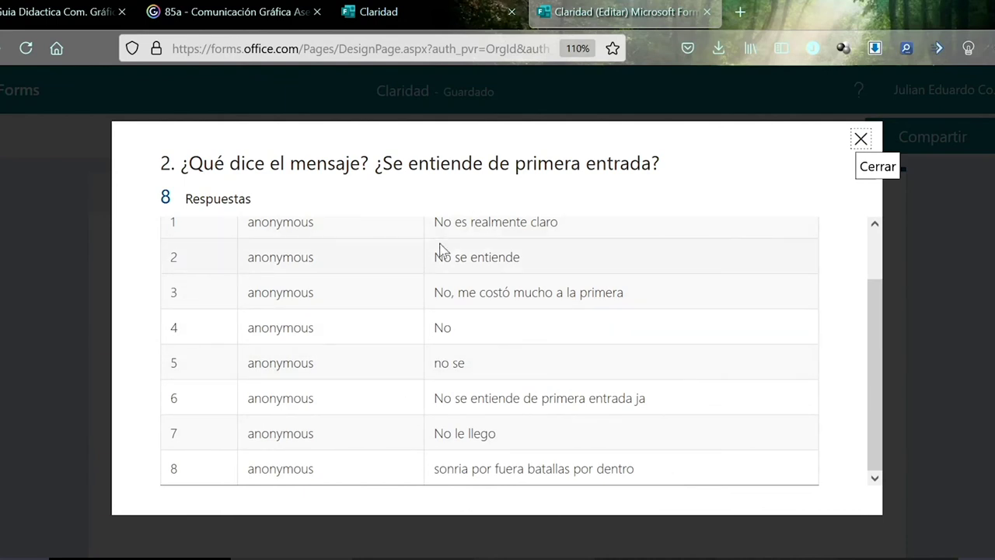
scroll(483, 263, "up", 2)
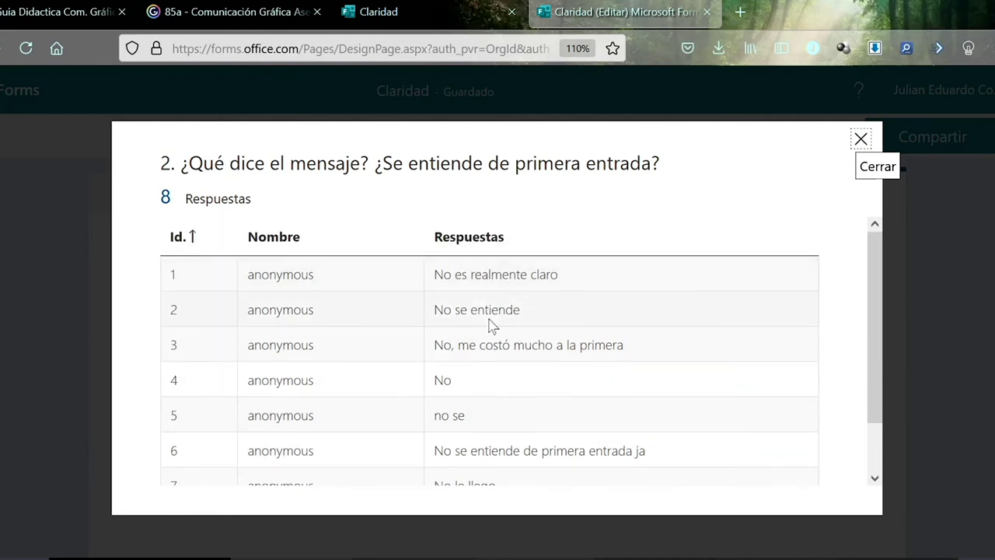
scroll(489, 330, "down", 2)
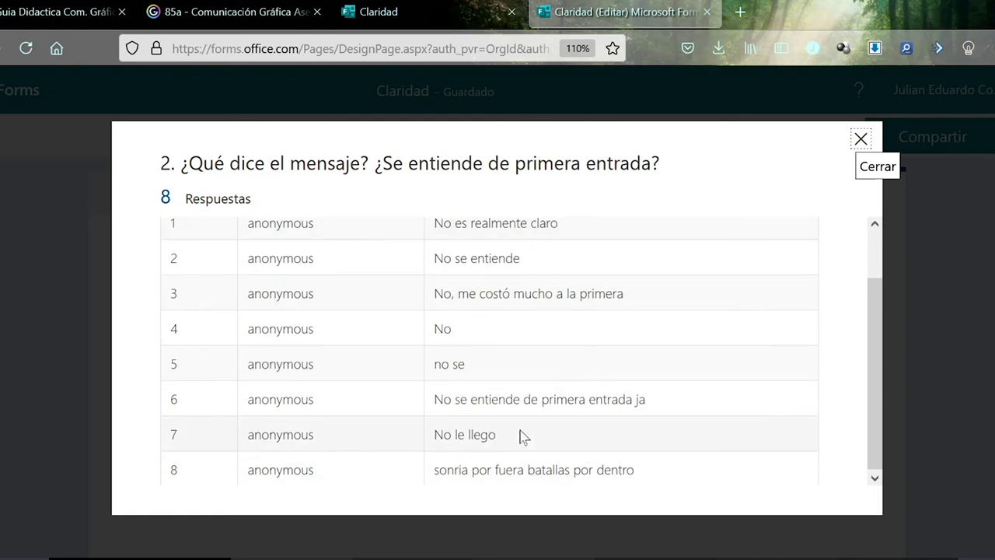
scroll(521, 436, "up", 2)
scroll(560, 451, "down", 2)
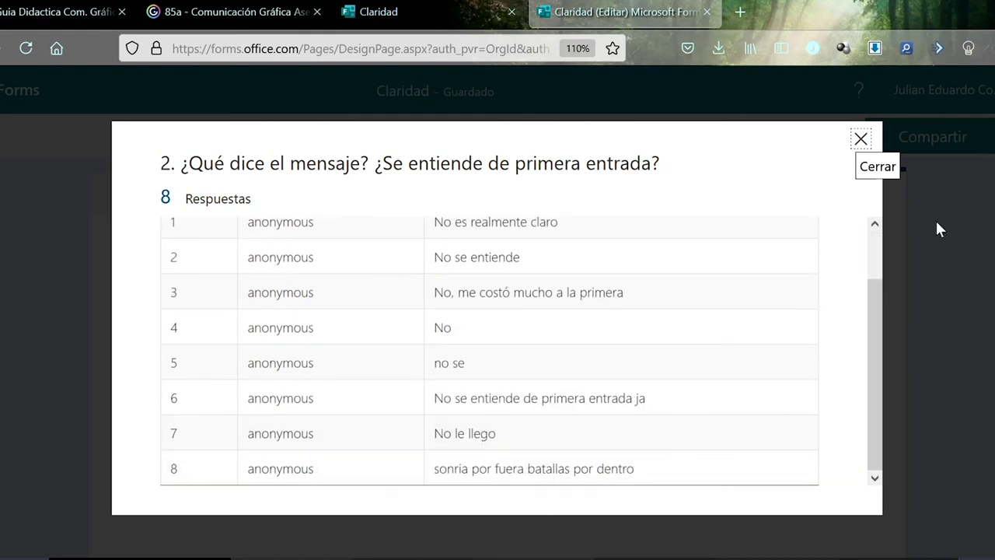
Close question 2's answer list and return to the Claridad form's questions to show question 2's emoji message.
left_click(860, 142)
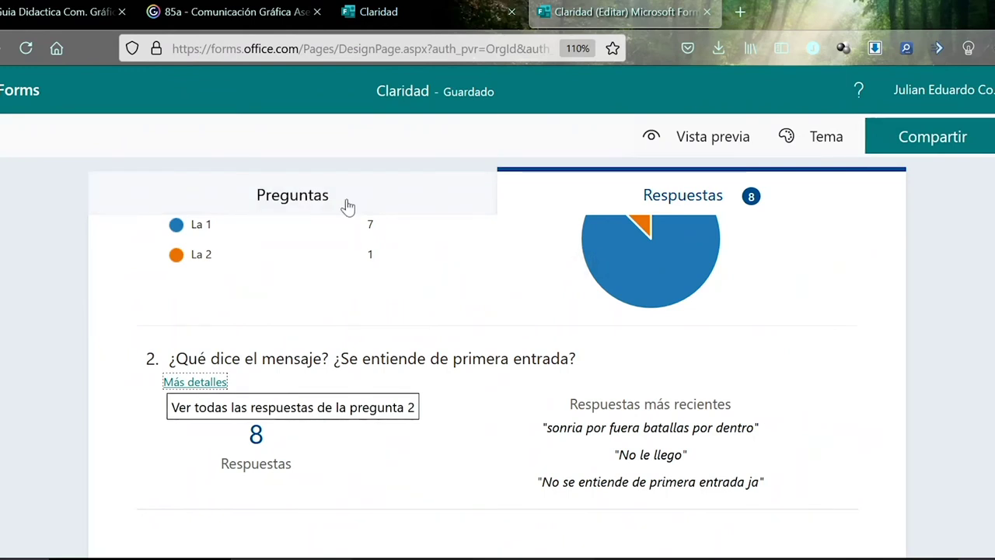
left_click(348, 205)
scroll(432, 330, "down", 8)
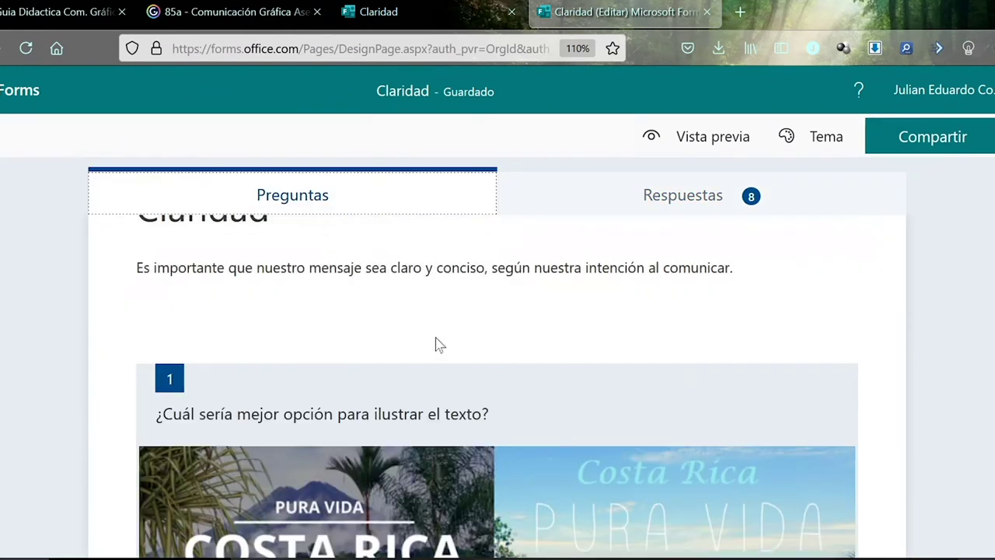
scroll(436, 344, "down", 3)
scroll(435, 345, "up", 2)
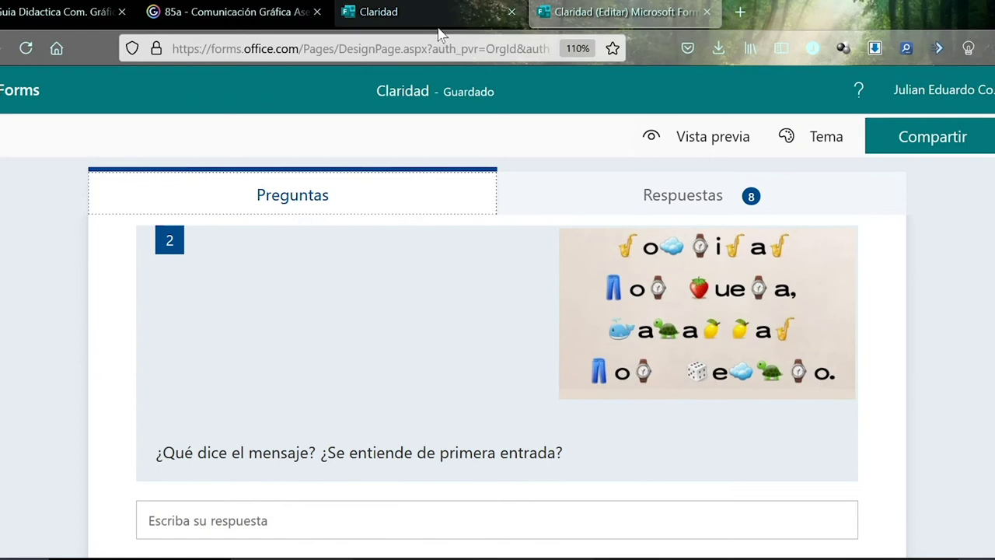
View the symbols message behind container 2 on the Genially presentation's "¿Es claro mi mensaje?" slide, and close it.
left_click(439, 24)
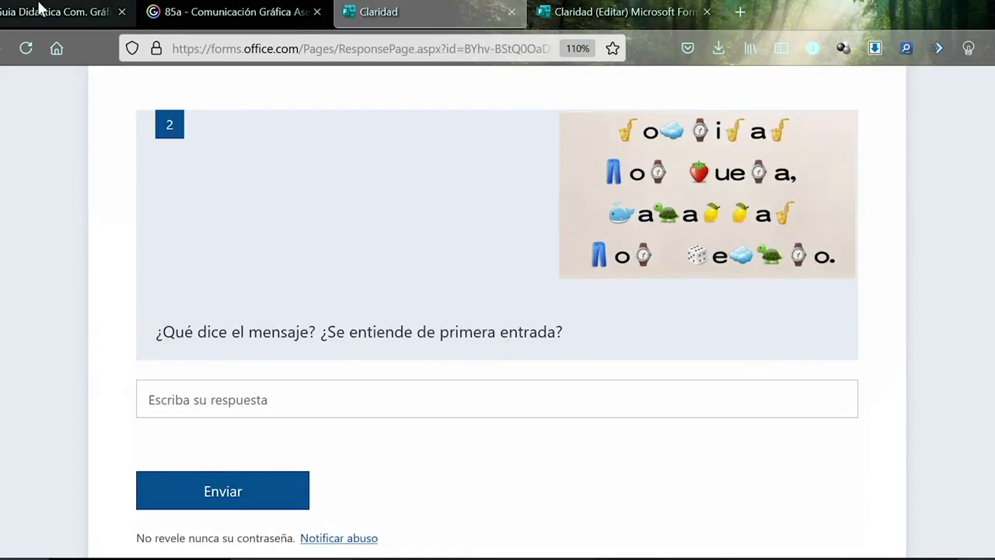
left_click(191, 13)
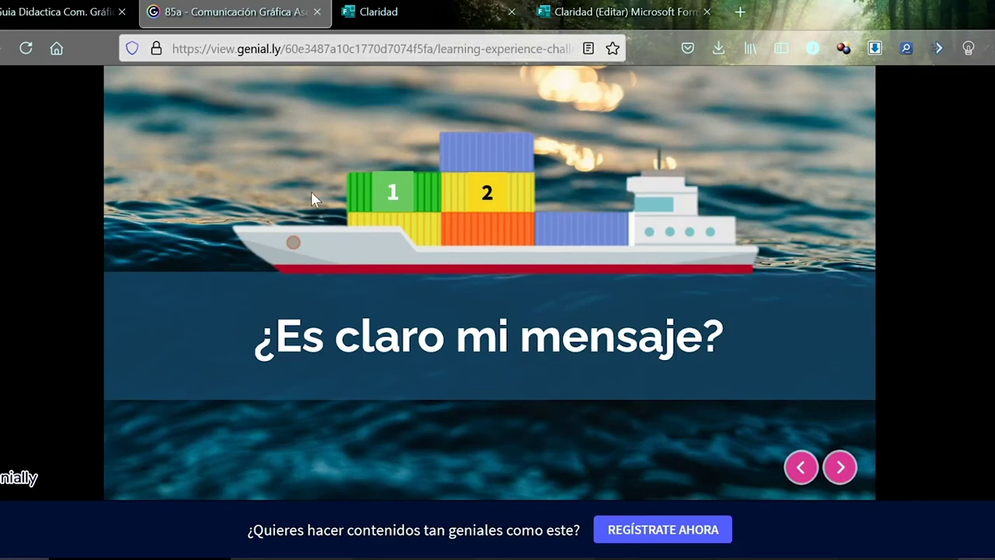
left_click(484, 202)
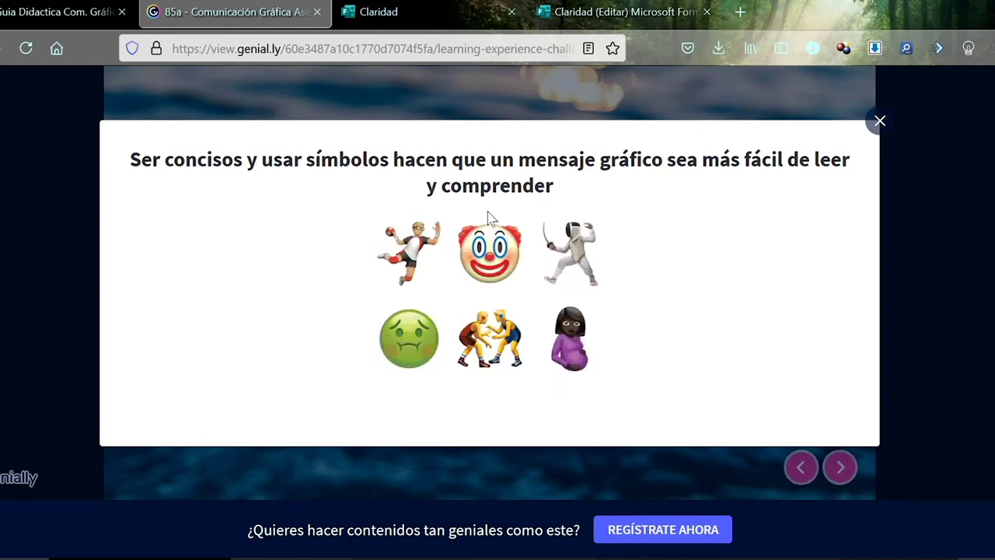
left_click(877, 131)
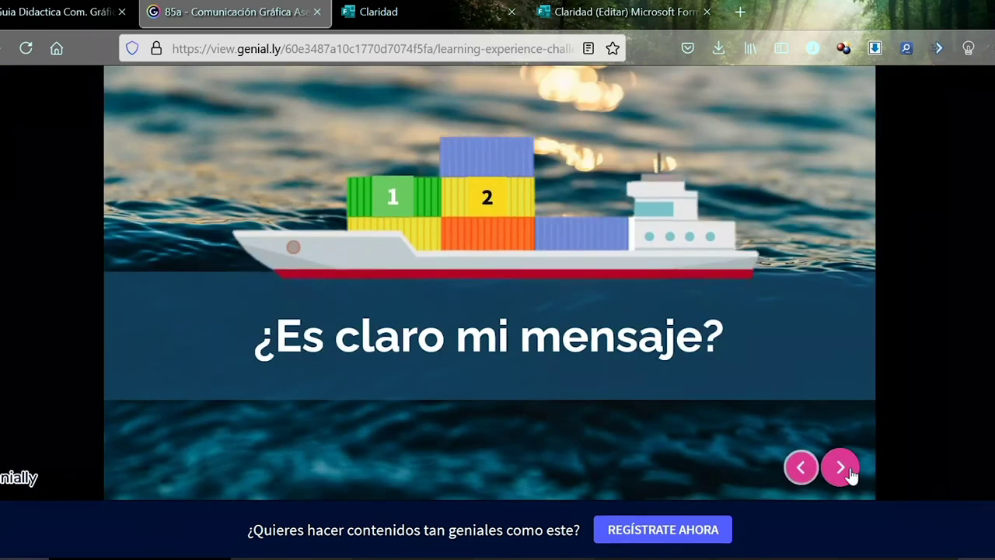
Advance the presentation to "¿Es coherente con mi objetivo?" and open the Coherencia form in Microsoft Forms.
left_click(841, 467)
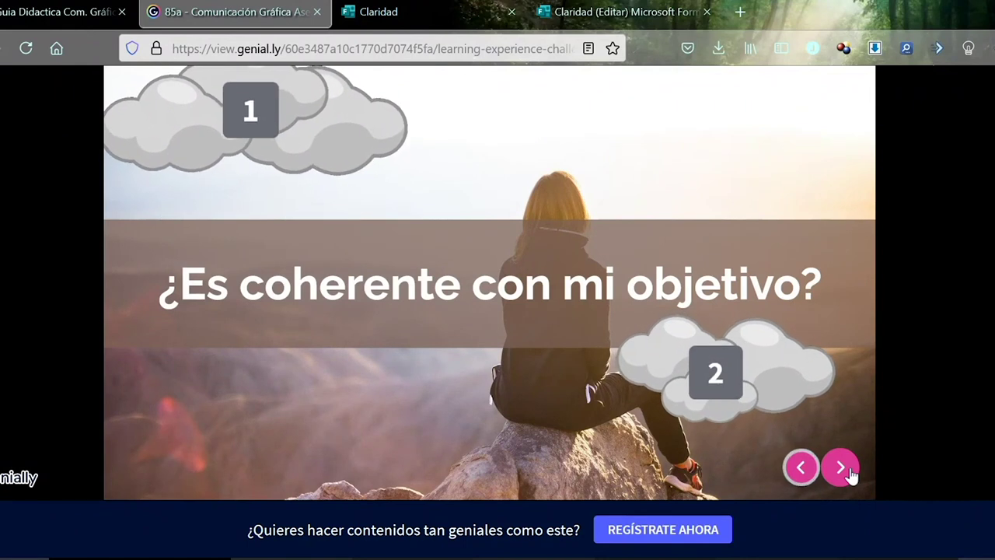
left_click(622, 11)
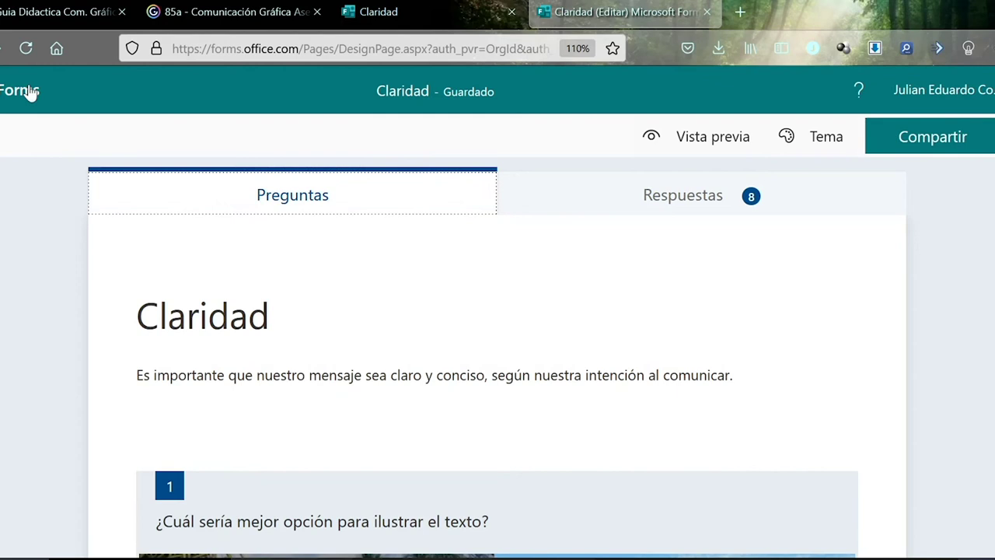
left_click(31, 93)
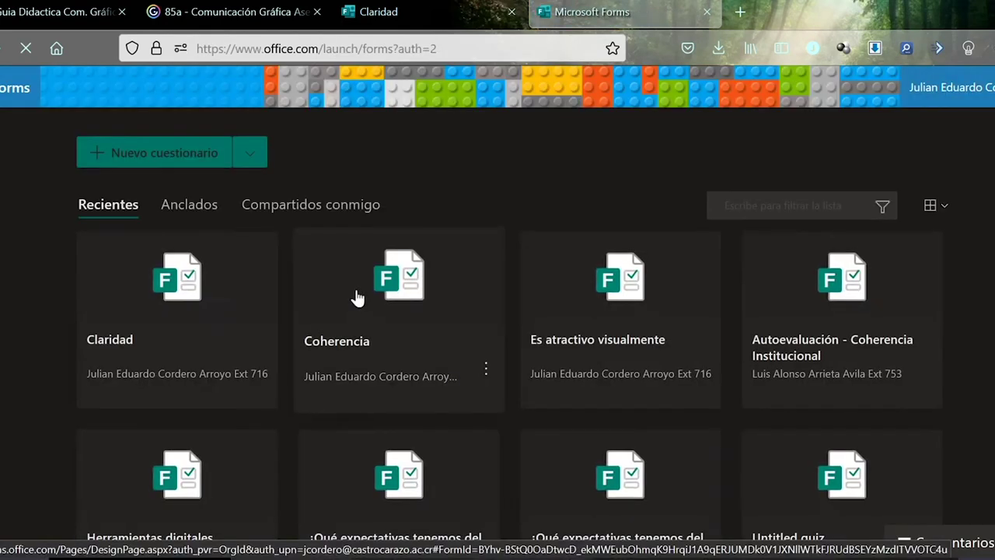
left_click(365, 340)
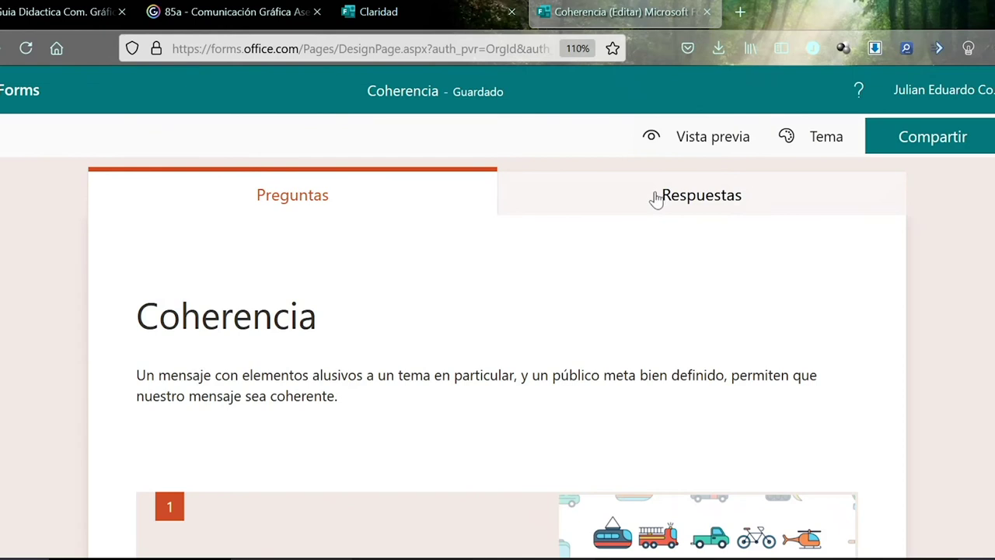
Enlarge the page to 160% and examine the Coherencia form's question 1 vehicle-themed soda advert and its star rating.
scroll(627, 310, "down", 3)
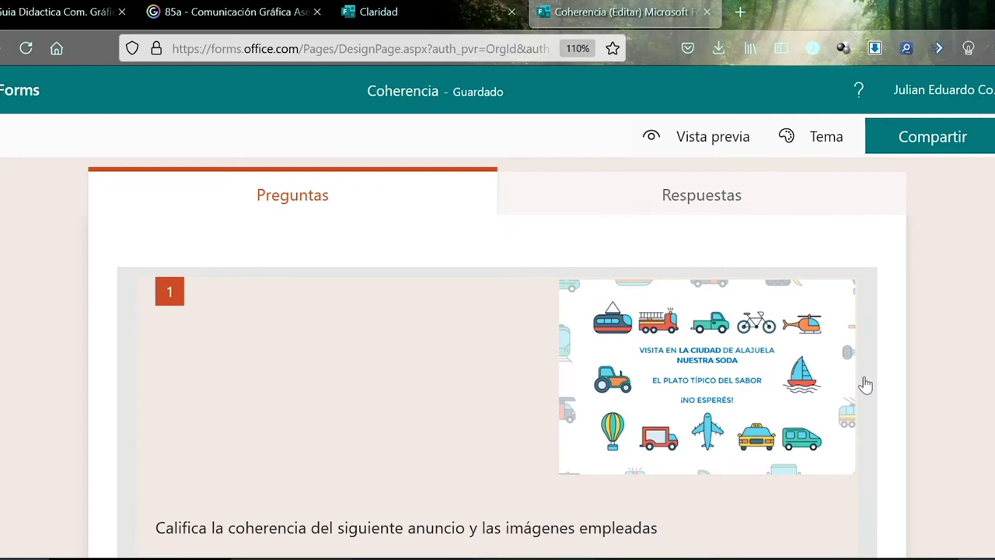
scroll(869, 377, "up", 2)
scroll(869, 377, "up", 3)
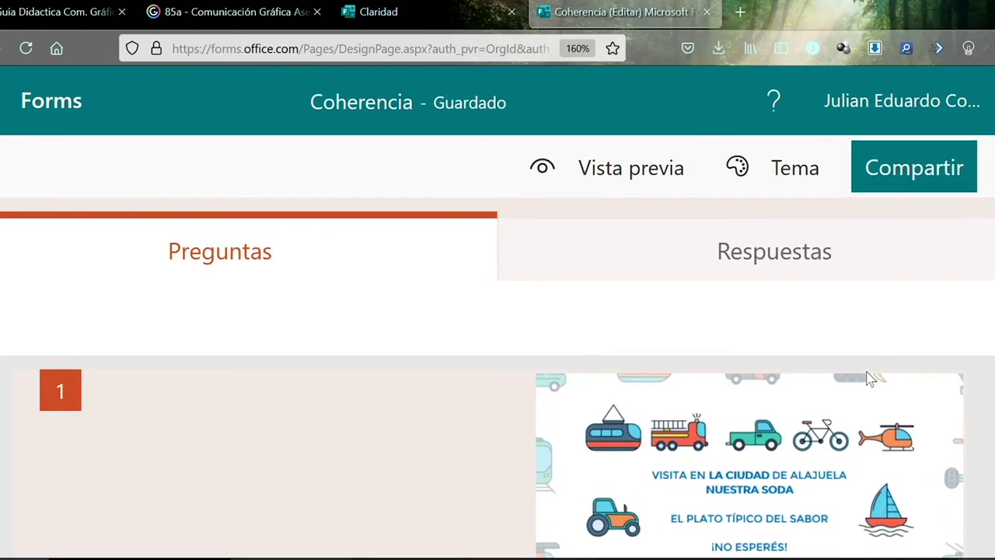
scroll(867, 381, "up", 2)
scroll(867, 385, "down", 5)
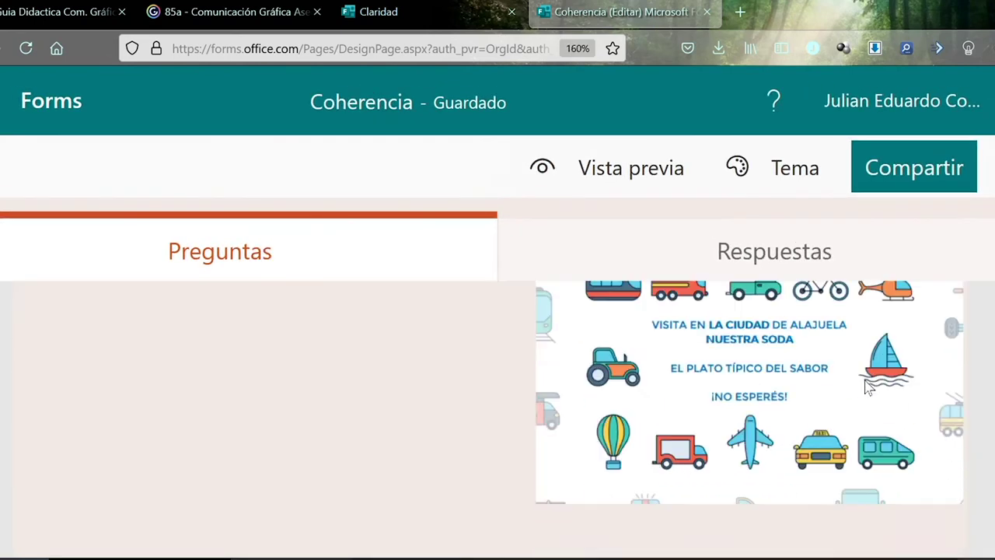
scroll(327, 449, "up", 2)
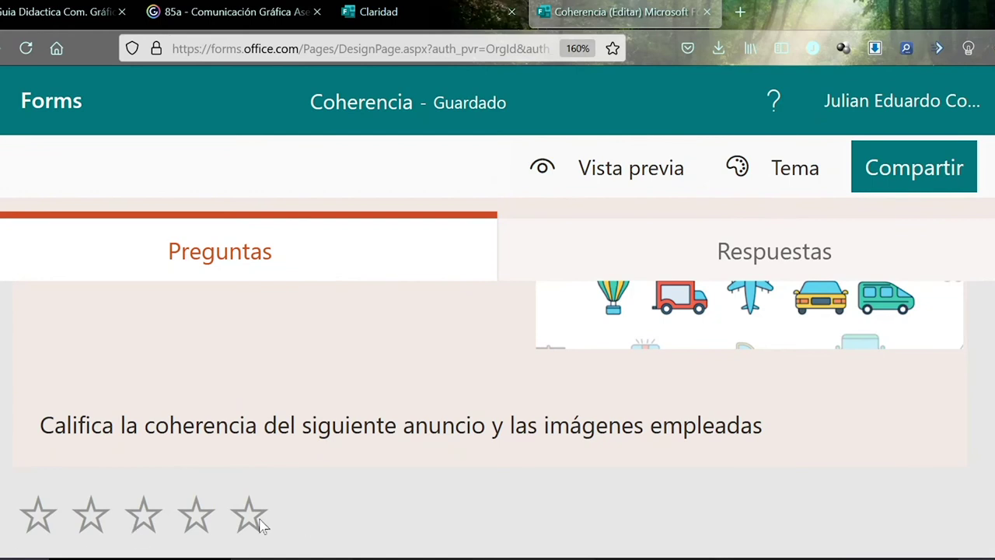
Reduce the page zoom to 140% and examine question 2's 7Up banner, wording and answer options.
scroll(352, 513, "down", 6)
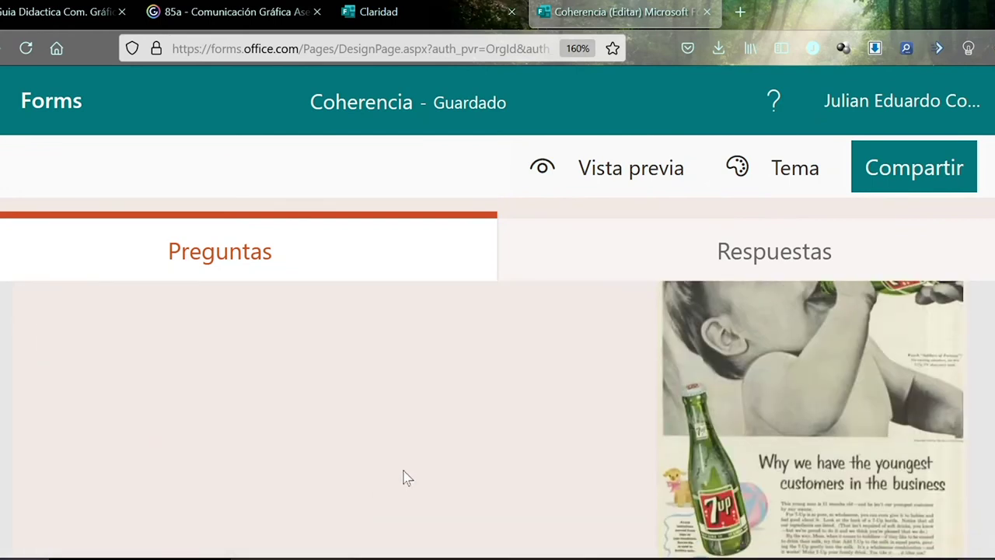
key("ctrl+minus")
key("ctrl+minus")
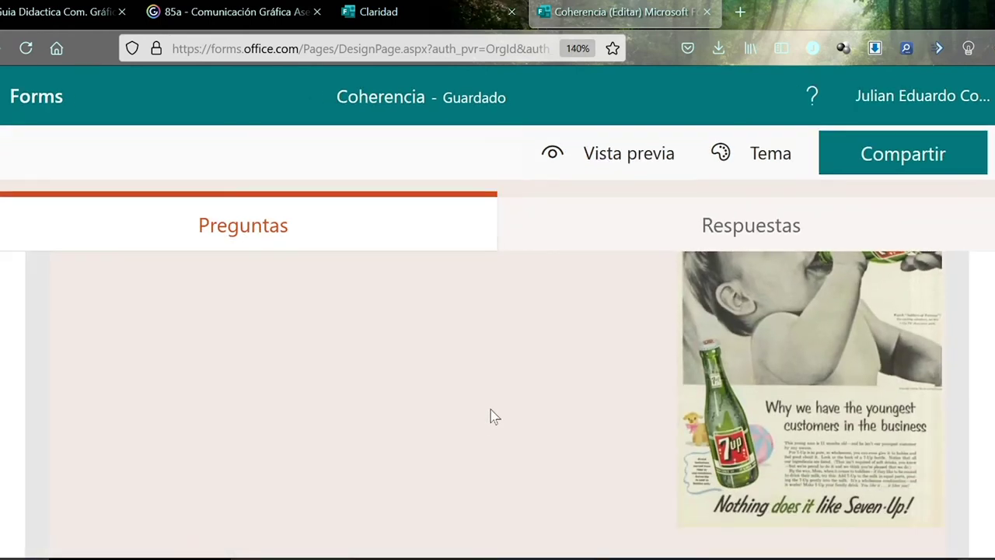
scroll(490, 417, "up", 2)
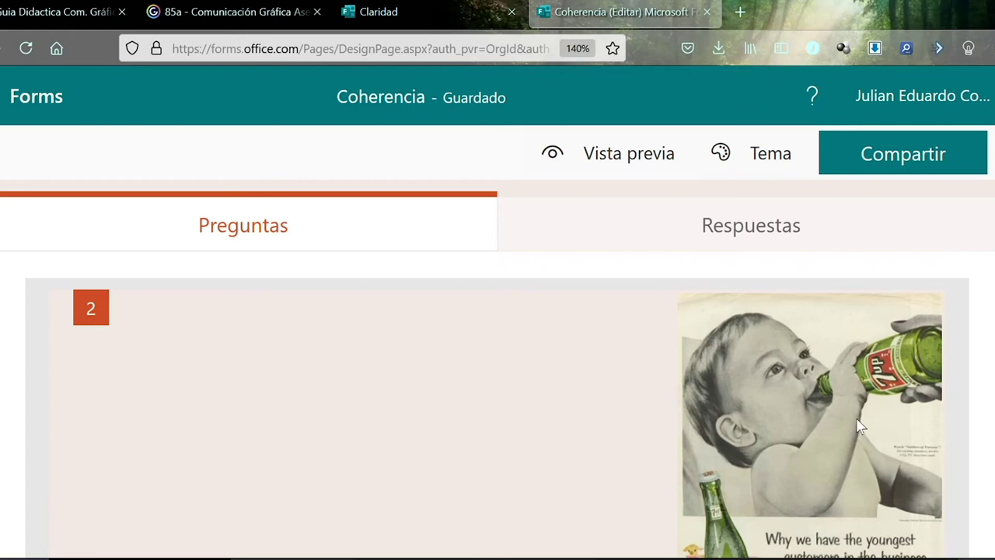
scroll(848, 404, "down", 3)
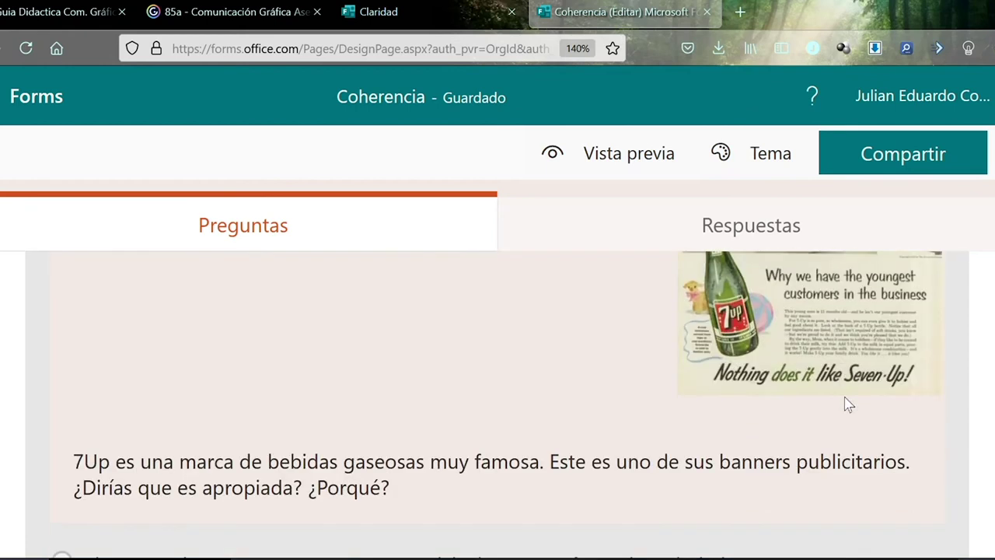
scroll(847, 404, "up", 2)
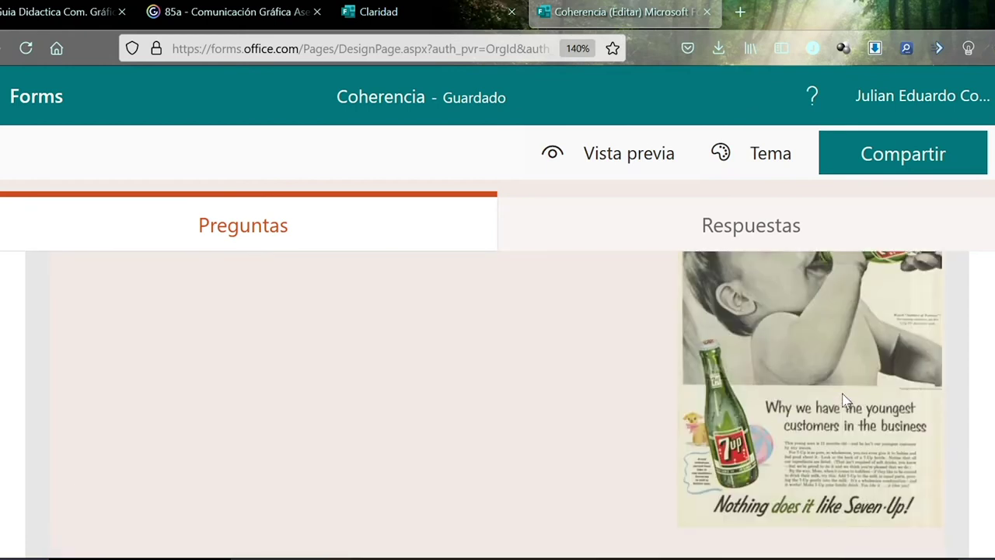
scroll(832, 398, "down", 3)
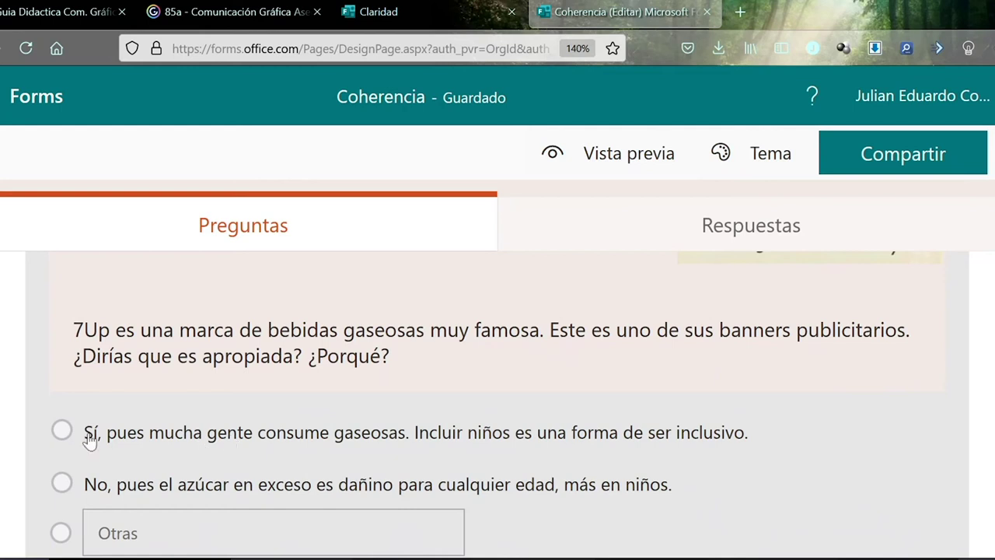
scroll(97, 454, "down", 2)
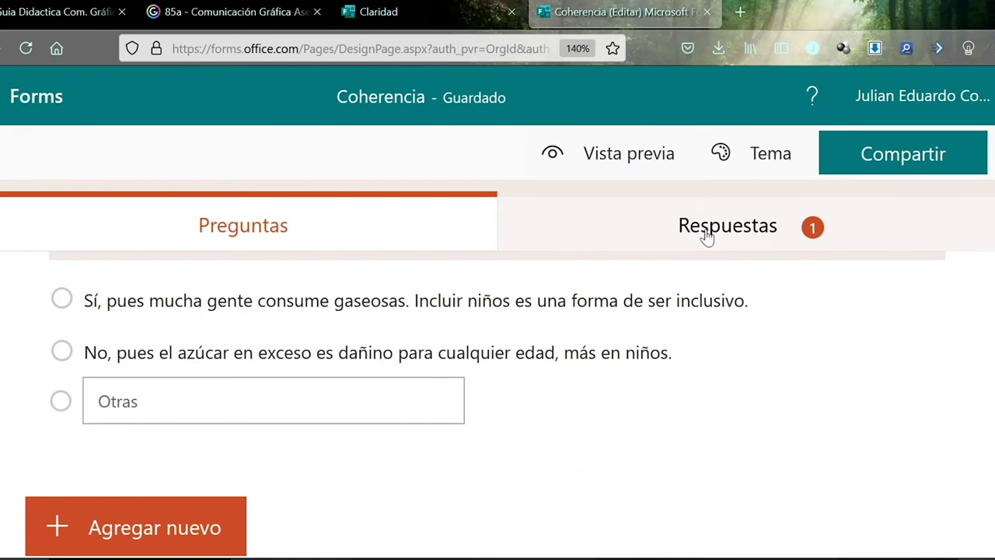
Open the Coherencia form's responses and check the star rating given to question 1's advert.
left_click(707, 233)
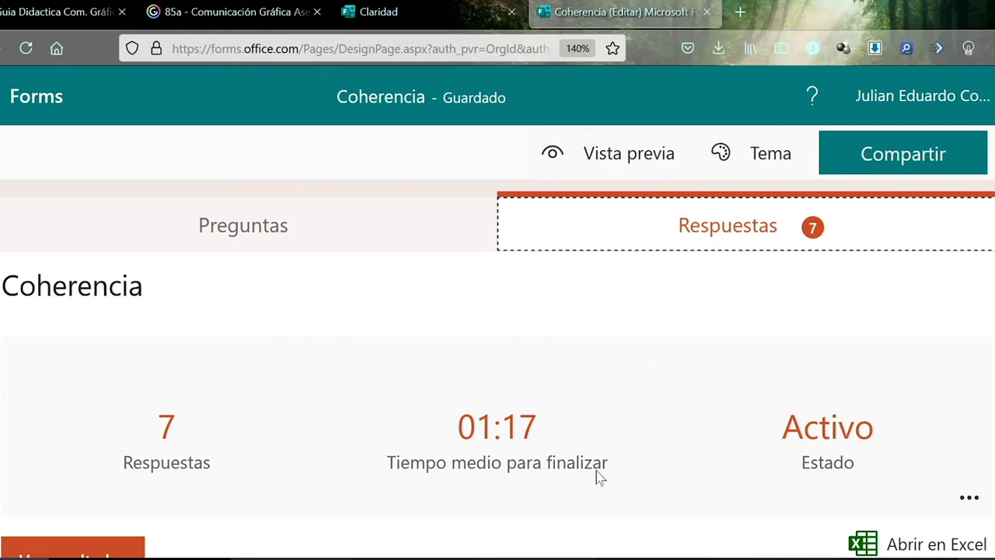
scroll(475, 393, "down", 2)
scroll(479, 394, "down", 2)
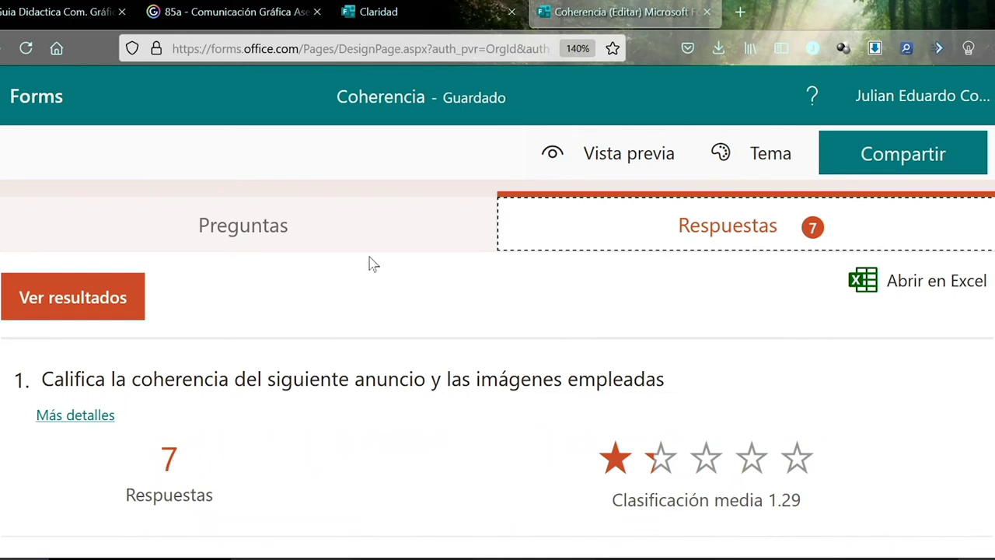
Go back to the Coherencia form's questions and enlarge the page to 170% to show question 1's advert.
left_click(316, 231)
scroll(786, 449, "down", 3)
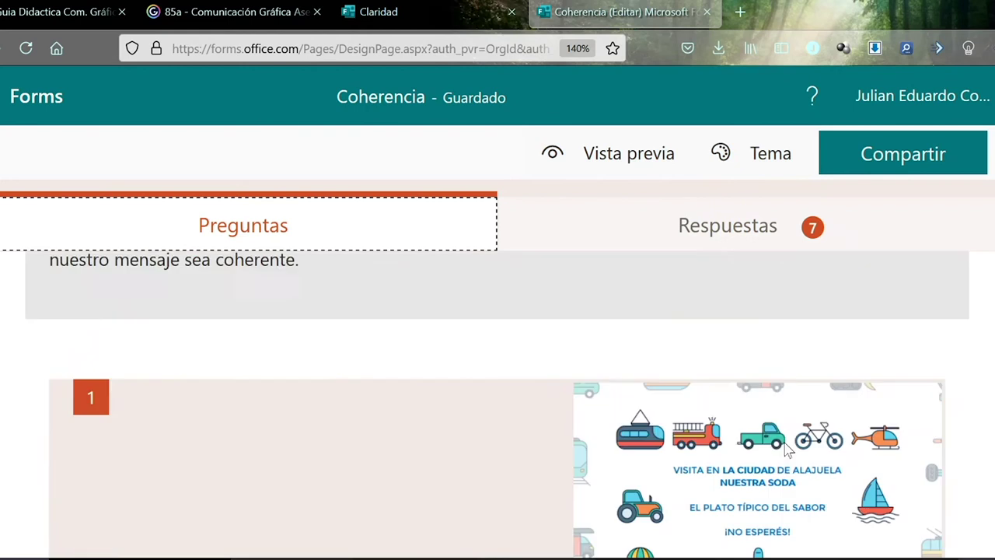
scroll(787, 449, "down", 2)
scroll(887, 479, "up", 4, "ctrl")
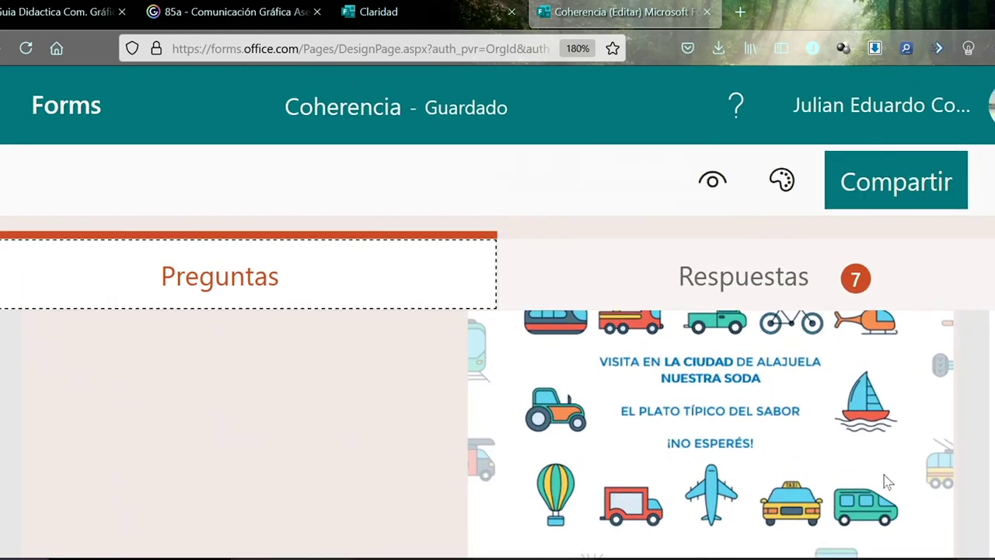
scroll(886, 482, "up", 1)
scroll(744, 382, "down", 1)
scroll(545, 257, "down", 1, "ctrl")
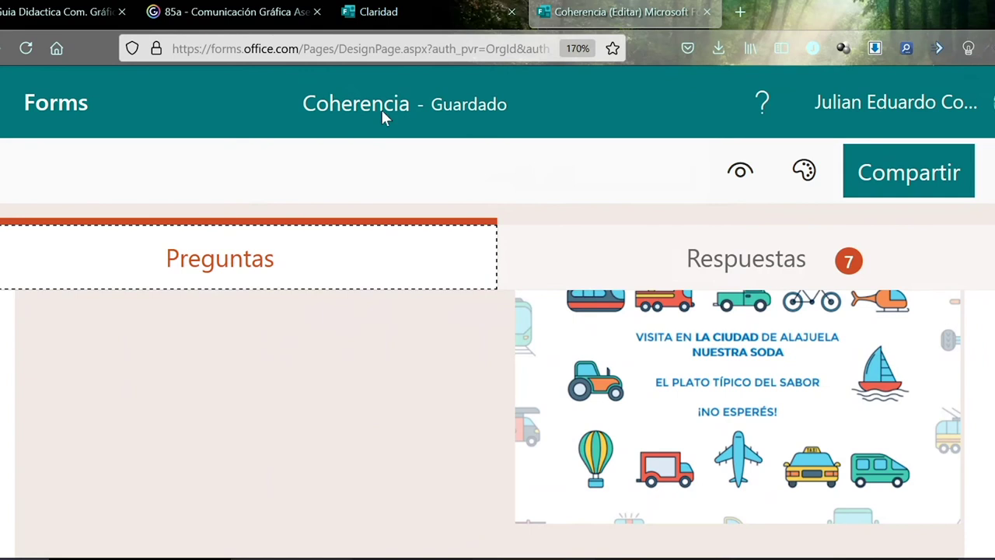
Open the Coherencia form's response page in a new browser tab from bit.ly/CASCOHERENCIA.
left_click(740, 12)
type("bit")
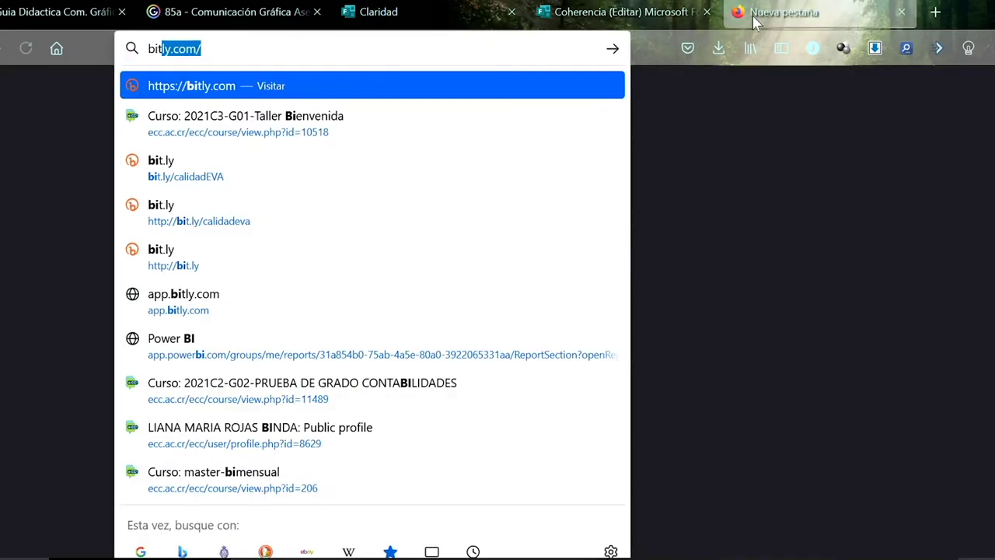
type(".ly/C")
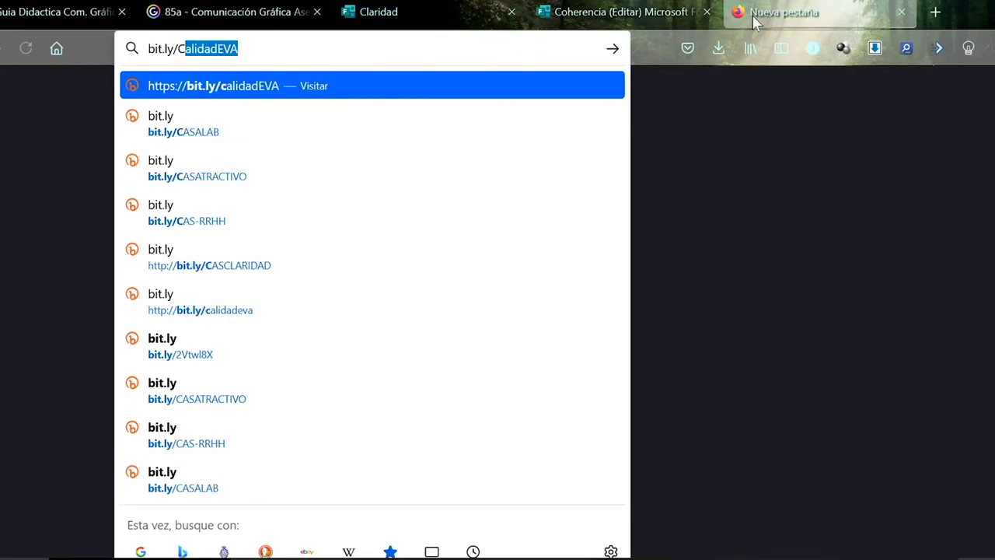
type("AS")
key("BackSpace")
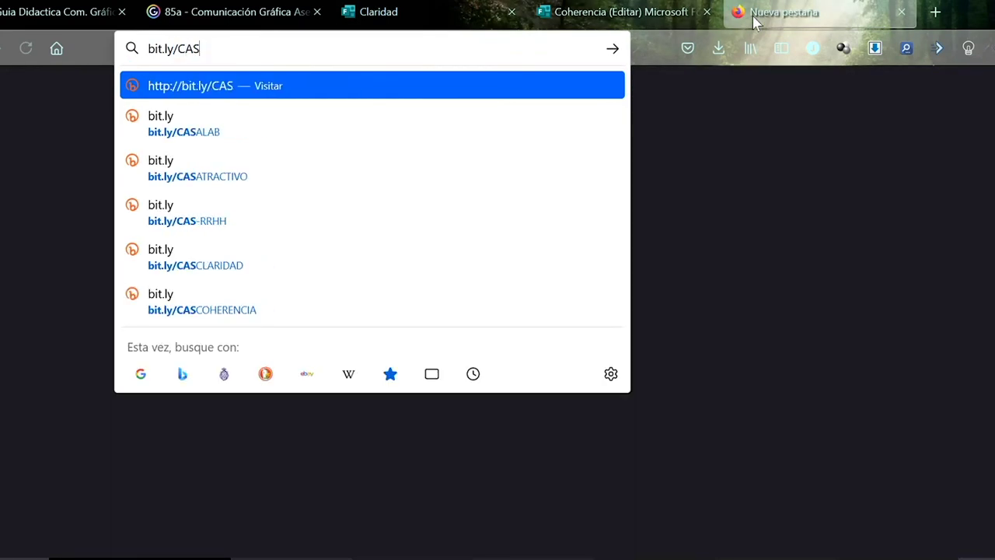
type("COHERENCIA")
key("Return")
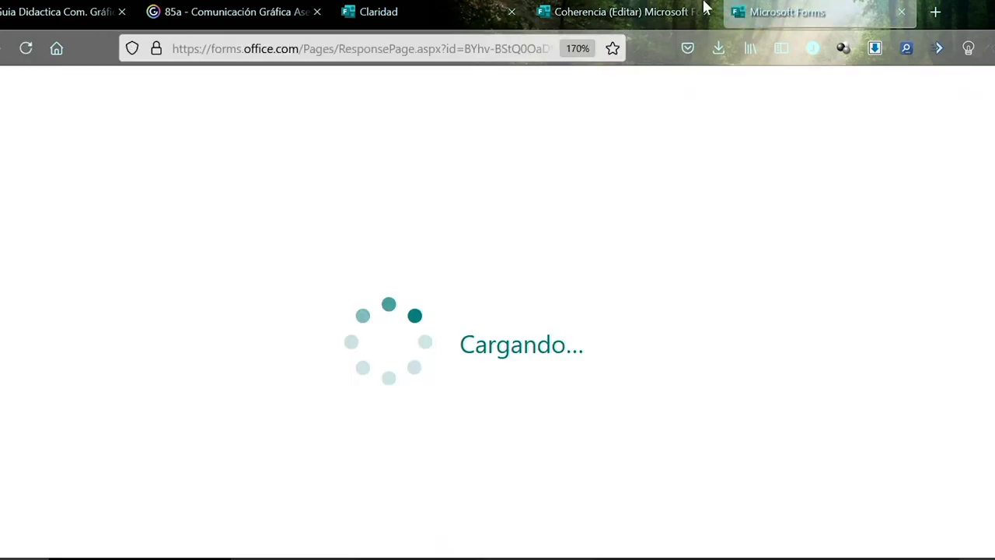
Enlarge the response page to 180% and examine question 1's advert text and vehicle icons at full width.
scroll(614, 233, "down", 5)
scroll(617, 364, "up", 3)
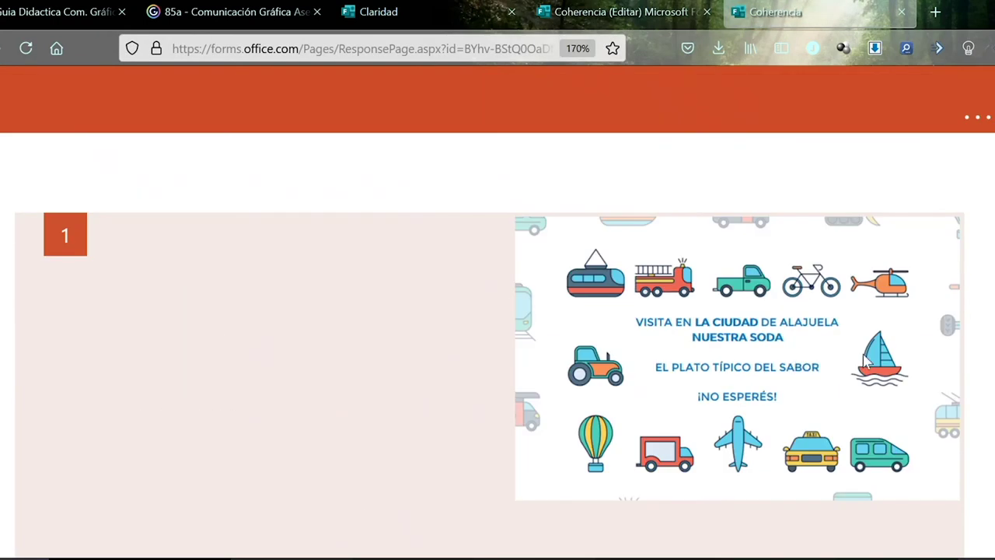
key("ctrl+plus")
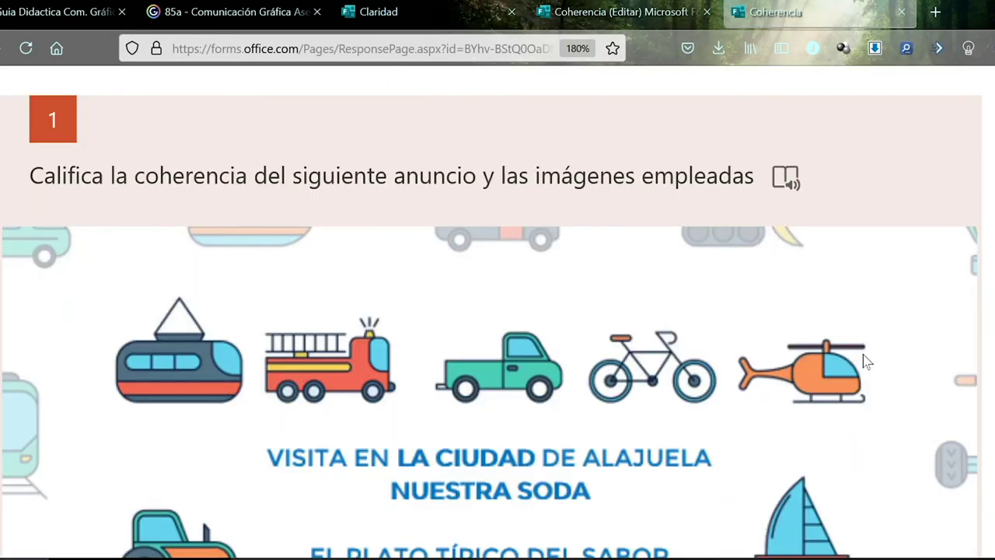
scroll(492, 317, "down", 3)
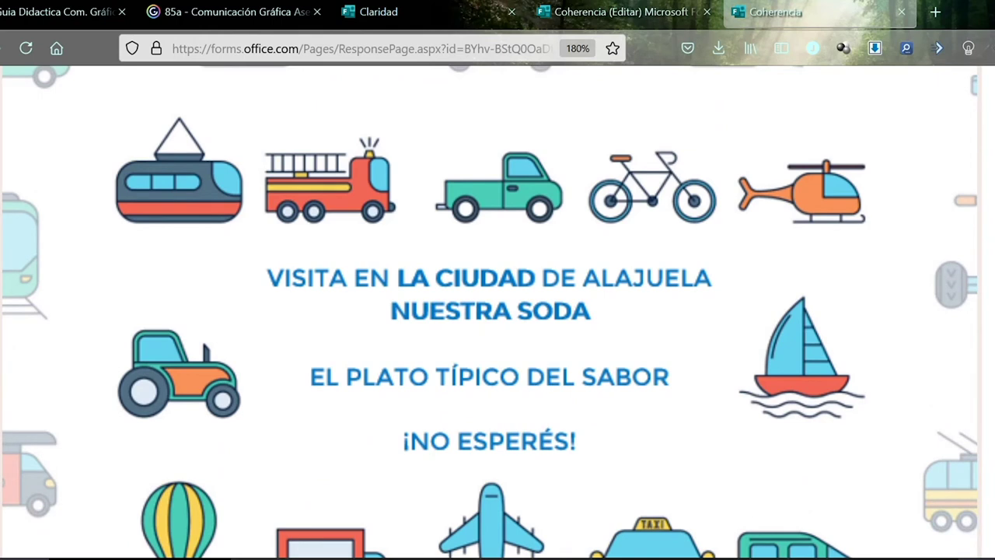
Check question 1's average star rating in the Coherencia form's responses and return to the vehicle advert on the response page.
left_click(606, 13)
scroll(702, 412, "down", 5)
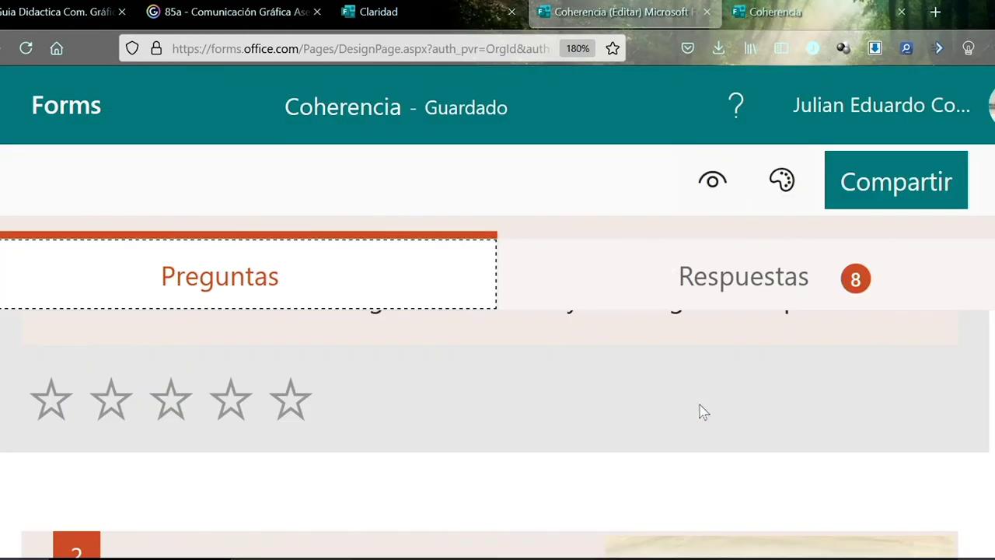
scroll(702, 412, "up", 3)
left_click(712, 290)
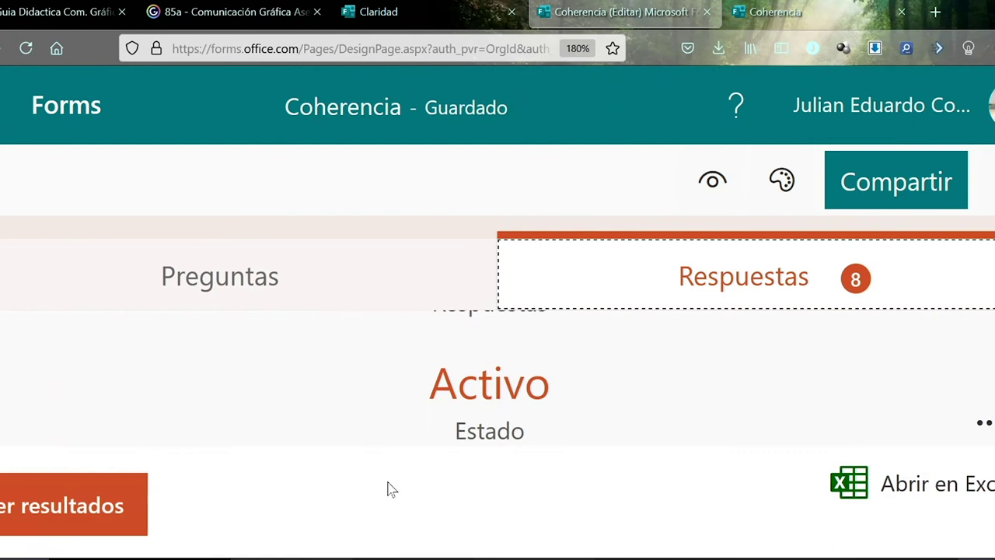
scroll(391, 489, "down", 5)
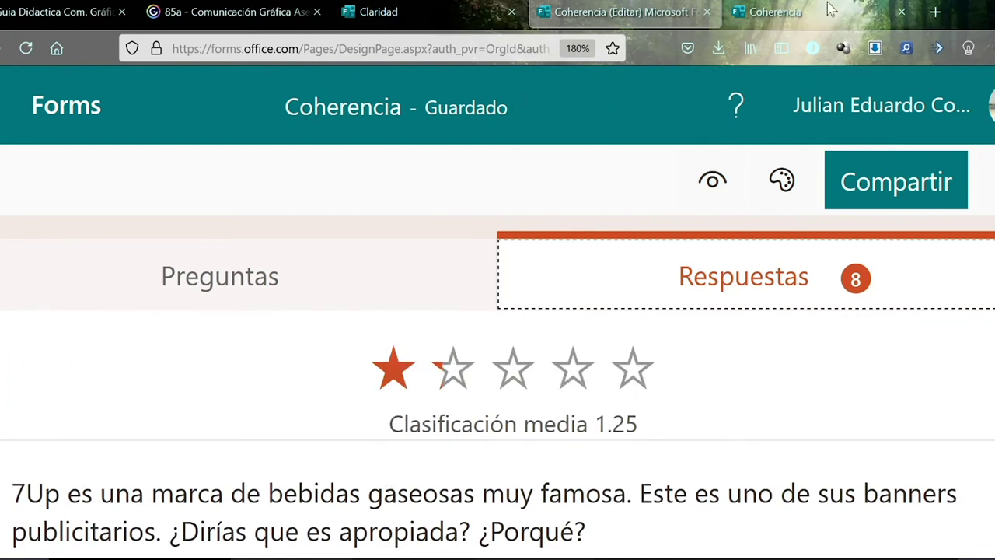
left_click(790, 22)
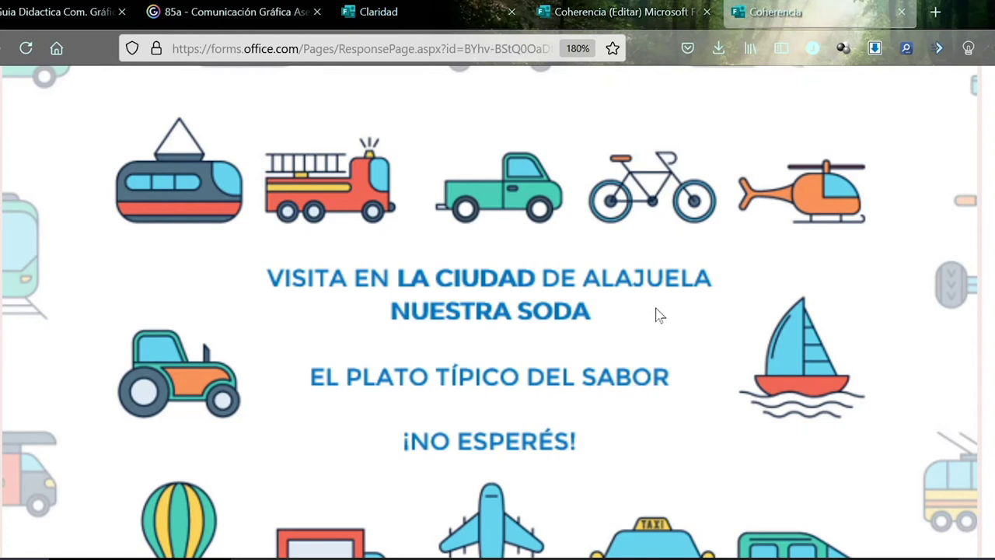
scroll(497, 311, "down", 1)
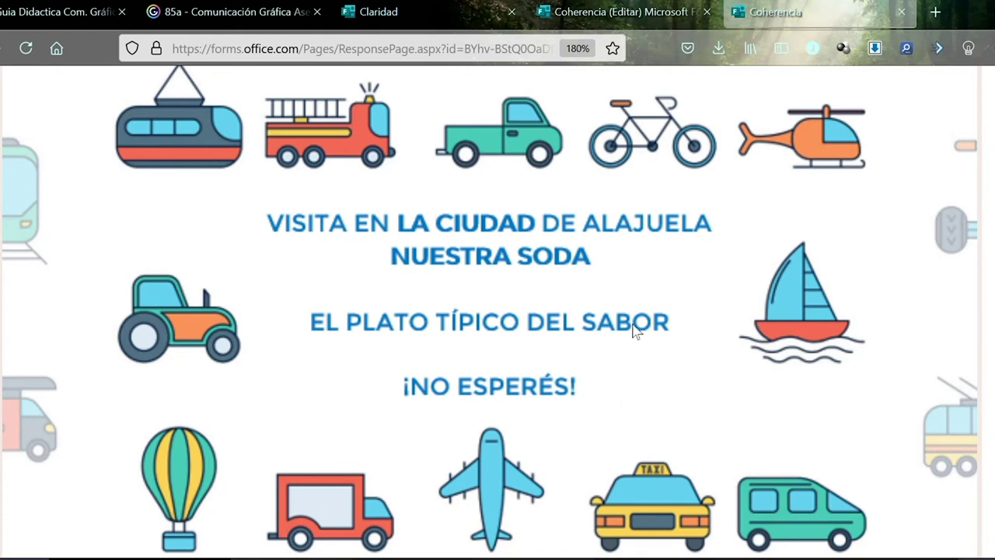
Return to the Coherencia form's responses and show question 2's 7Up answer chart with the page reduced to 140%.
left_click(644, 16)
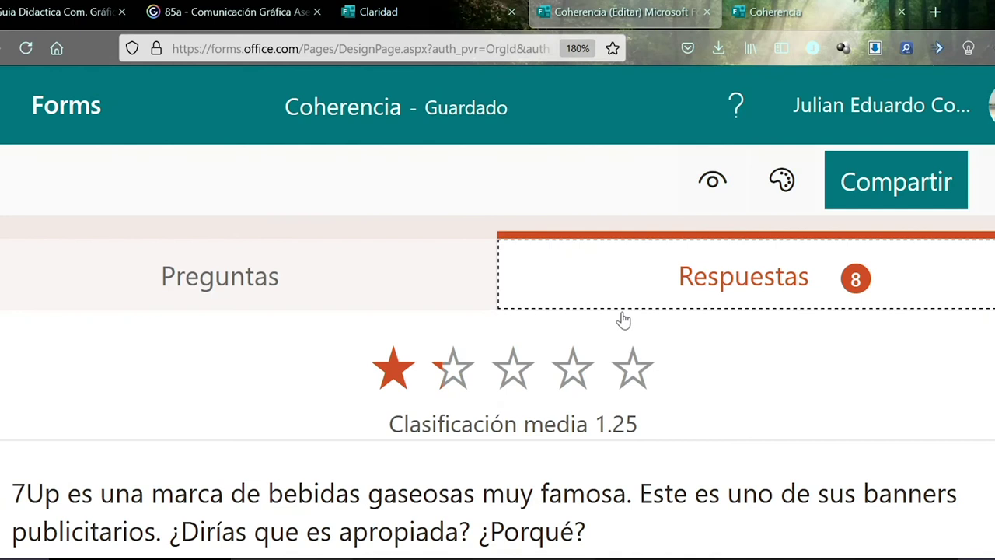
scroll(634, 330, "down", 3)
scroll(666, 378, "up", 3)
key("ctrl+minus")
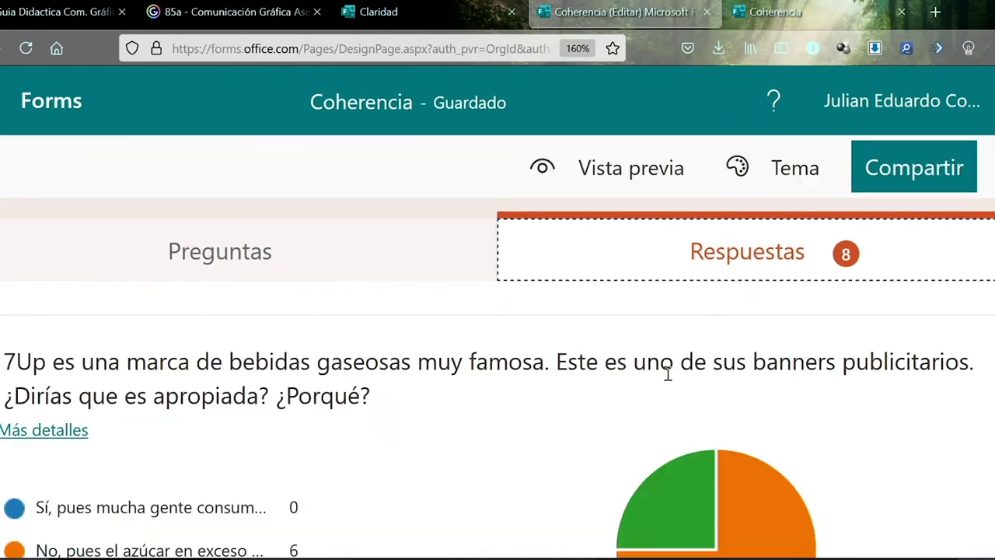
key("ctrl+minus")
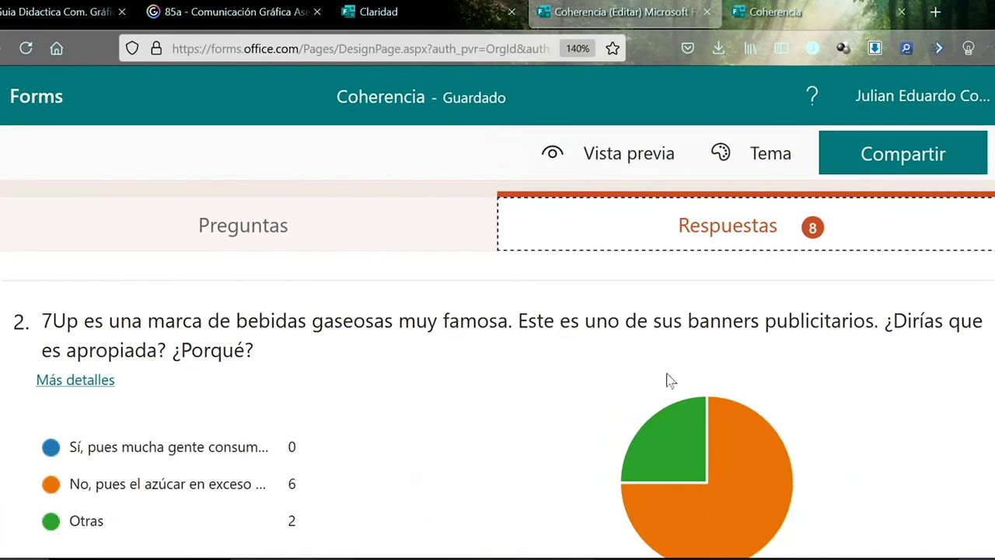
scroll(670, 380, "down", 1)
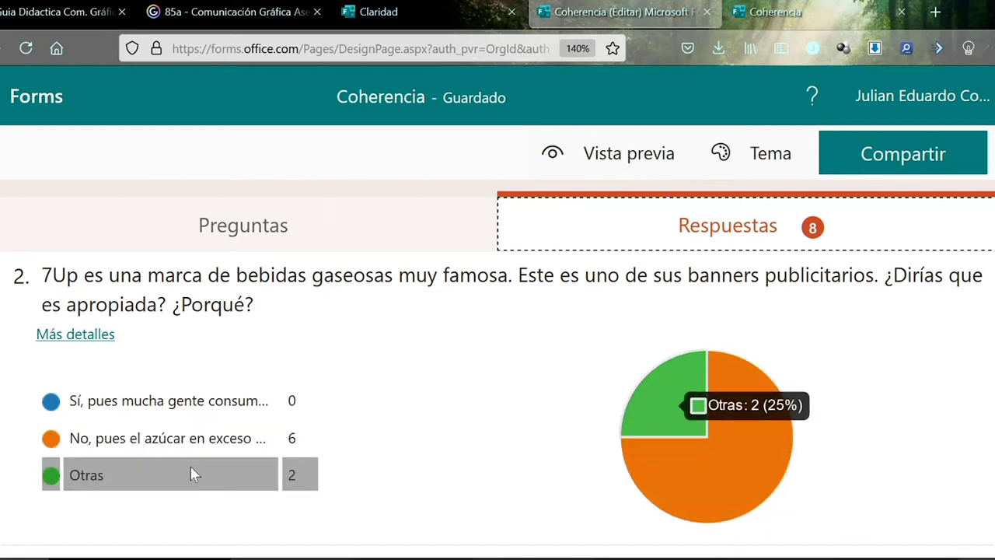
Open the detailed answers to question 2 about the 7Up banner, read through all of them and close the list.
left_click(87, 336)
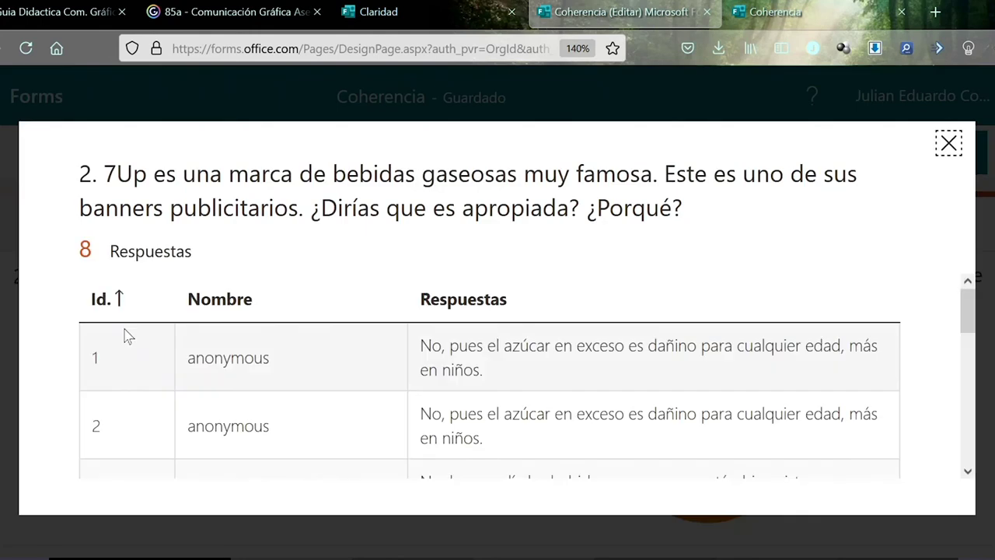
scroll(691, 373, "down", 2)
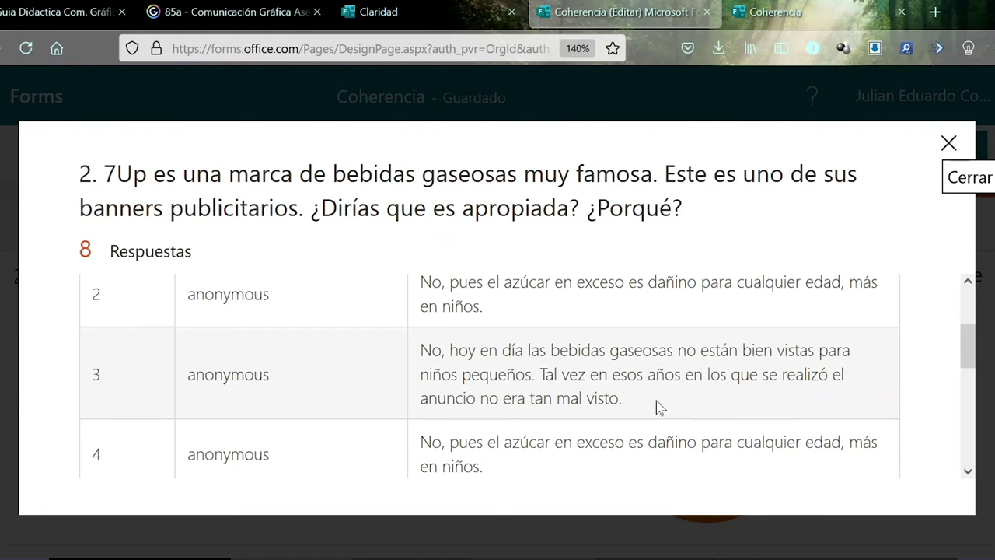
scroll(665, 414, "down", 2)
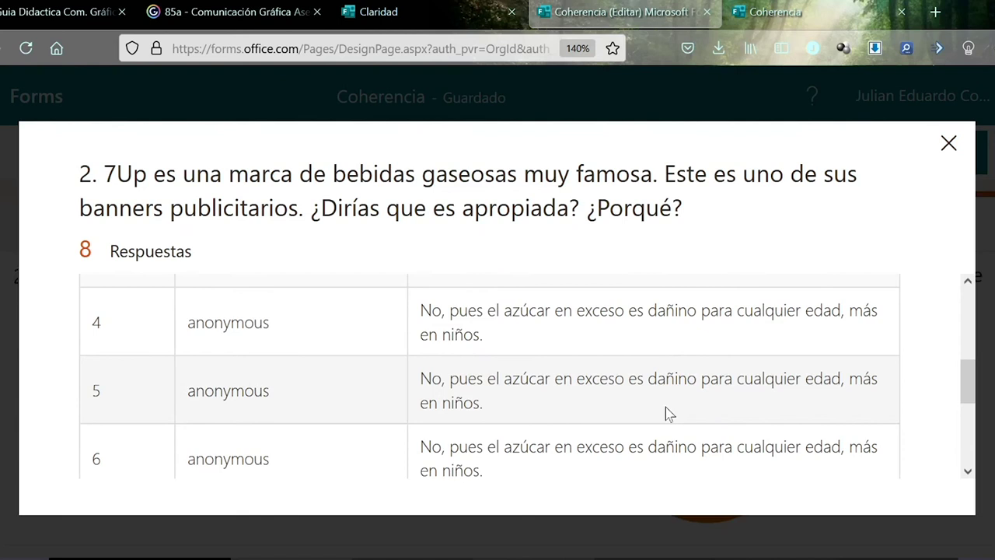
scroll(667, 412, "down", 2)
scroll(670, 410, "down", 2)
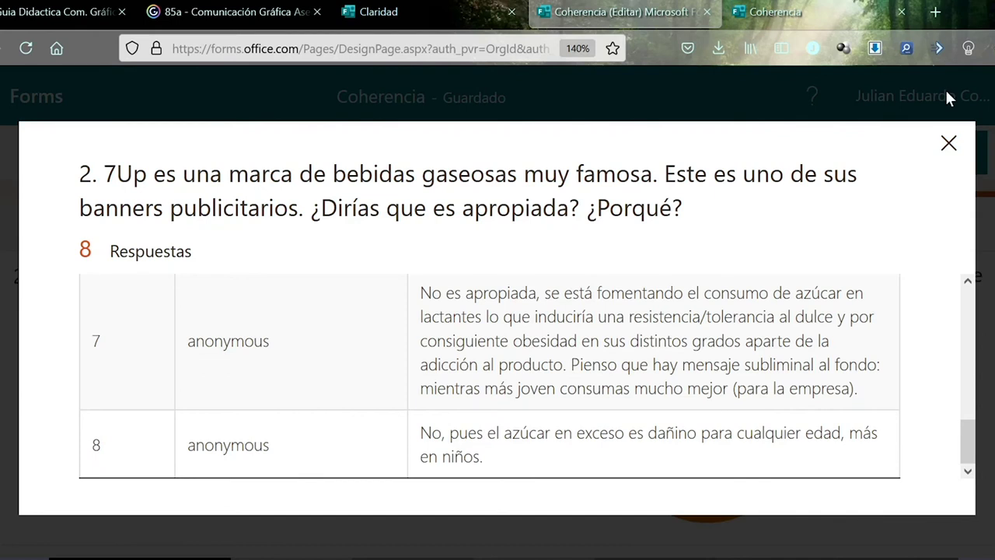
left_click(947, 144)
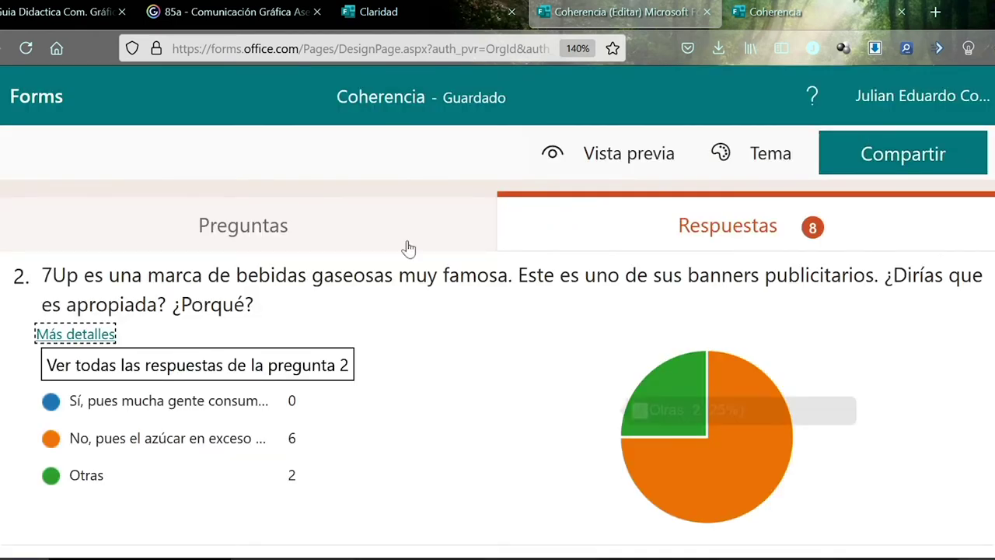
Go back to the Coherencia form's questions and locate question 2's 7Up advert.
left_click(343, 243)
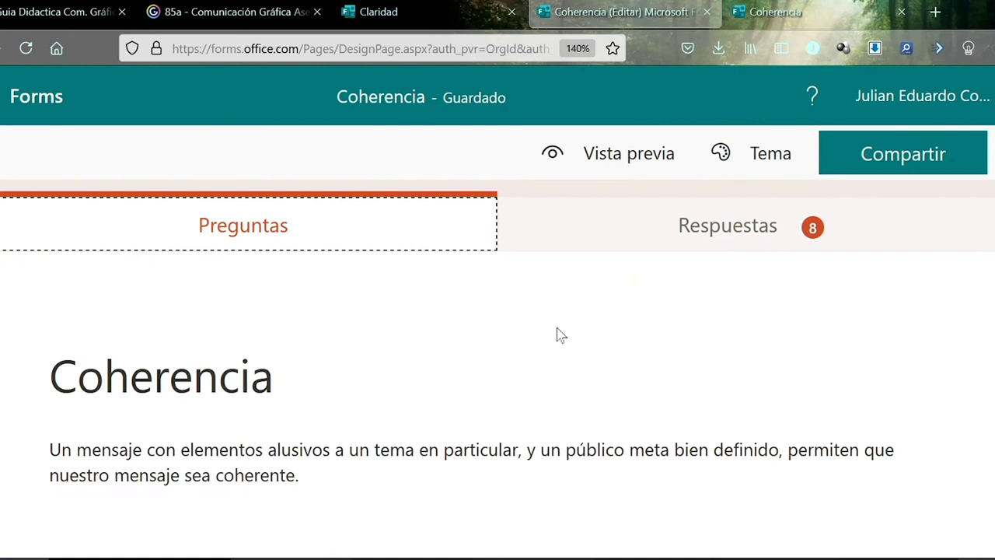
scroll(558, 335, "down", 8)
scroll(702, 449, "up", 3)
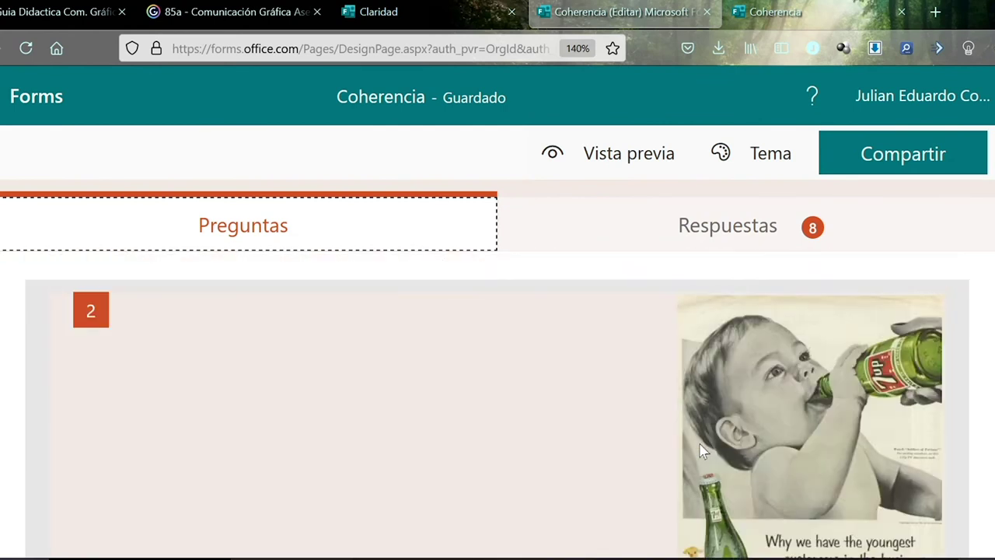
Switch to the Coherencia response page, enlarge it to 160% and examine question 2's 7Up advert and answer options.
left_click(773, 12)
scroll(651, 395, "down", 5)
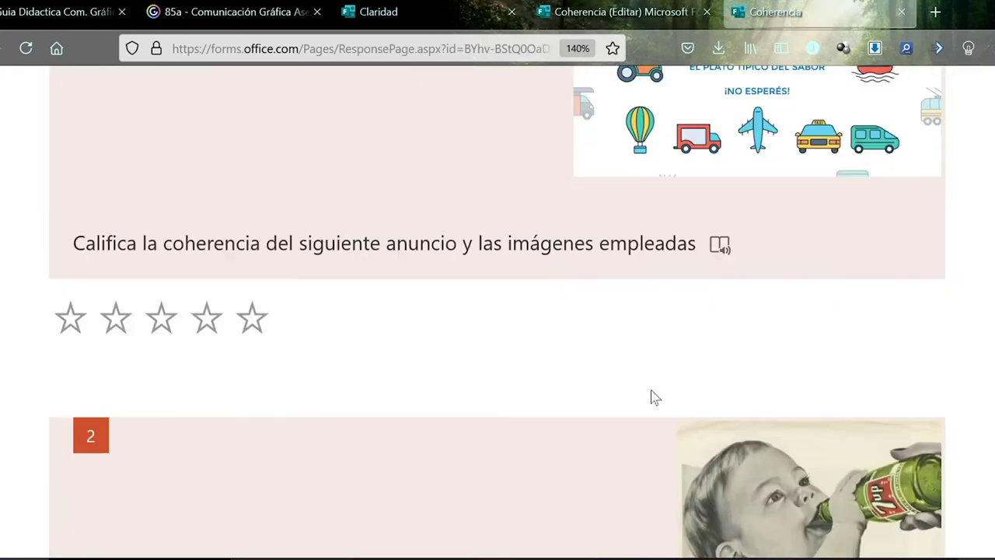
key("ctrl+plus")
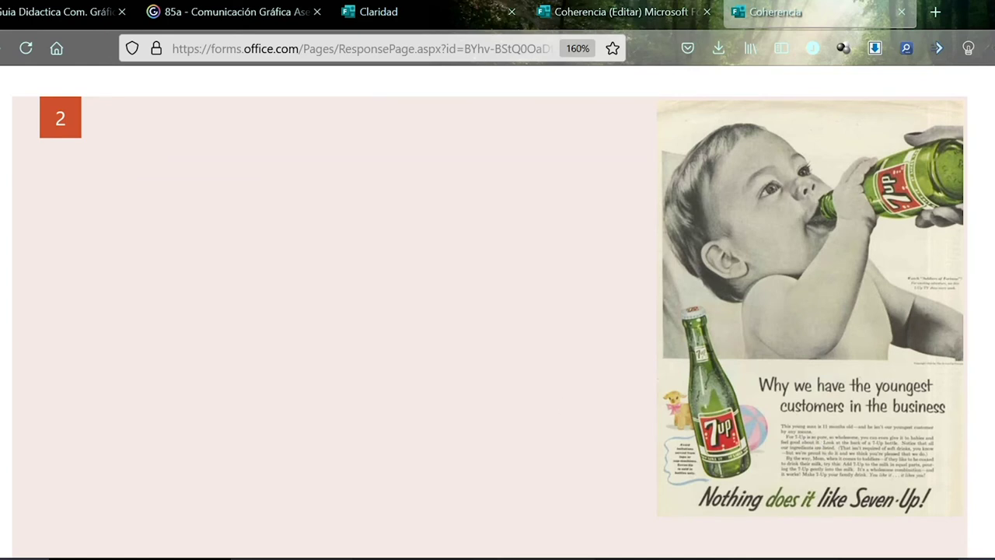
scroll(977, 482, "down", 4)
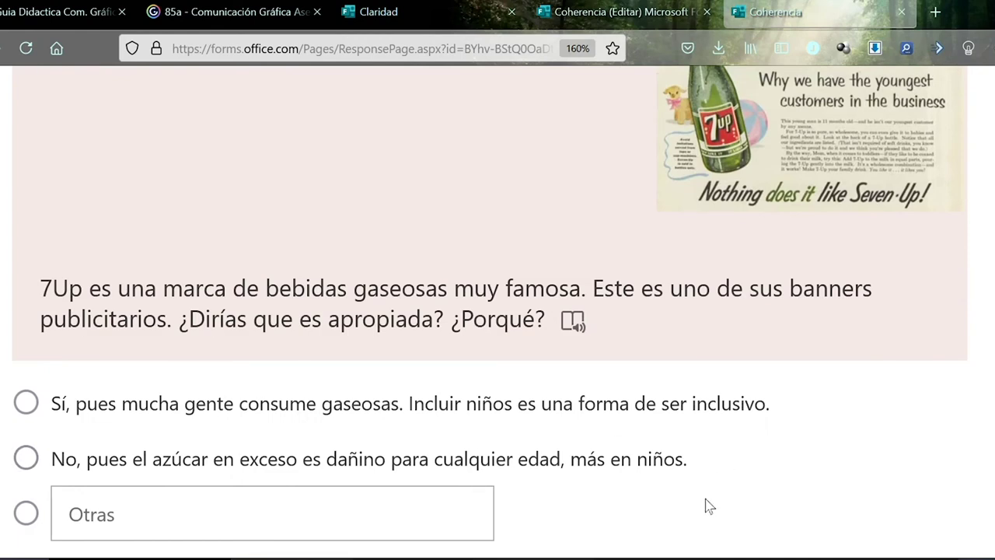
scroll(648, 451, "up", 4)
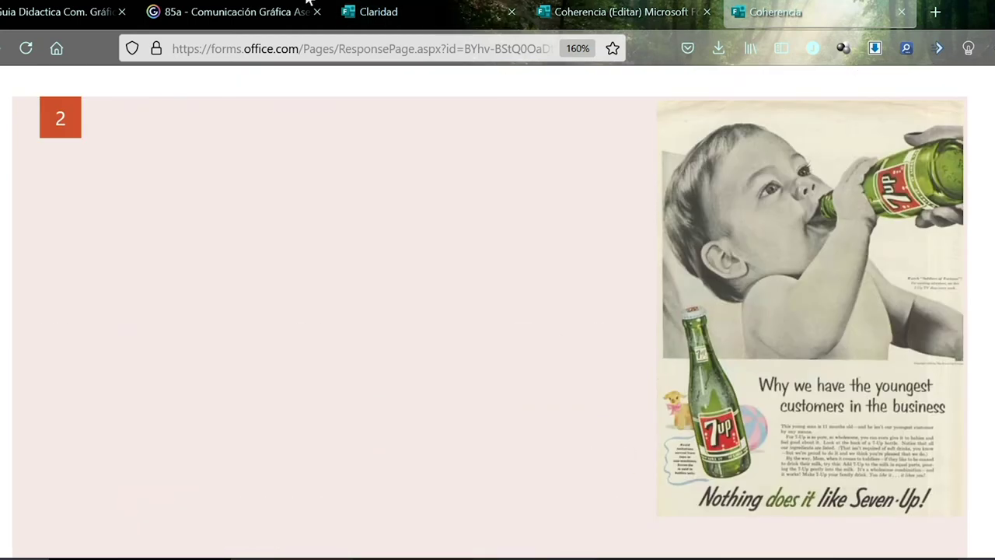
Switch to the Genially presentation, reveal hints 1 and 2 on the coherence slide and advance to "¿Es visualmente atractivo?".
left_click(243, 13)
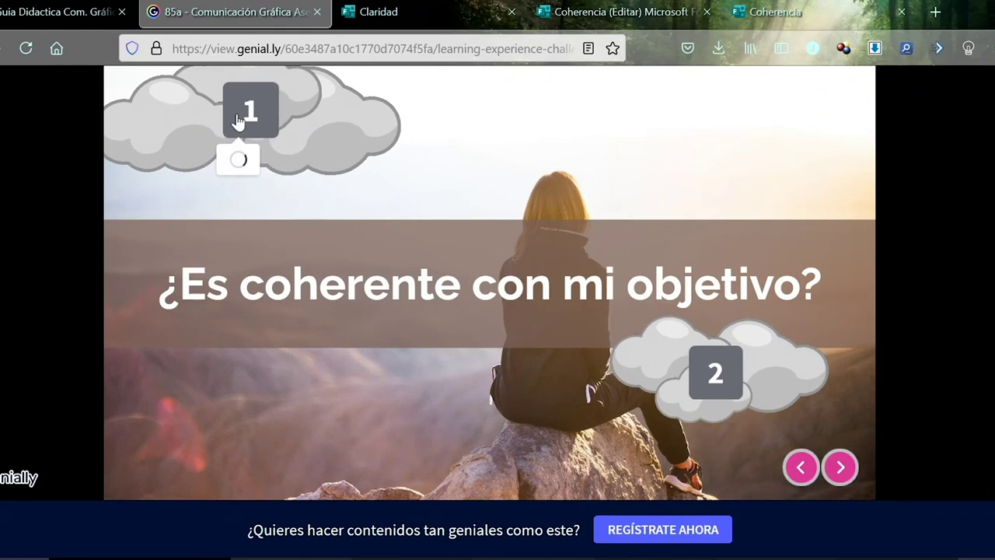
mouse_move(238, 121)
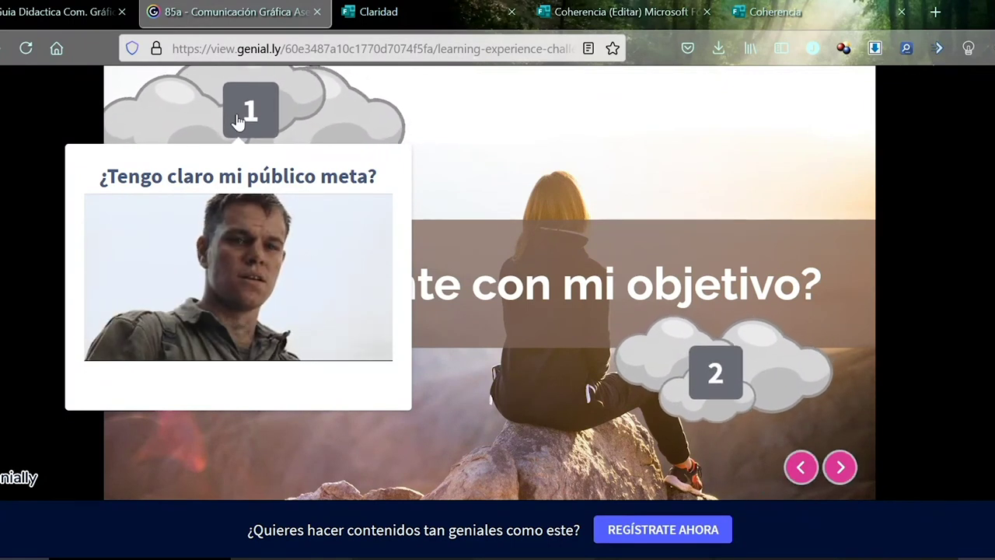
mouse_move(698, 386)
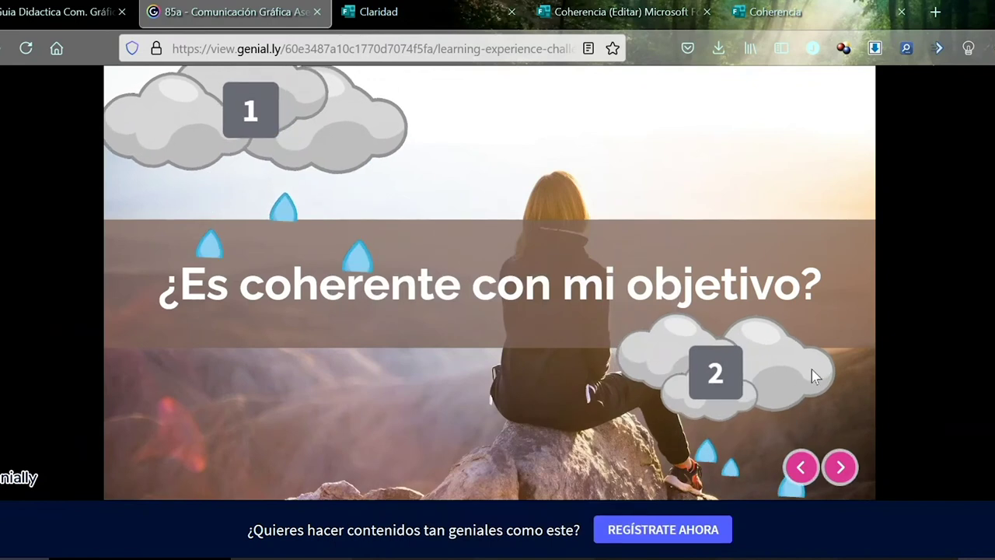
left_click(840, 466)
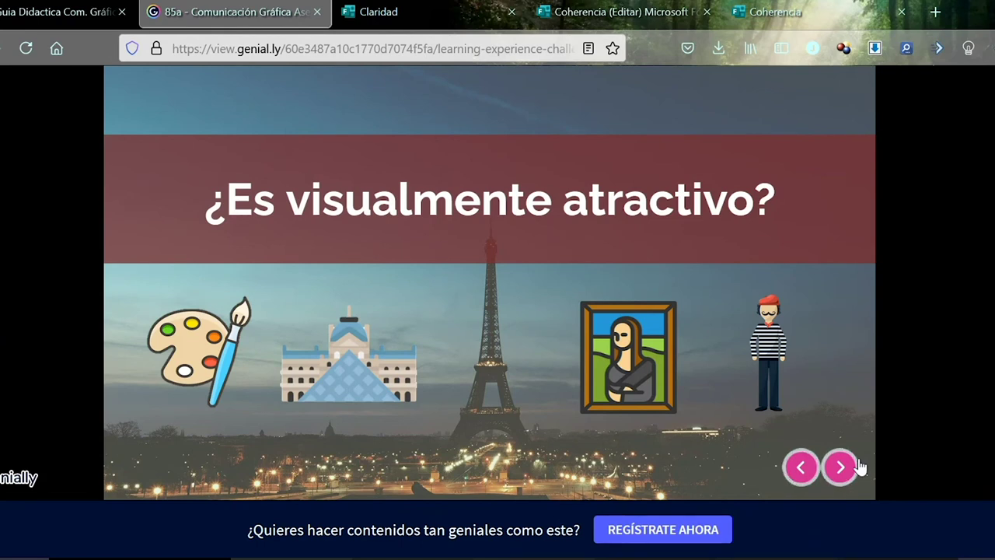
Leave the Coherencia form for the Microsoft Forms home page and open the "Es atractivo visualmente" form.
left_click(599, 9)
left_click(747, 251)
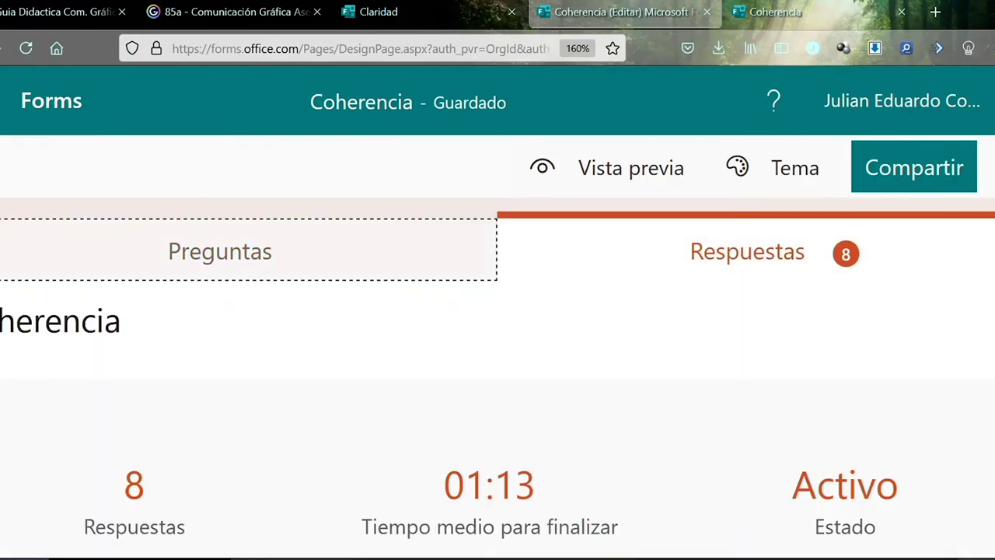
left_click(70, 110)
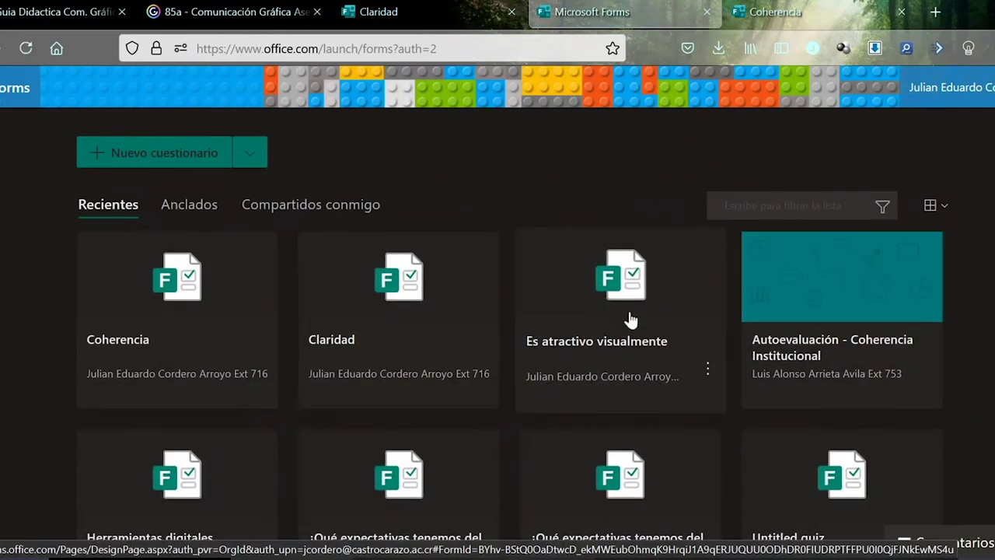
left_click(622, 300)
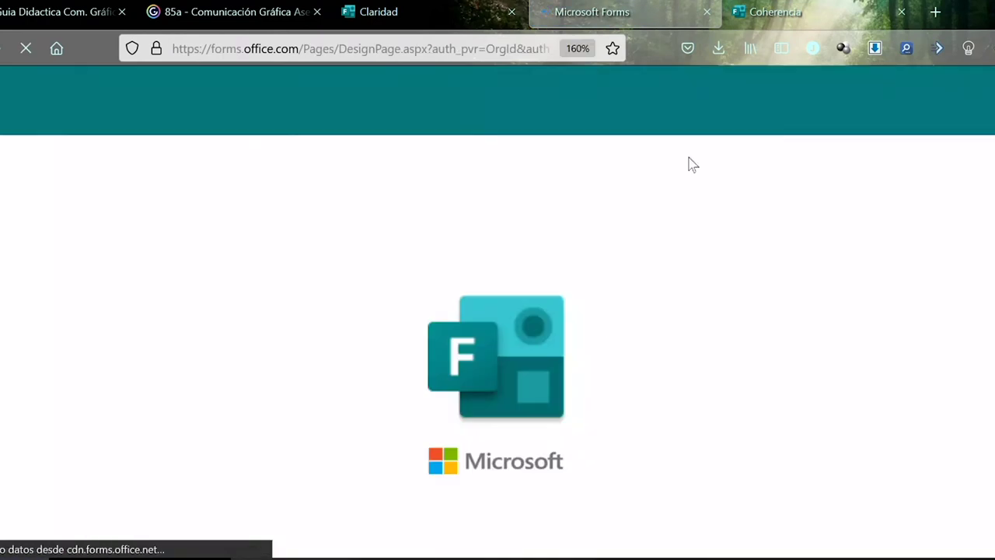
Reduce the page to 130% and examine question 1's "Servicio de Impresión Digital del Este" advert and its instructions.
scroll(651, 393, "down", 4)
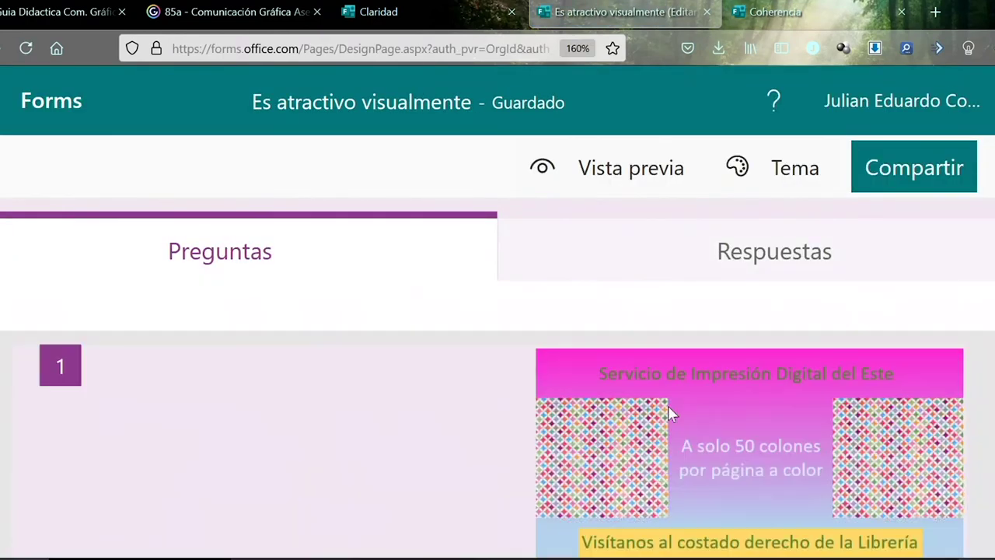
key("ctrl+minus")
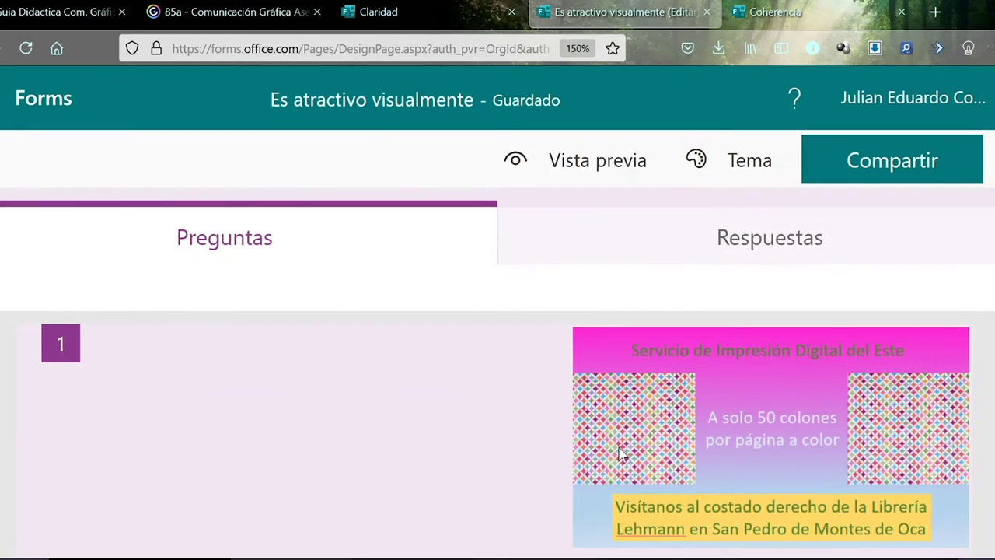
key("ctrl+minus")
key("ctrl+minus")
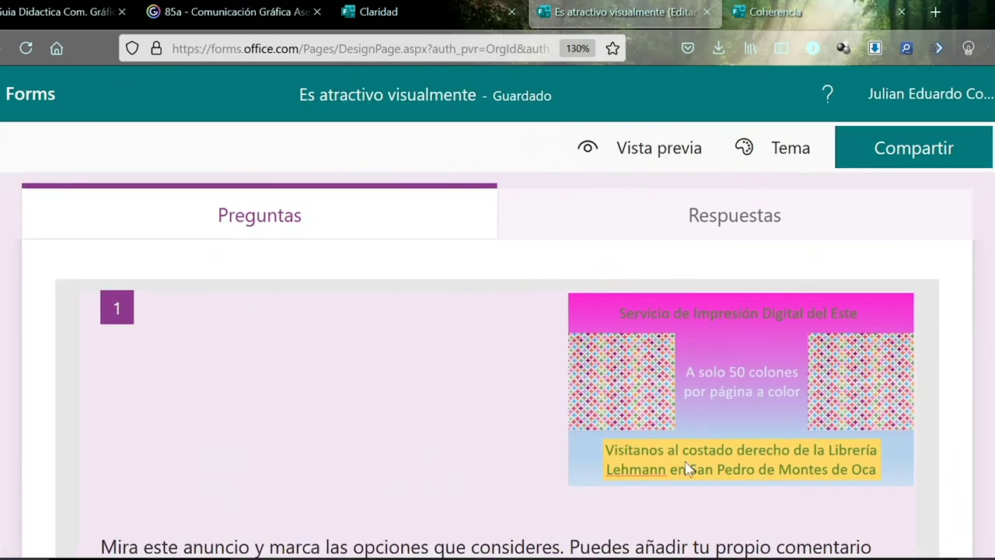
scroll(710, 368, "down", 3)
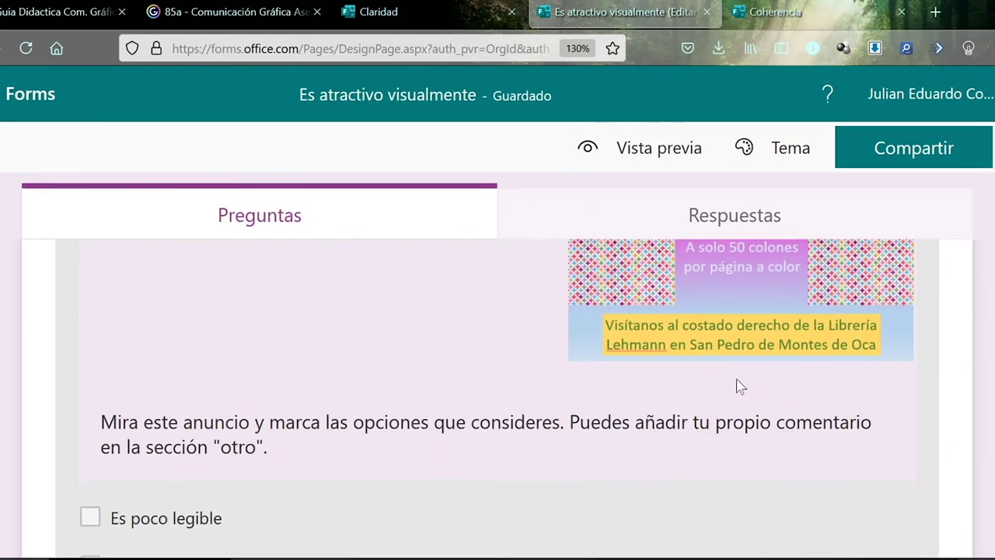
scroll(740, 387, "up", 3)
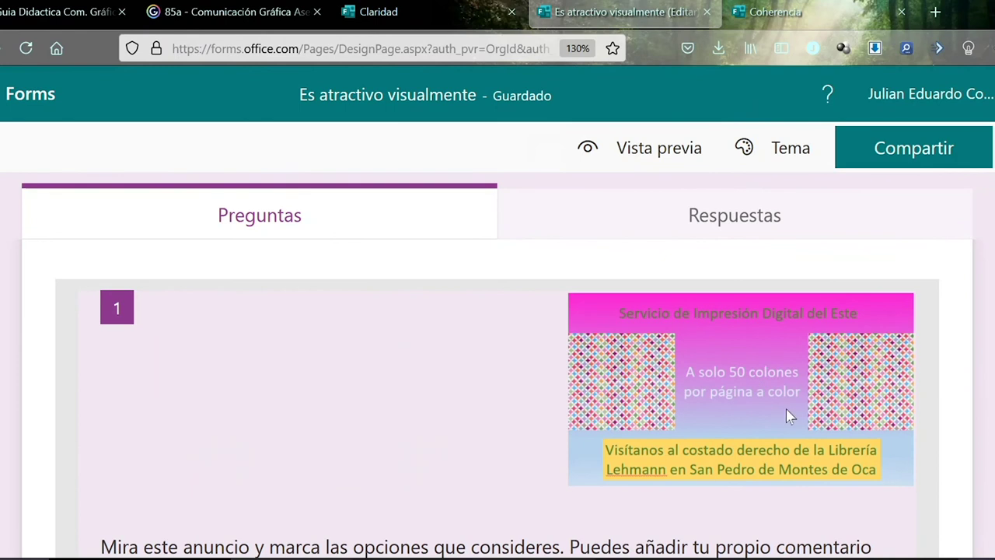
Review question 1's answer options and question 2's "Por solo ¢50 impresión a color" advert, returning to question 1's advert.
scroll(787, 416, "down", 9)
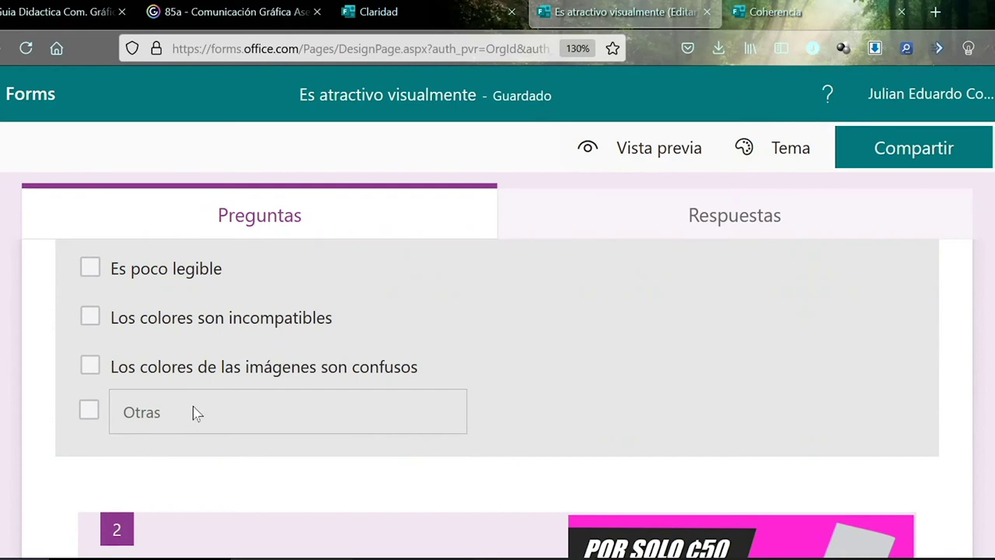
scroll(525, 383, "down", 3)
scroll(525, 382, "down", 3)
scroll(525, 383, "up", 2)
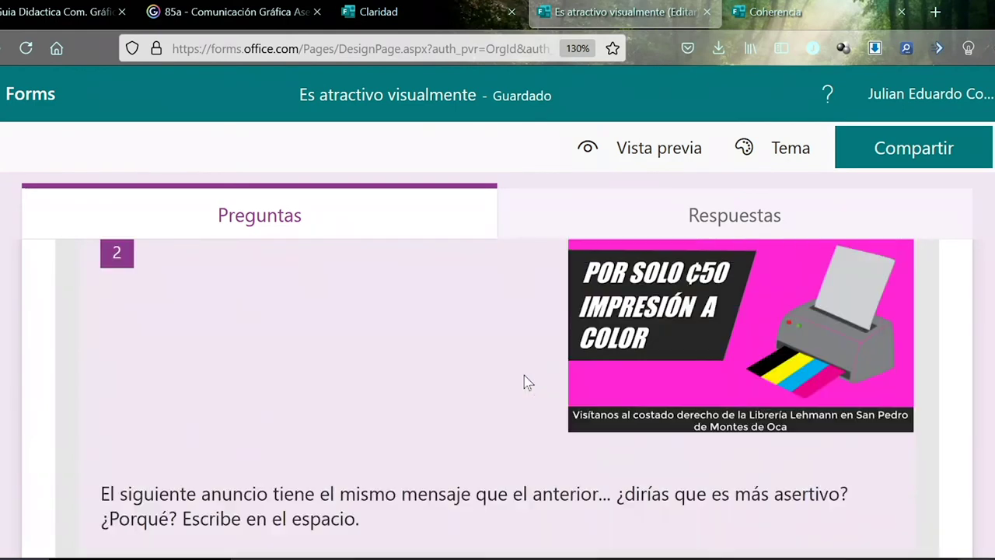
scroll(782, 404, "up", 8)
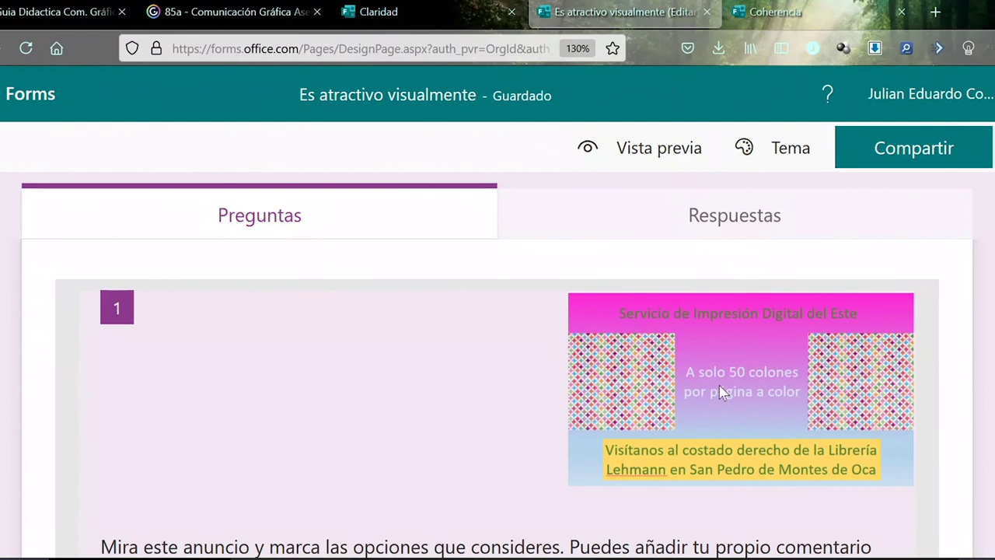
Review question 2's "Por solo ¢50 impresión a color" advert and its written-answer prompt, comparing it with question 1's advert.
scroll(702, 427, "down", 7)
scroll(706, 445, "down", 3)
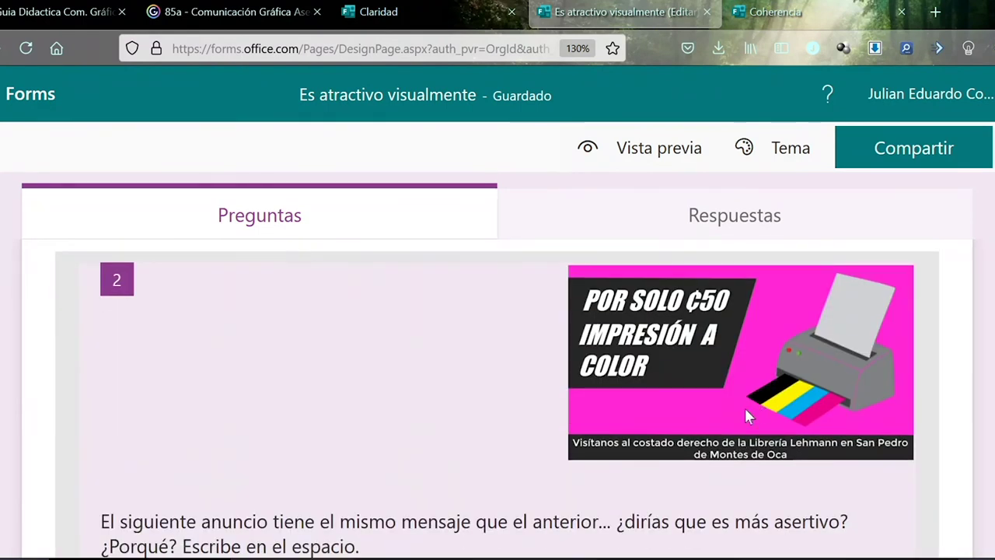
scroll(745, 407, "down", 2)
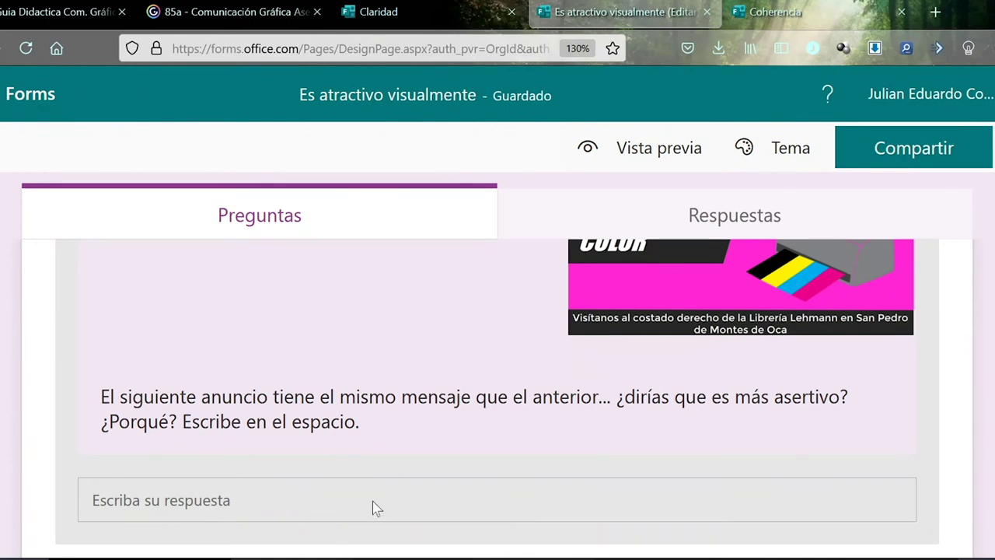
scroll(714, 350, "down", 1)
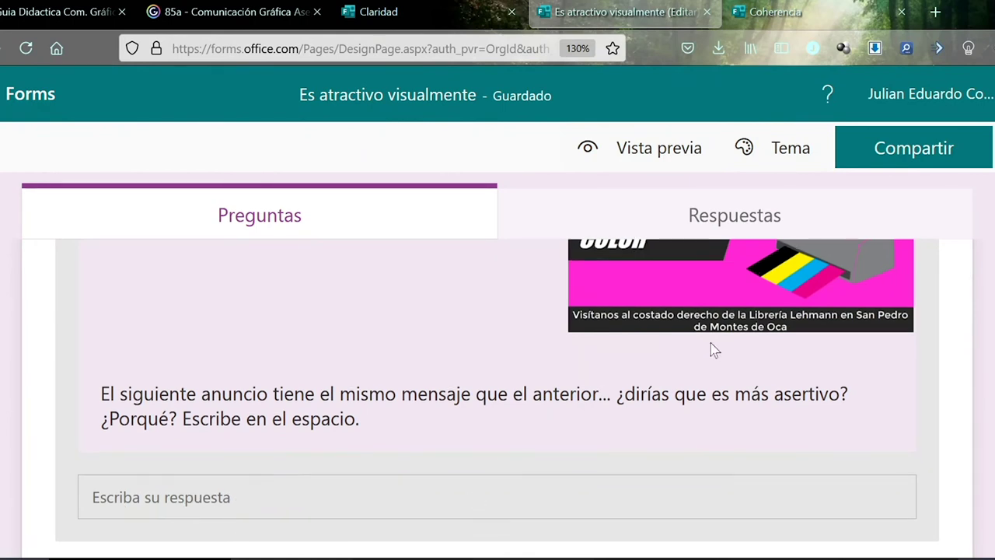
scroll(700, 373, "up", 10)
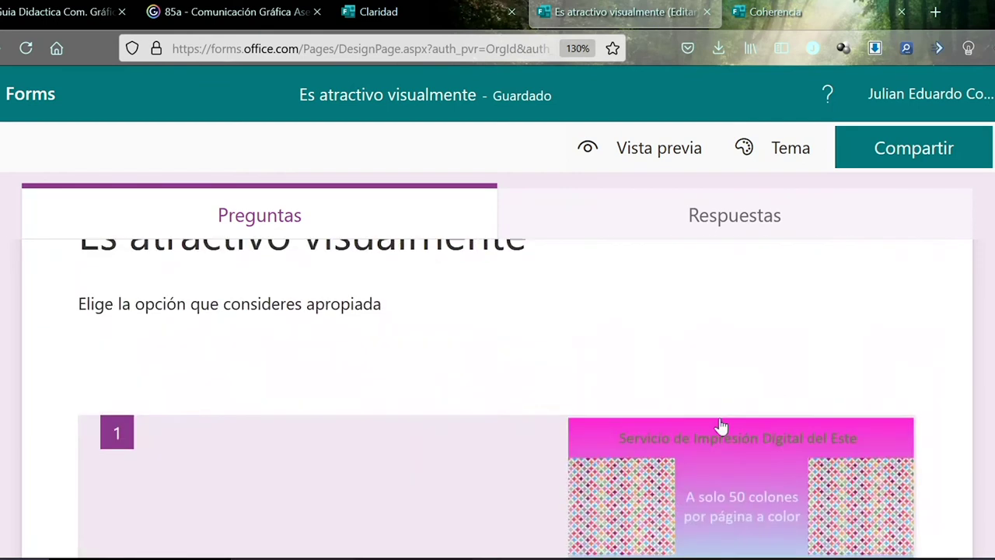
scroll(723, 428, "down", 10)
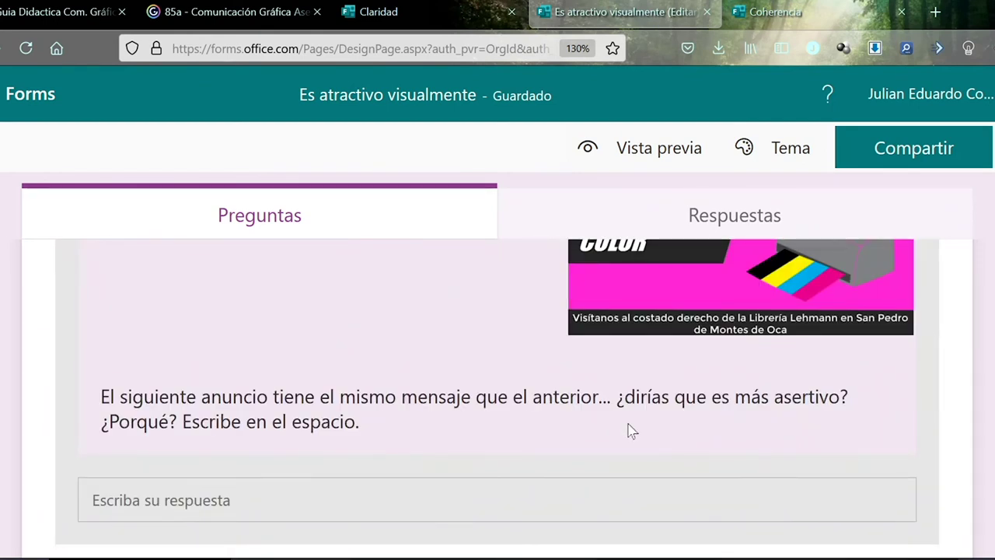
Examine question 3's "Shampoo Aloe" banner and read through all its answer options, including "Otras".
scroll(632, 431, "down", 5)
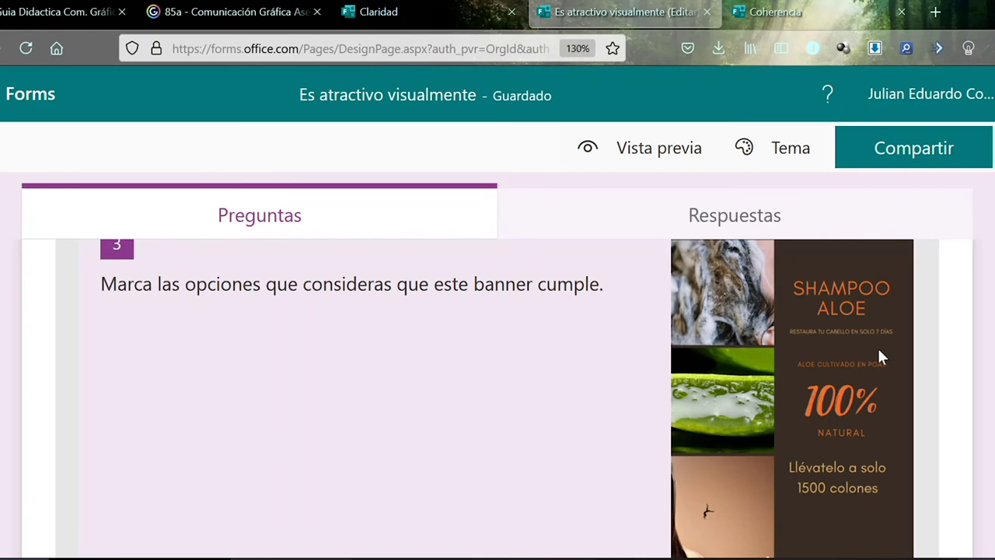
scroll(840, 373, "down", 3)
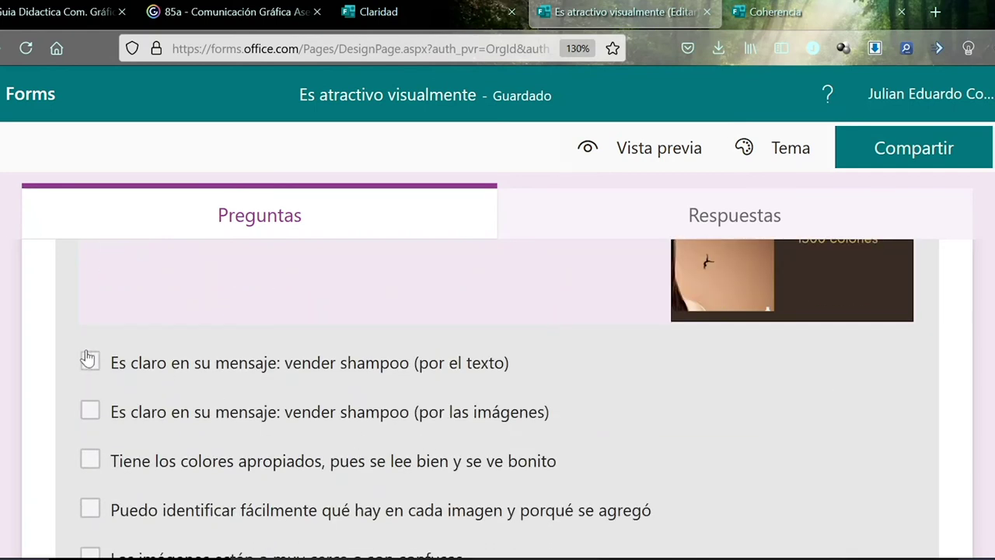
scroll(140, 424, "down", 5)
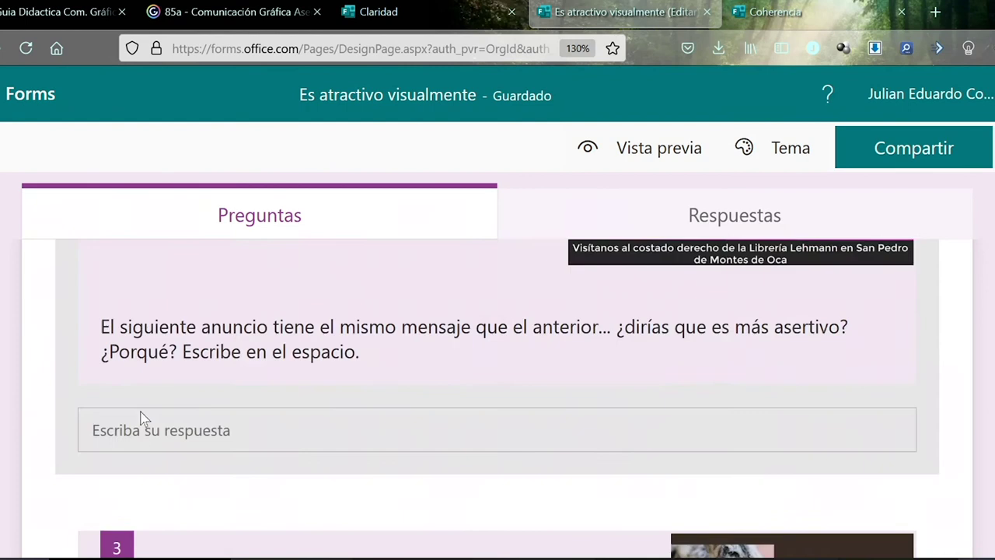
scroll(132, 428, "up", 3)
scroll(111, 449, "up", 3)
scroll(117, 436, "down", 10)
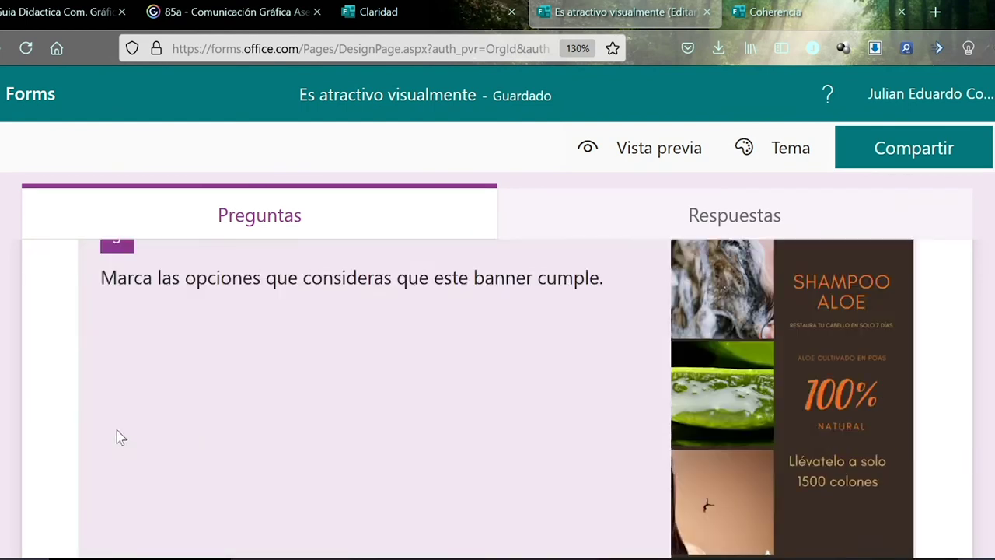
scroll(117, 419, "down", 3)
scroll(117, 408, "up", 3)
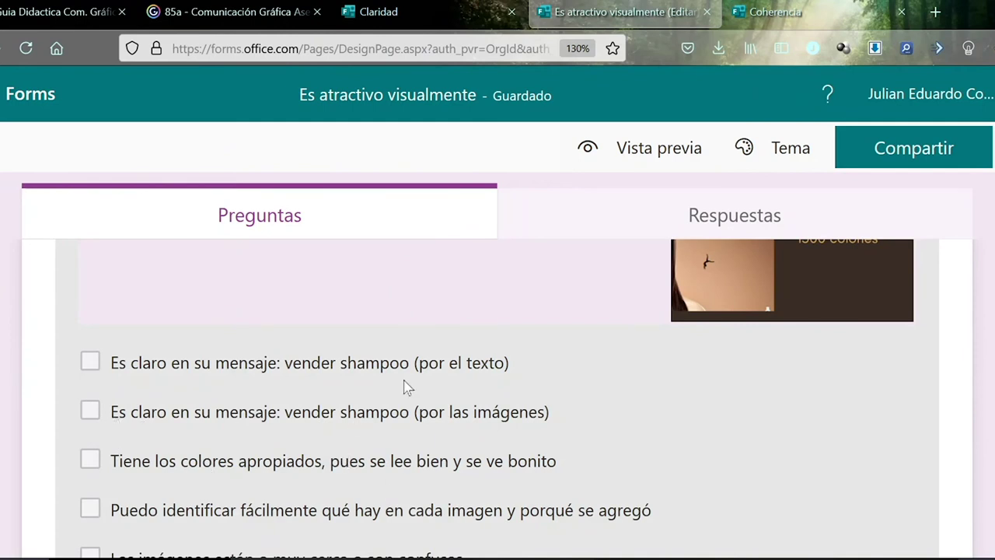
scroll(290, 400, "down", 3)
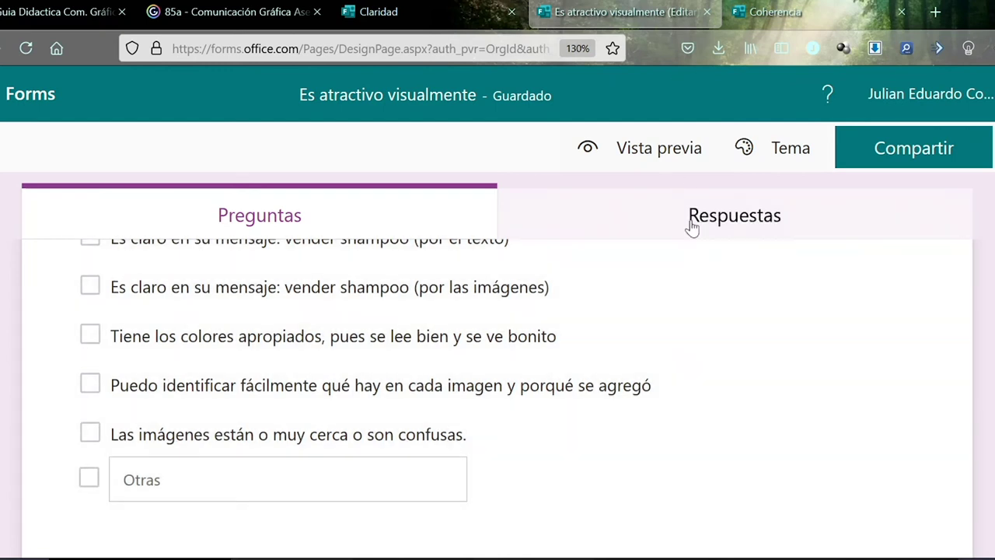
Open the responses of the "Es atractivo visualmente" form and view the summary and question 1's chart.
left_click(681, 217)
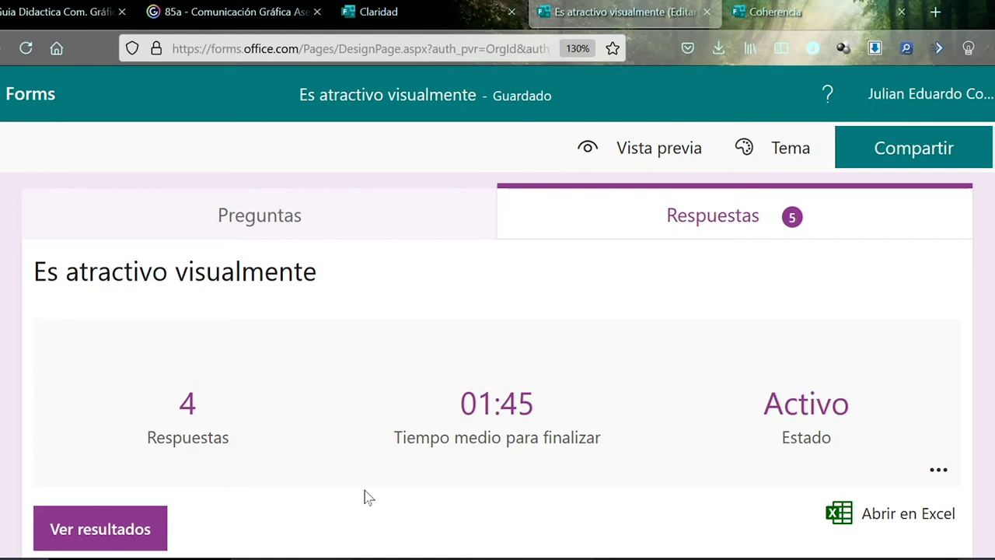
scroll(660, 337, "down", 2)
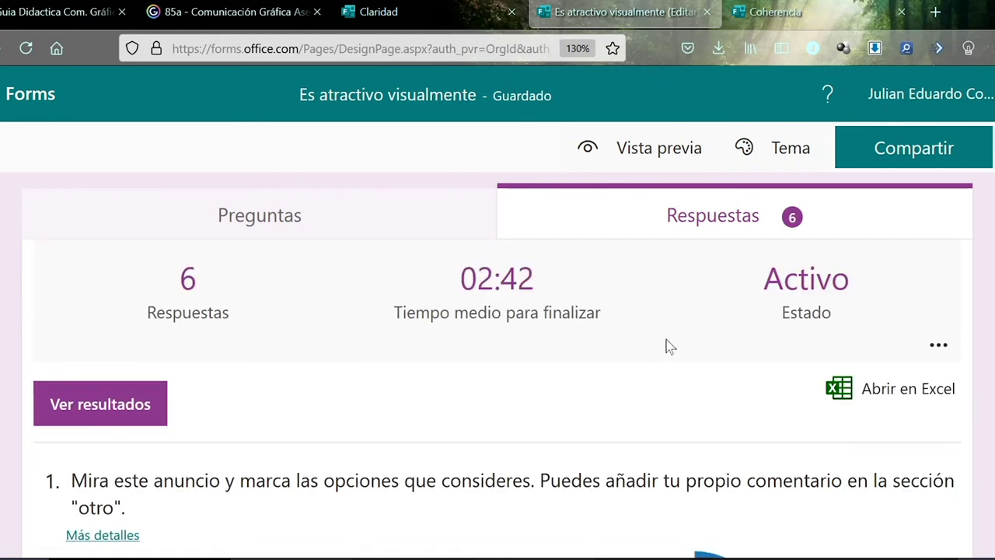
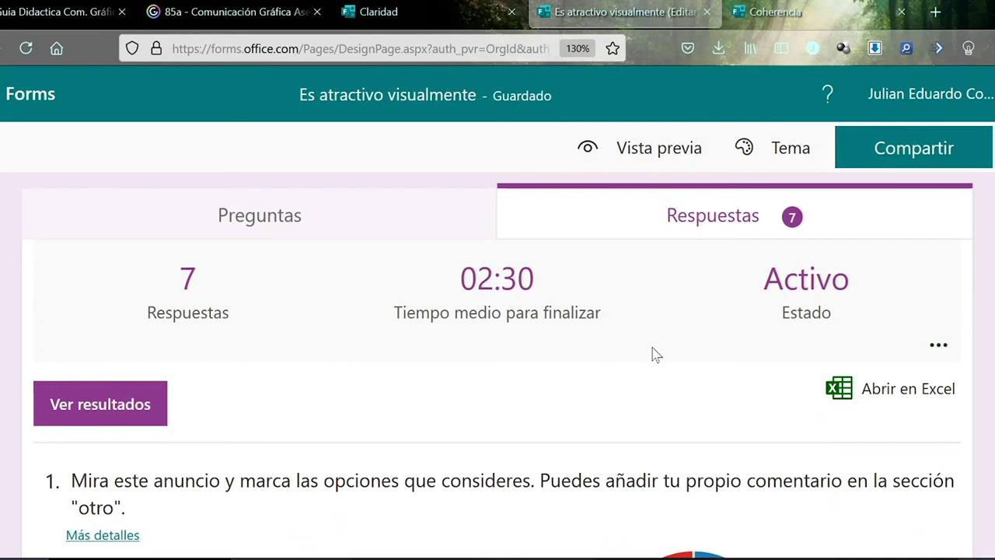
scroll(382, 411, "down", 1)
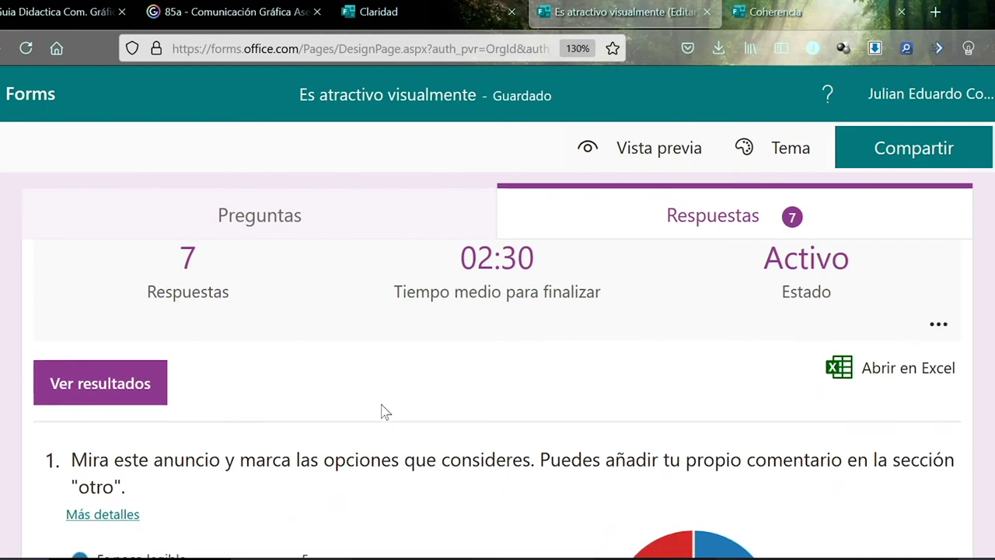
scroll(382, 411, "down", 3)
mouse_move(644, 438)
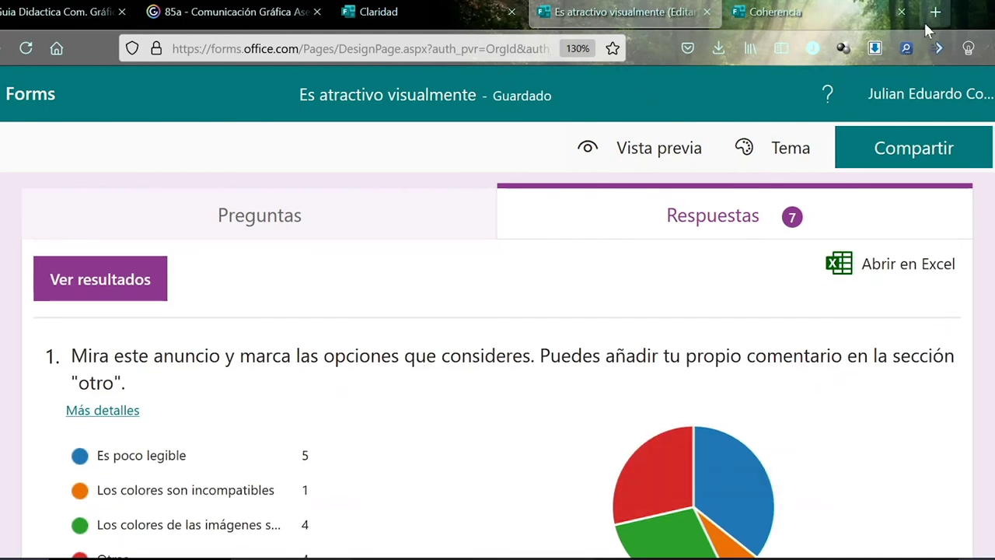
Close the Coherencia page, load bit.ly/CASATRACTIVO in a new tab and show question 1's advert in the respondent form.
left_click(901, 12)
left_click(741, 11)
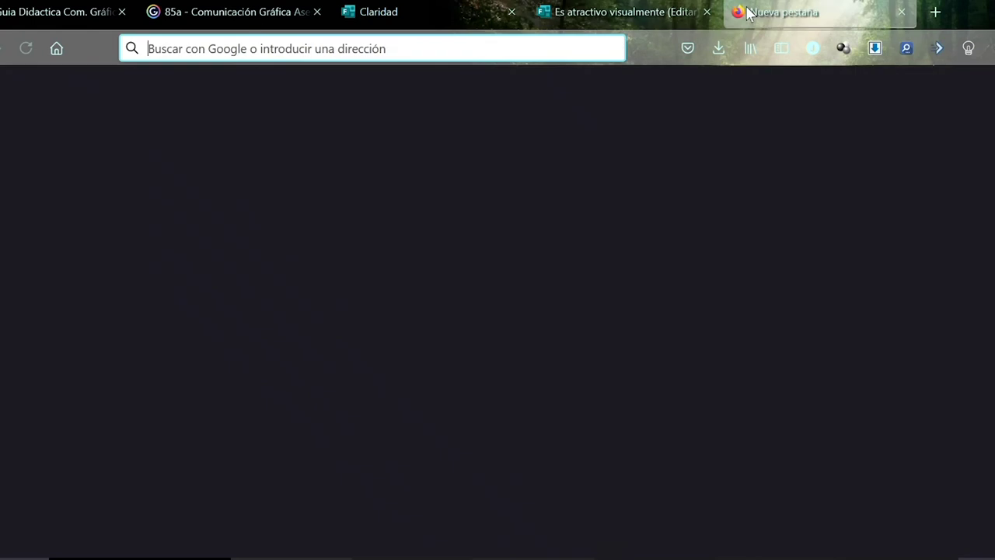
type("BIT.LY")
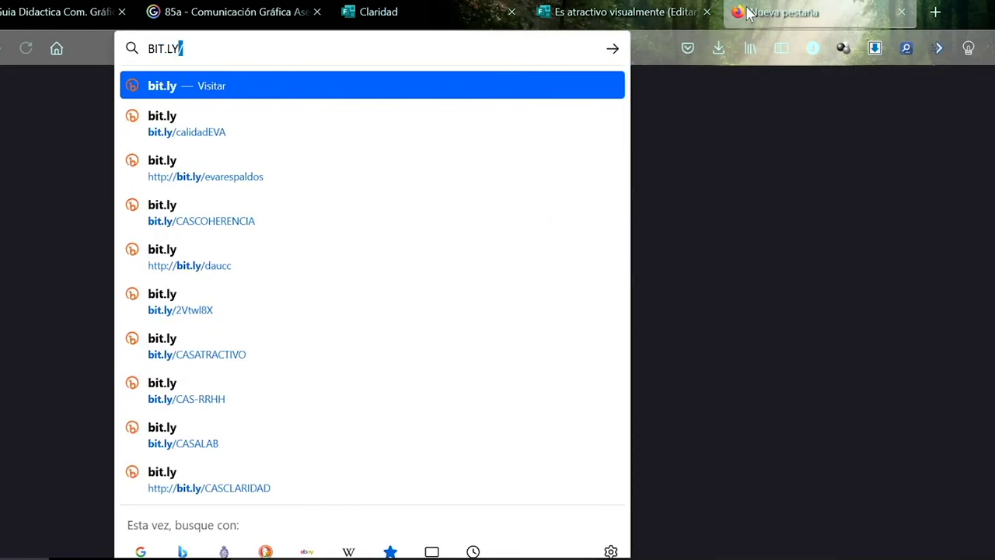
type("/CASATRACTIVO")
key("Return")
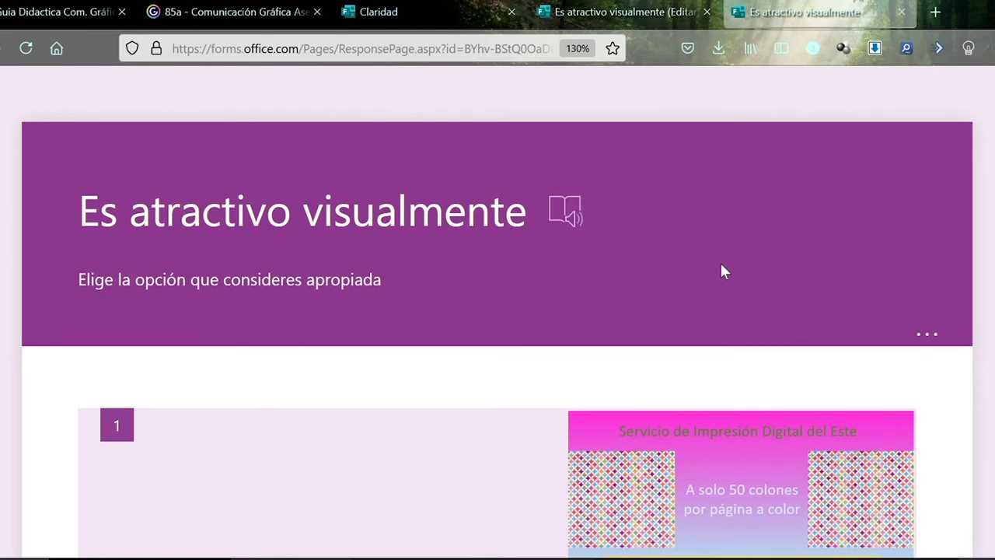
scroll(715, 311, "down", 3)
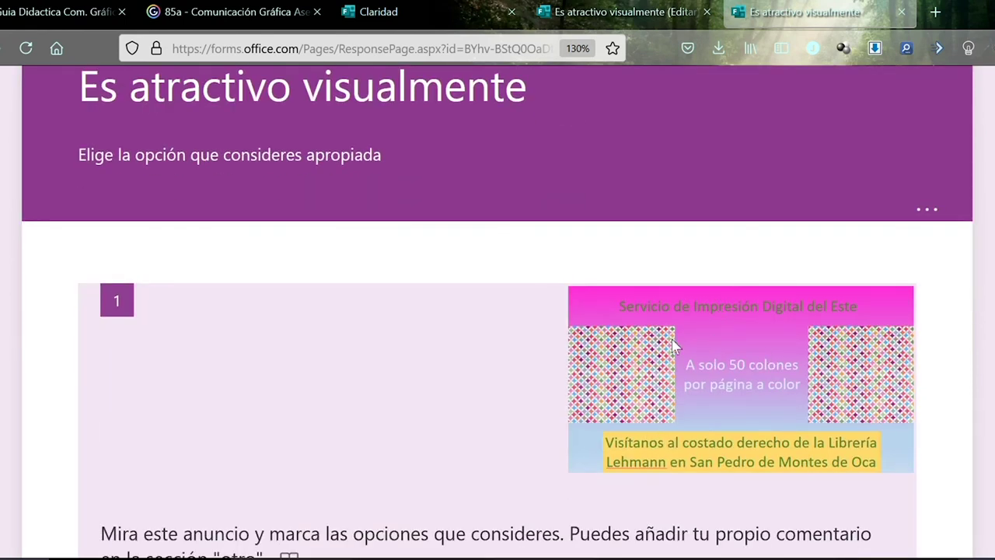
scroll(651, 174, "down", 3)
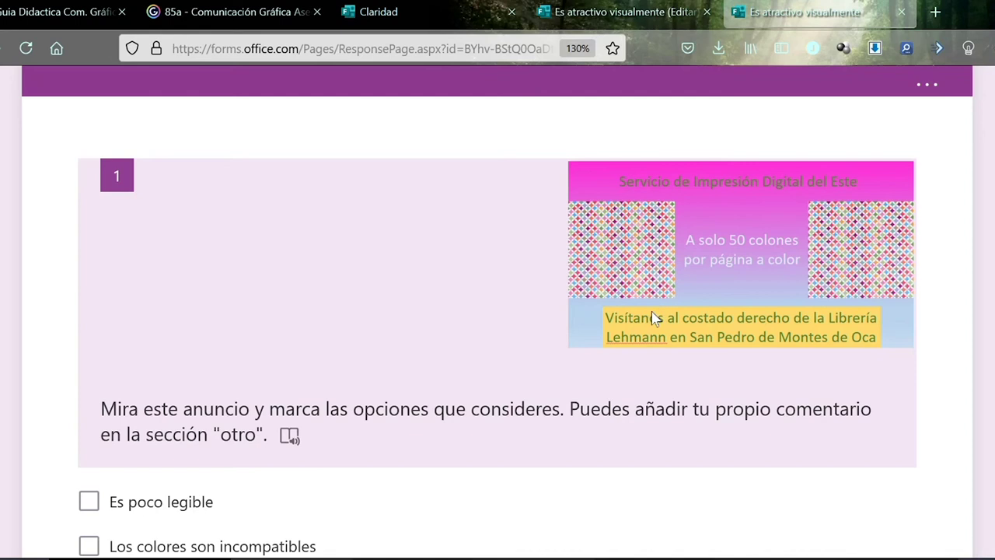
Return to the form's responses and examine question 1's chart breakdown for each answer option.
left_click(600, 13)
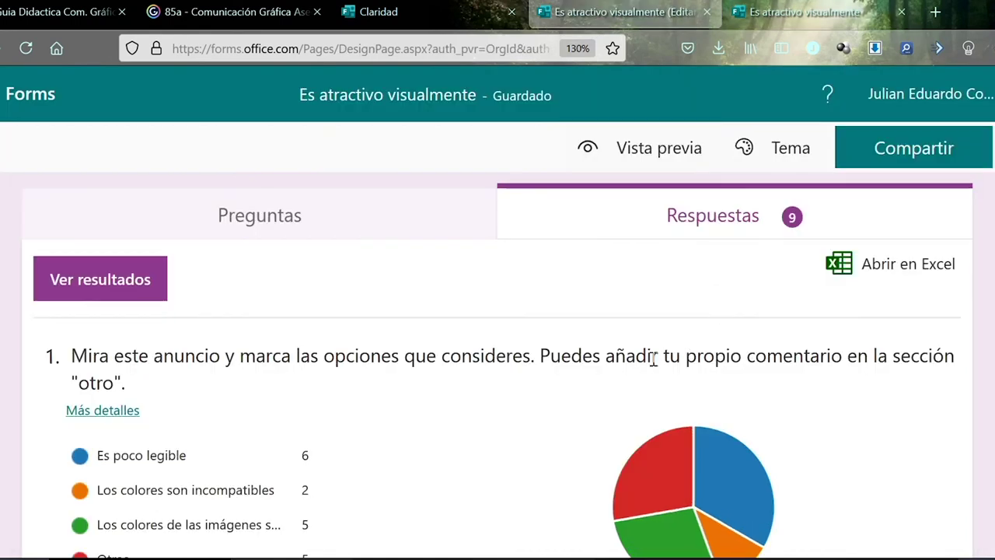
scroll(652, 357, "down", 2)
scroll(651, 357, "up", 2)
scroll(652, 357, "down", 2)
mouse_move(206, 352)
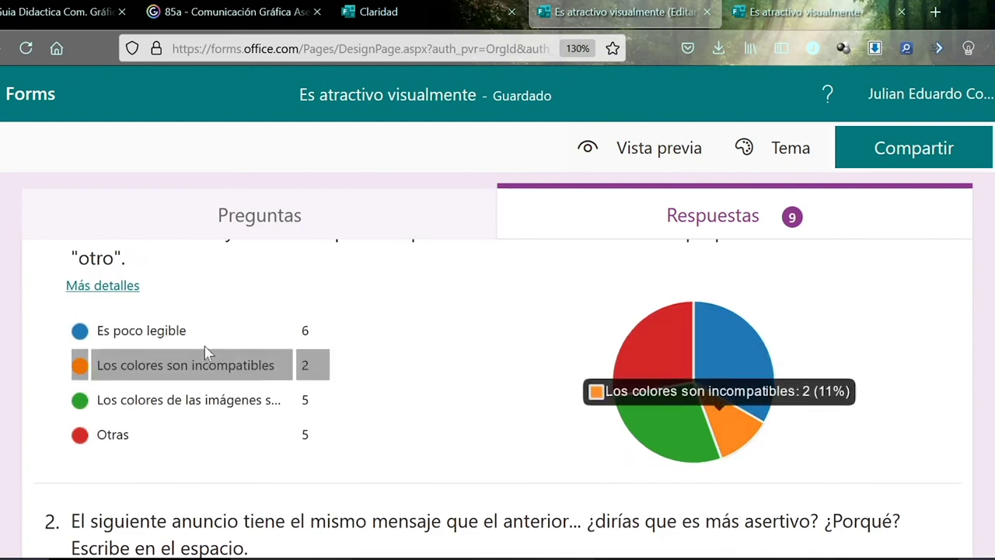
mouse_move(180, 329)
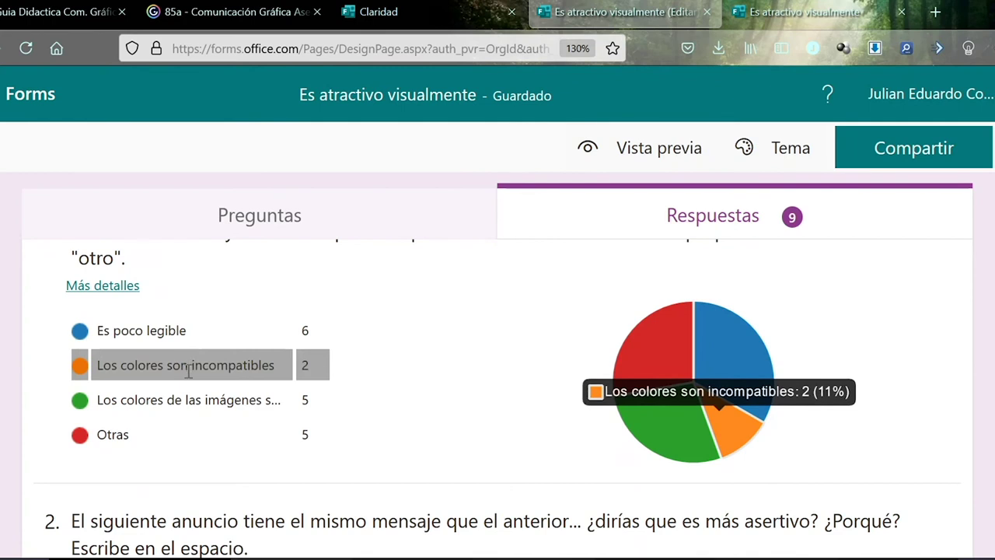
mouse_move(184, 397)
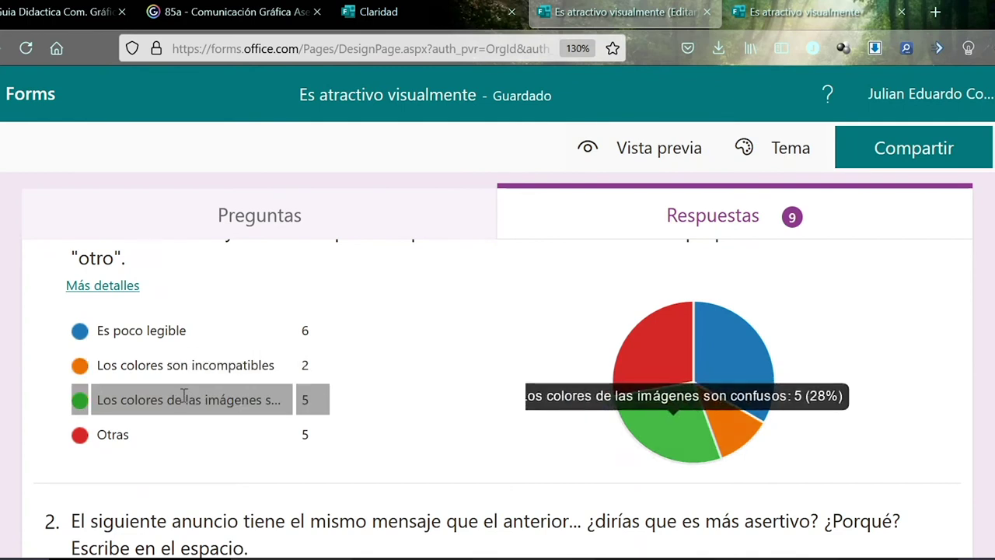
Open question 1's detailed responses and read the individual answers and comments from entry 1 through entry 7.
left_click(103, 286)
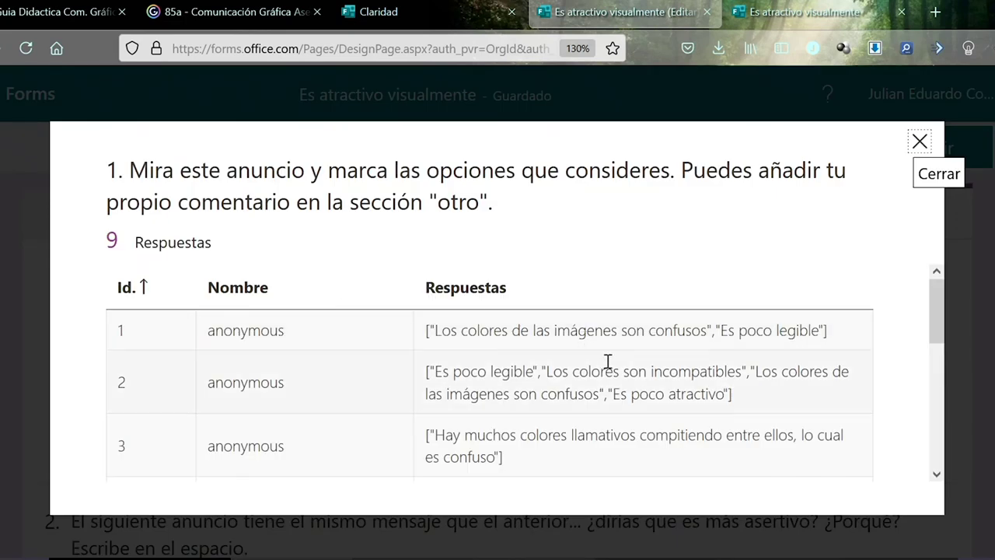
scroll(622, 378, "down", 1)
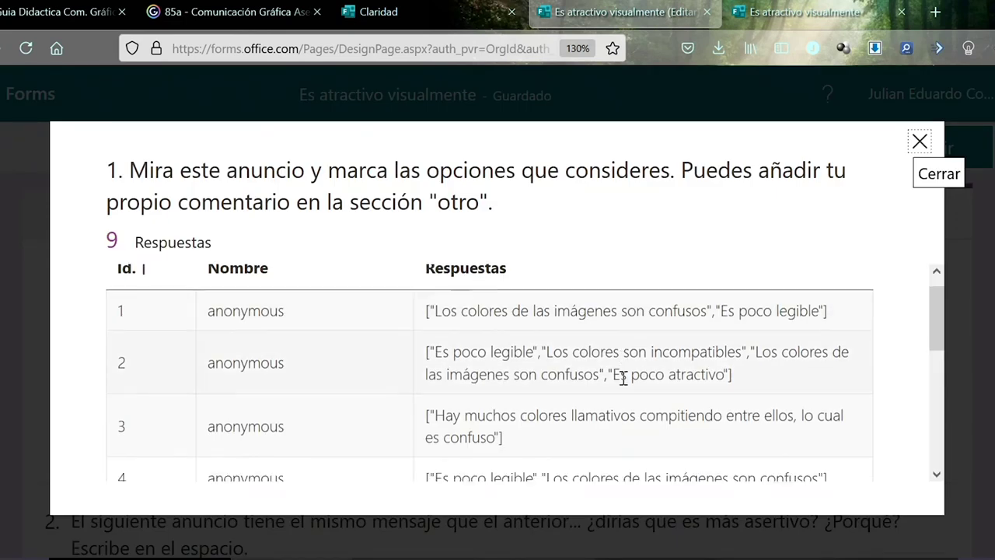
scroll(623, 378, "down", 3)
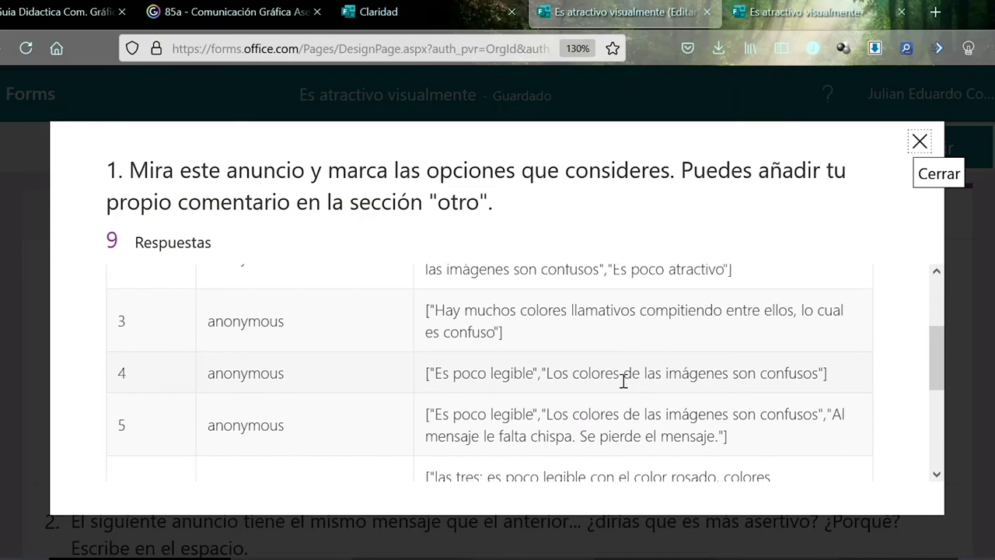
scroll(626, 376, "up", 4)
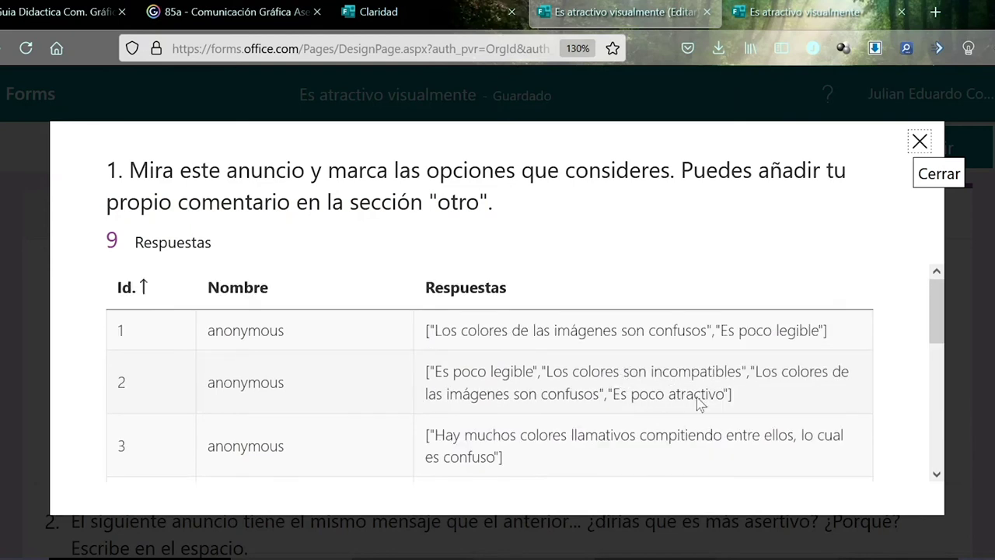
scroll(698, 398, "down", 4)
scroll(698, 398, "up", 4)
scroll(880, 405, "down", 3)
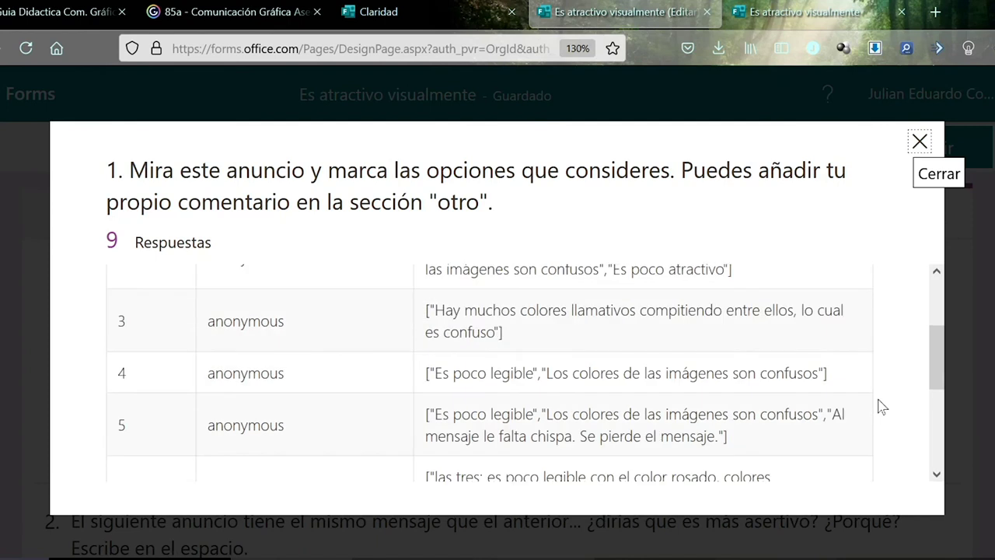
scroll(881, 406, "down", 3)
scroll(881, 406, "up", 3)
scroll(881, 406, "down", 3)
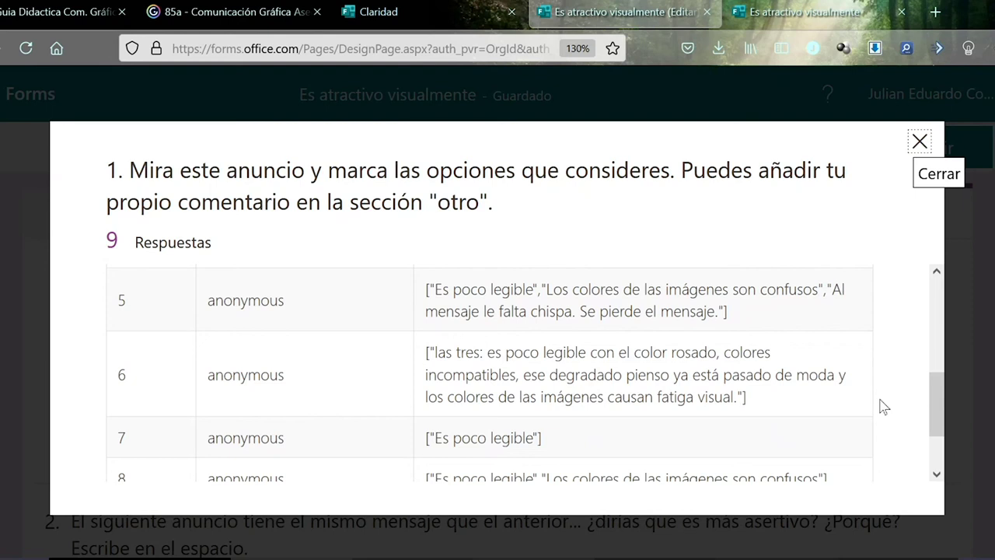
Compare question 1's advert in the respondent form with the remaining detailed responses, returning to the advert's answer options.
left_click(796, 18)
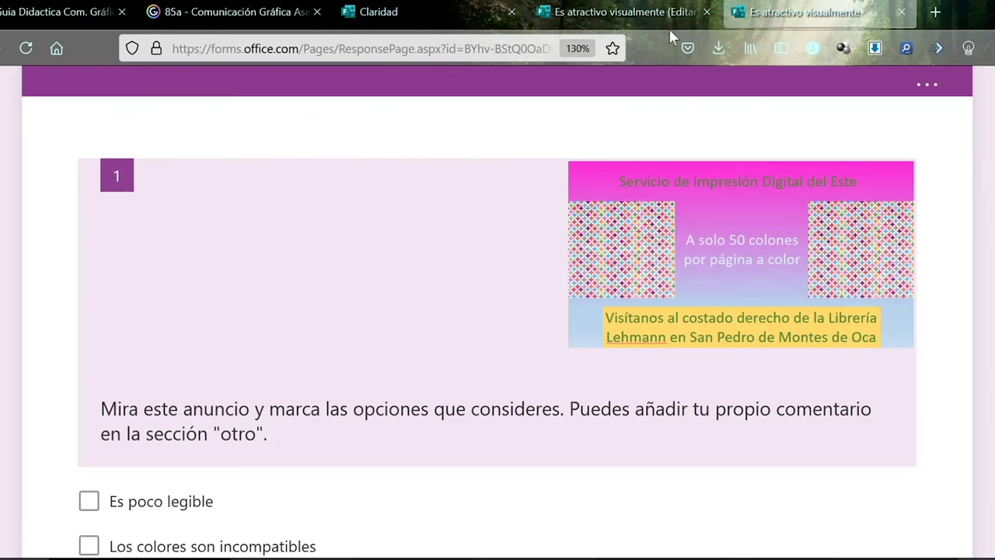
left_click(626, 22)
scroll(680, 425, "down", 3)
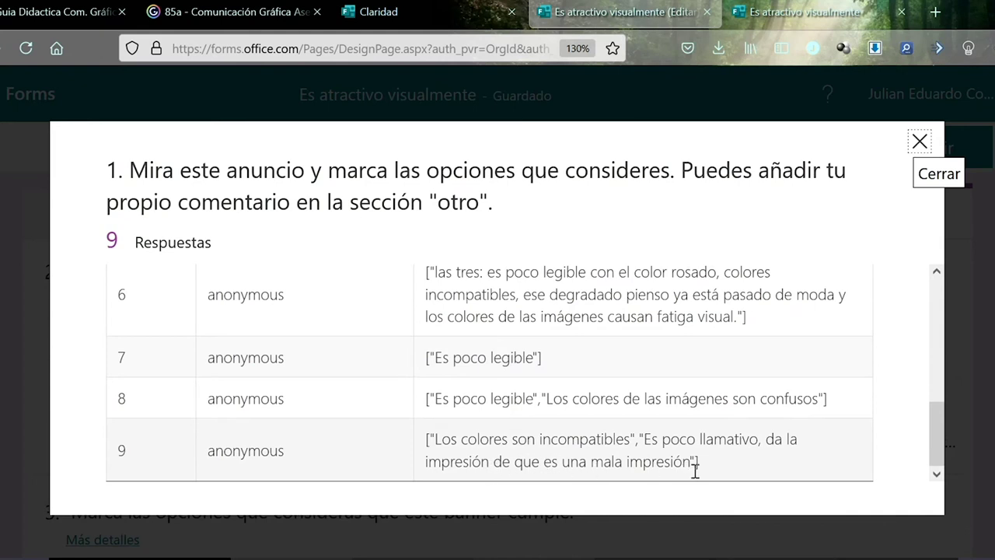
left_click(801, 11)
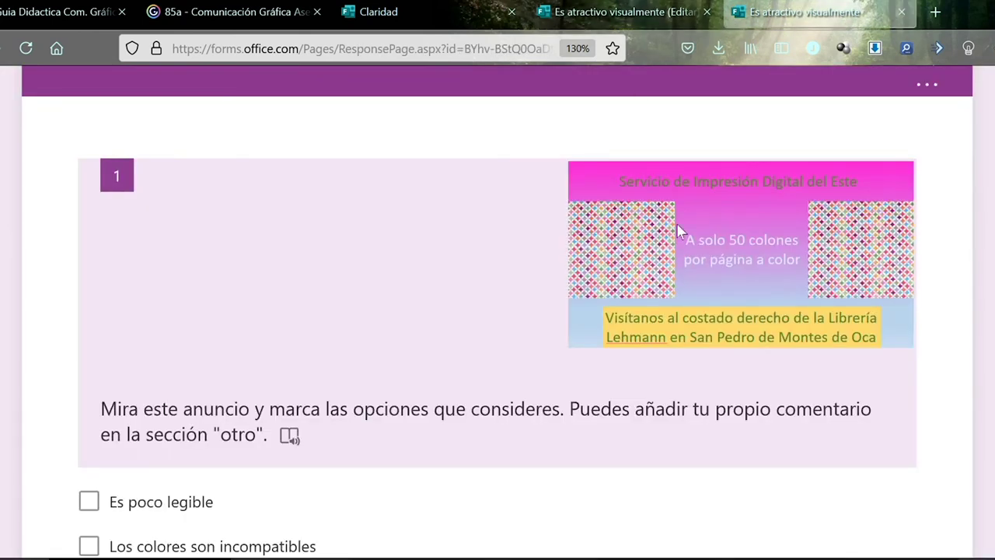
scroll(747, 318, "down", 2)
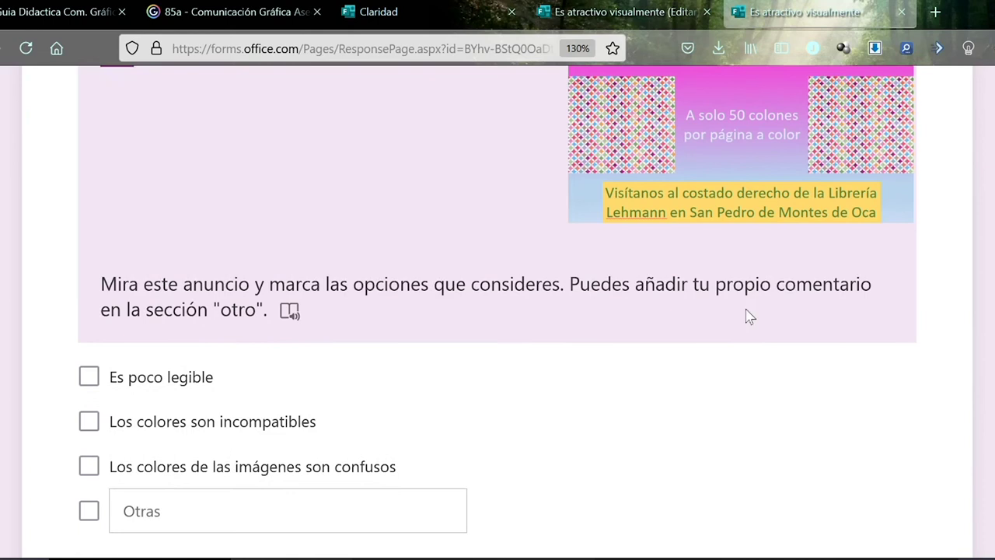
Examine question 1's printing advert again in the respondent form, from its heading down to its answer options.
scroll(746, 315, "up", 4)
scroll(746, 314, "down", 3)
scroll(799, 291, "up", 3)
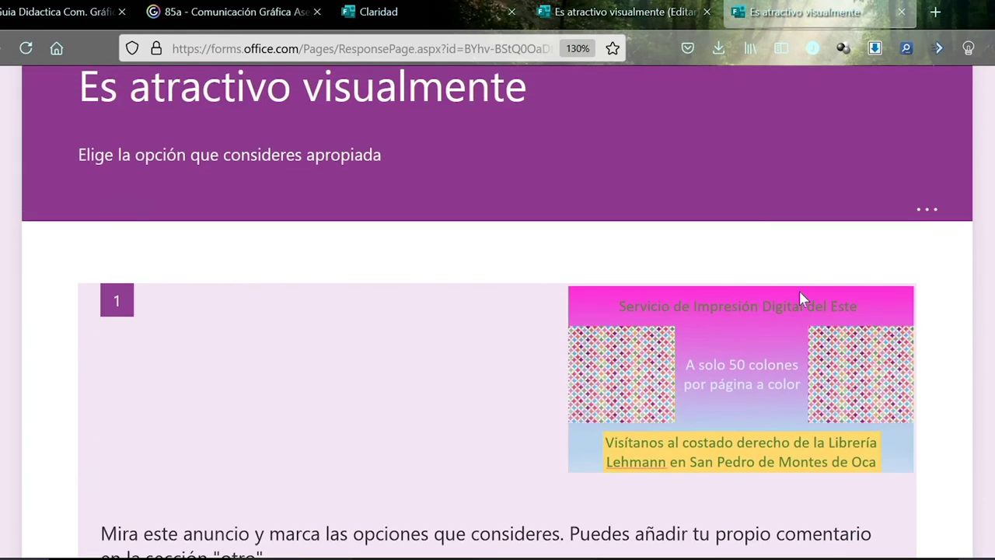
scroll(800, 326, "down", 2)
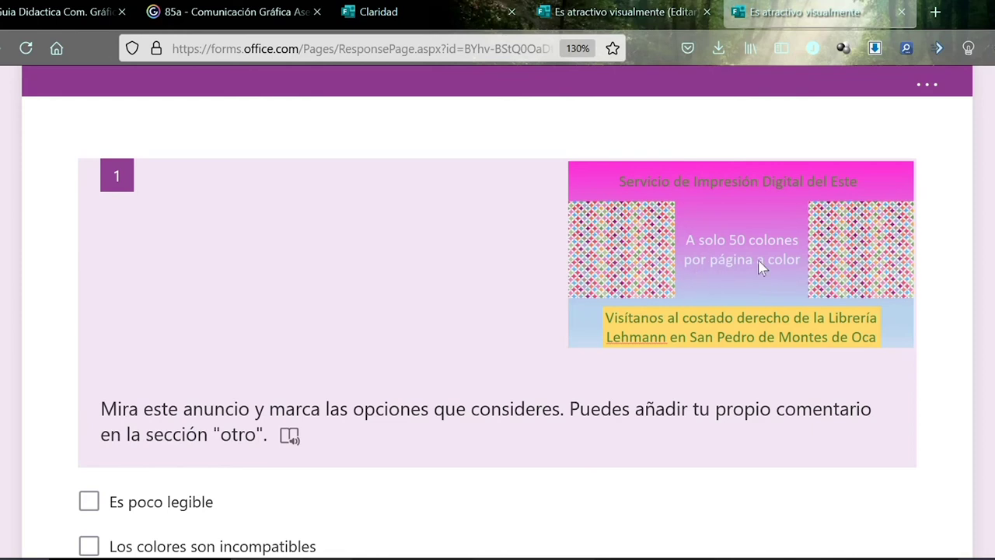
Return to the form's responses, close question 1's detailed responses and bring up question 2's summary.
left_click(622, 13)
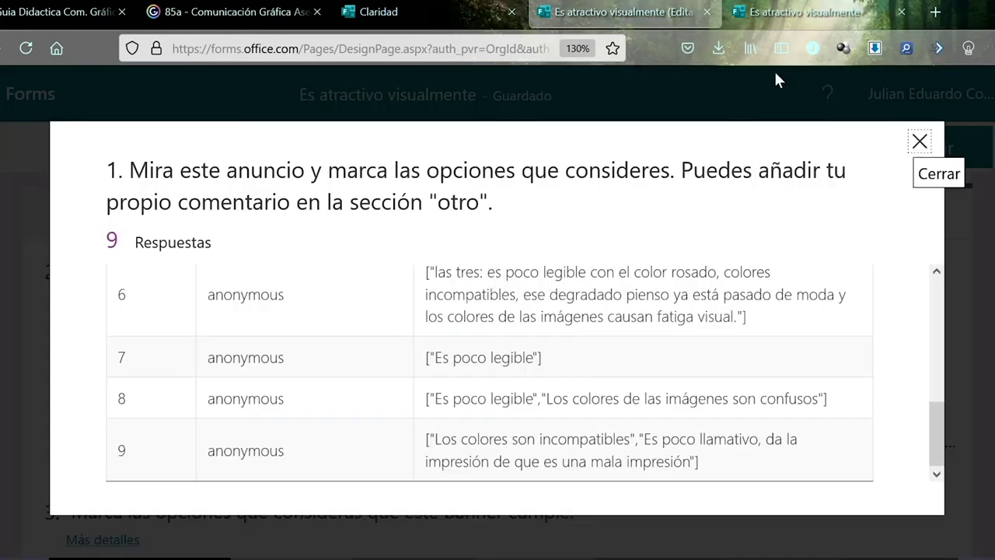
left_click(921, 140)
scroll(946, 340, "down", 3)
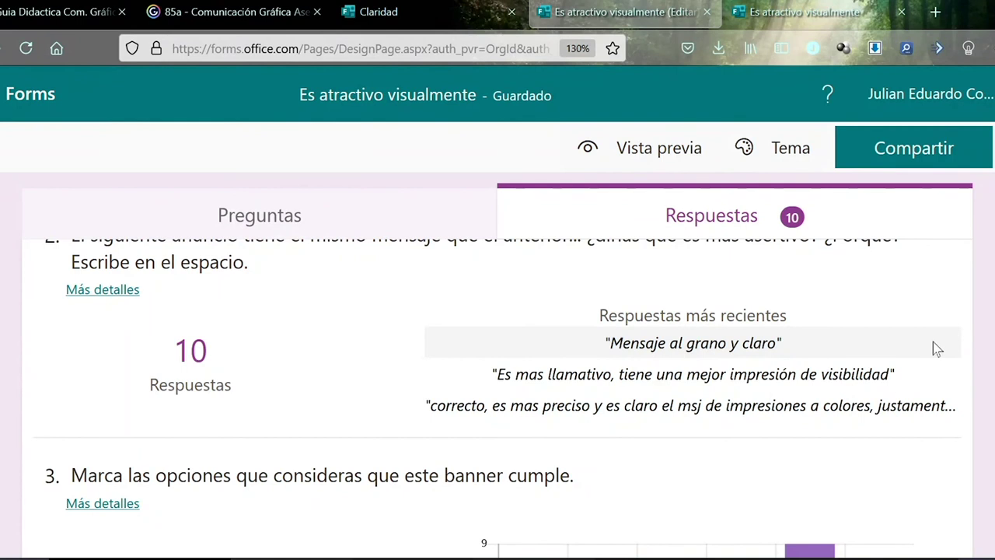
scroll(933, 342, "up", 2)
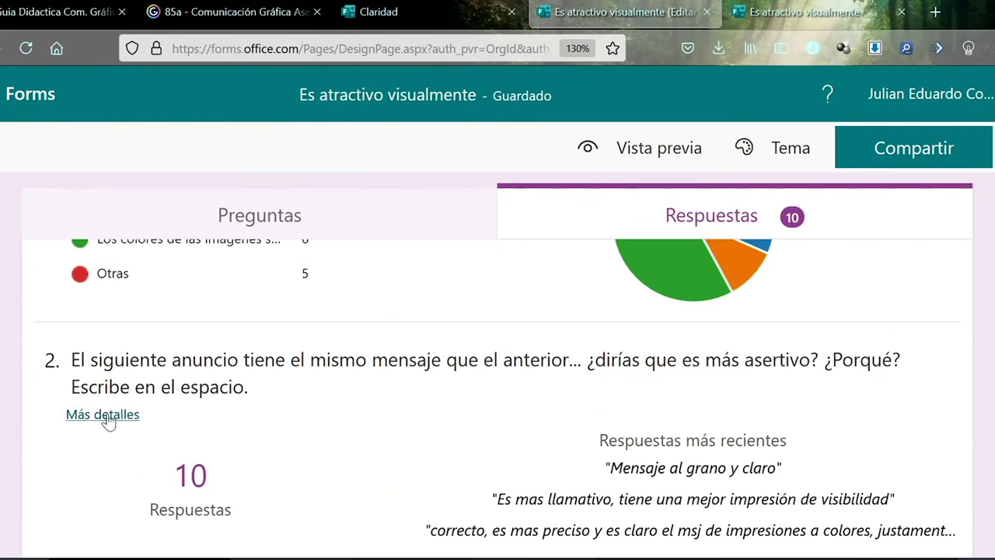
Show question 2's "POR SOLO ₡50 IMPRESIÓN A COLOR" advert in the respondent form and examine it with its question text.
left_click(805, 12)
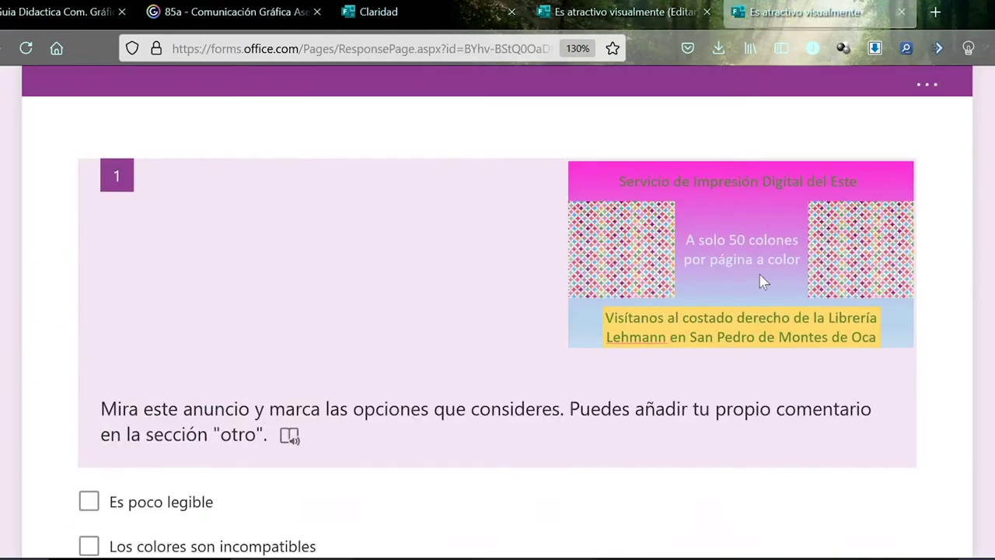
scroll(791, 309, "down", 6)
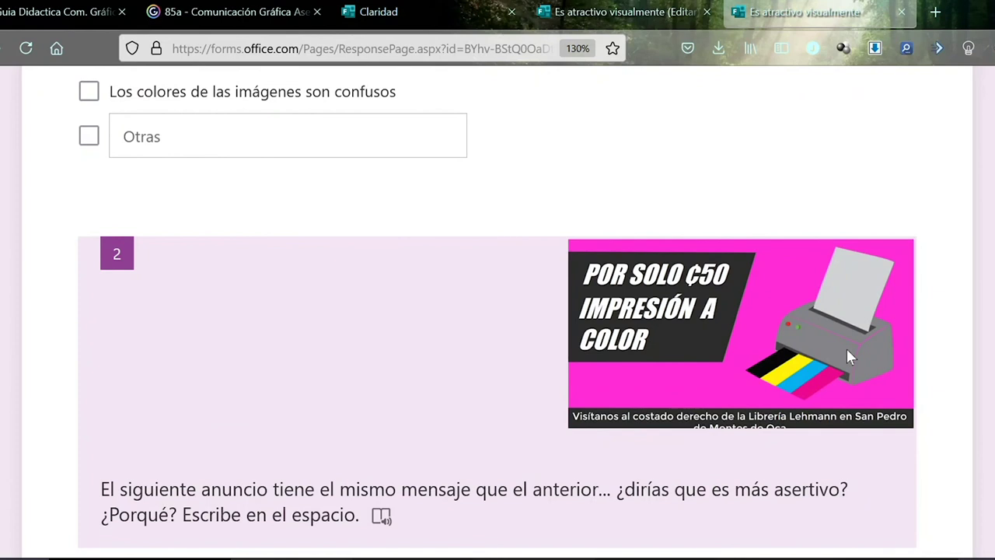
scroll(869, 342, "down", 1)
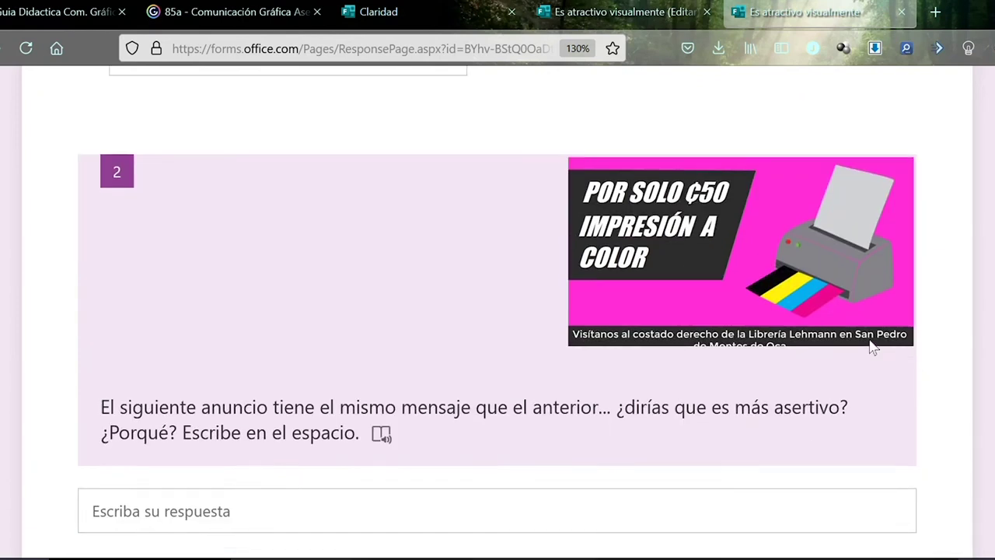
scroll(871, 327, "up", 1)
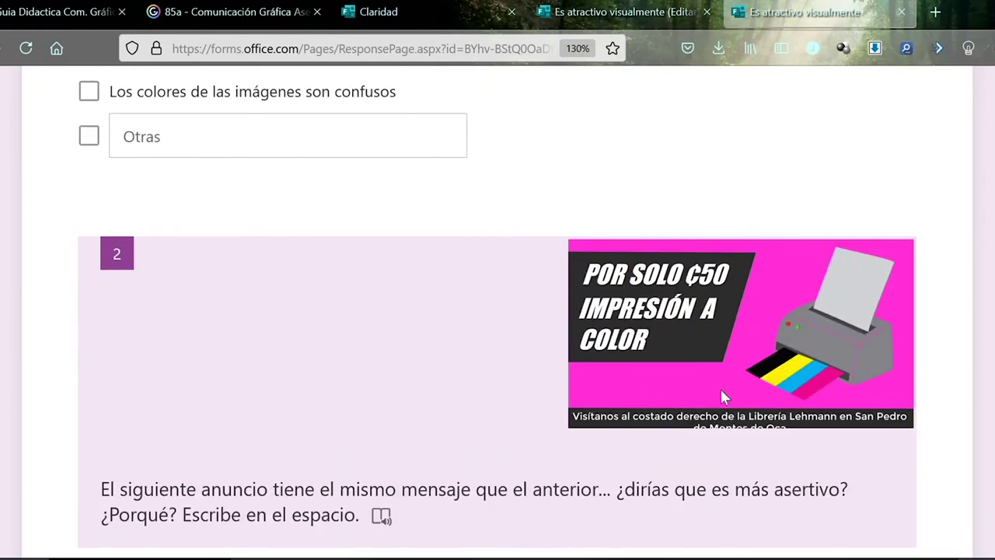
Open question 2's detailed responses in the form's results and read the comments from entry 1 through entry 7.
left_click(646, 15)
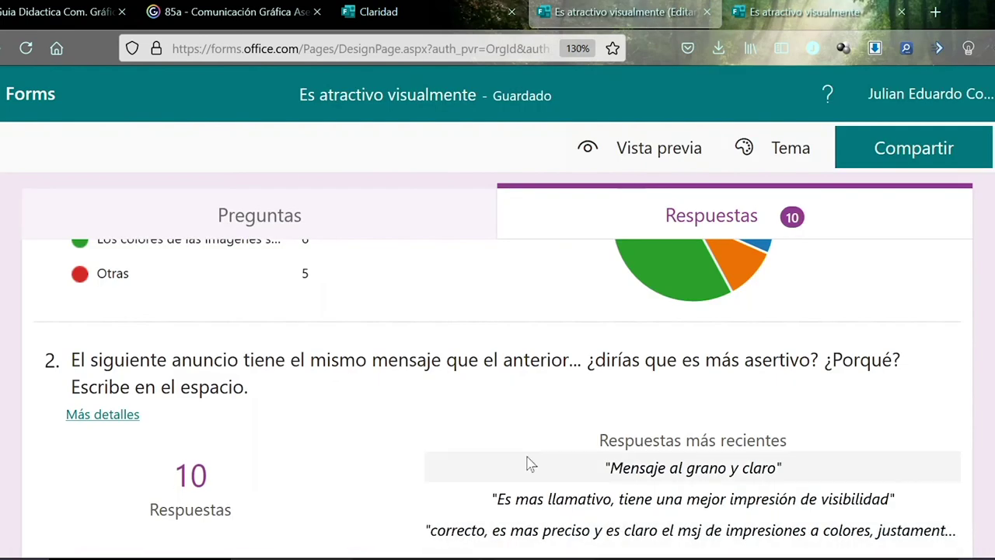
left_click(86, 413)
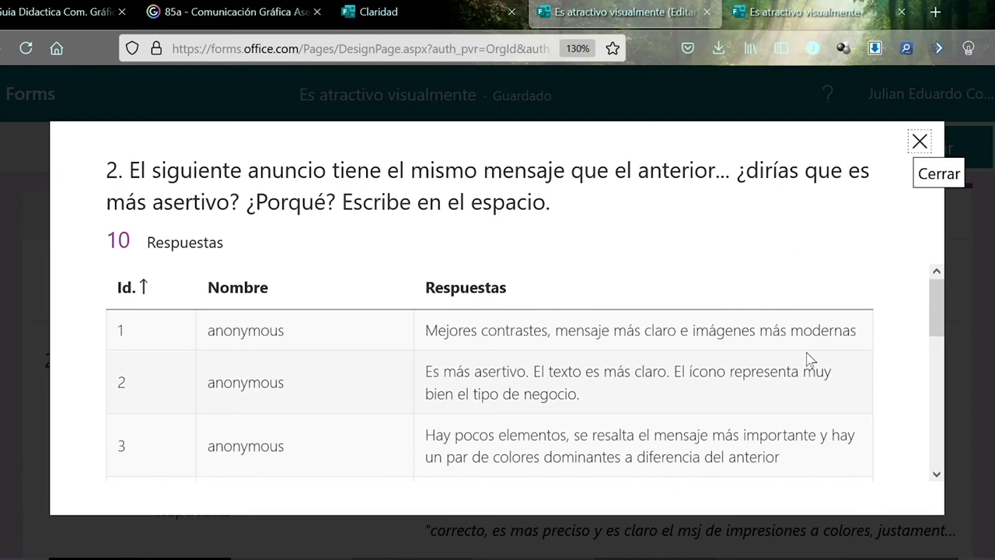
scroll(808, 359, "down", 3)
scroll(684, 362, "up", 3)
scroll(889, 404, "down", 3)
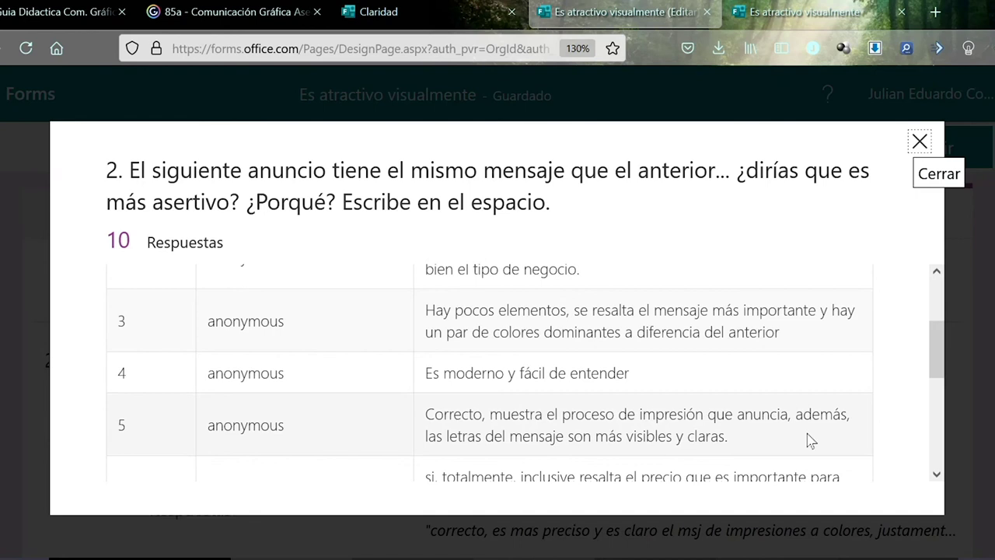
scroll(811, 440, "down", 3)
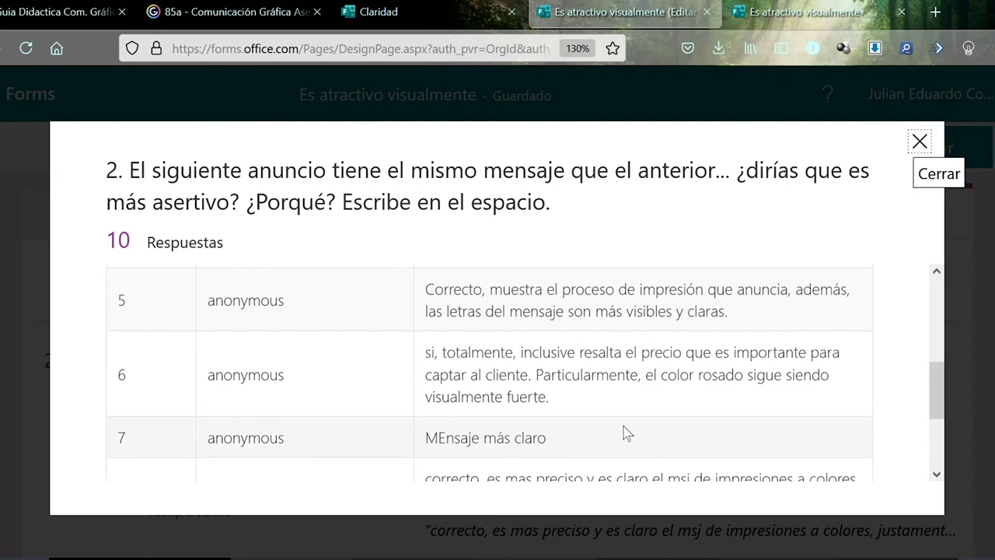
Close the Claridad page and return to question 2's detailed responses.
left_click(410, 16)
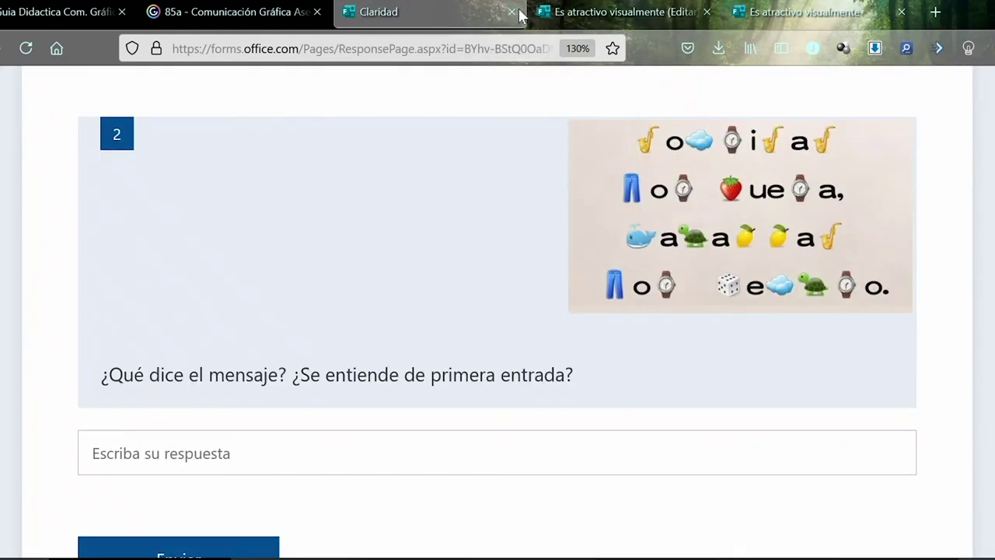
left_click(511, 12)
key("ctrl+Tab")
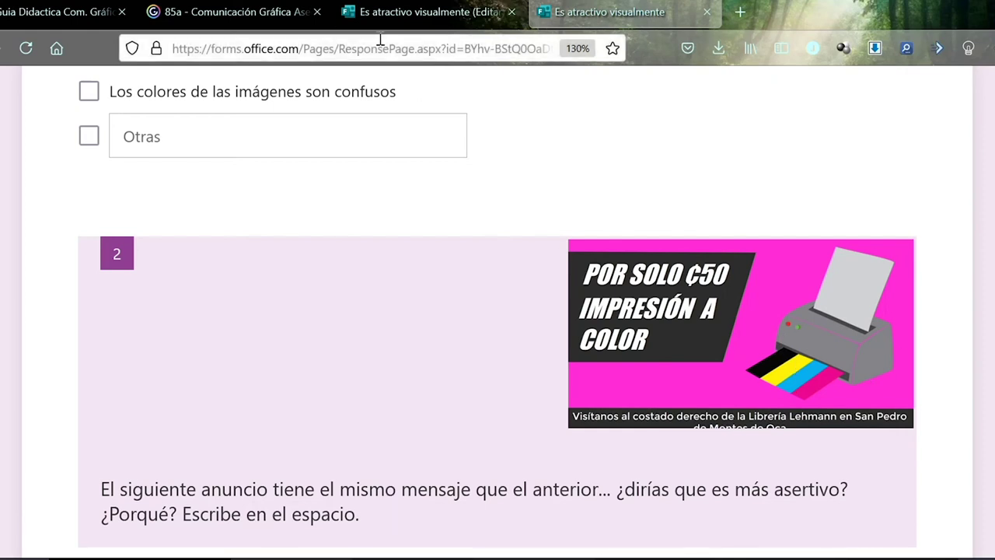
left_click(414, 16)
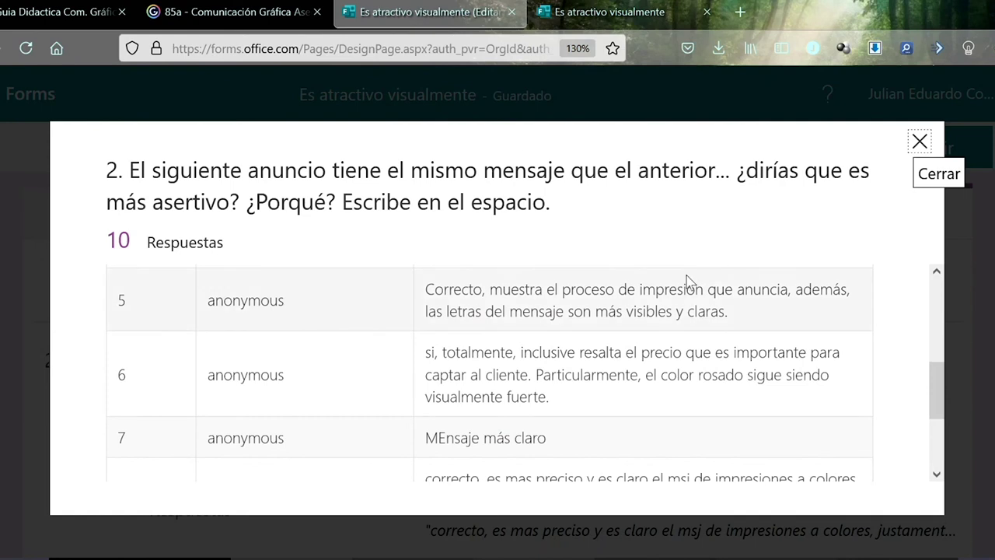
Read question 2's remaining comments through entry 10 and close its detailed responses.
scroll(660, 397, "down", 2)
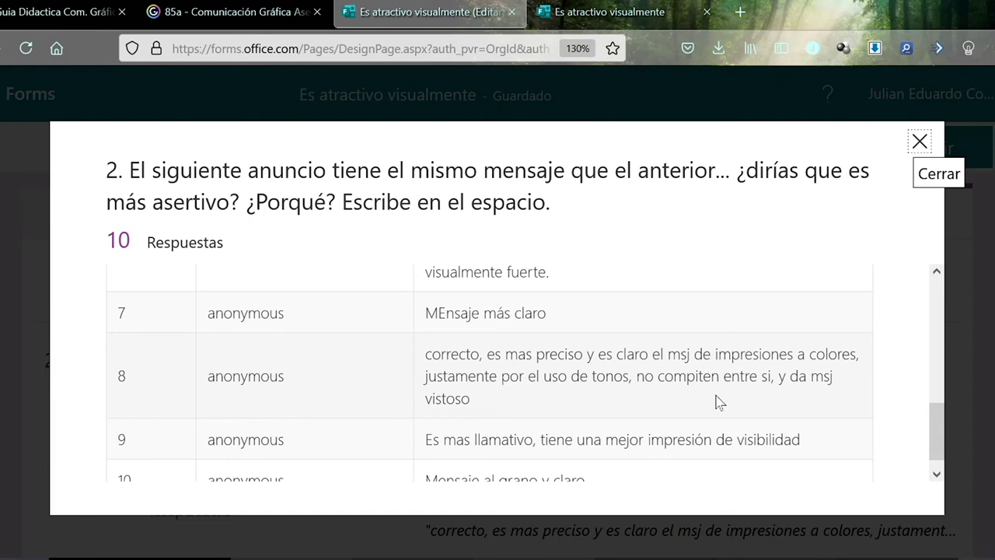
scroll(718, 402, "down", 1)
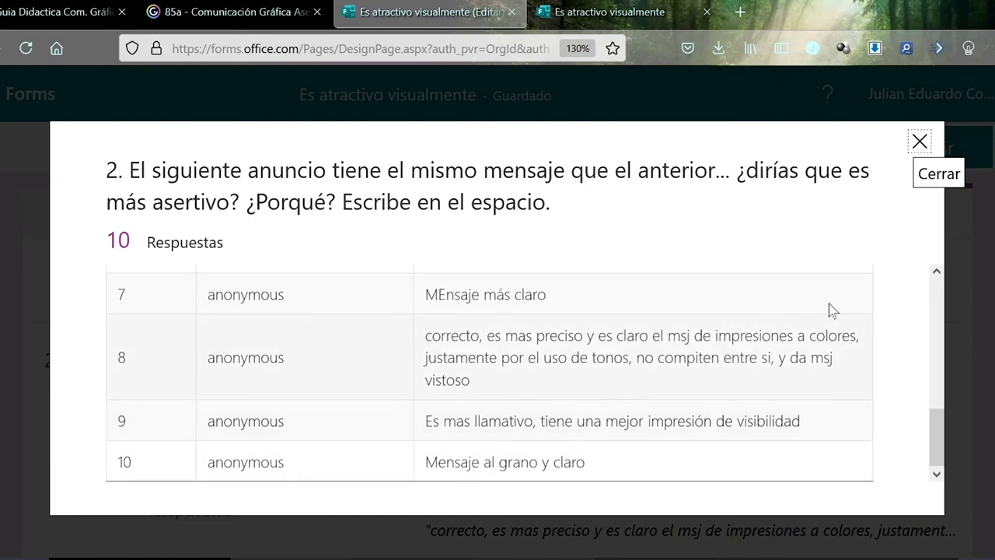
left_click(920, 140)
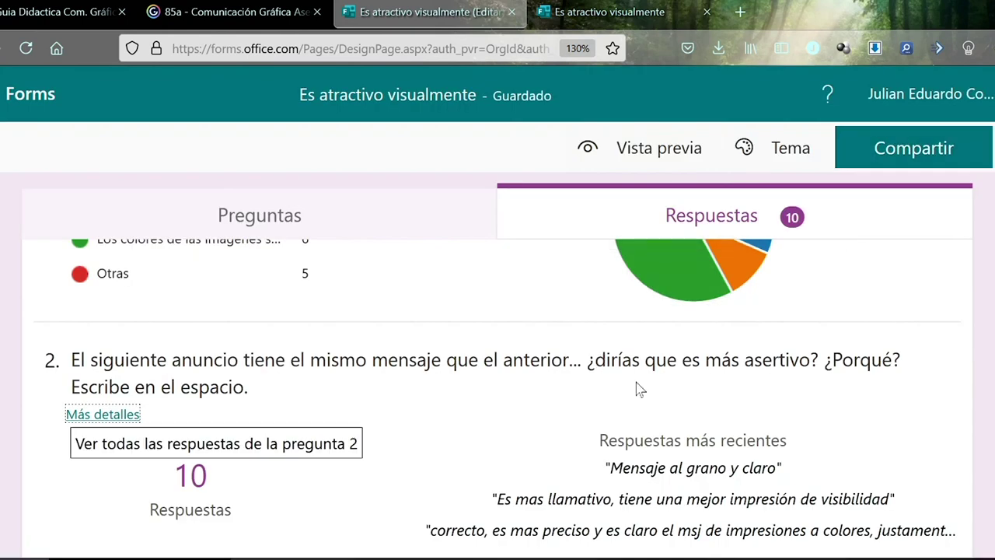
Examine question 3's bar chart and option list about what the banner achieves.
scroll(645, 385, "down", 1)
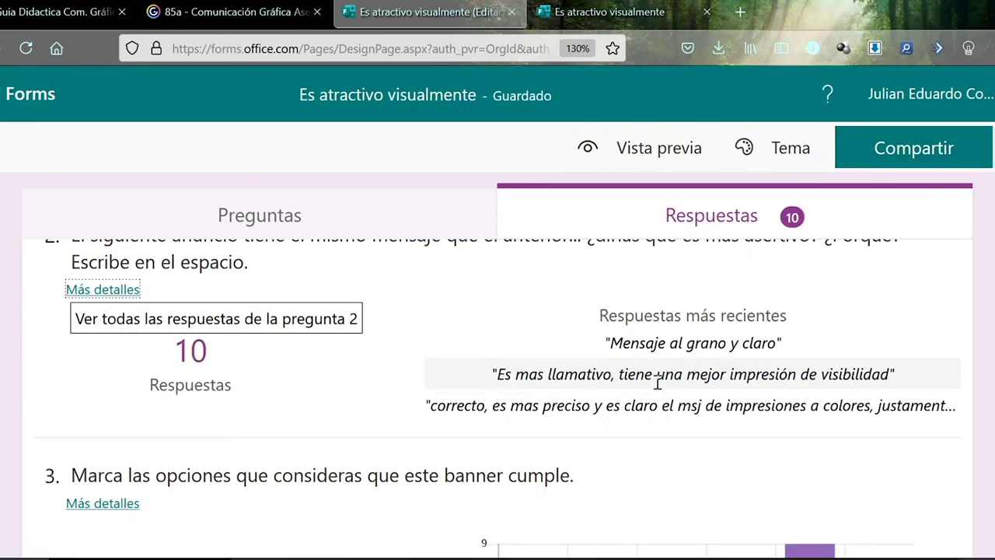
scroll(674, 396, "down", 3)
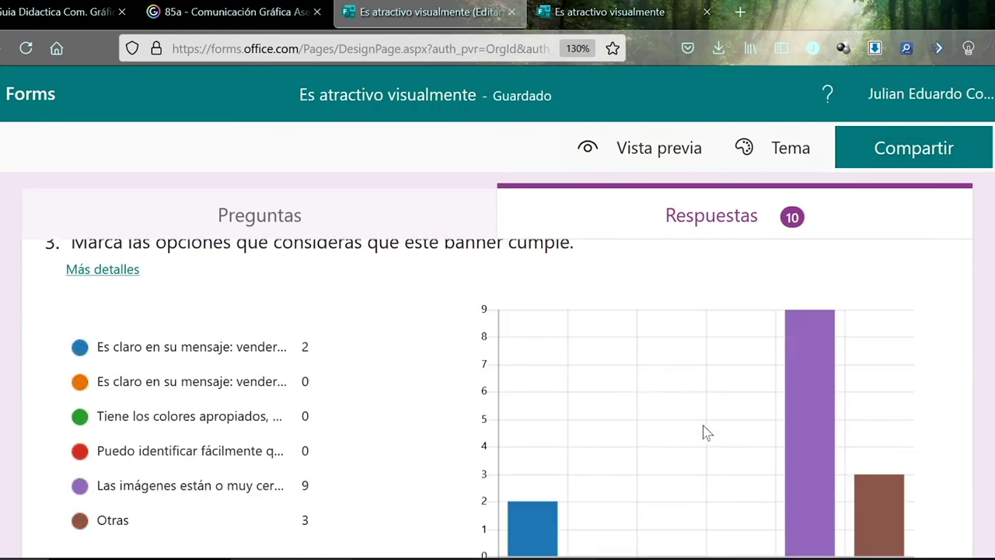
scroll(706, 433, "down", 1)
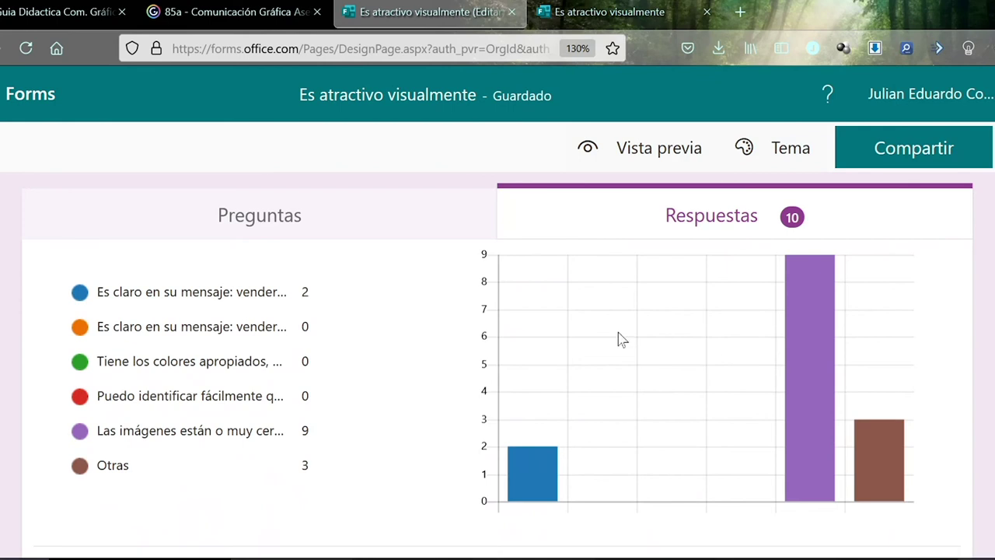
Show question 3's Shampoo Aloe banner in the respondent form and enlarge it with the page zoom at 190%.
left_click(599, 9)
scroll(673, 347, "down", 5)
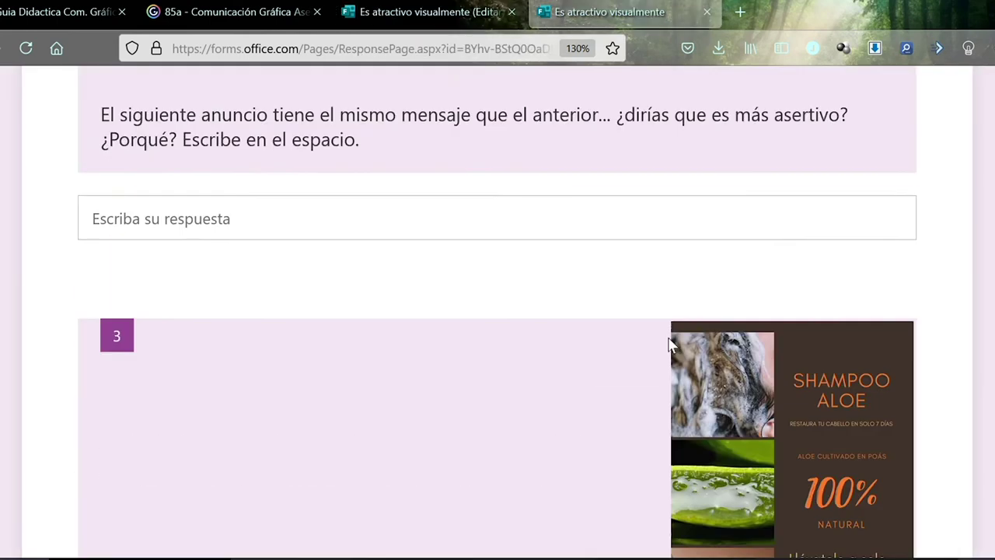
scroll(675, 347, "down", 3)
scroll(706, 349, "up", 2)
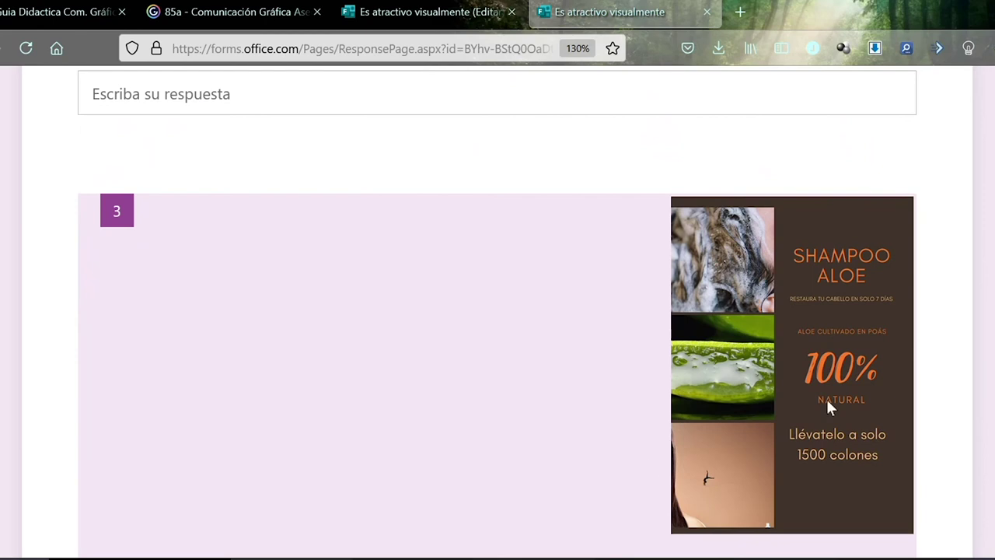
scroll(867, 395, "up", 6, "ctrl")
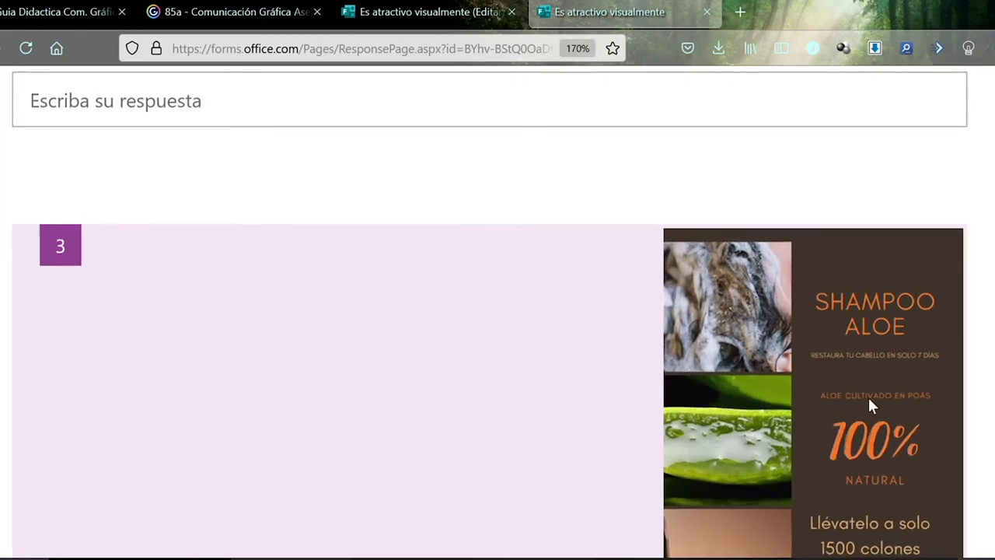
scroll(868, 395, "down", 3)
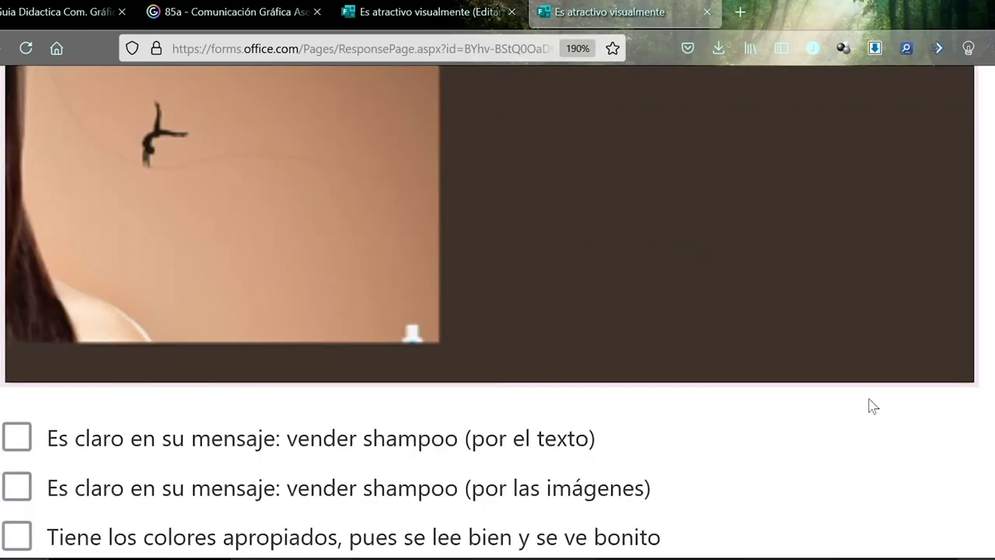
Examine the enlarged Shampoo Aloe banner's hair, aloe and silhouette images alongside its text, from the title to the price.
scroll(869, 397, "up", 7)
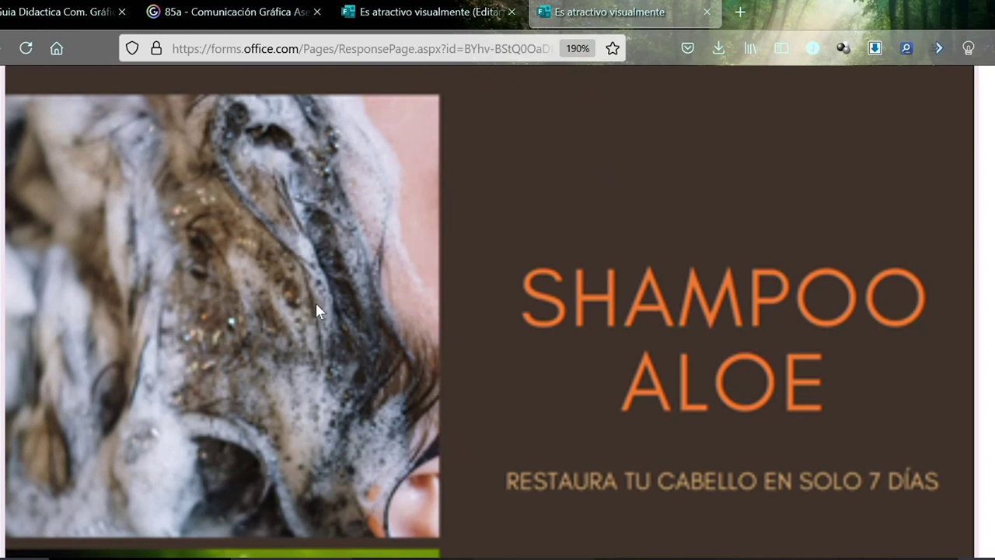
scroll(315, 311, "down", 7)
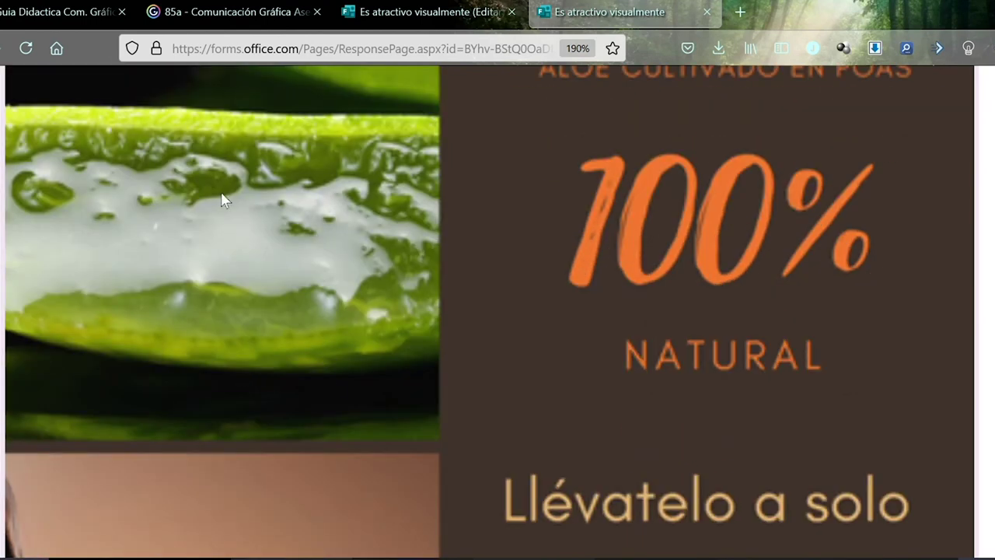
scroll(354, 355, "down", 1)
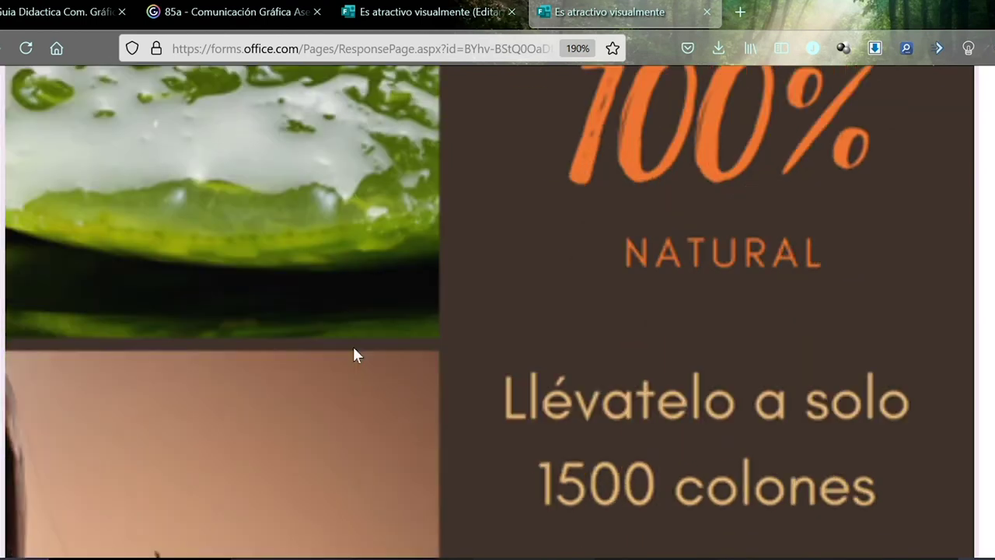
scroll(353, 356, "down", 3)
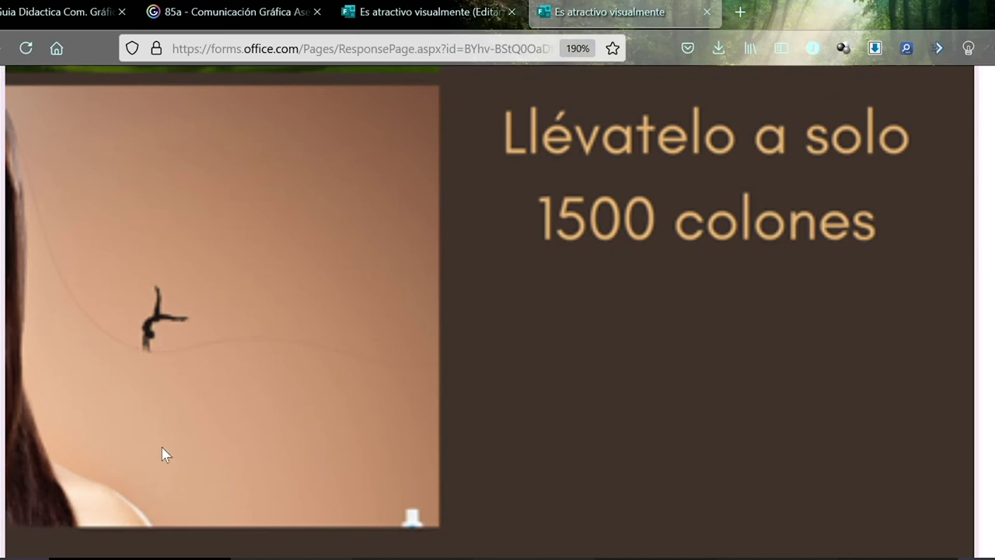
Return to the form's responses, reduce the page zoom to 160% and examine question 3's chart breakdown for each option.
left_click(420, 12)
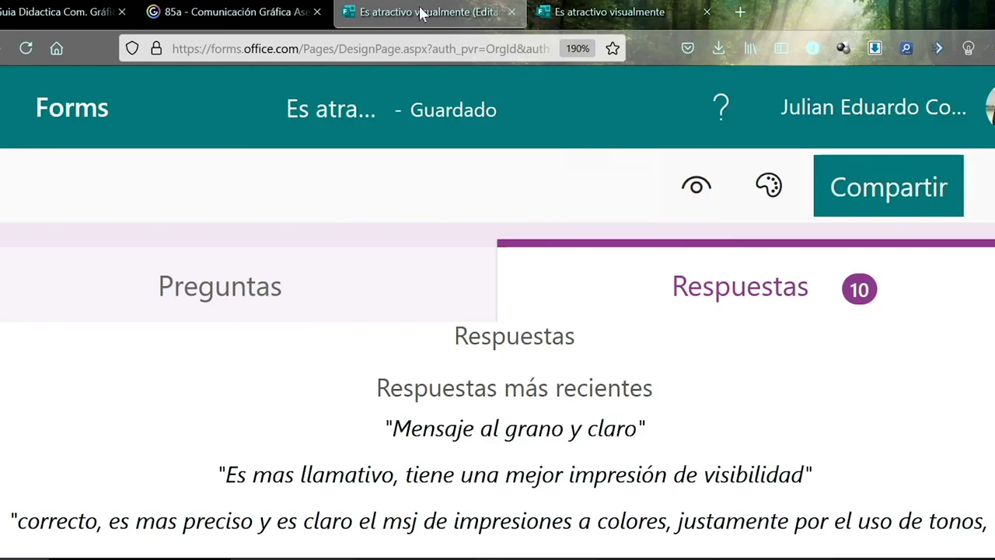
key("ctrl+minus")
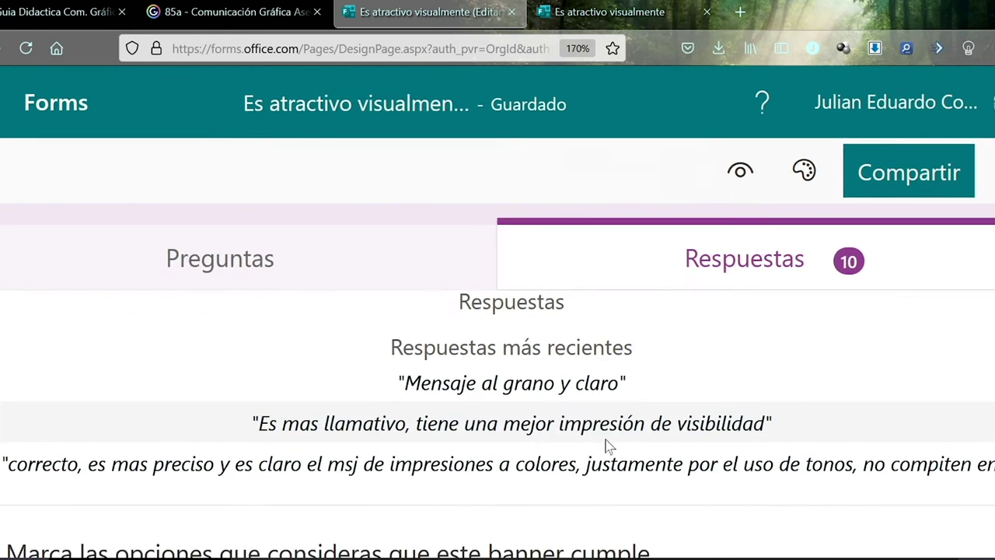
key("ctrl+minus")
scroll(469, 378, "down", 2)
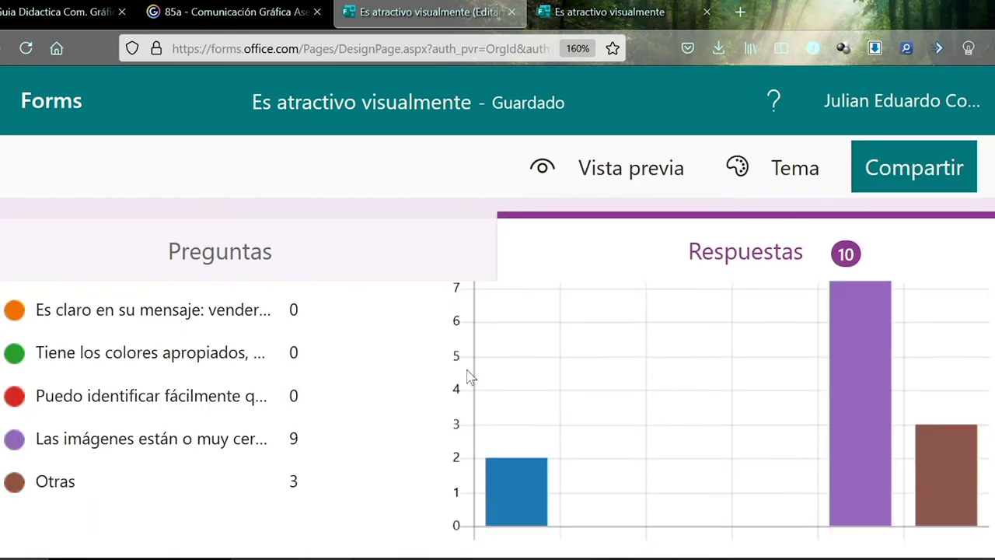
scroll(469, 377, "up", 2)
scroll(469, 378, "down", 2)
scroll(469, 378, "up", 2)
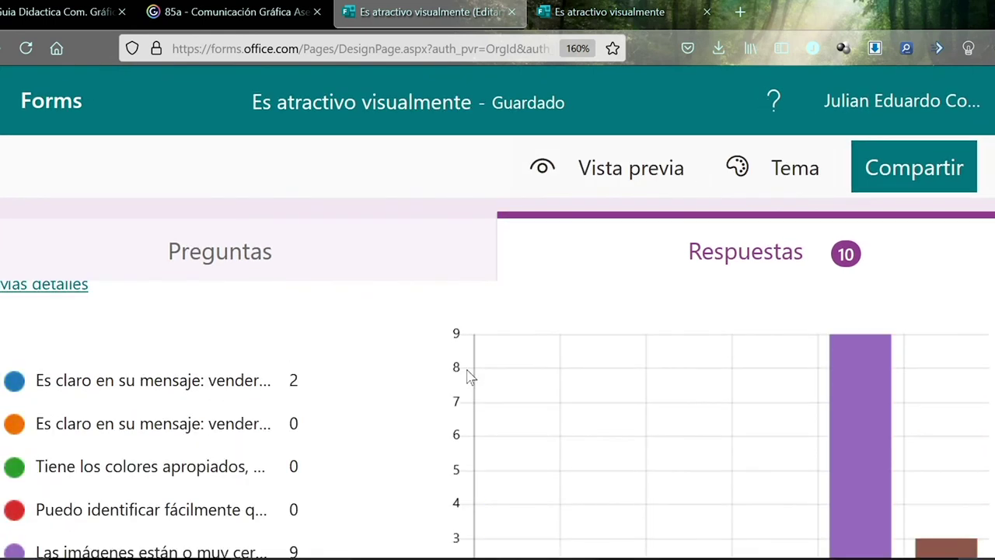
scroll(391, 408, "down", 2)
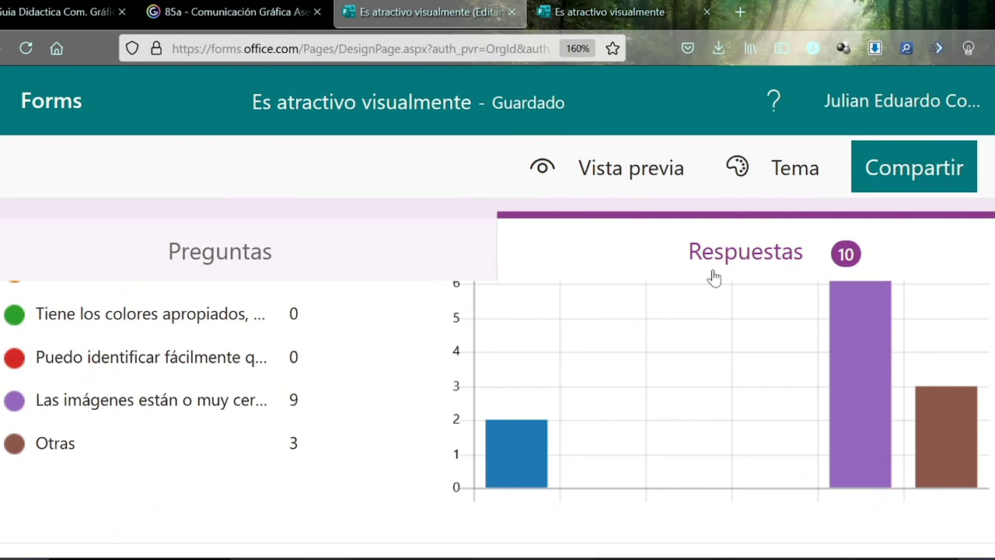
Compare question 3's answer chart with the Shampoo Aloe banner shown in the respondent form.
scroll(498, 463, "up", 3)
scroll(496, 469, "down", 3)
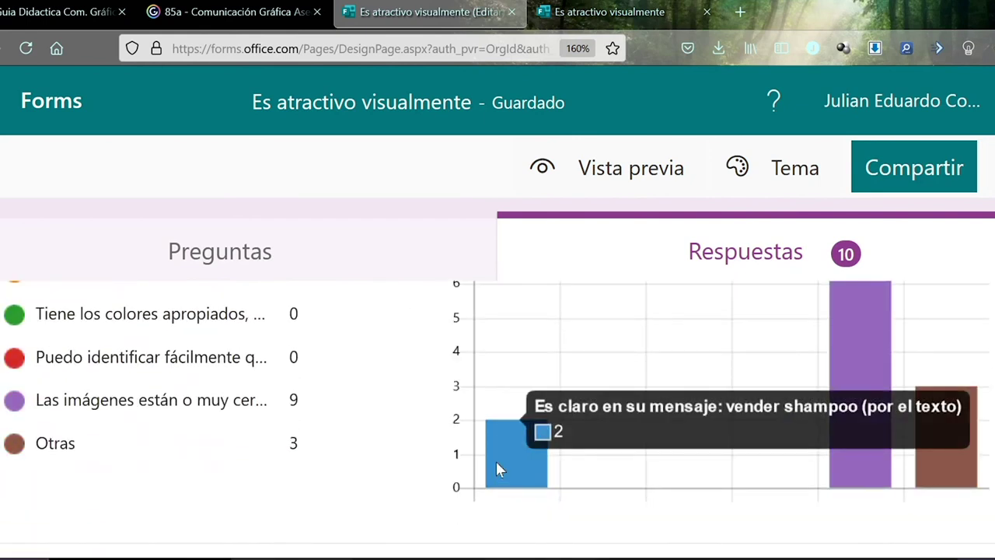
left_click(584, 14)
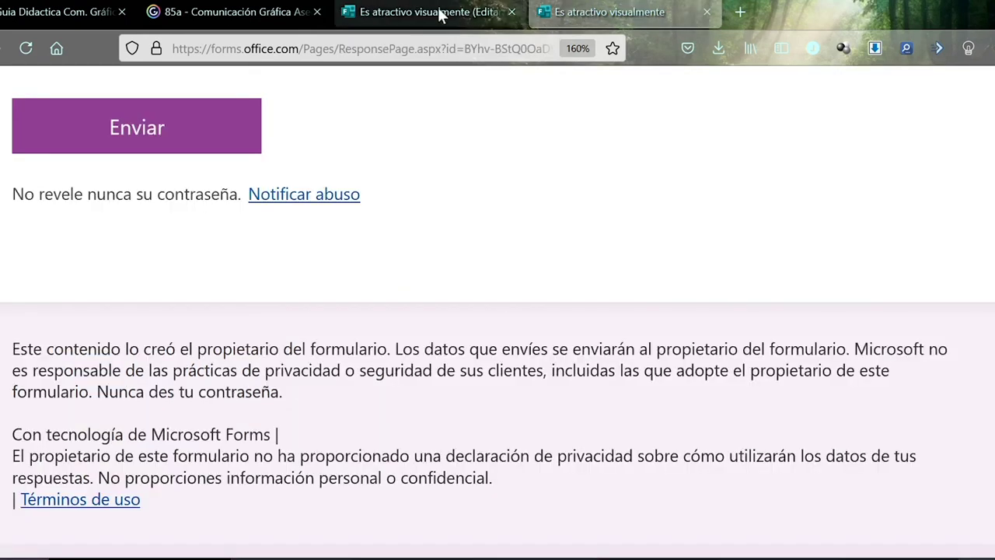
scroll(577, 231, "up", 8)
scroll(577, 231, "down", 10)
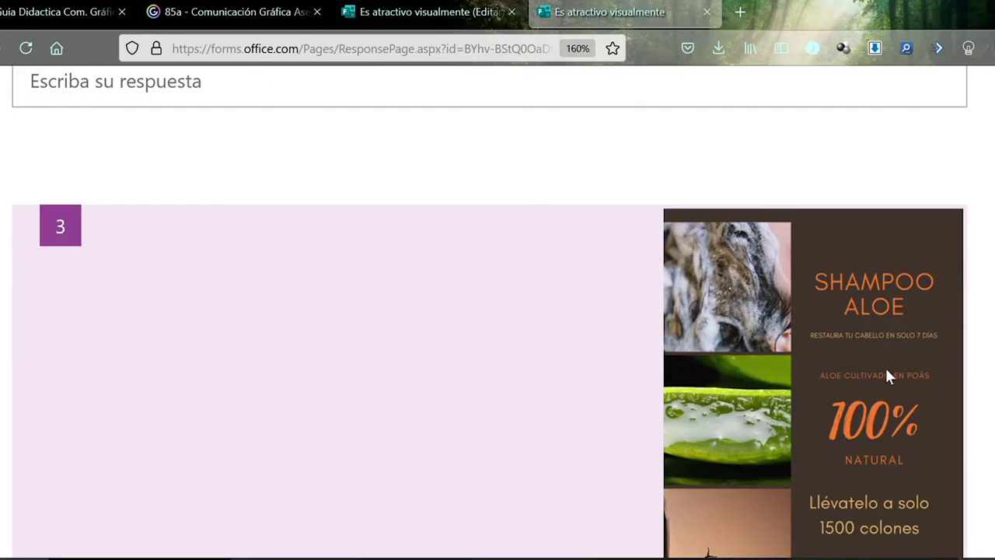
Return to the form's responses and examine question 3's option list and bars, down to Otras.
left_click(473, 14)
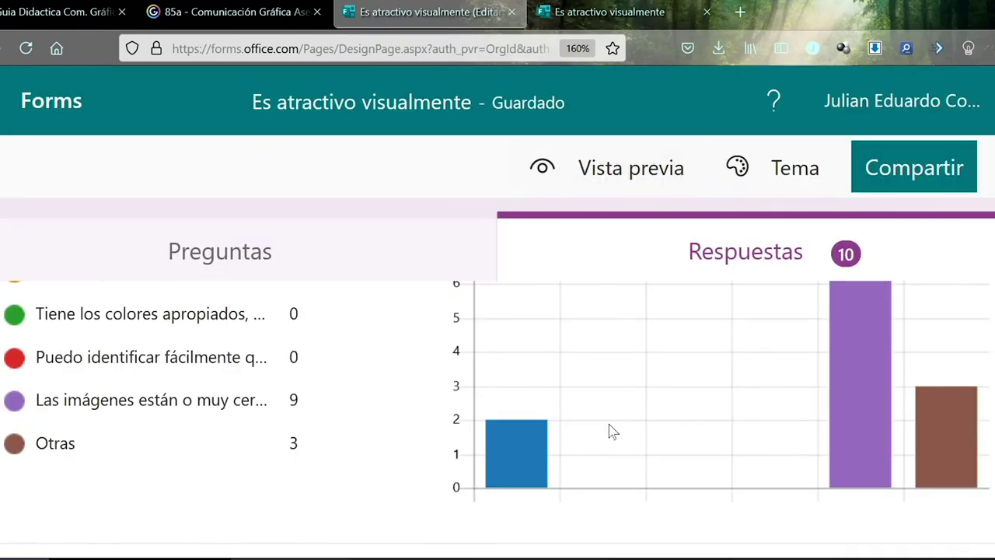
scroll(609, 429, "up", 2)
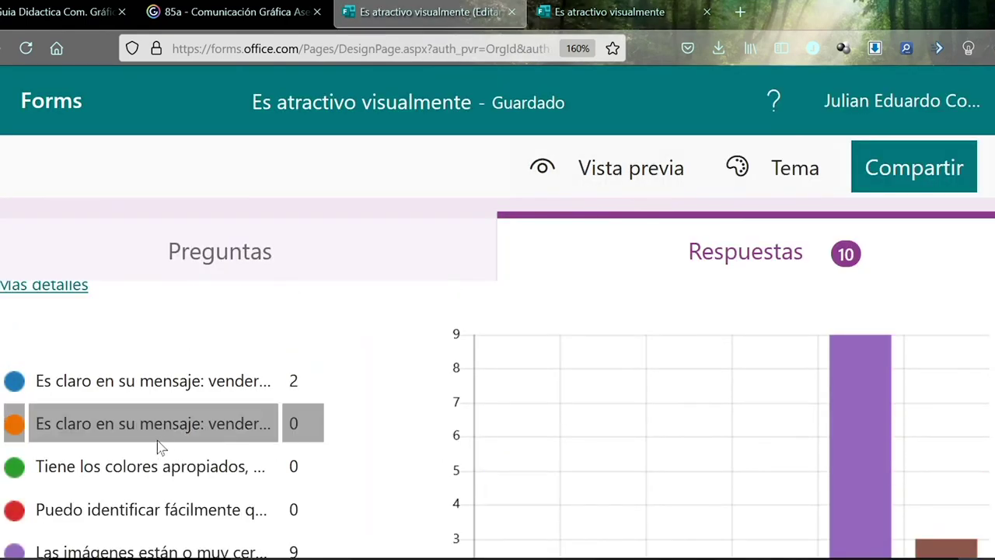
scroll(588, 473, "down", 2)
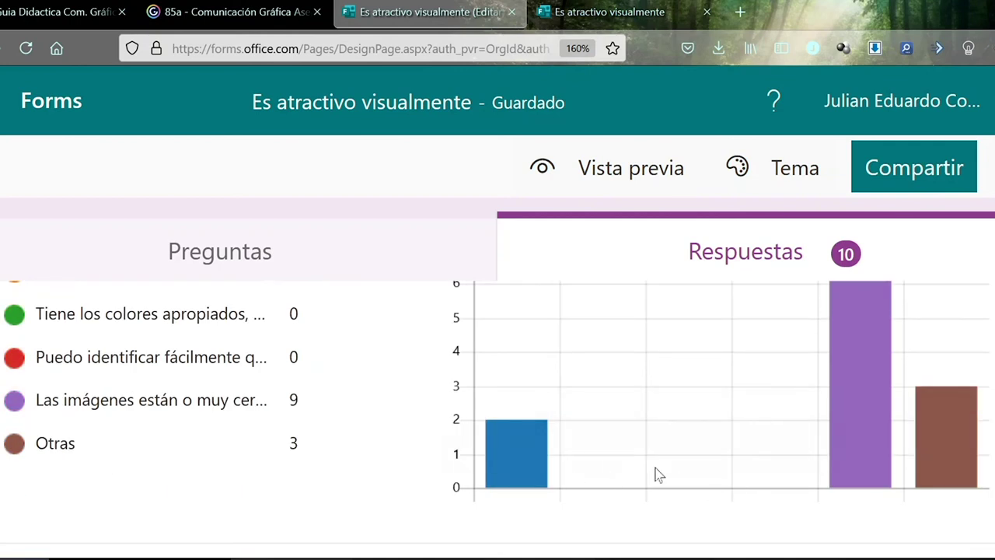
scroll(673, 474, "up", 2)
scroll(673, 475, "down", 2)
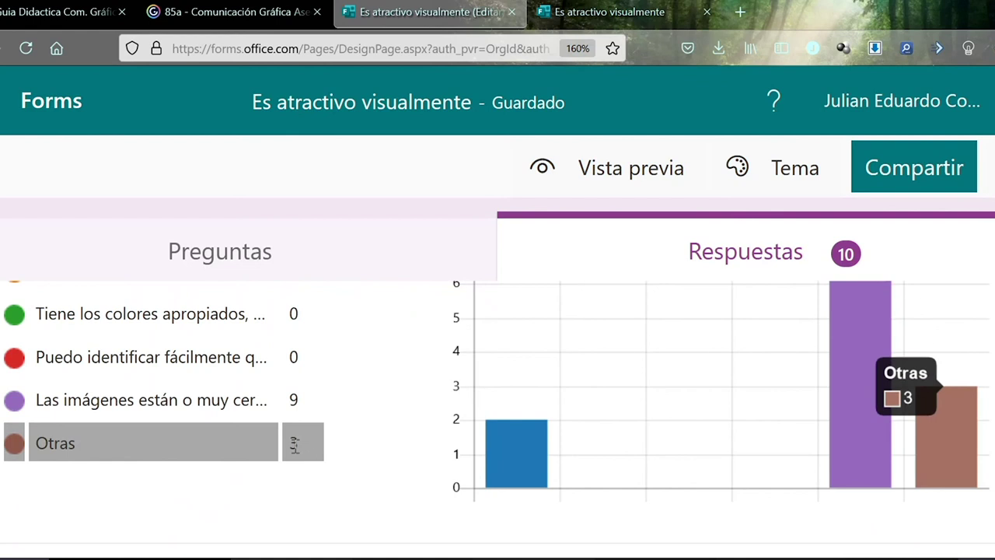
Show the Shampoo Aloe banner in the respondent form and examine its hair, aloe and silhouette images.
left_click(241, 14)
left_click(599, 12)
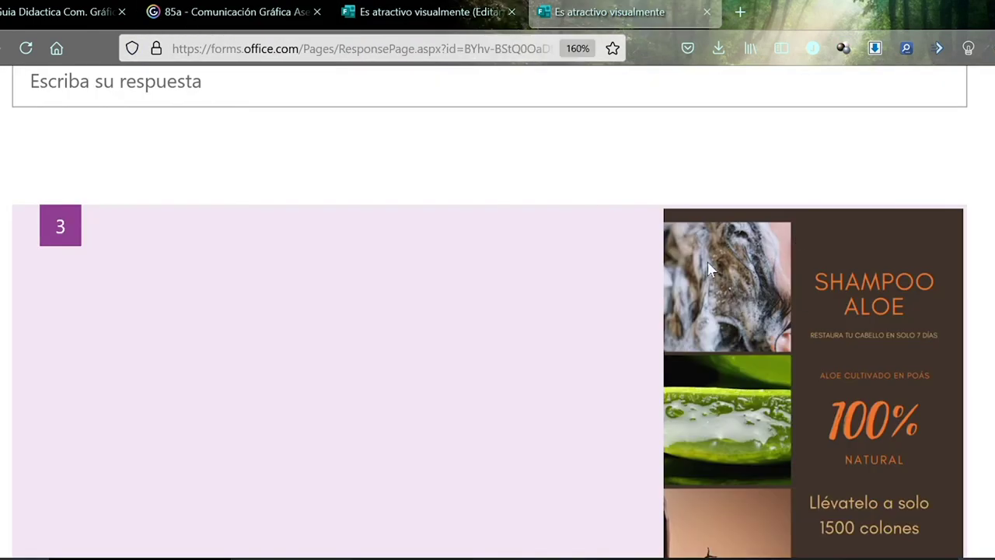
scroll(721, 344, "down", 2)
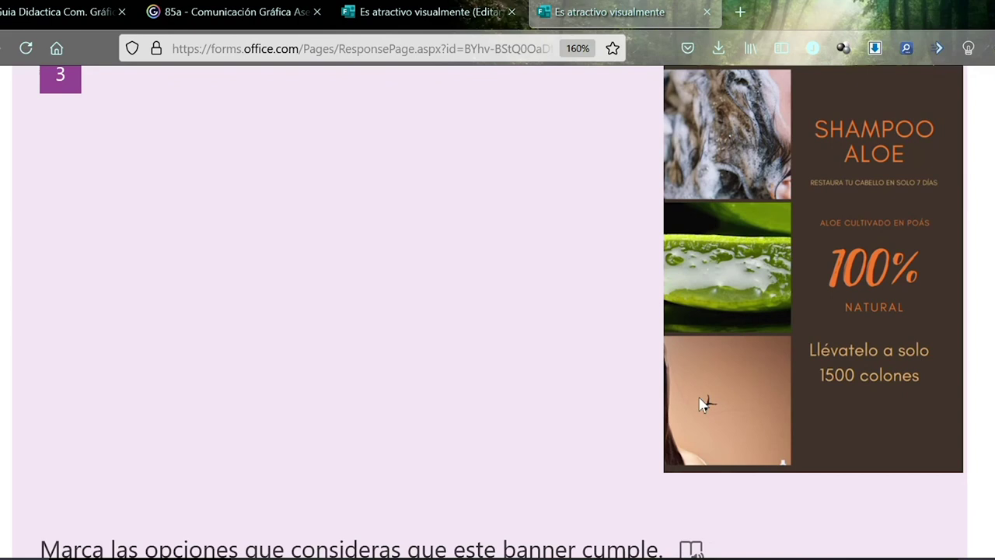
scroll(731, 370, "up", 2)
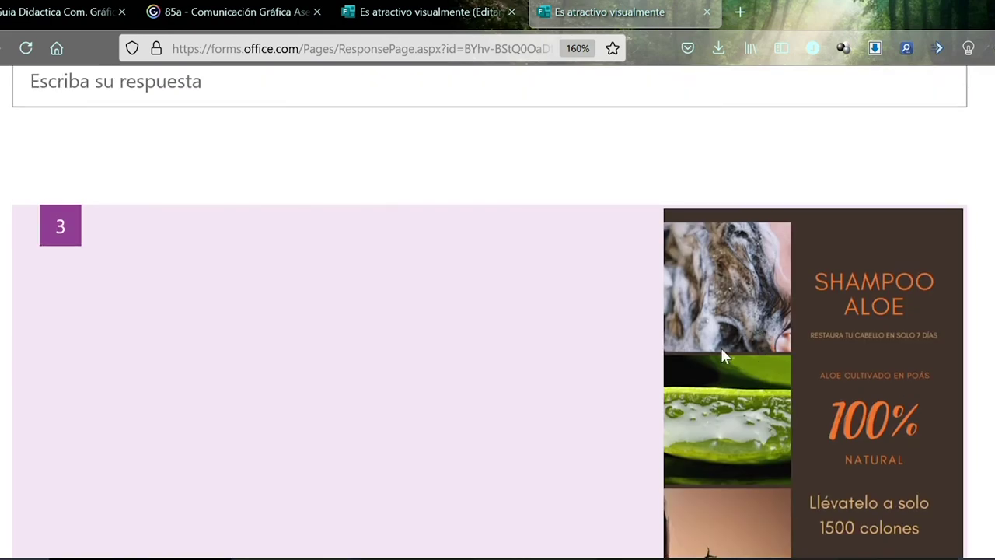
Go back to question 3's chart and examine the bar for images that are too close or confusing.
left_click(196, 14)
left_click(389, 12)
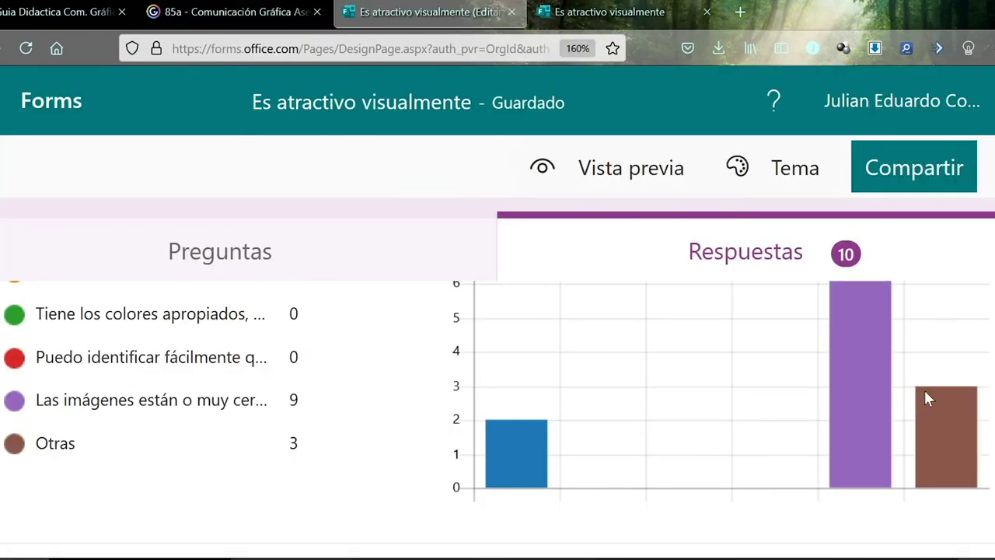
mouse_move(922, 401)
scroll(878, 412, "up", 3)
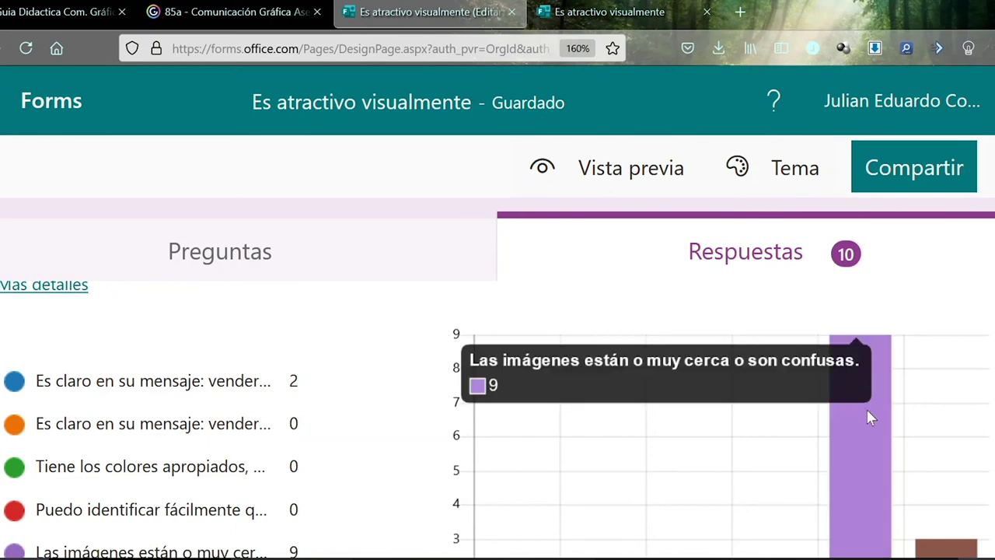
scroll(870, 417, "down", 3)
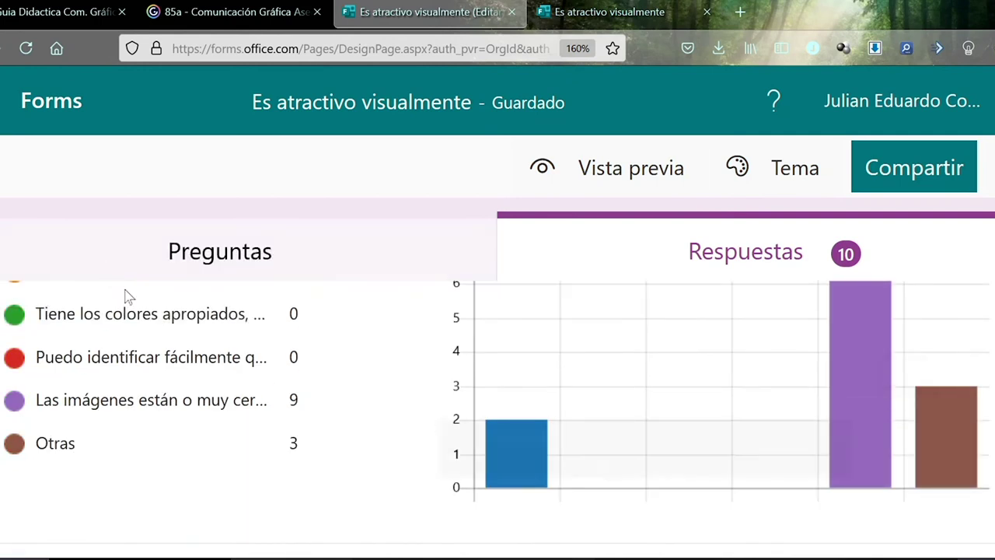
Open all individual answers to question 3 and read responses 5 and 6.
scroll(186, 350, "down", 5)
left_click(66, 440)
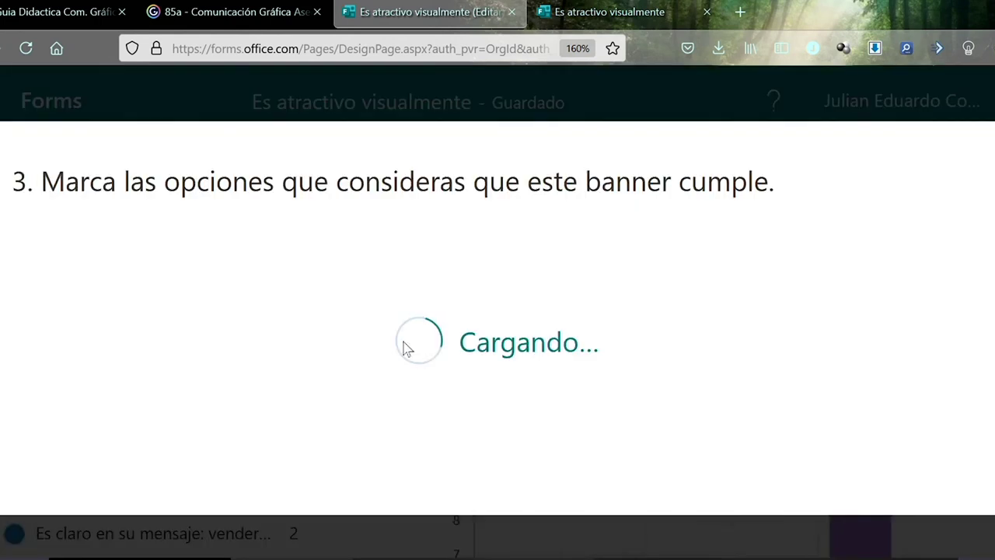
scroll(669, 315, "down", 5)
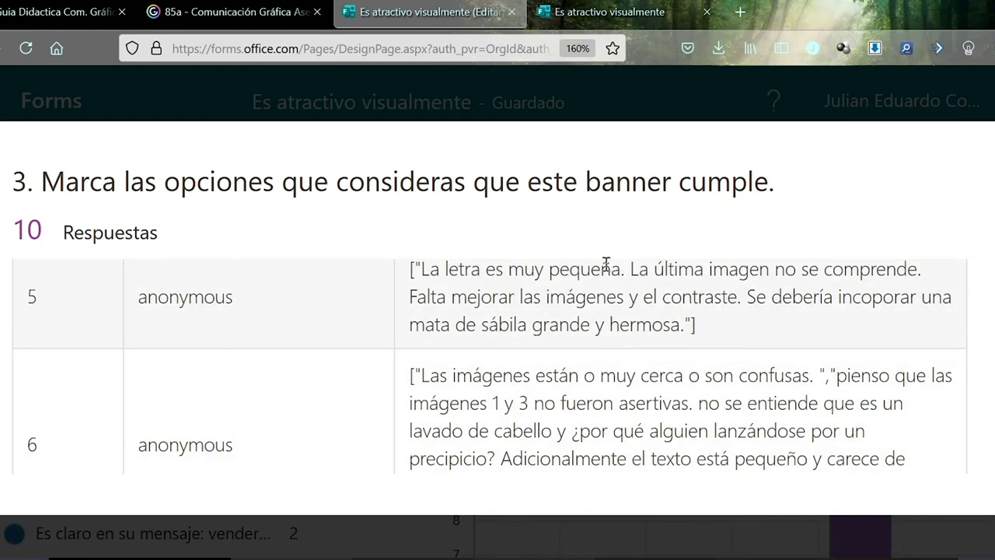
scroll(605, 268, "down", 2)
scroll(627, 310, "up", 2)
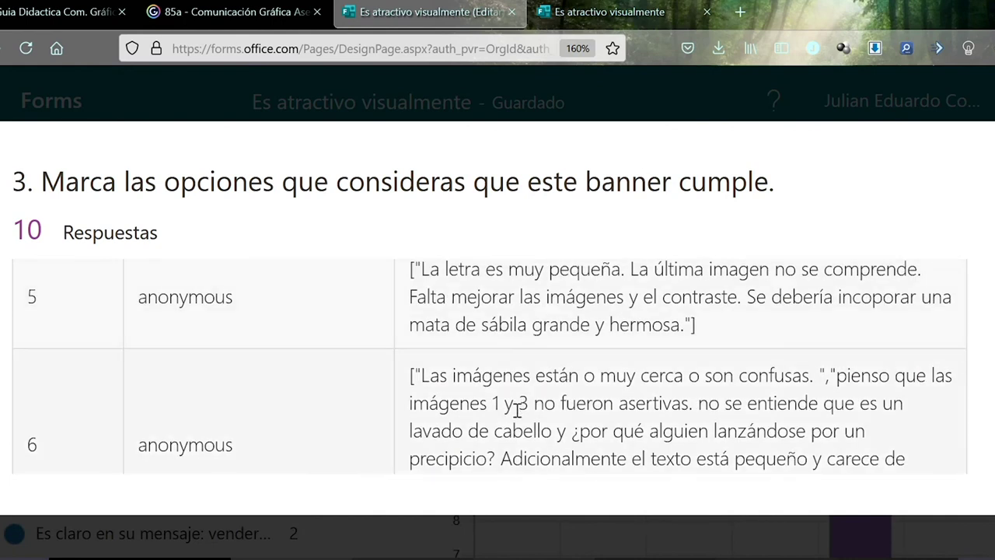
scroll(782, 424, "down", 2)
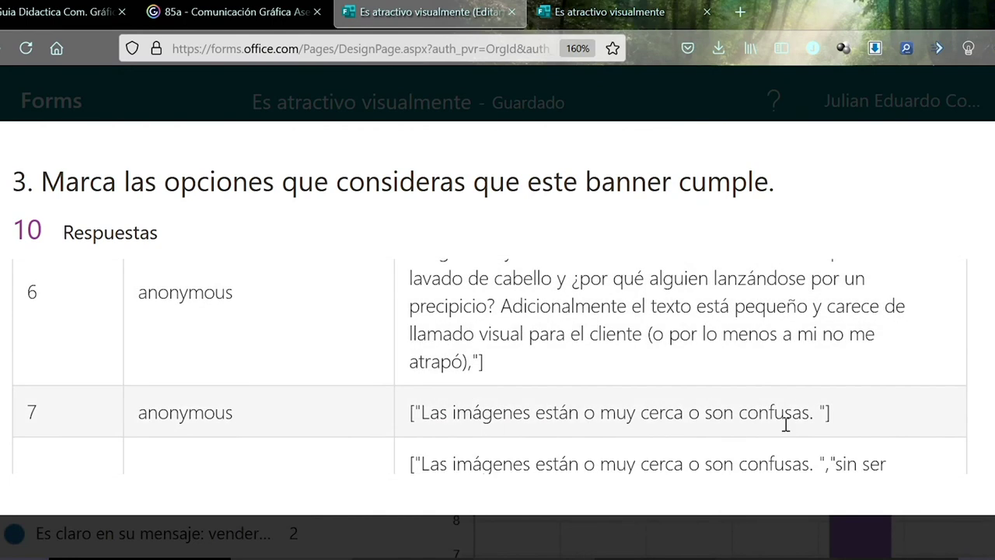
scroll(782, 425, "up", 2)
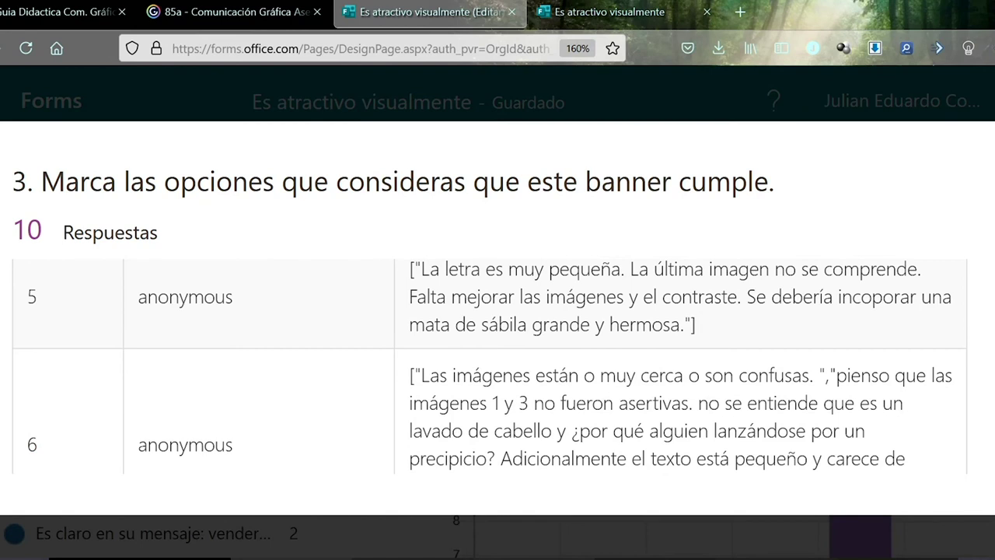
scroll(489, 366, "down", 1)
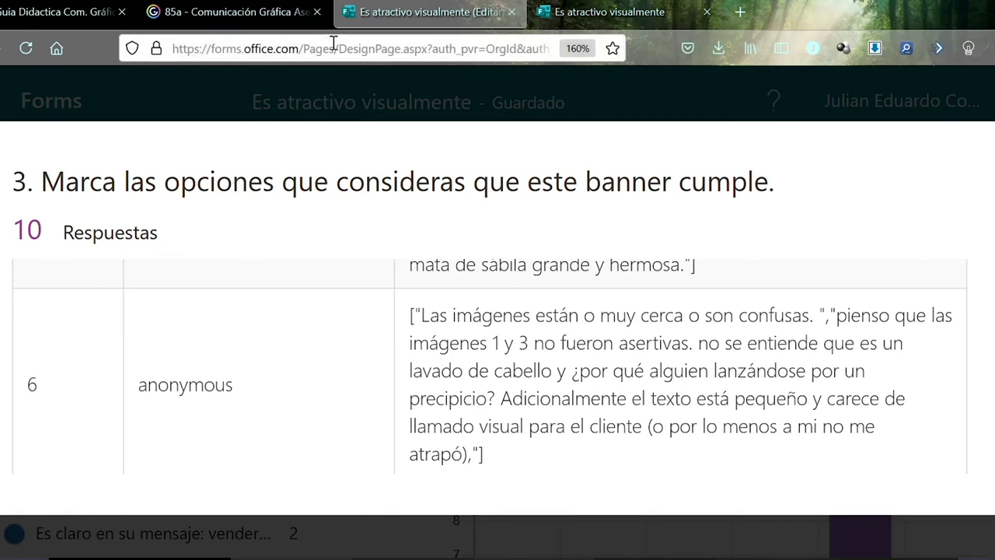
Show the Shampoo Aloe banner in the respondent form at 190% page zoom and examine its silhouette image beside the price.
left_click(231, 19)
left_click(588, 17)
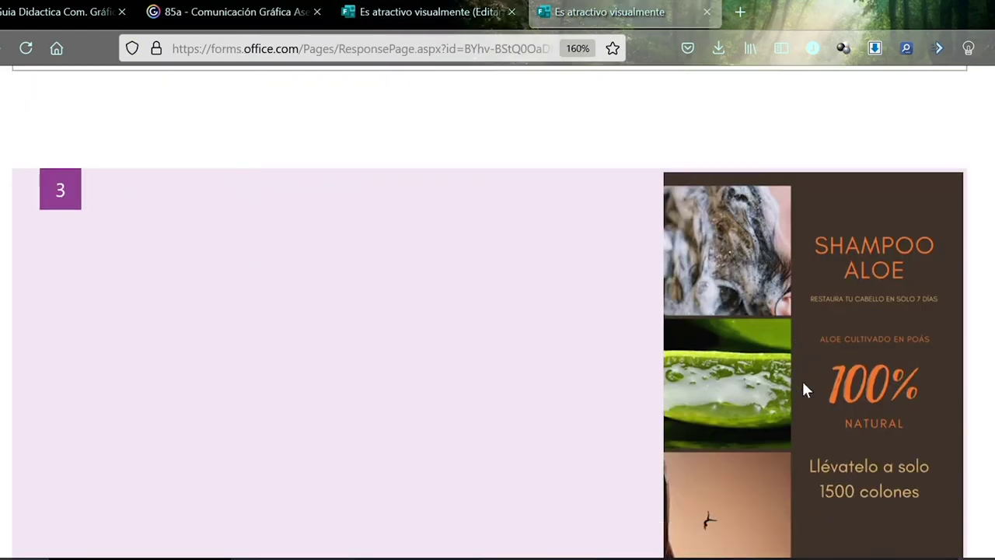
scroll(804, 385, "down", 3)
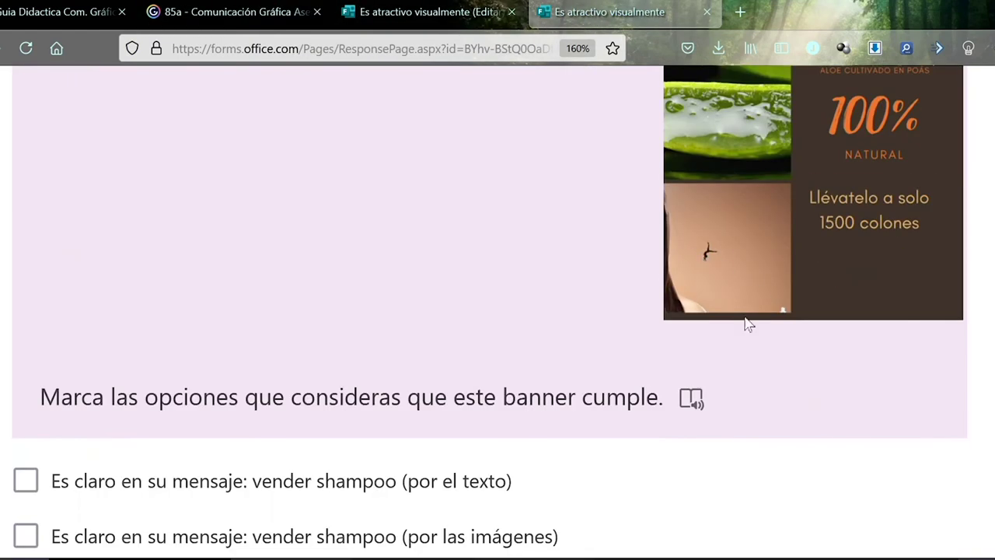
key("ctrl+plus")
key("ctrl+plus")
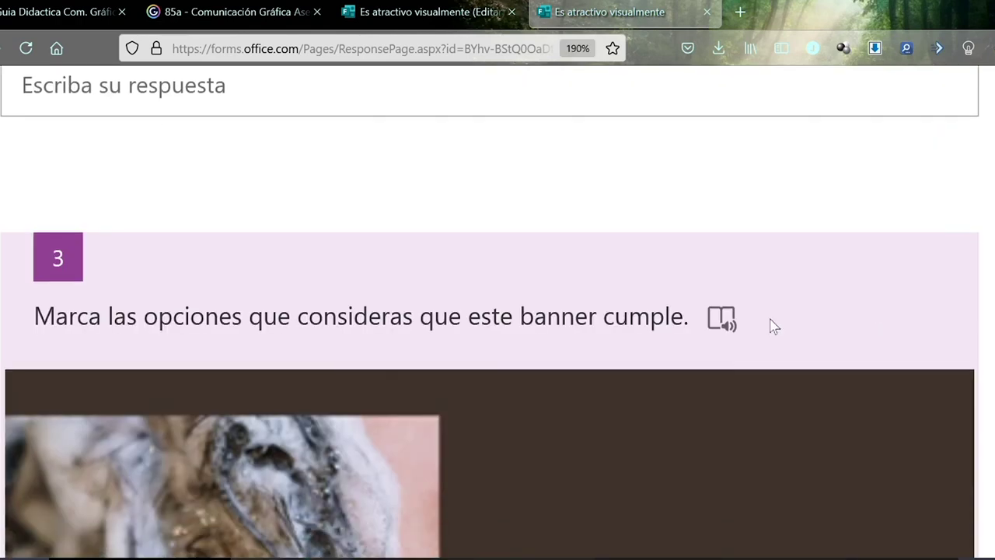
scroll(772, 326, "down", 10)
scroll(772, 326, "up", 4)
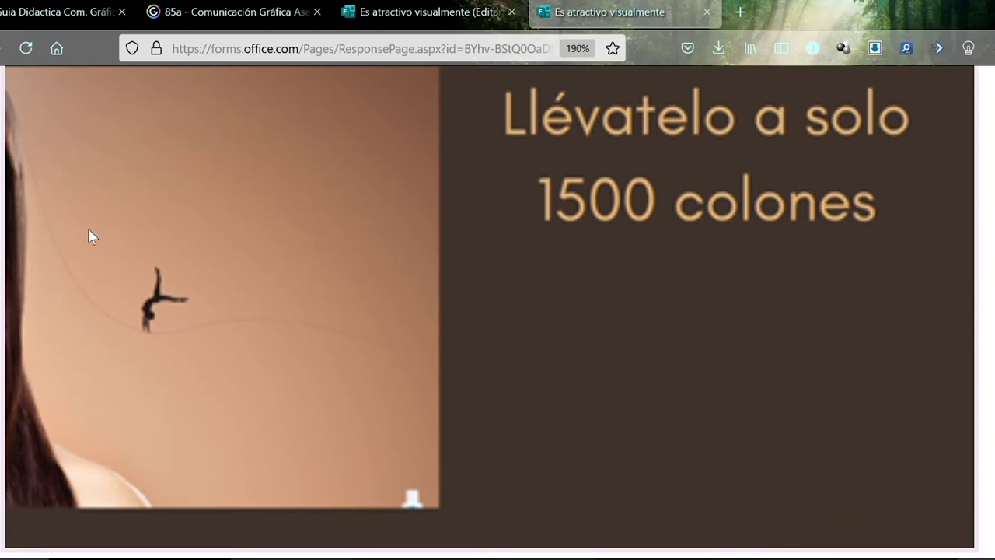
Return to question 3's individual answers, read responses 5 to 10 and close the answer details.
left_click(438, 28)
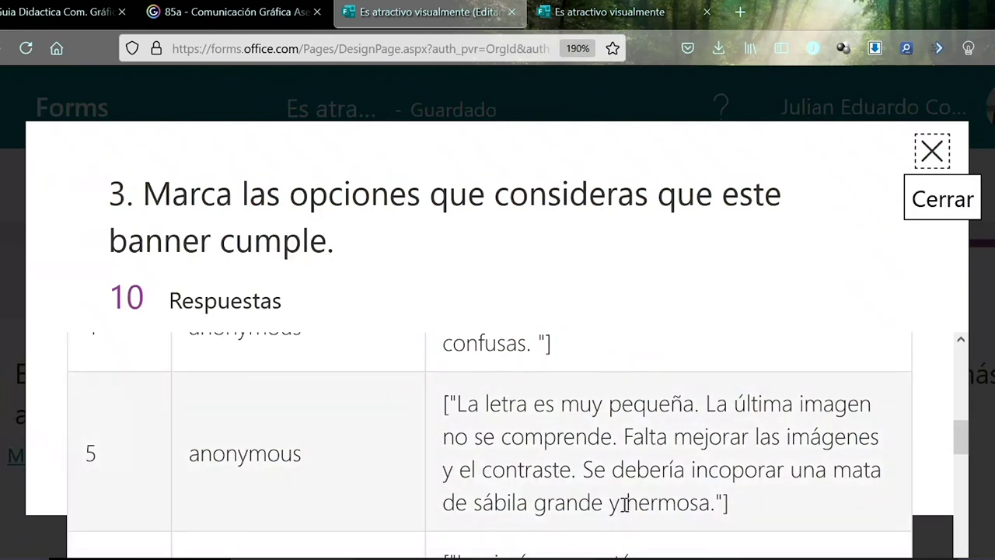
scroll(624, 502, "down", 3)
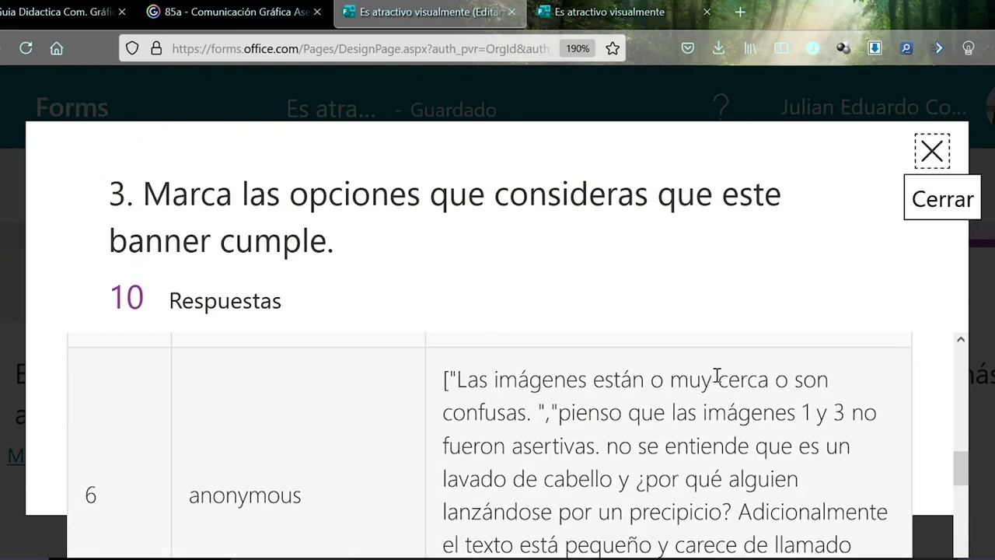
scroll(739, 381, "down", 2)
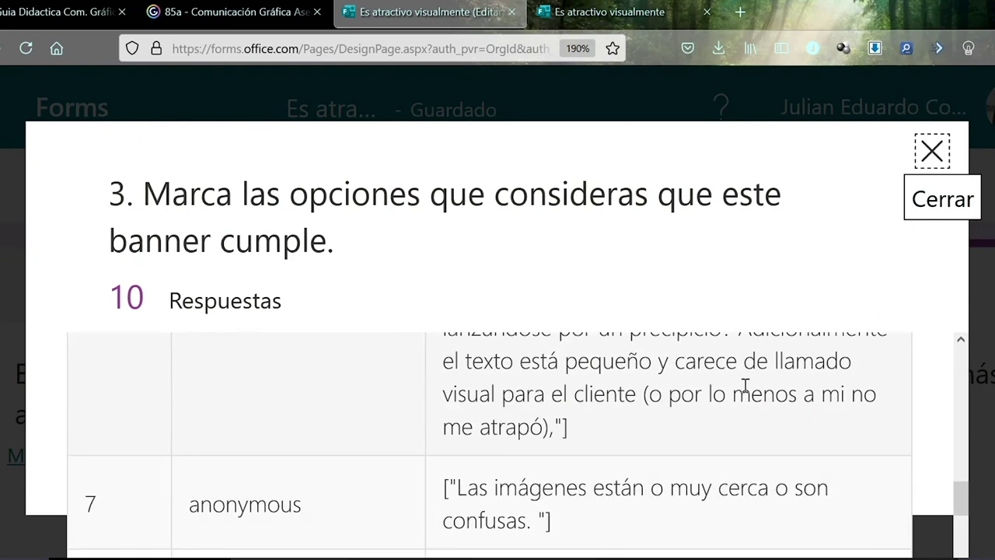
scroll(692, 462, "down", 2)
scroll(691, 470, "down", 1)
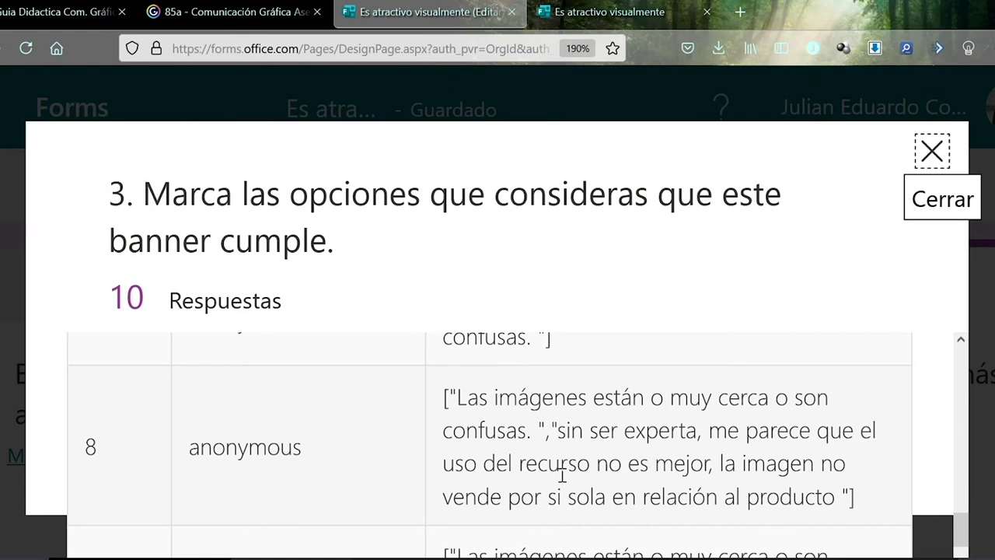
scroll(562, 475, "down", 5)
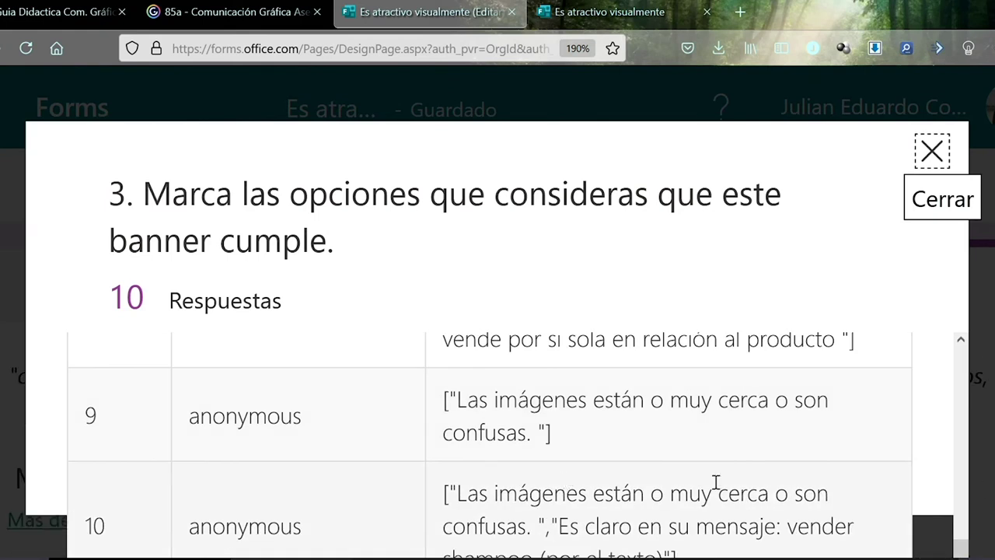
left_click(933, 153)
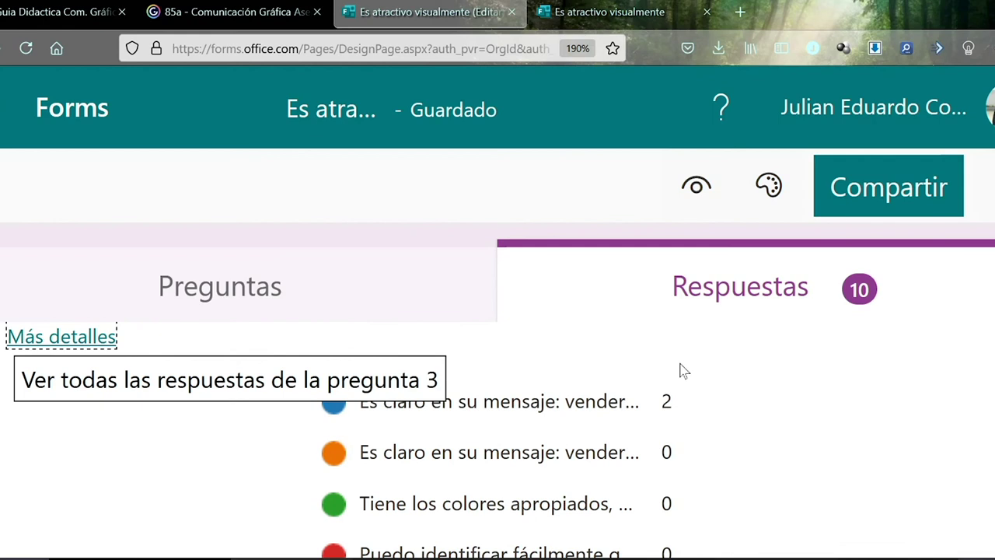
Reset the page zoom and show question 3 with its Shampoo Aloe banner among the form's questions.
key("ctrl+0")
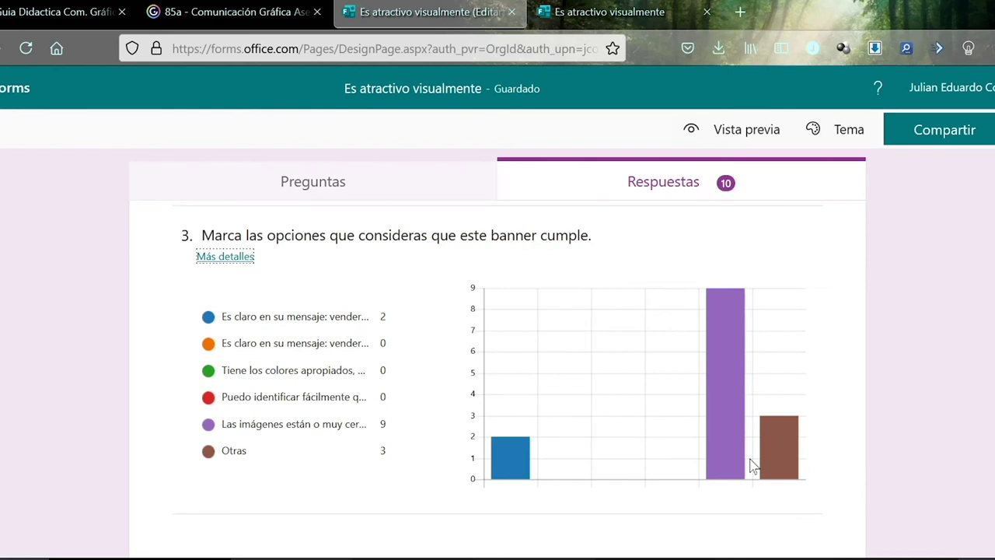
left_click(360, 182)
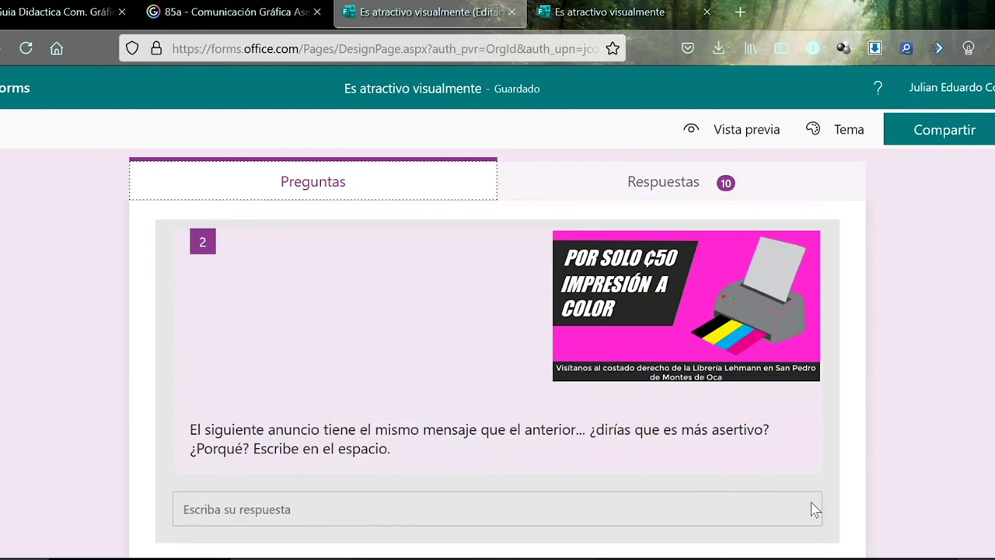
scroll(813, 510, "down", 4)
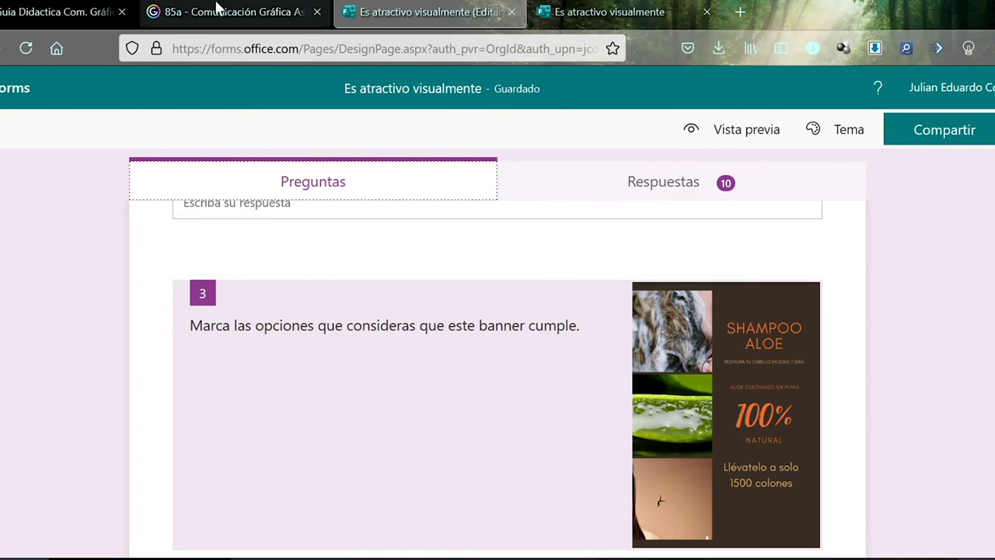
Open the Adobe Color wheel from the palette on the Genially slide and move the base colour to cyan at the wheel's edge.
left_click(216, 9)
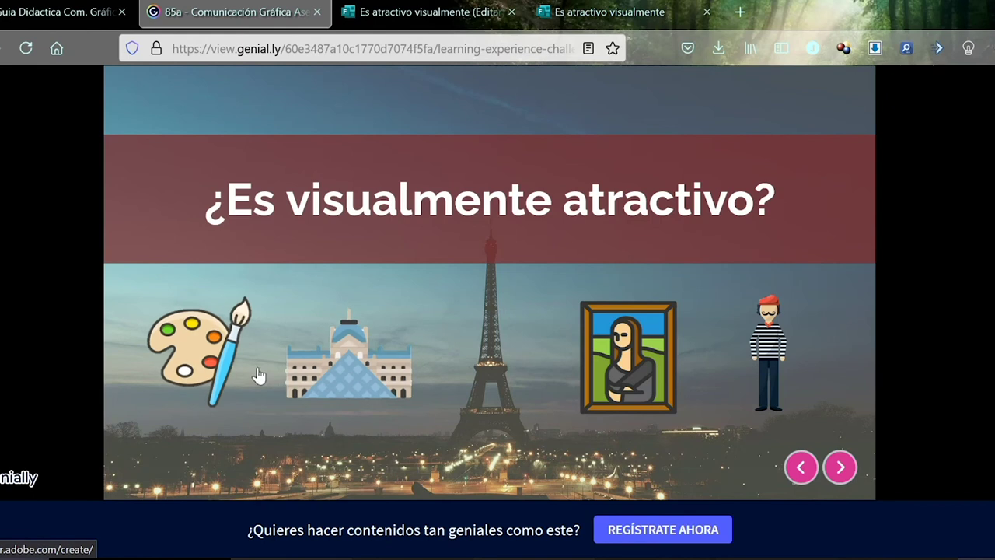
left_click(207, 354)
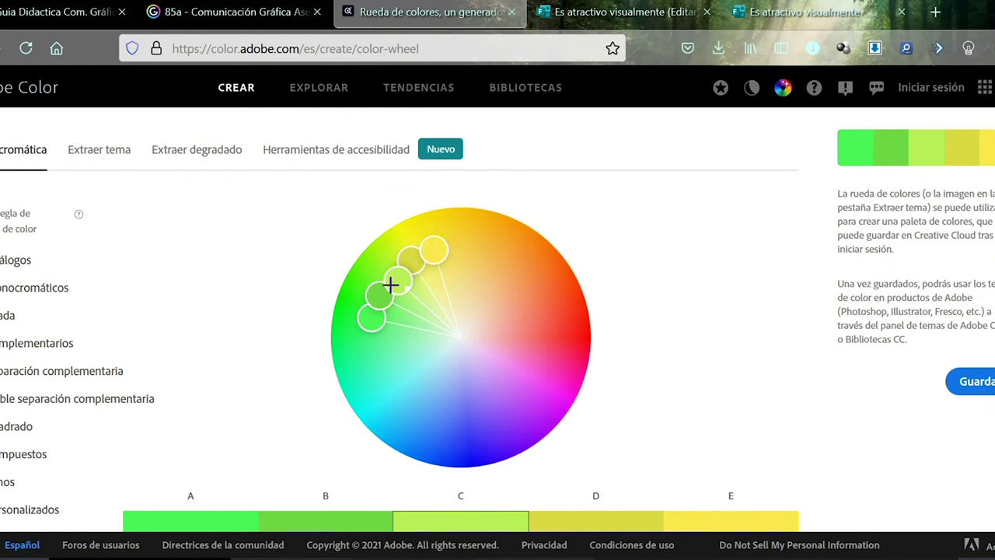
left_click_drag(390, 285, 262, 531)
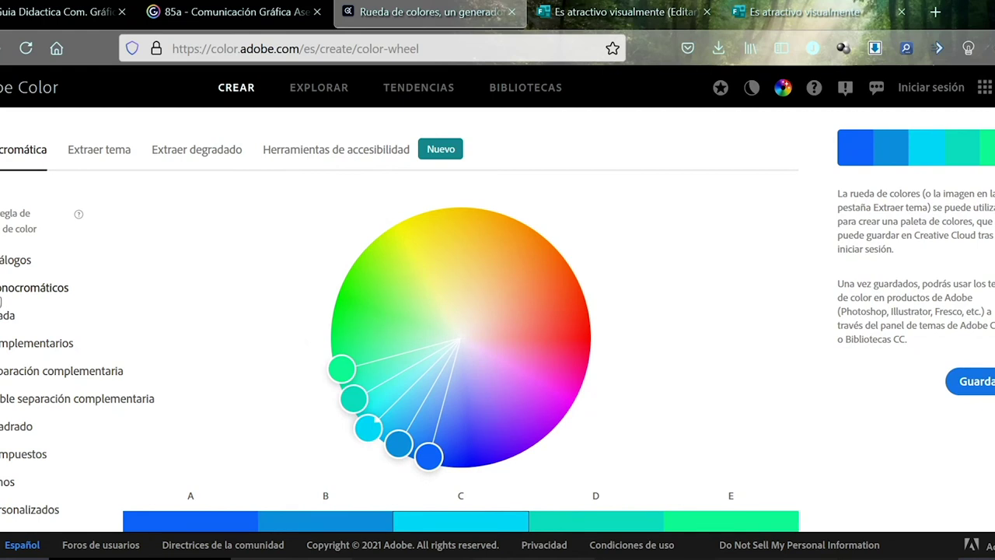
Apply the monochromatic harmony rule and move the base colour to yellow at the edge of the colour wheel.
left_click(31, 288)
scroll(405, 389, "down", 2)
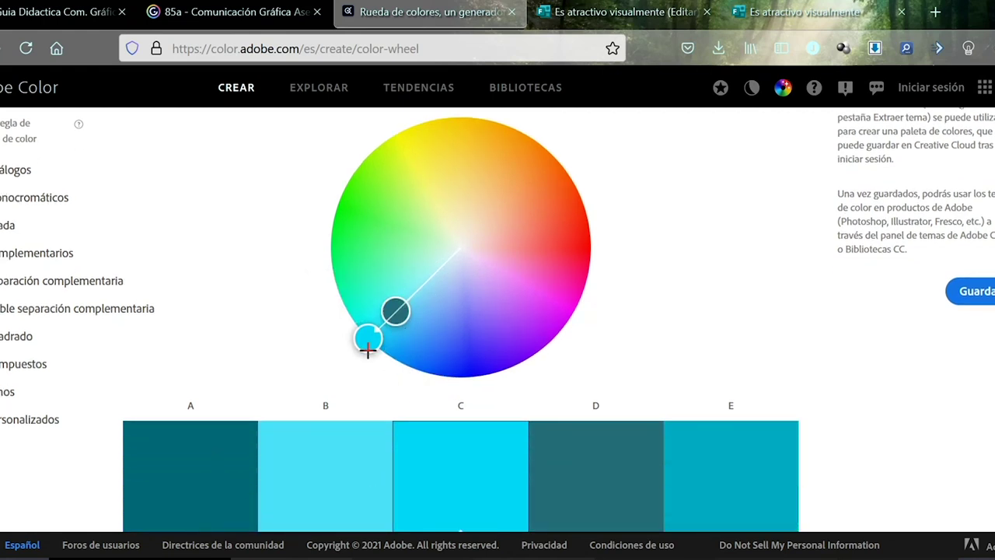
left_click_drag(368, 346, 371, 201)
left_click(389, 136)
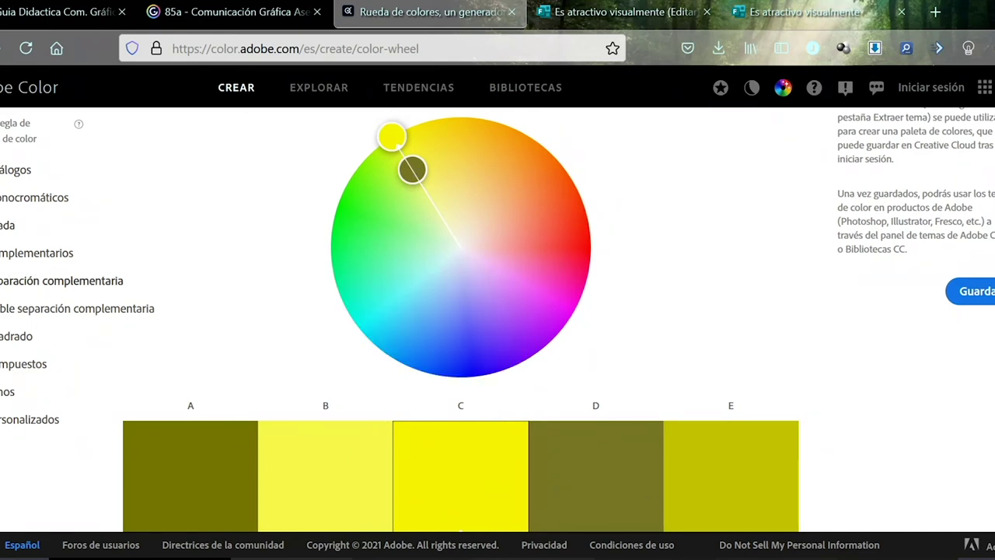
Apply the complementary harmony rule to the yellow base colour.
left_click(47, 281)
left_click(31, 253)
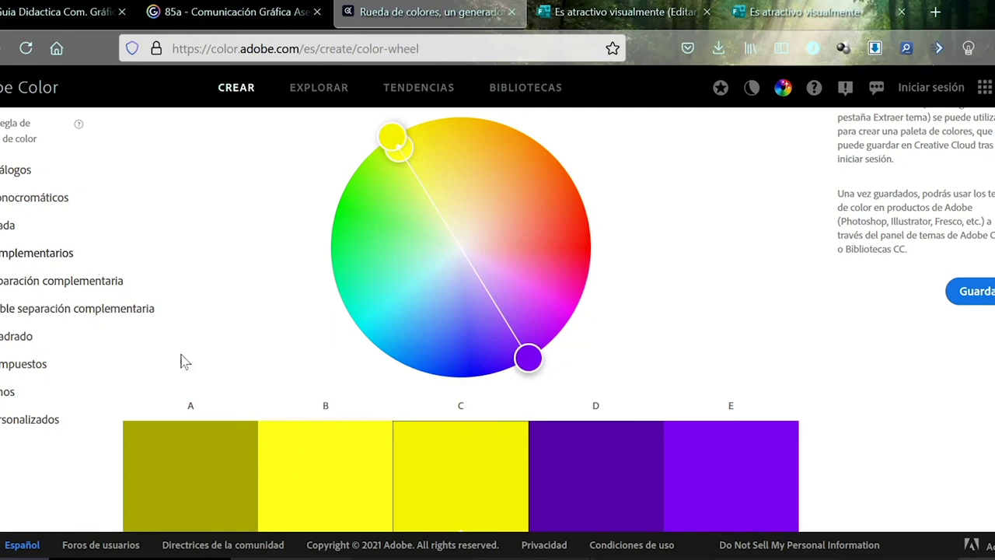
scroll(13, 345, "up", 2)
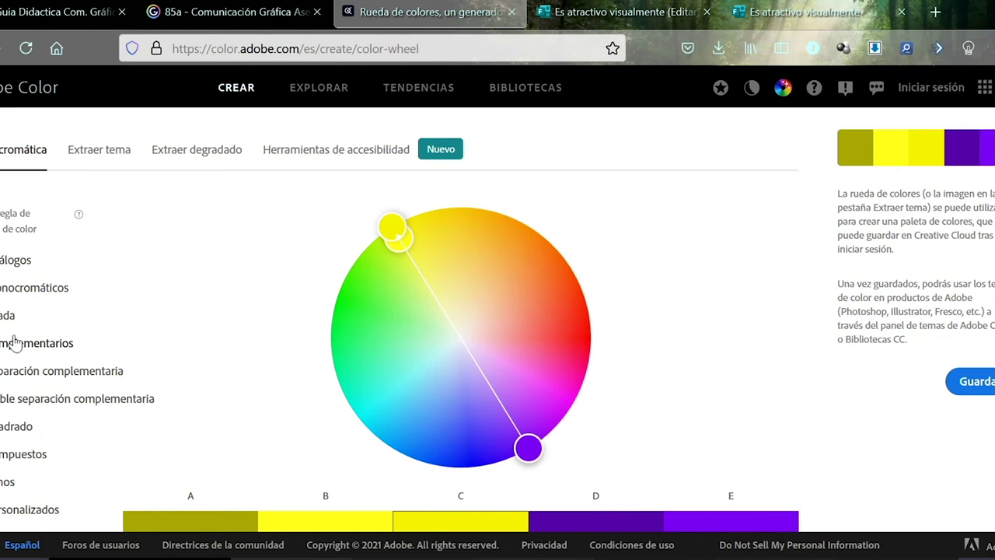
Return to the Genially slide "¿Es visualmente atractivo?", view the Regla de los tercios example behind the Louvre picture and close it.
left_click(229, 13)
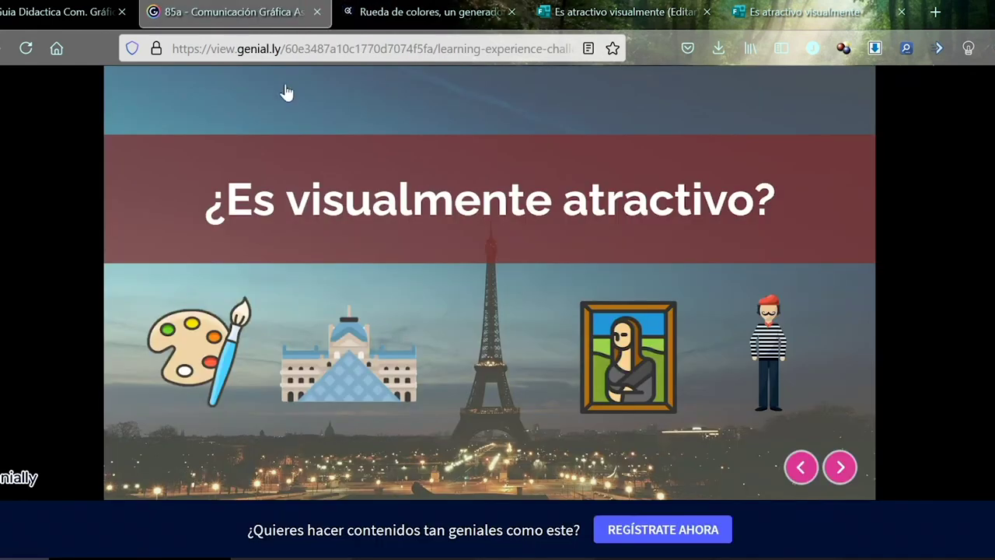
left_click(363, 371)
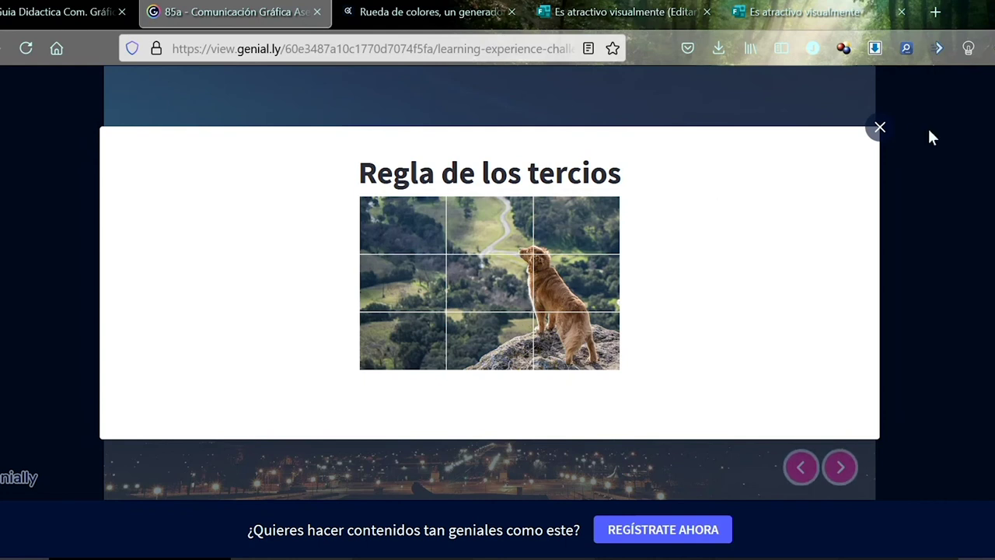
left_click(879, 129)
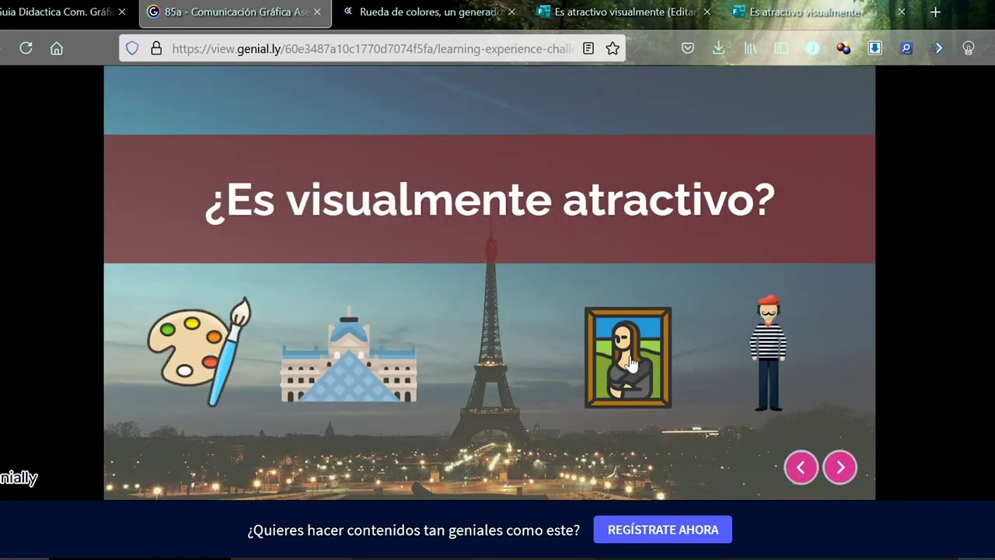
View the Punto de fuga and Regla de los impares examples behind the painting, view Simetría behind the mime, and close each one.
left_click(631, 363)
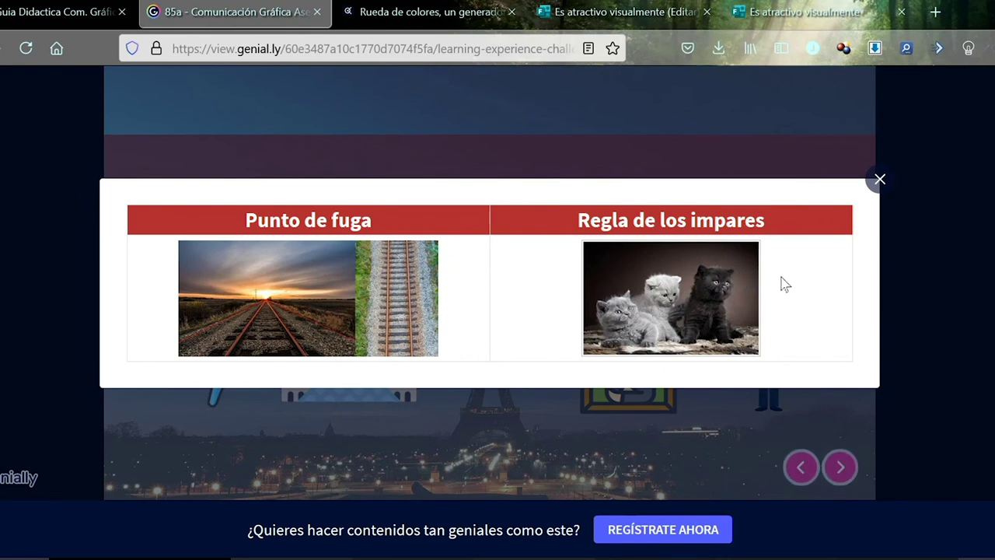
left_click(879, 179)
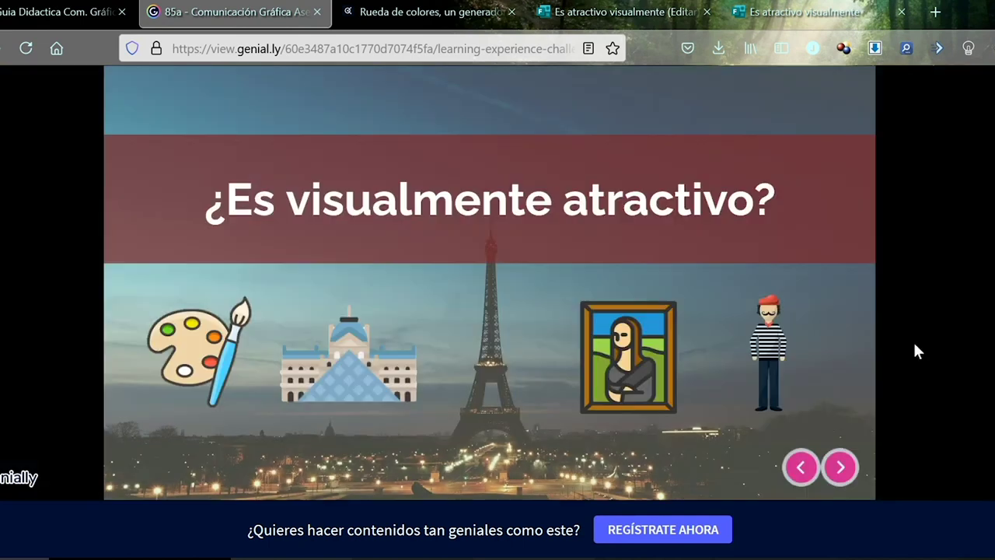
left_click(785, 373)
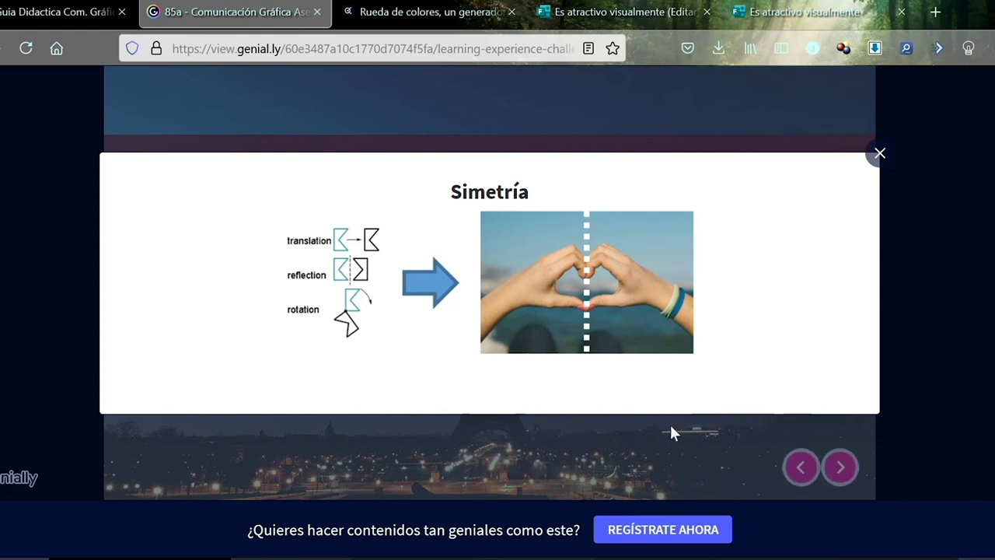
left_click(881, 160)
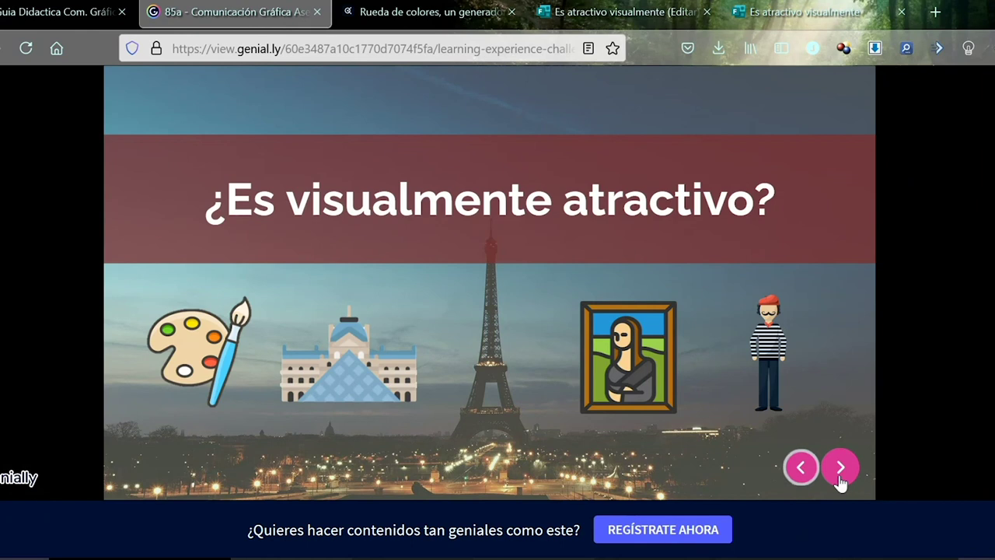
Go back through the presentation past the slides "¿Es coherente con mi objetivo?" and "¿Es claro mi mensaje?".
left_click(801, 468)
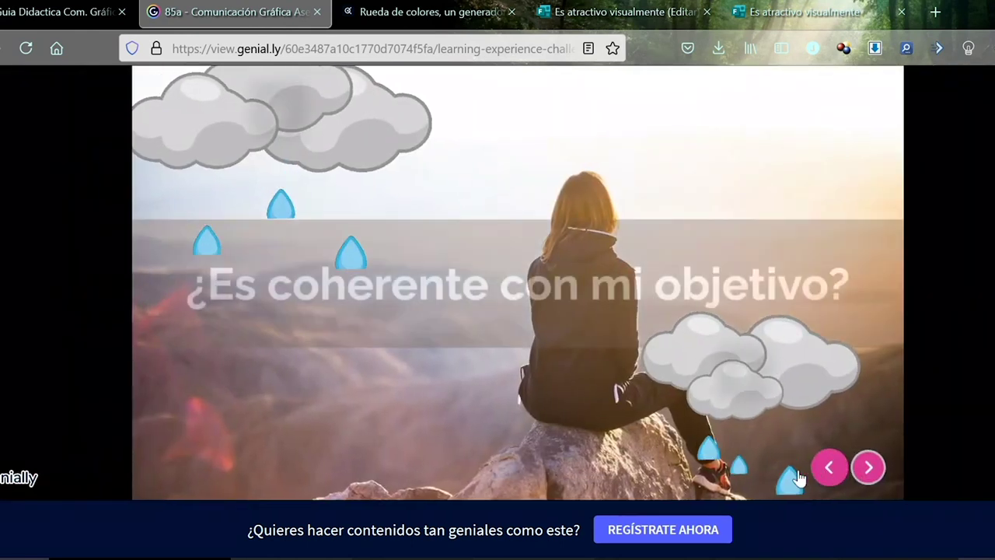
left_click(800, 476)
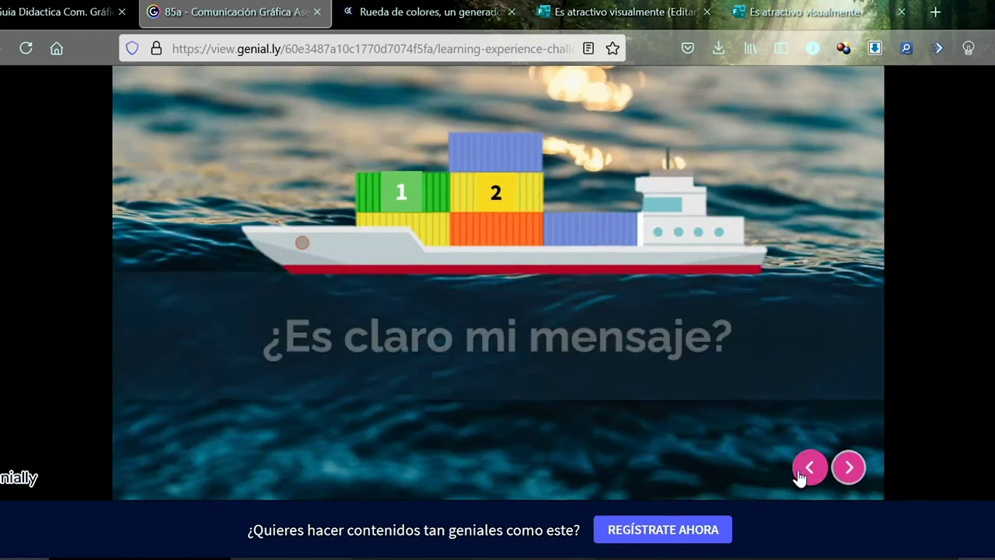
left_click(800, 474)
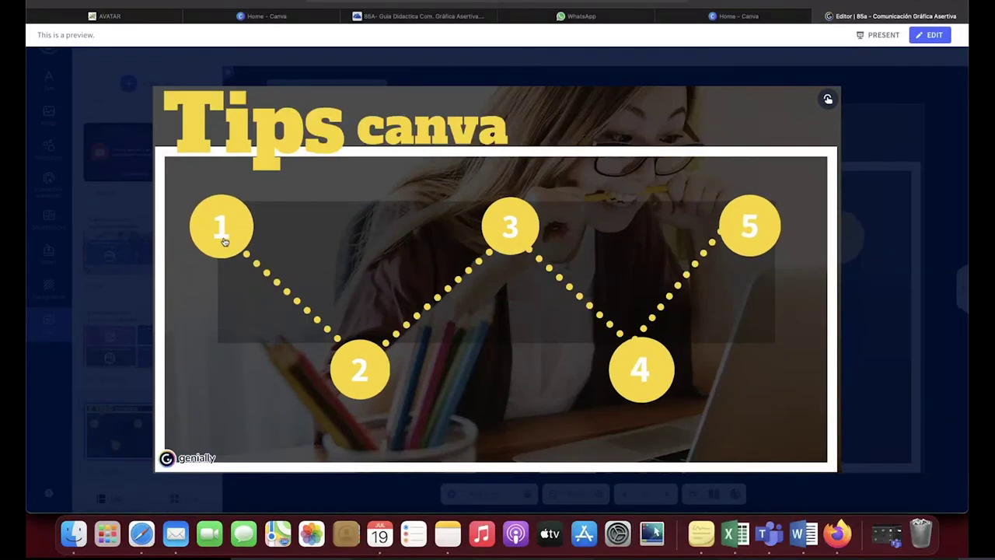
View tips 1 and 2 on the Tips canva slide, about registering by email and choosing personal use, and close each one.
left_click(222, 233)
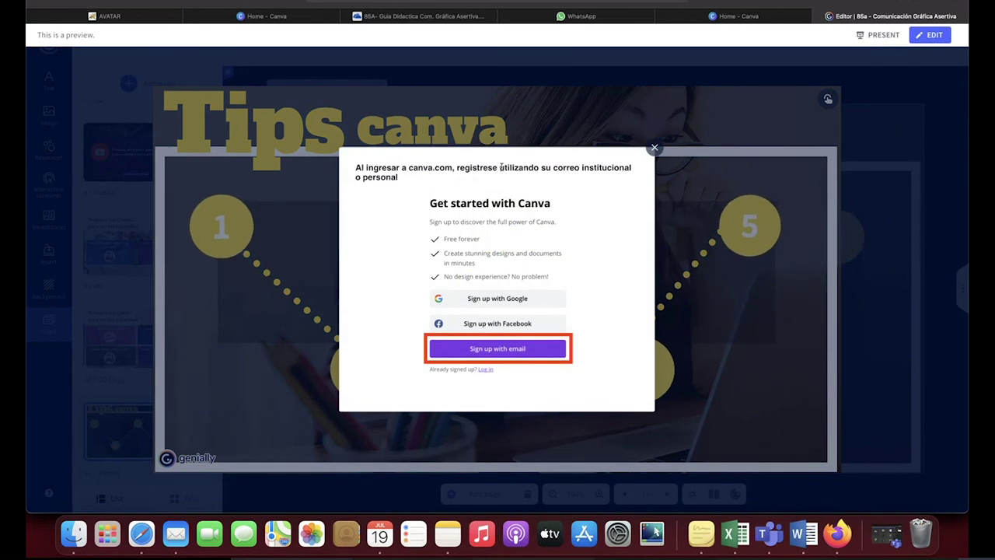
left_click(655, 148)
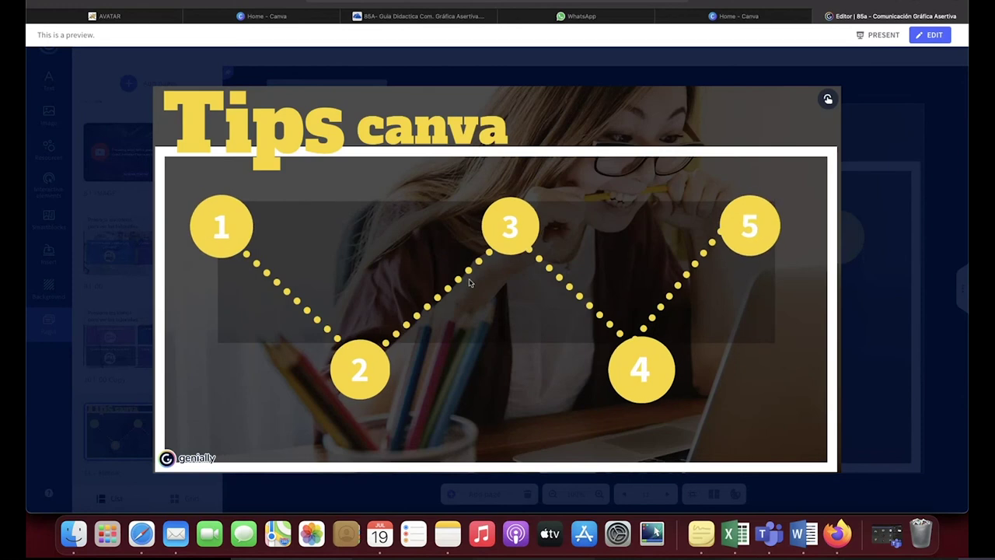
left_click(375, 356)
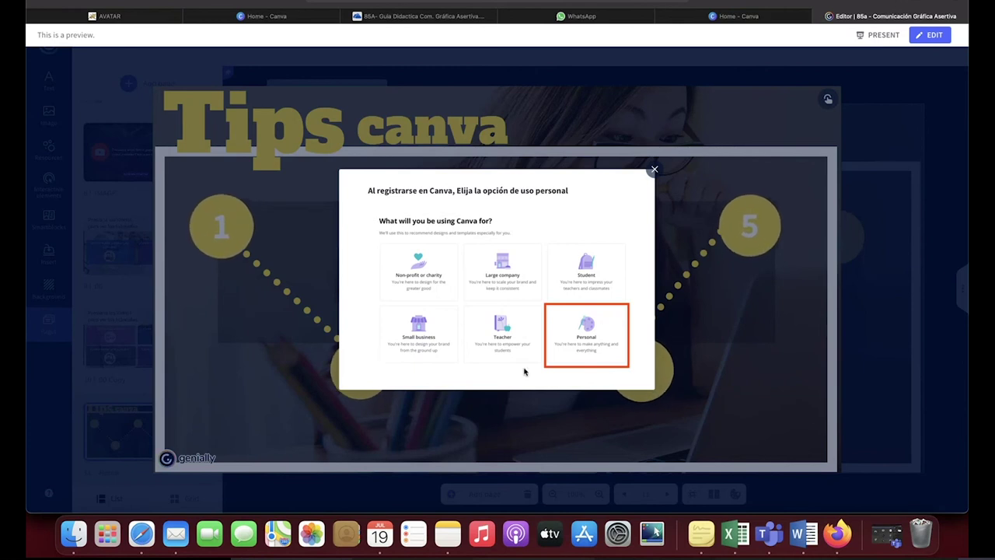
left_click(655, 173)
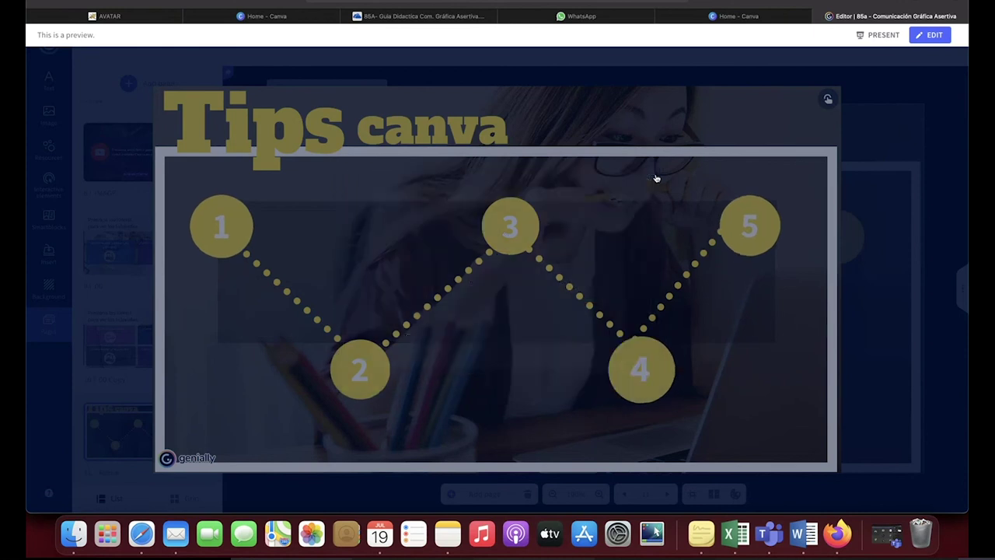
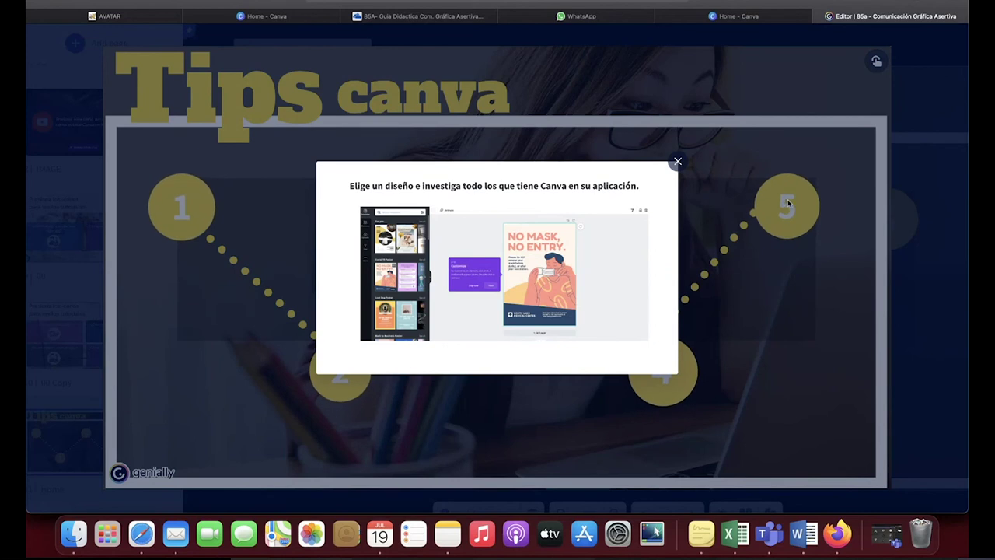
Close the tip about choosing a design, switch to the Canva home page and browse its template categories down to Resumes.
left_click(677, 161)
left_click(740, 17)
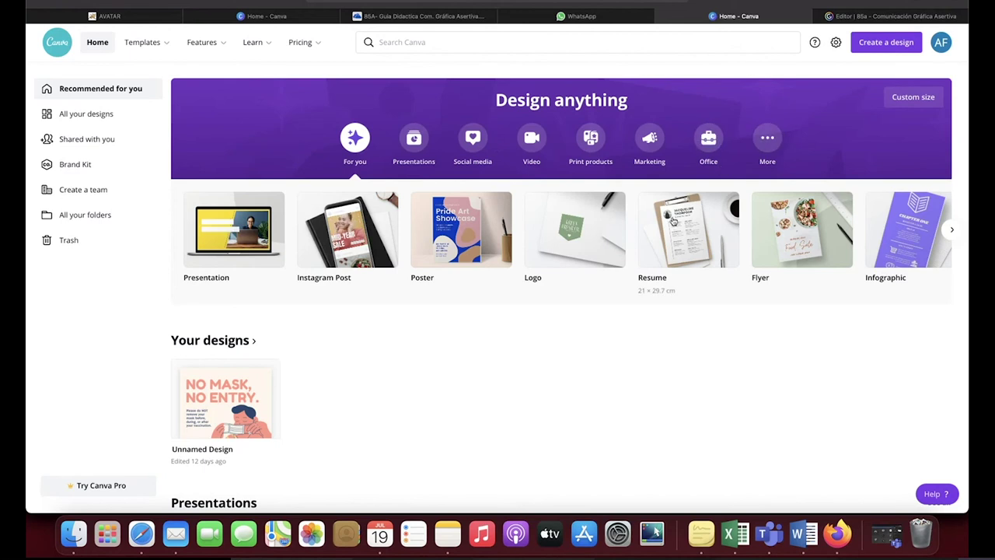
scroll(649, 286, "down", 5)
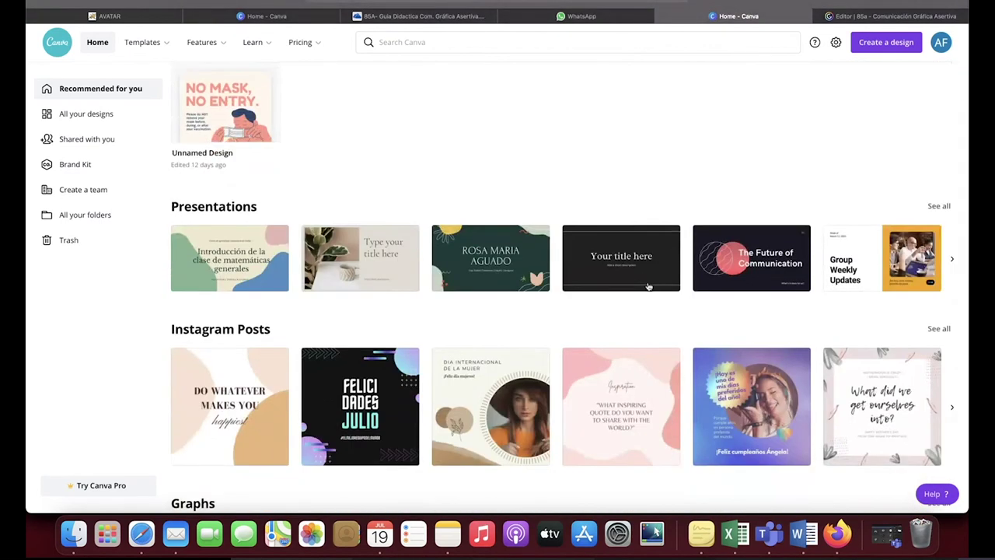
scroll(648, 286, "down", 1)
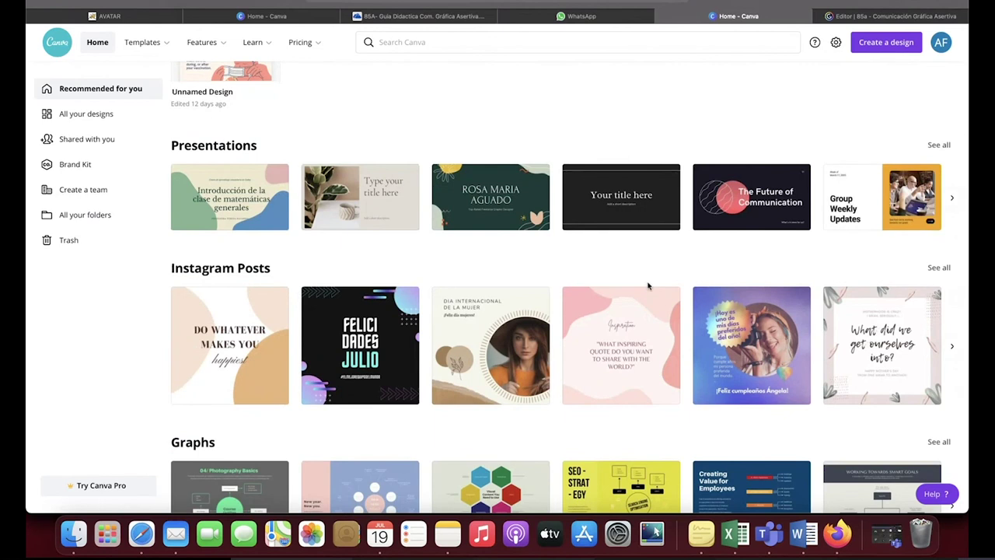
scroll(649, 287, "down", 3)
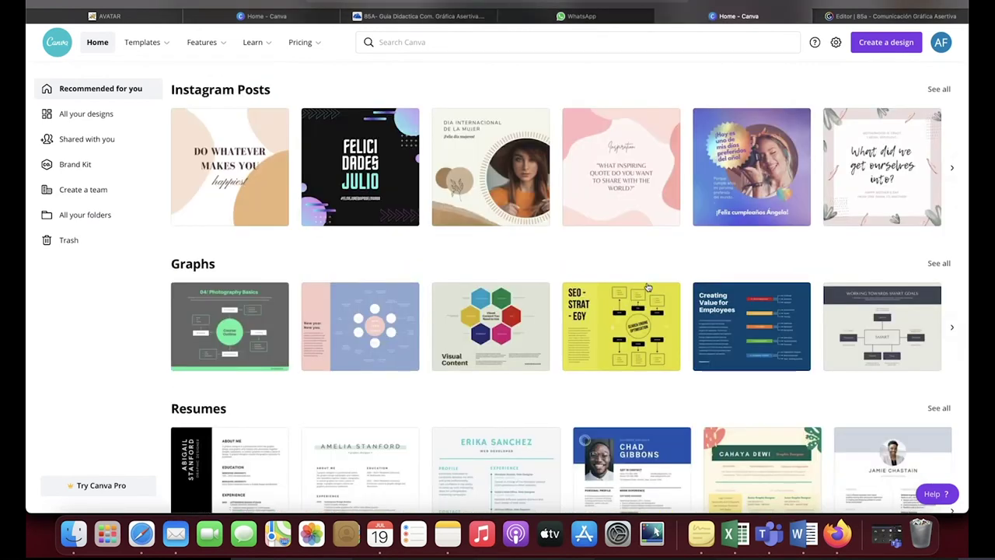
scroll(648, 287, "down", 1)
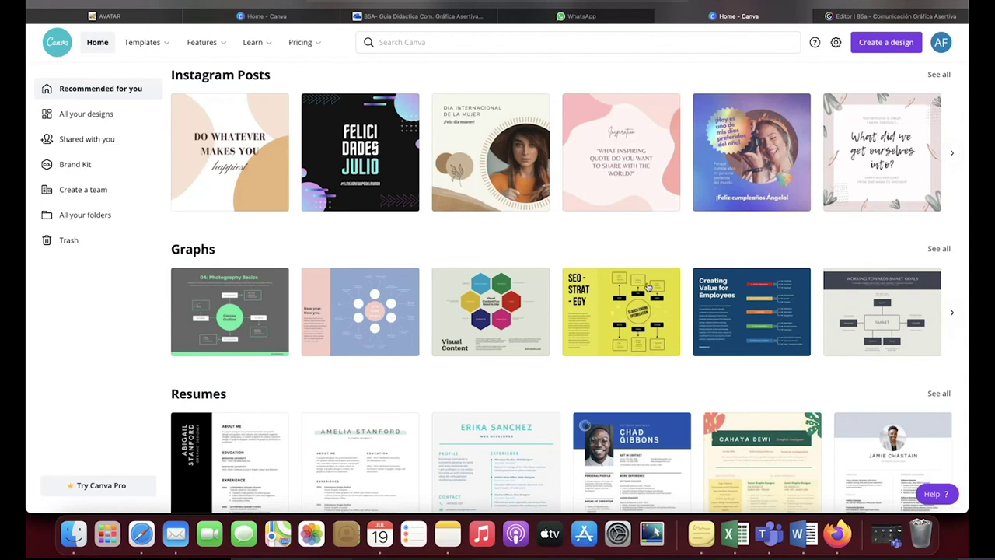
scroll(647, 287, "down", 2)
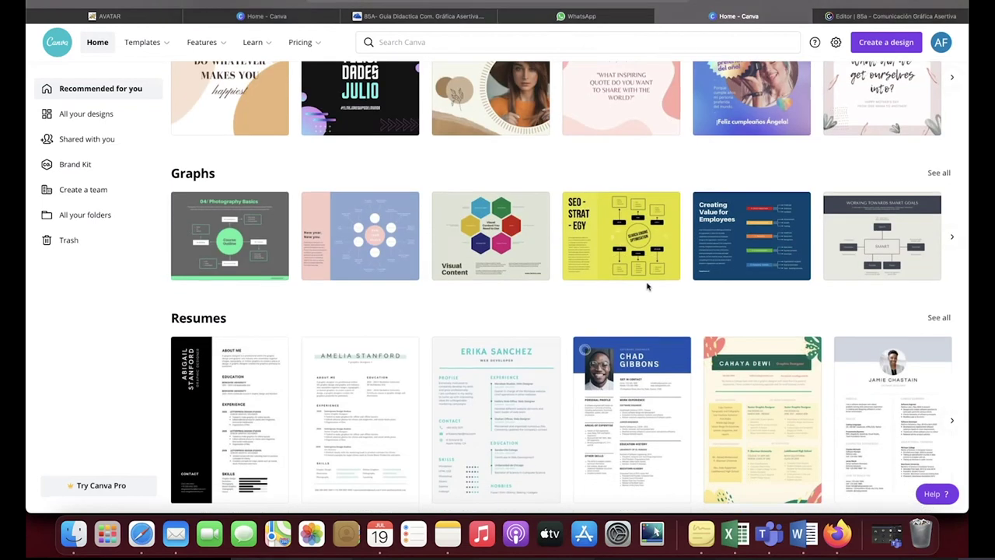
Browse the recommended template categories from Graphs and Resumes through Posters, Logos, Certificates, Videos and Facebook Posts.
scroll(648, 287, "down", 6)
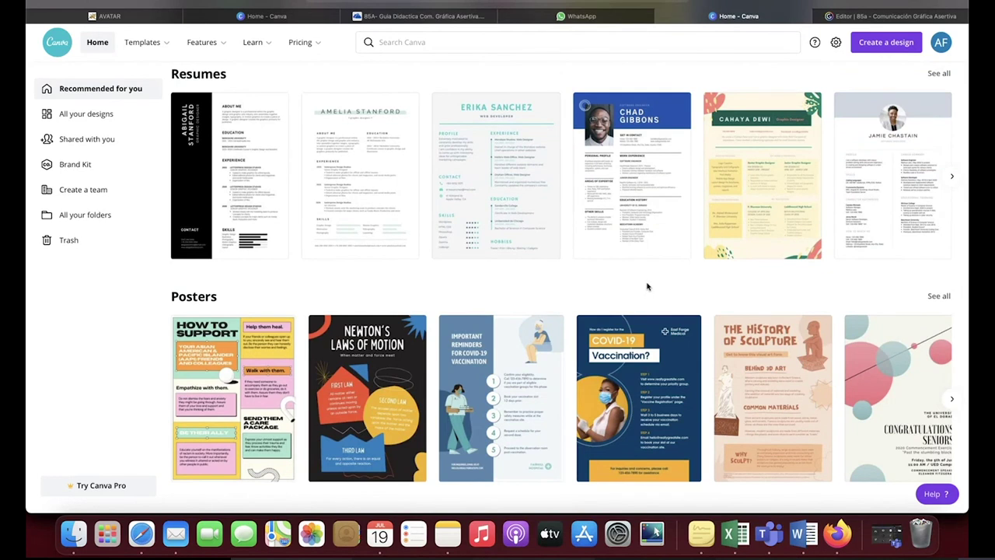
scroll(647, 287, "down", 8)
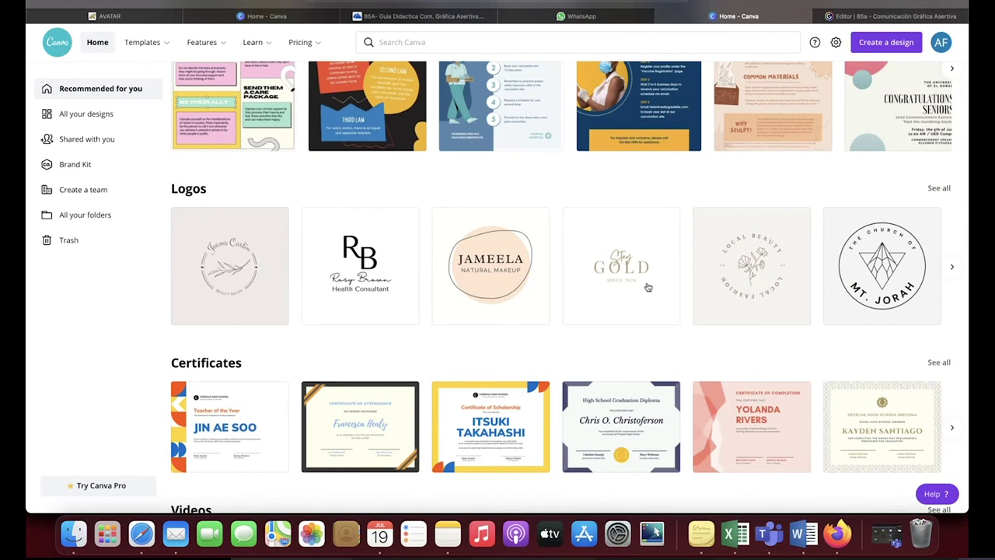
scroll(648, 288, "up", 1)
scroll(647, 287, "down", 6)
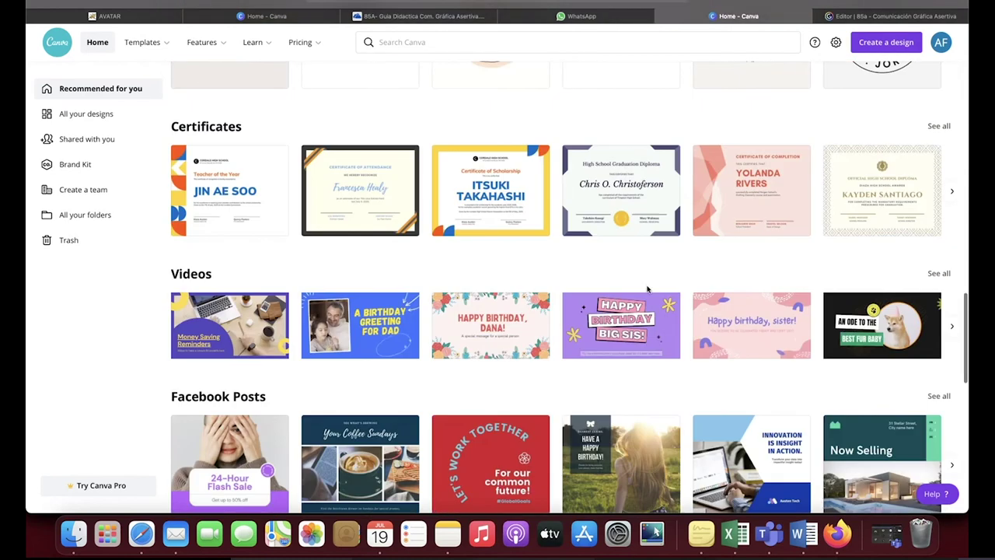
Switch to the Canva account in Firefox and open the design "Copia de Copia de Beechtown Arts Council presents" from all designs.
left_click(841, 533)
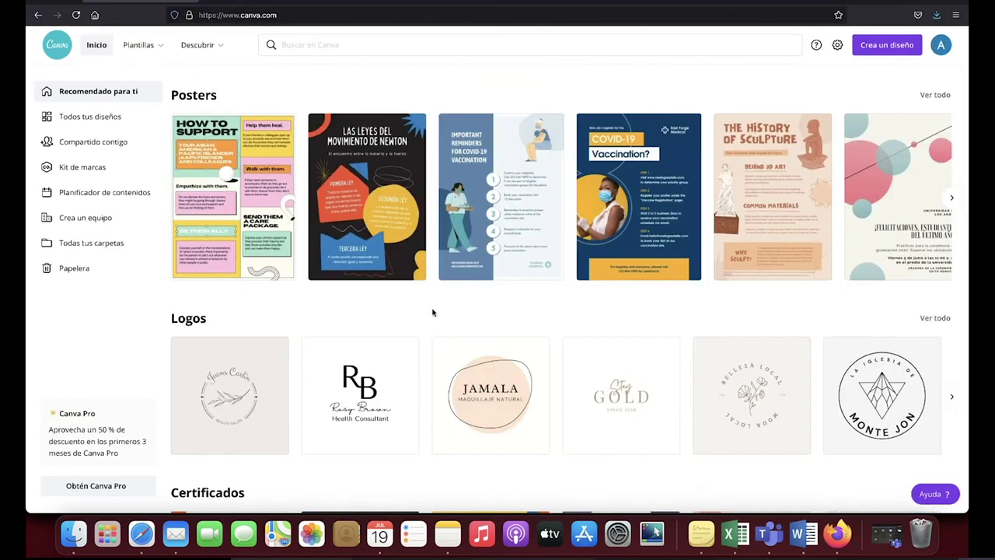
key("ctrl+Up")
left_click(810, 333)
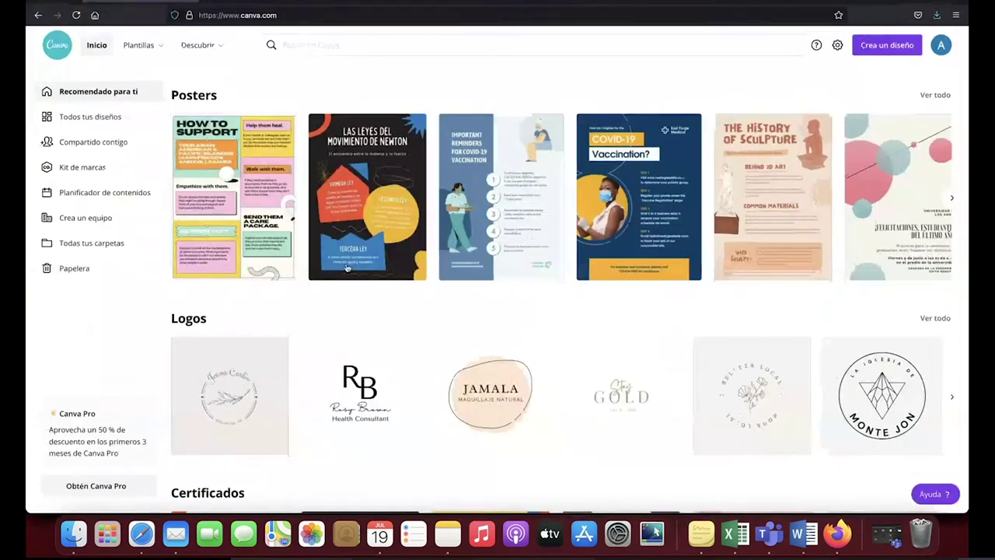
scroll(544, 311, "up", 10)
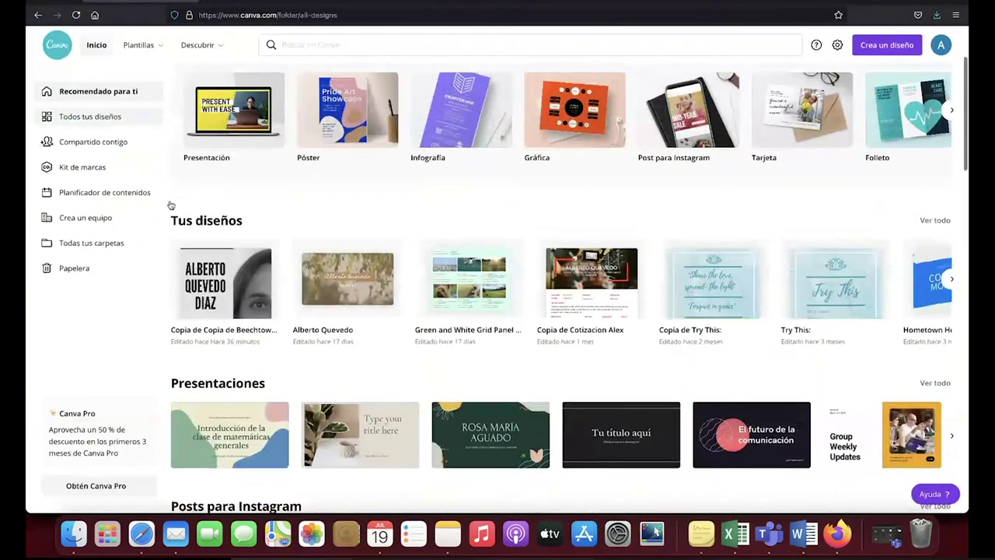
left_click(109, 118)
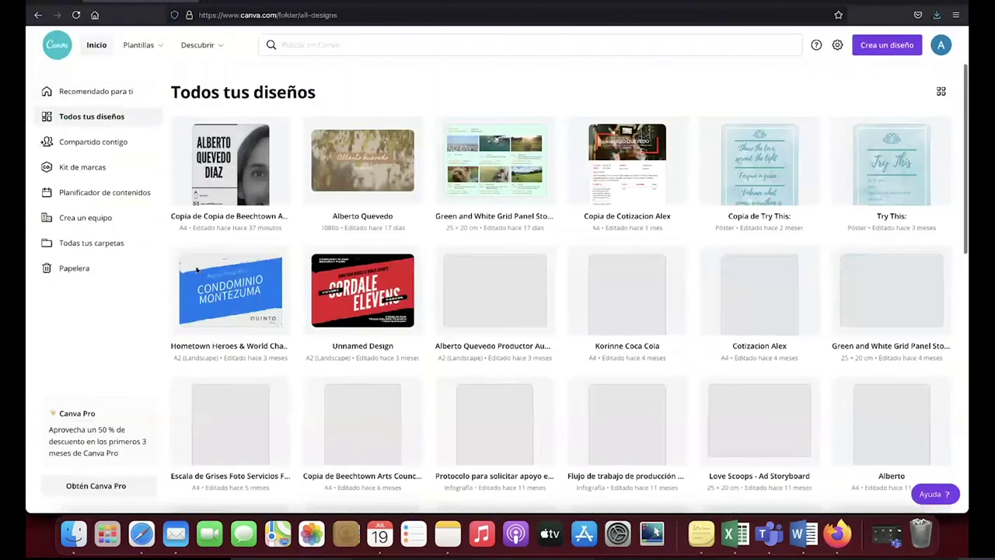
left_click(223, 160)
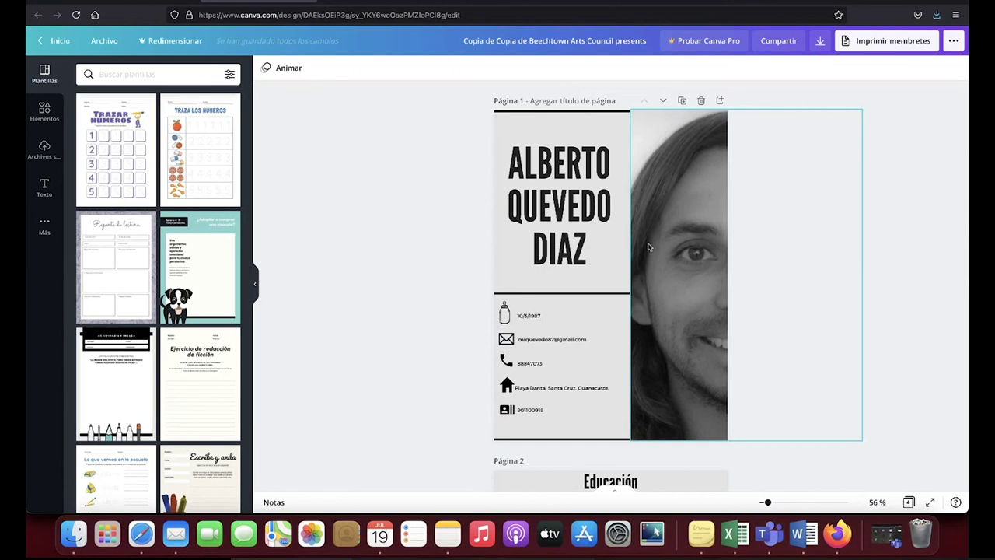
Review the résumé's first two pages, and return to the Canva home page in the other browser window.
scroll(648, 247, "down", 5)
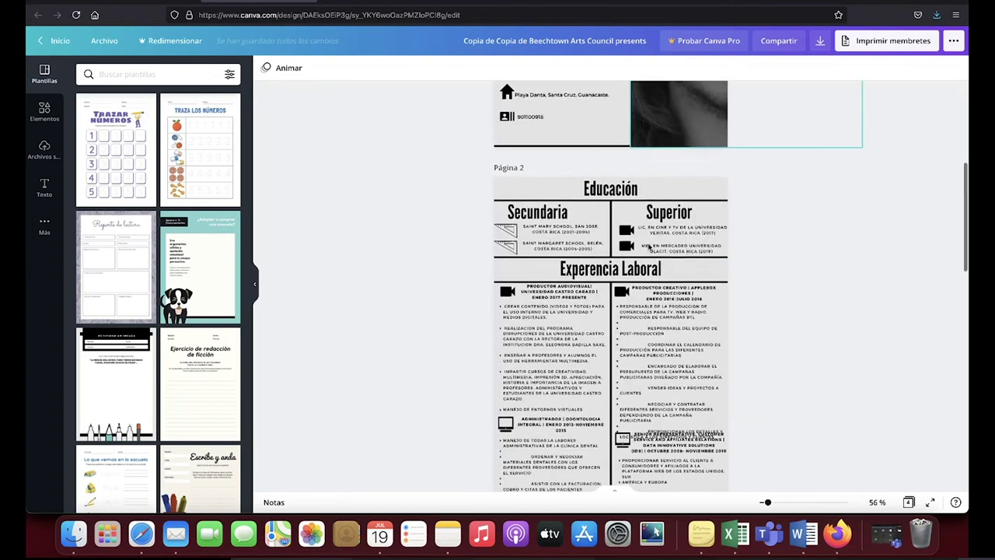
scroll(648, 246, "up", 5)
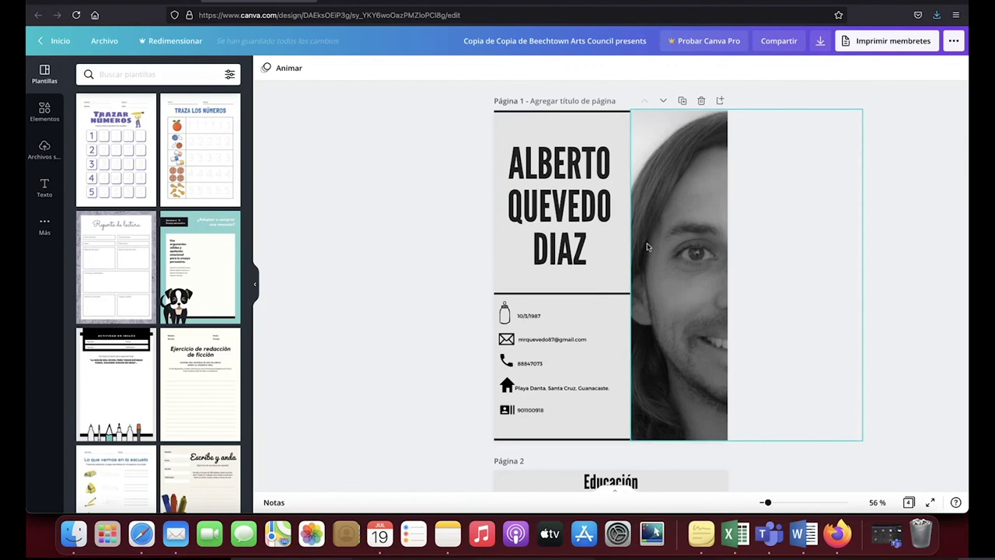
left_click(402, 78)
key("ctrl+Up")
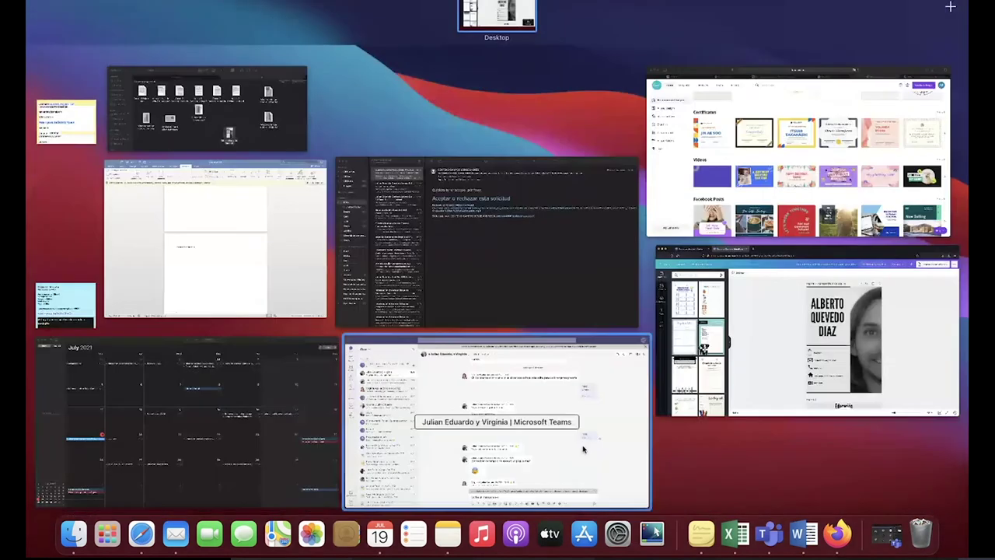
left_click(704, 180)
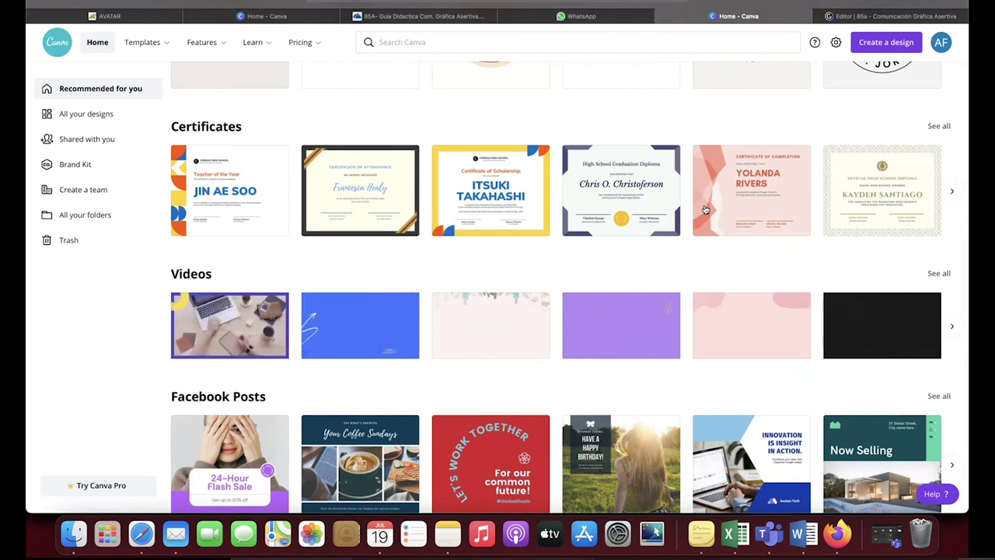
Examine the Posters, Logos, Certificates and Videos template categories on the home page.
scroll(581, 284, "up", 5)
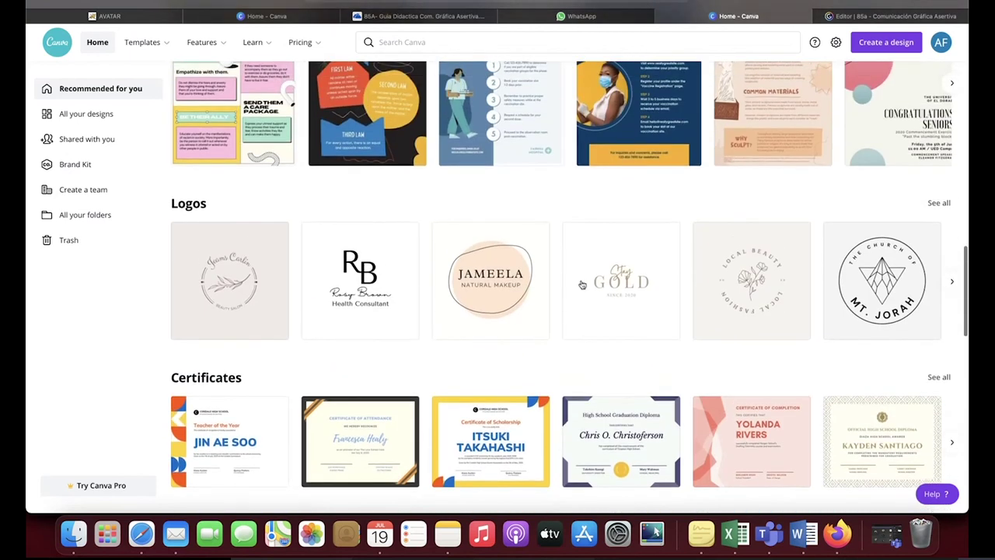
scroll(581, 285, "up", 1)
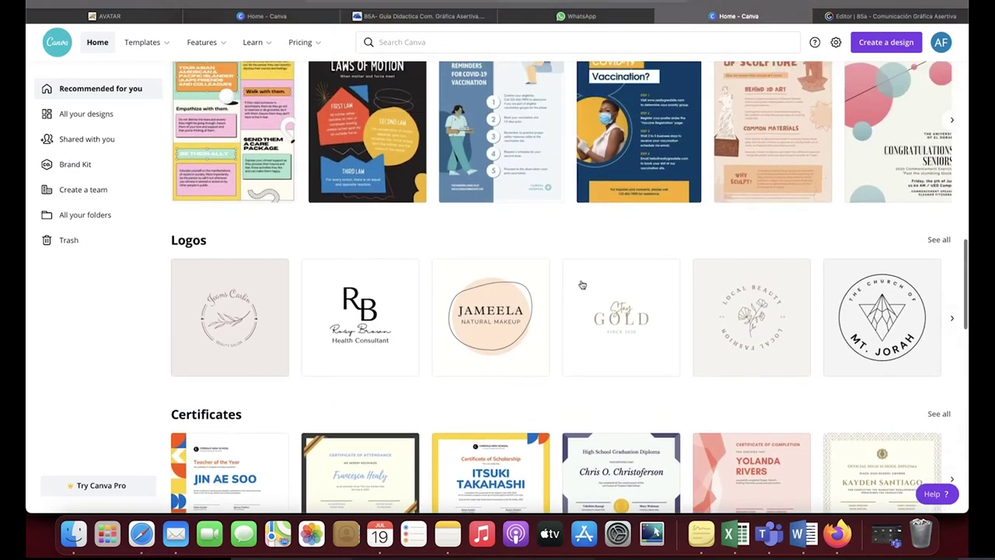
scroll(581, 284, "up", 3)
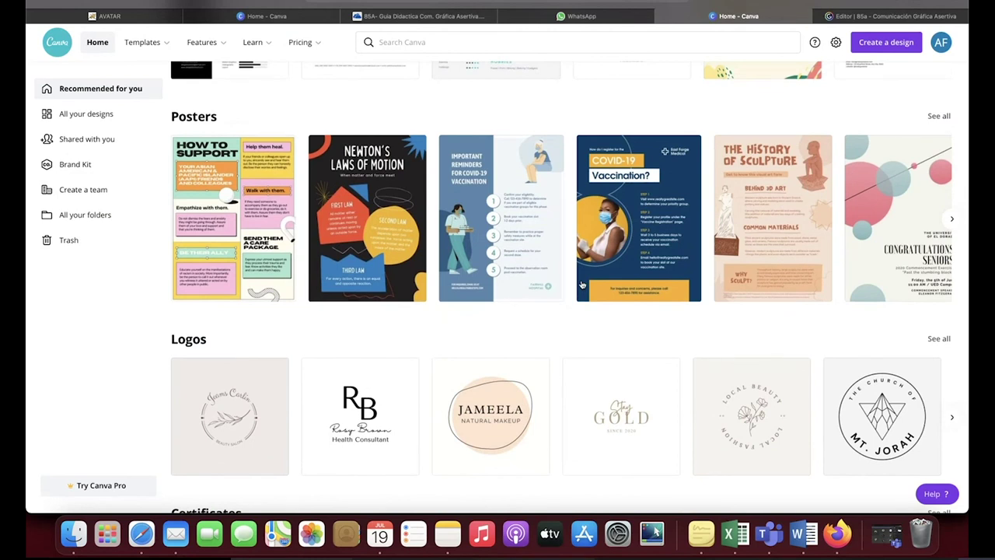
scroll(581, 284, "down", 1)
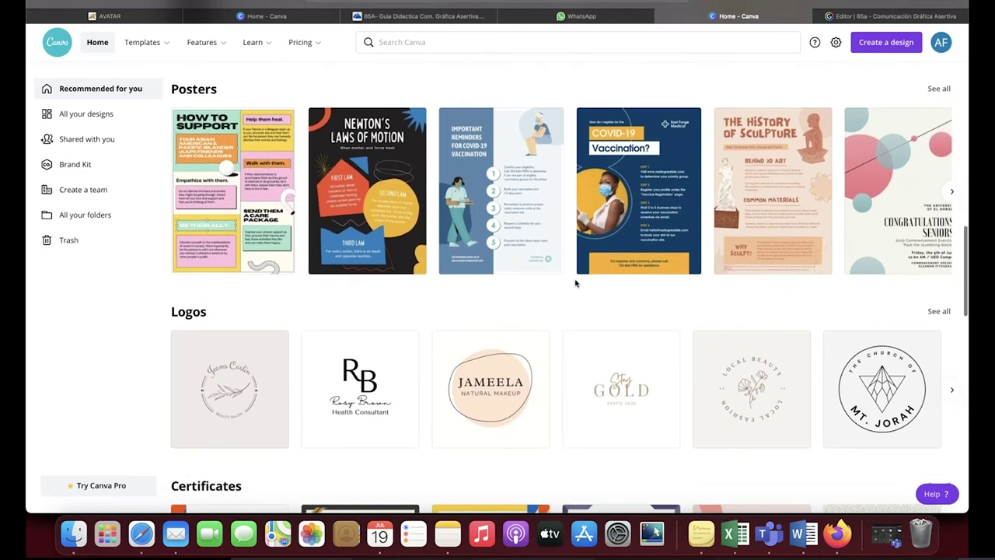
scroll(575, 283, "down", 1)
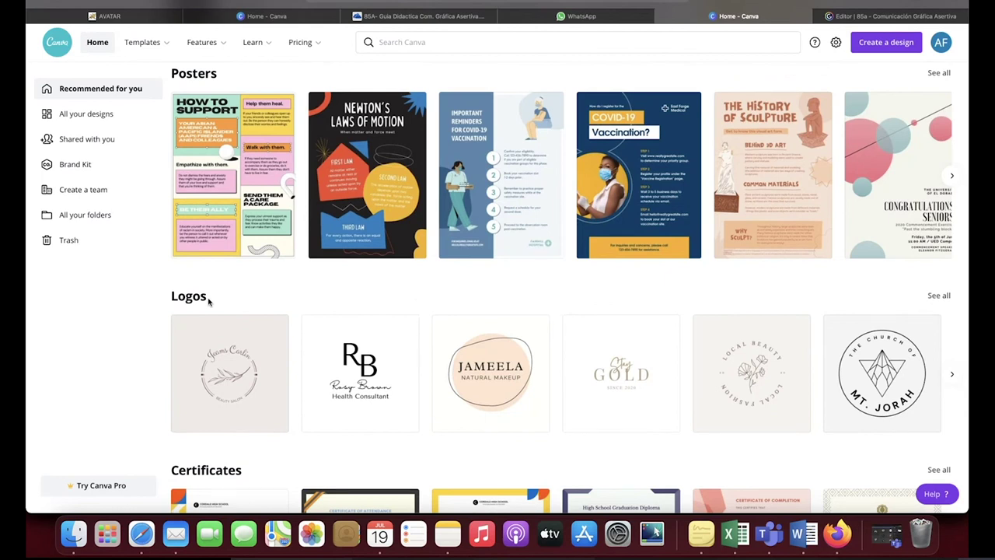
scroll(209, 302, "down", 2)
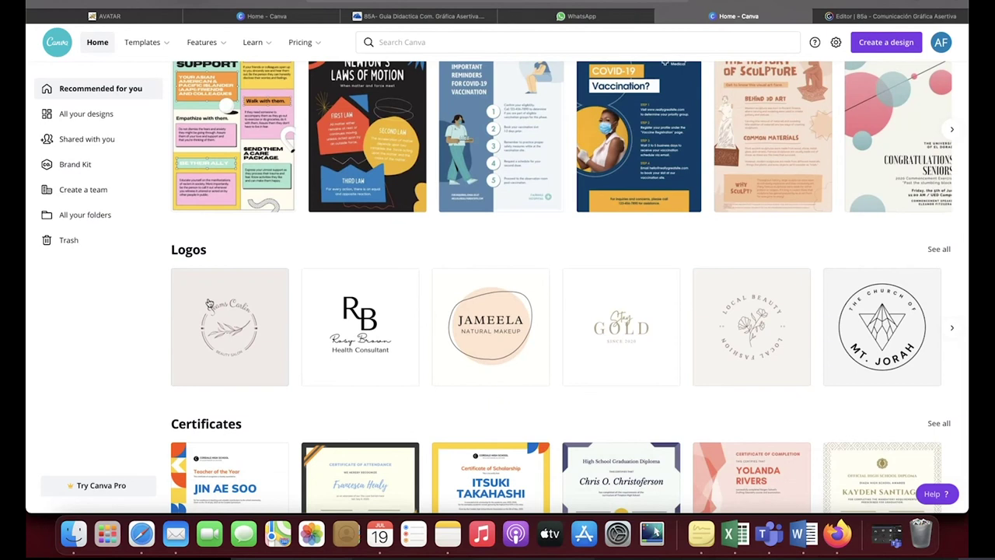
scroll(208, 303, "down", 5)
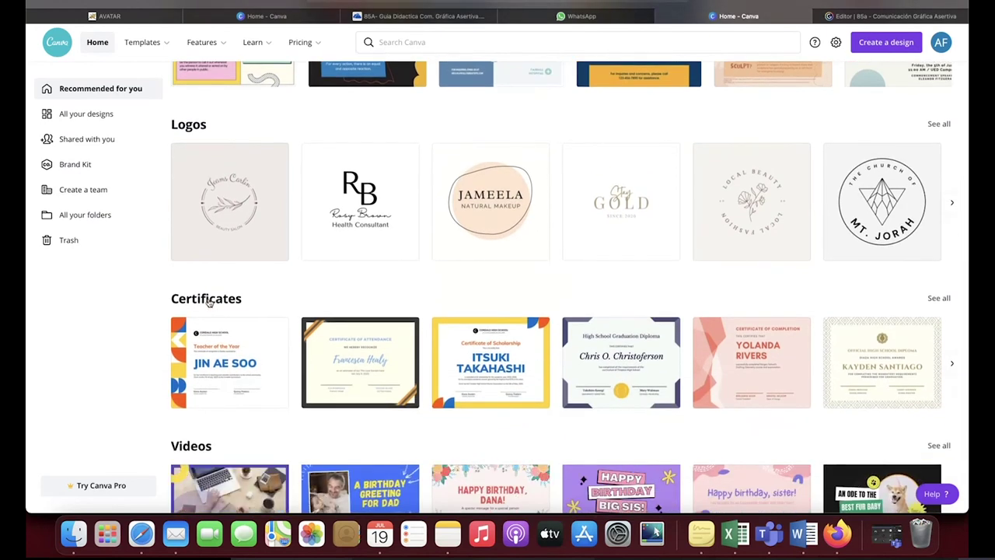
scroll(209, 302, "down", 3)
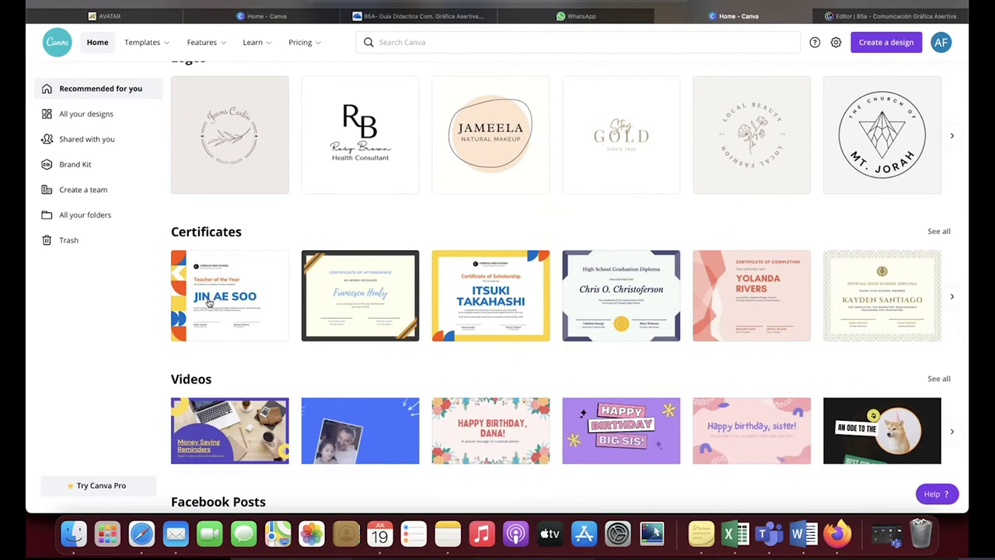
scroll(208, 303, "down", 2)
scroll(209, 302, "down", 1)
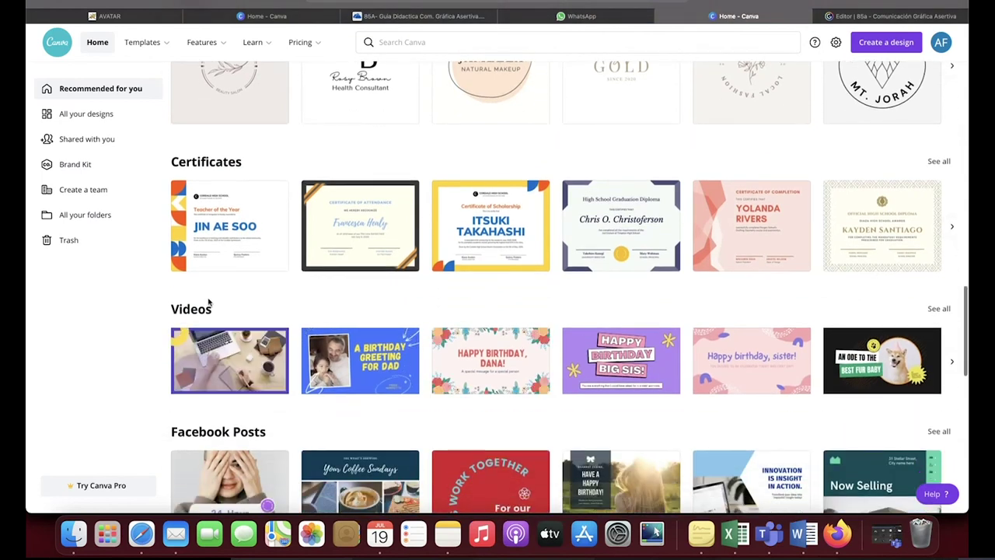
scroll(209, 303, "down", 1)
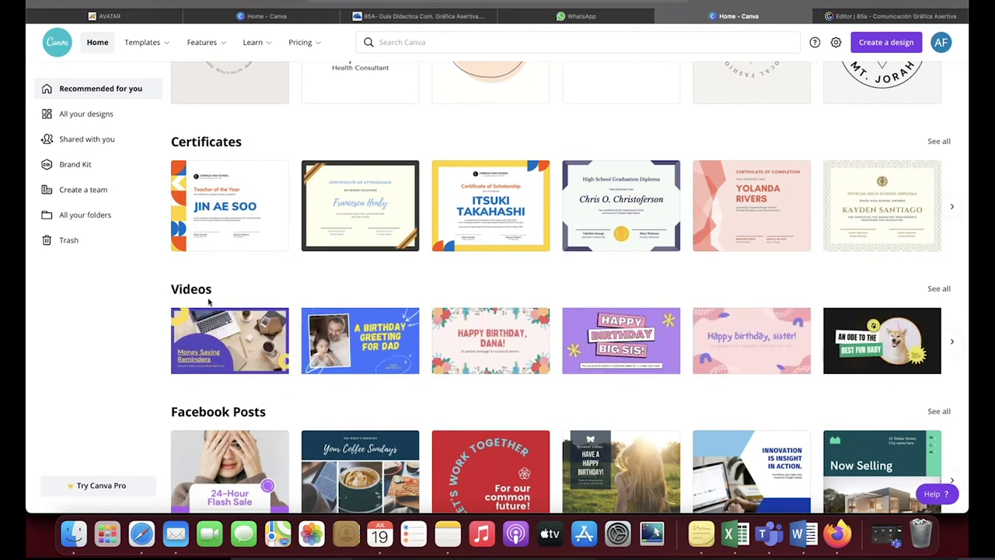
Examine the template categories from Facebook Posts and Magazine Covers through Your Stories, Comic Strips, Menus, Cards, Photo Collages and Facebook Covers.
scroll(232, 306, "down", 3)
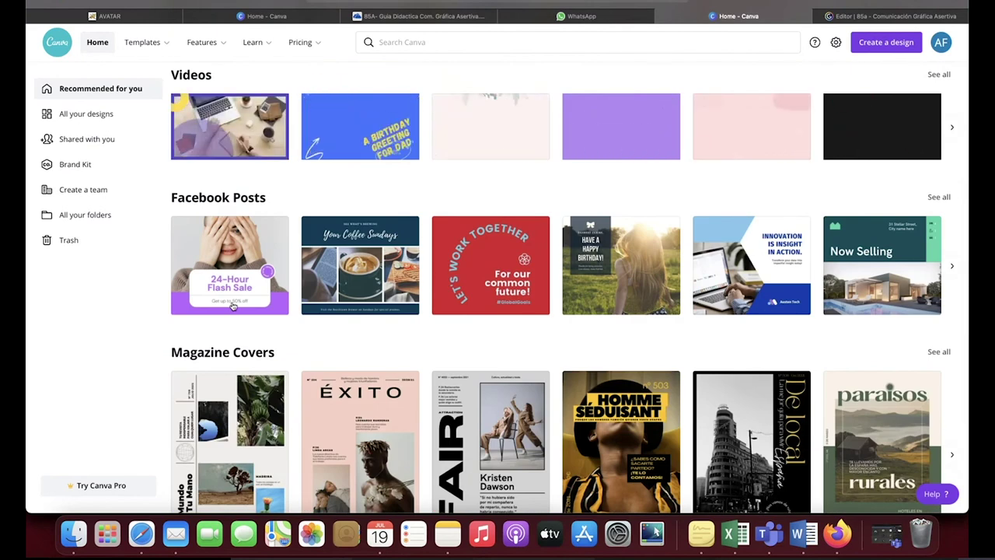
scroll(232, 307, "down", 2)
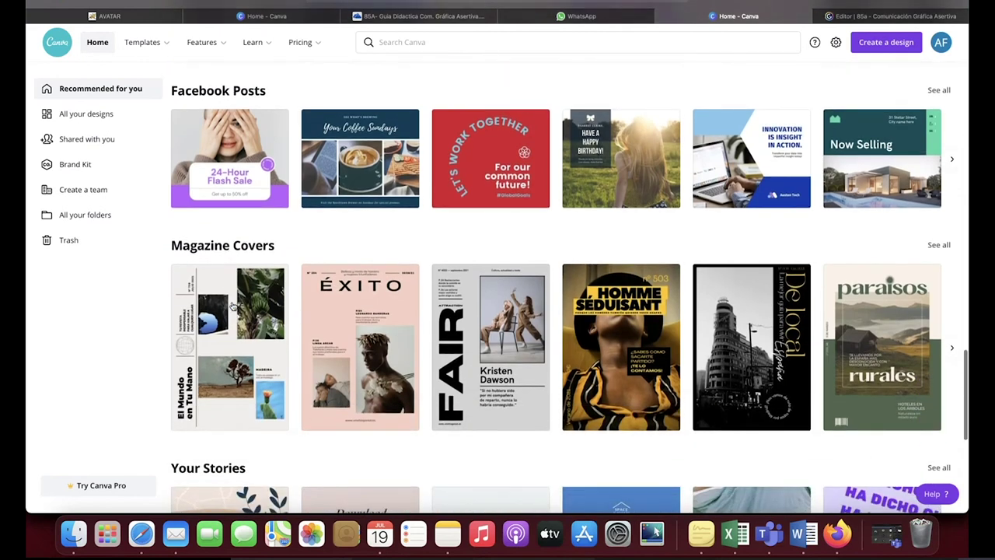
scroll(232, 306, "down", 5)
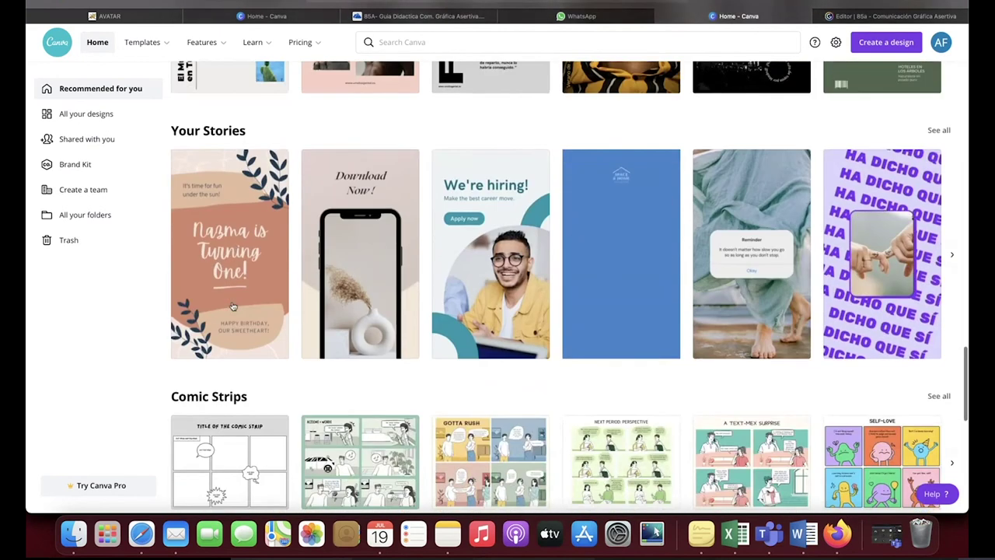
scroll(232, 306, "down", 3)
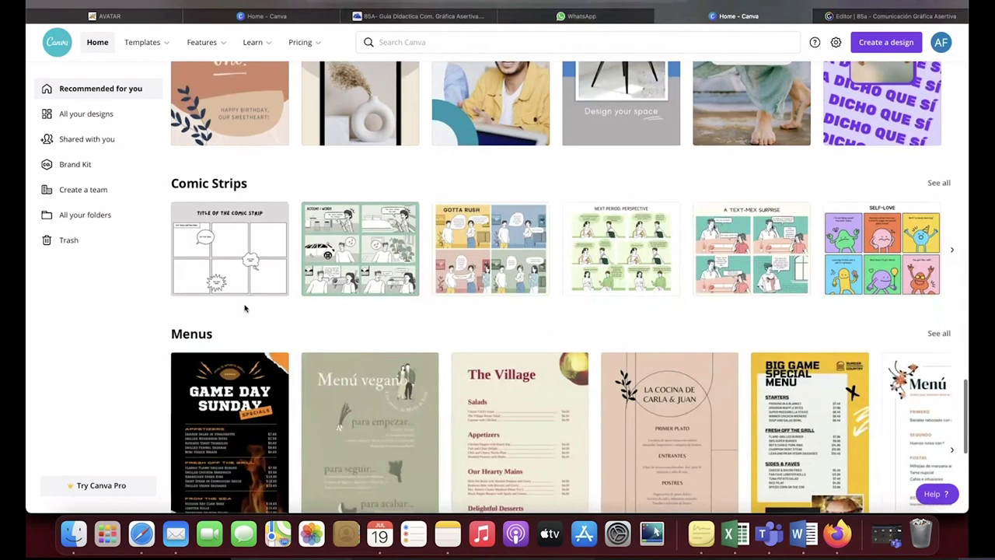
scroll(276, 295, "down", 3)
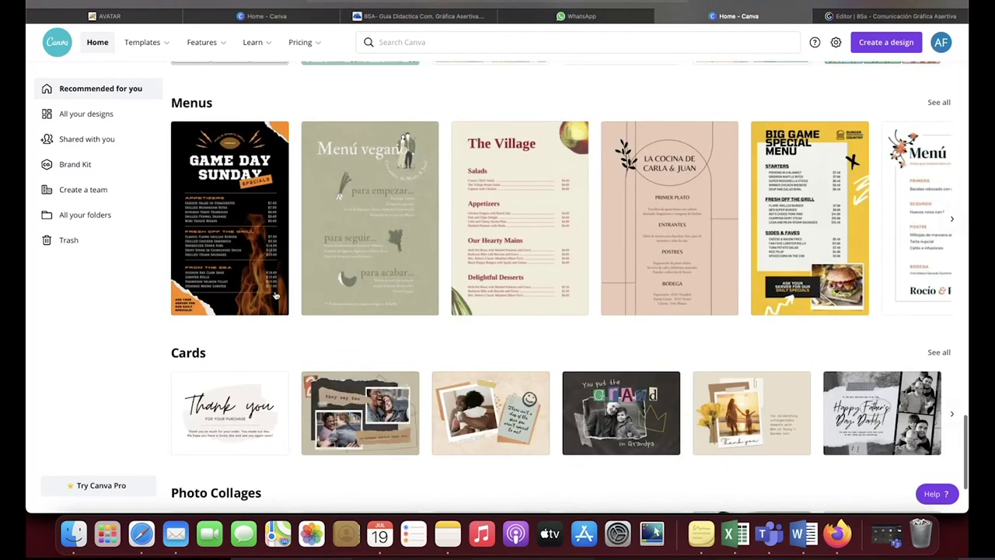
scroll(276, 295, "down", 4)
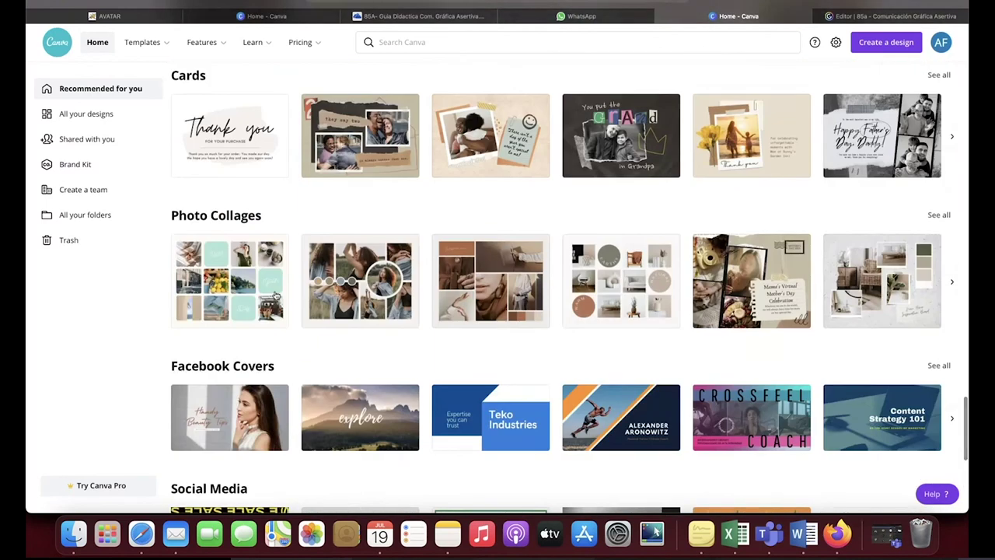
Return to the start of the home page and examine the "Design anything" formats and the Your designs section.
scroll(276, 296, "up", 10)
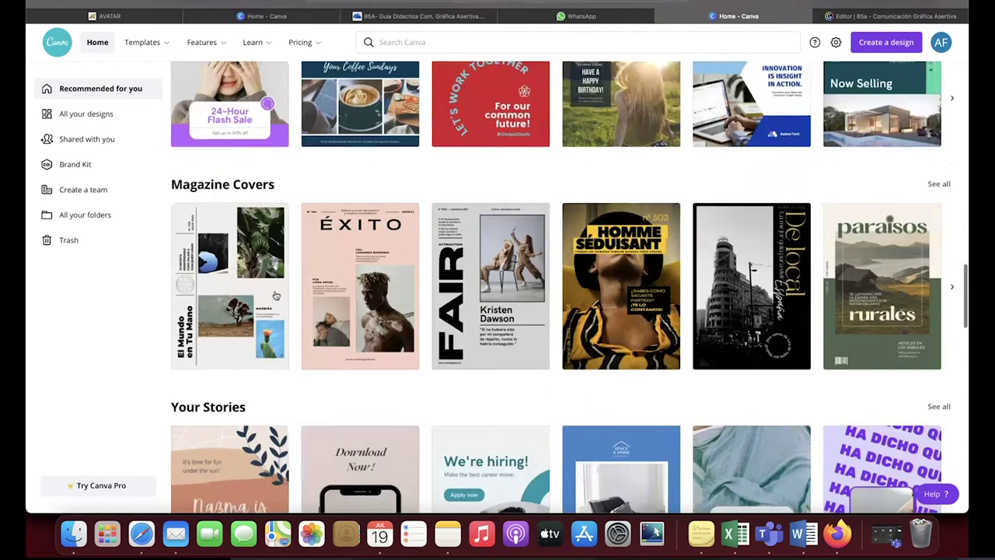
scroll(276, 296, "up", 20)
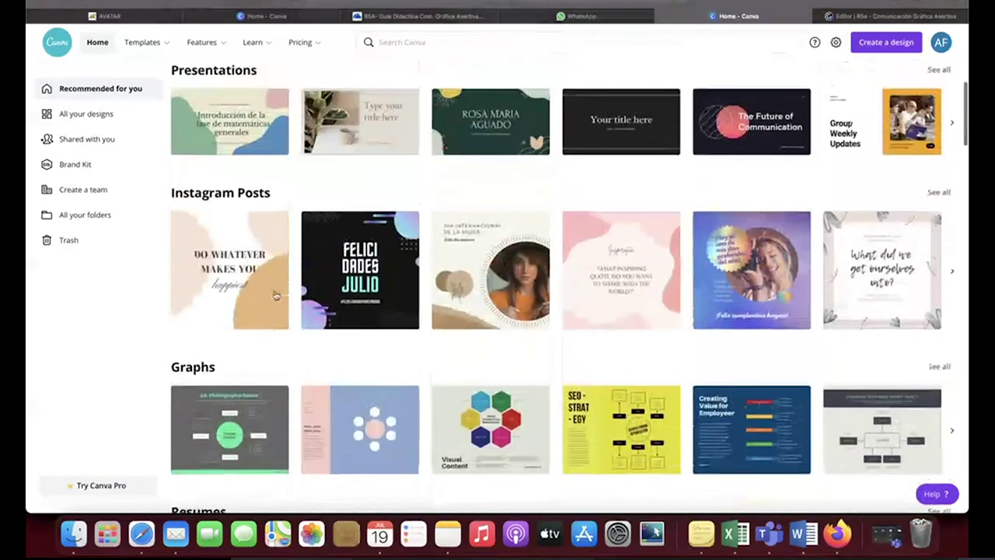
scroll(276, 295, "up", 1)
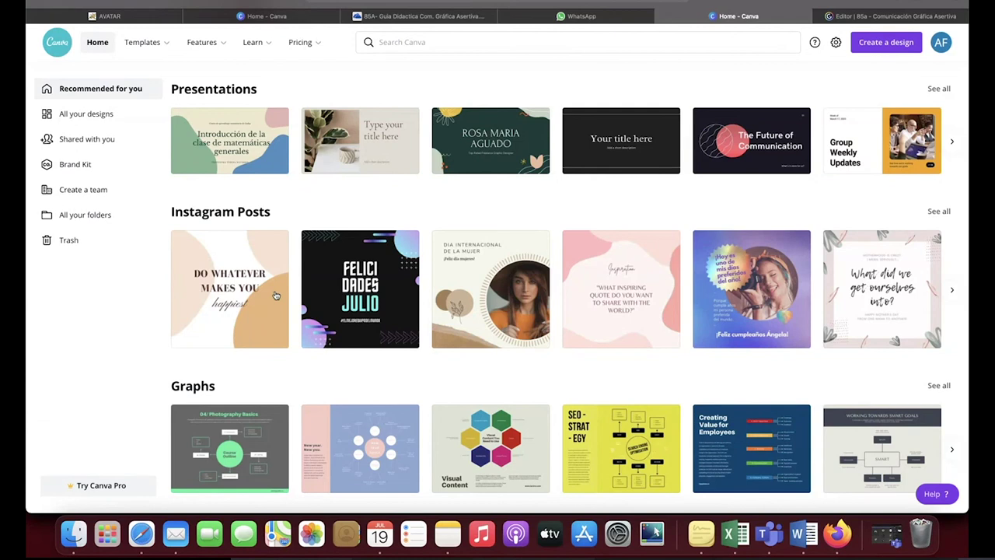
scroll(276, 295, "up", 5)
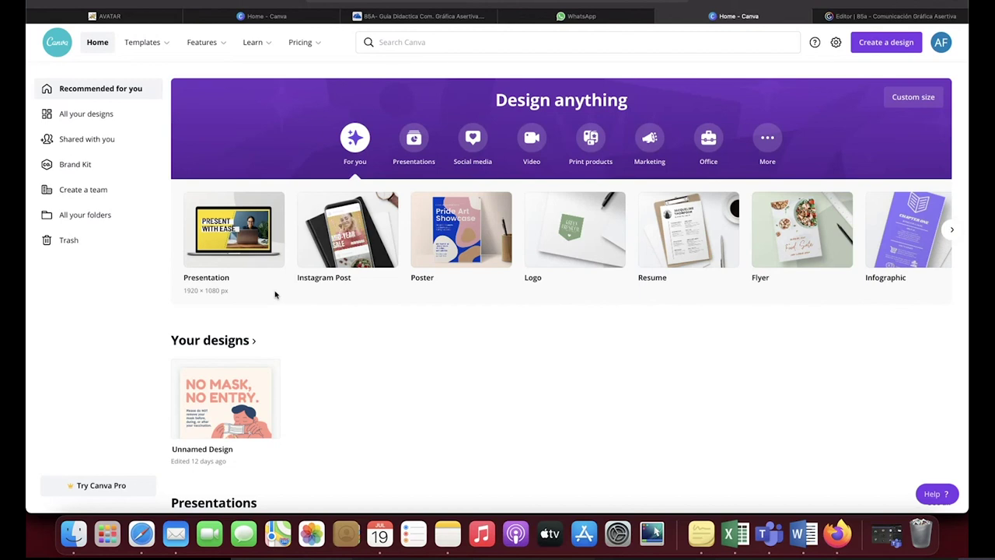
scroll(274, 294, "down", 1)
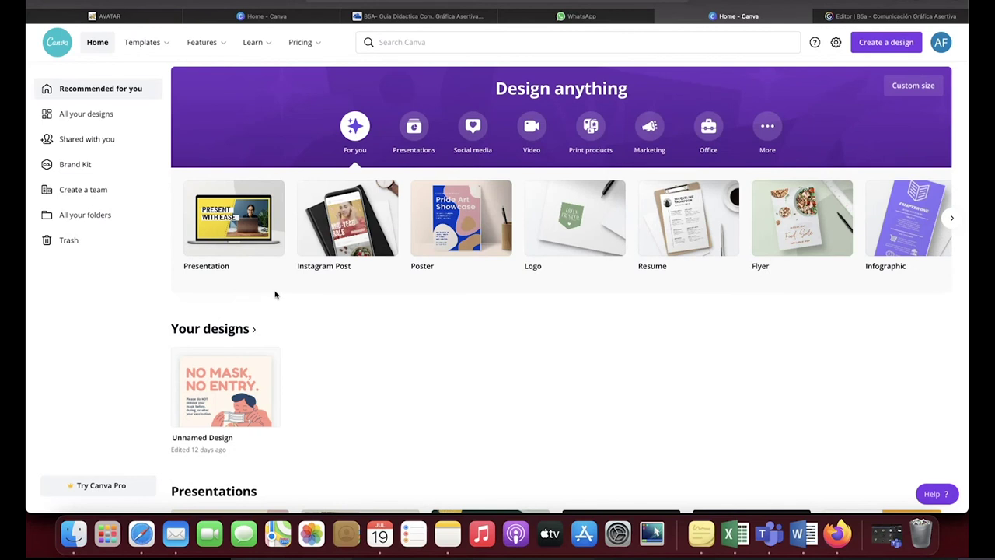
scroll(274, 294, "down", 1)
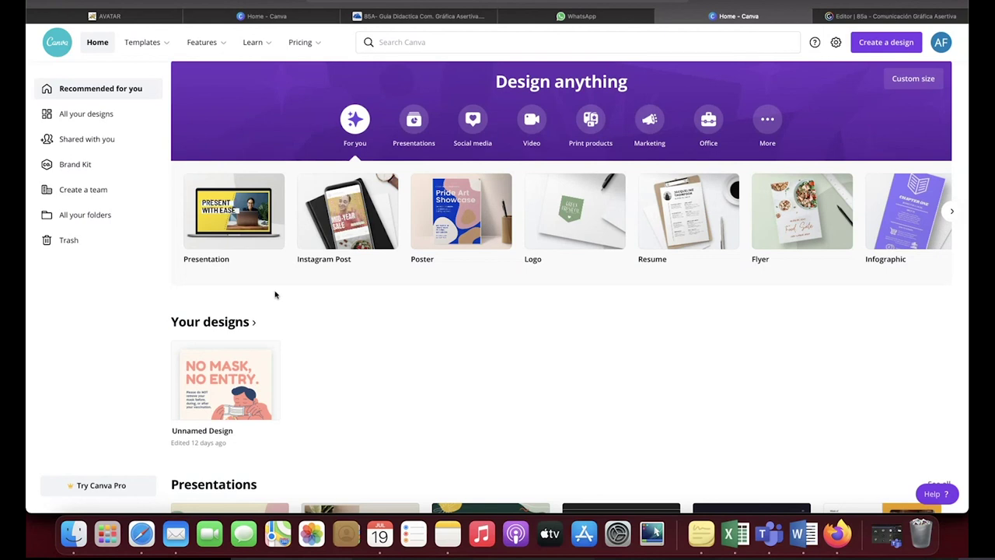
scroll(275, 295, "down", 5)
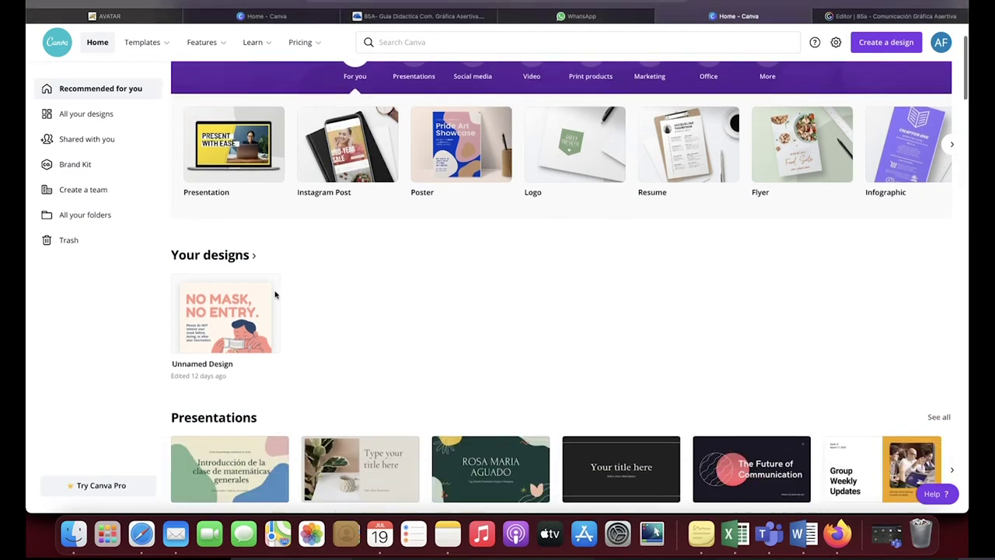
Open the "Do whatever makes you happiest" Instagram Posts template for editing and dismiss the Elements welcome message.
scroll(308, 301, "down", 5)
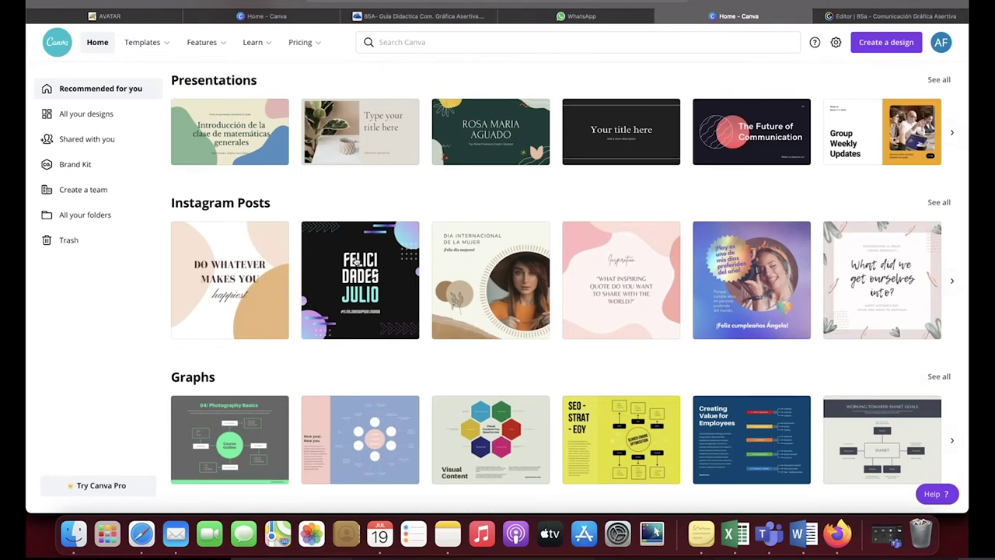
left_click(267, 261)
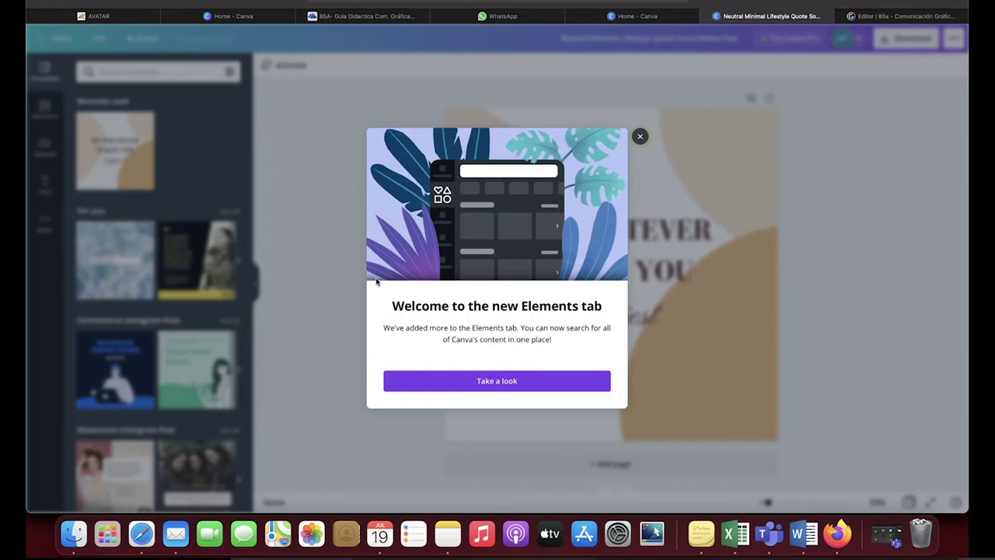
left_click(640, 136)
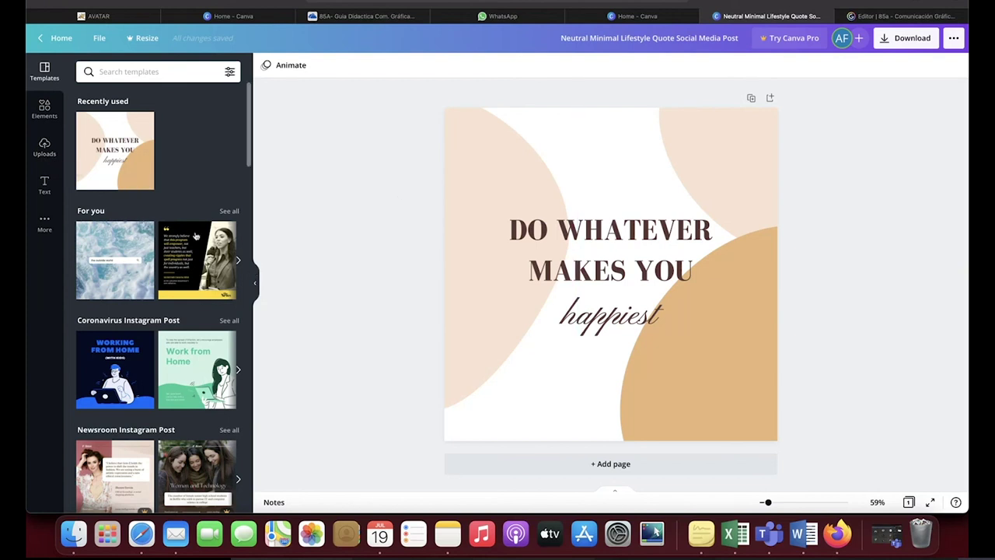
Replace the page design with the Love Instagram Post template showing a baby and a child on a pink patterned background.
scroll(196, 243, "down", 6)
scroll(196, 243, "down", 3)
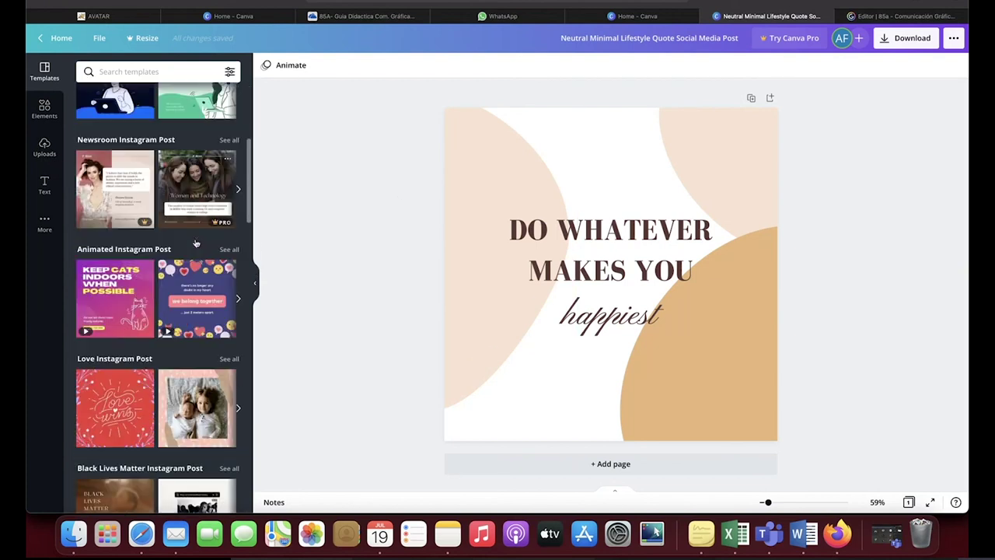
scroll(196, 244, "up", 2)
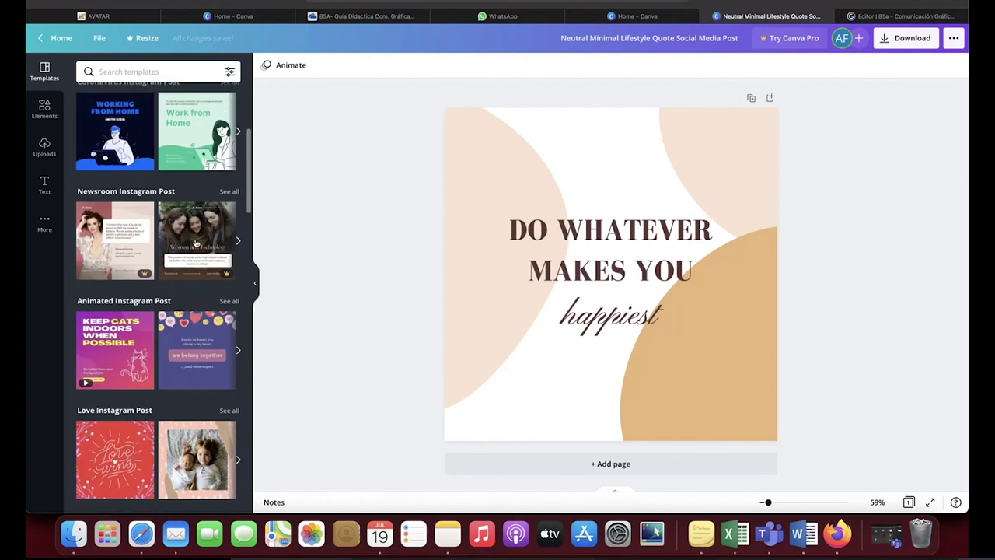
scroll(195, 244, "down", 3)
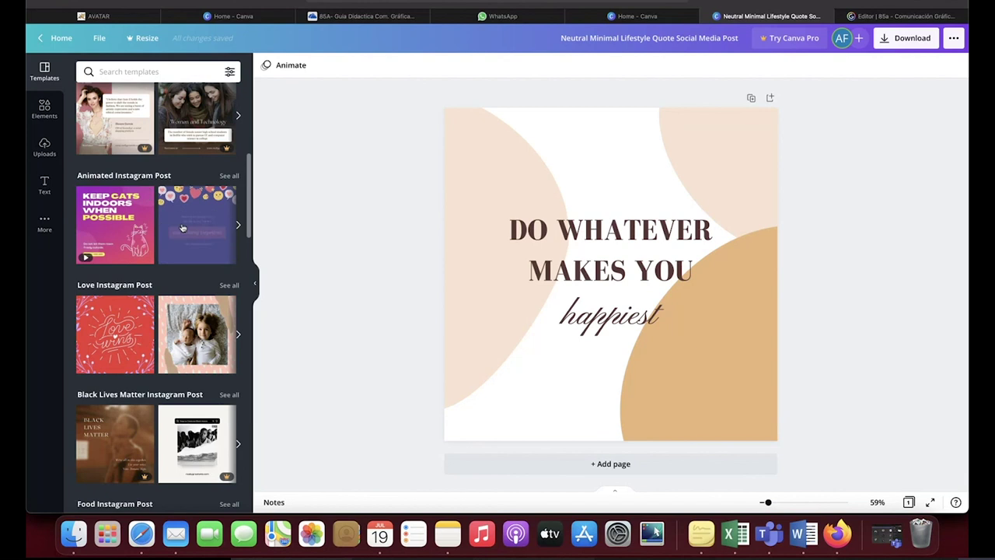
scroll(181, 227, "down", 1)
scroll(181, 227, "down", 1)
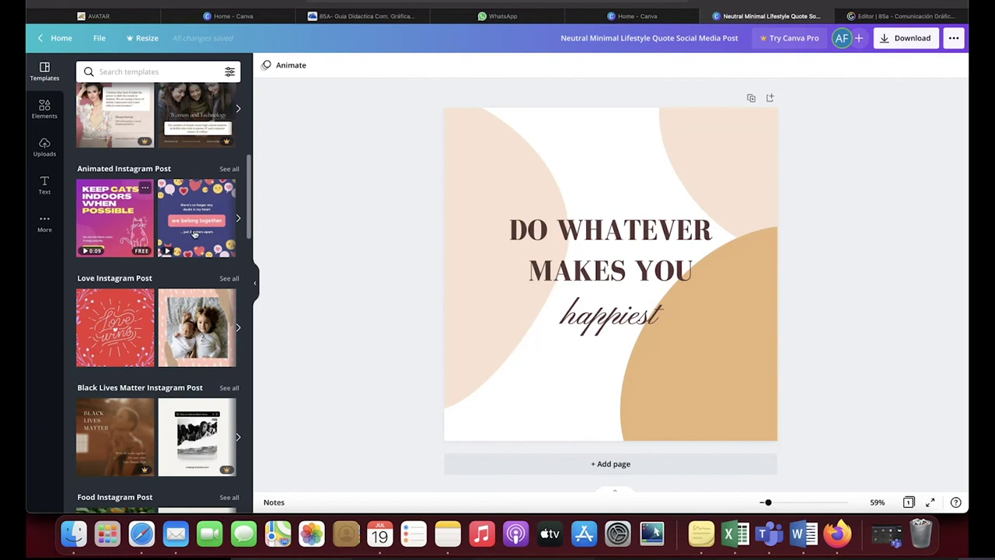
scroll(200, 230, "down", 3)
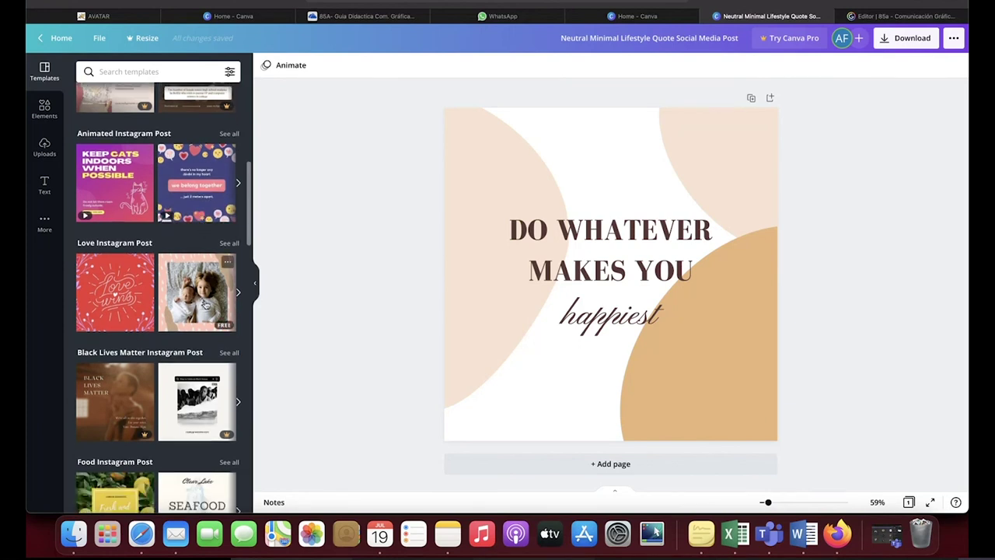
scroll(206, 305, "down", 5)
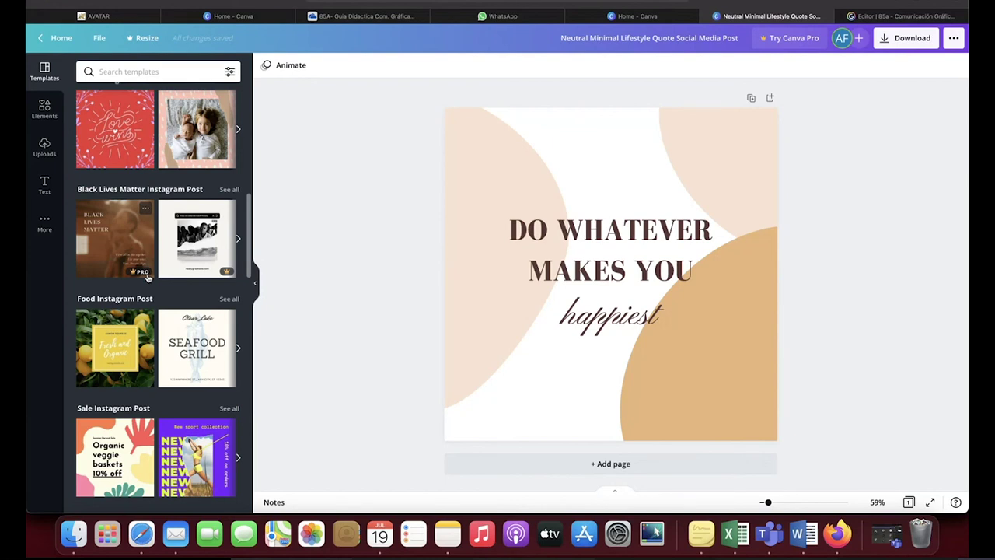
left_click(197, 142)
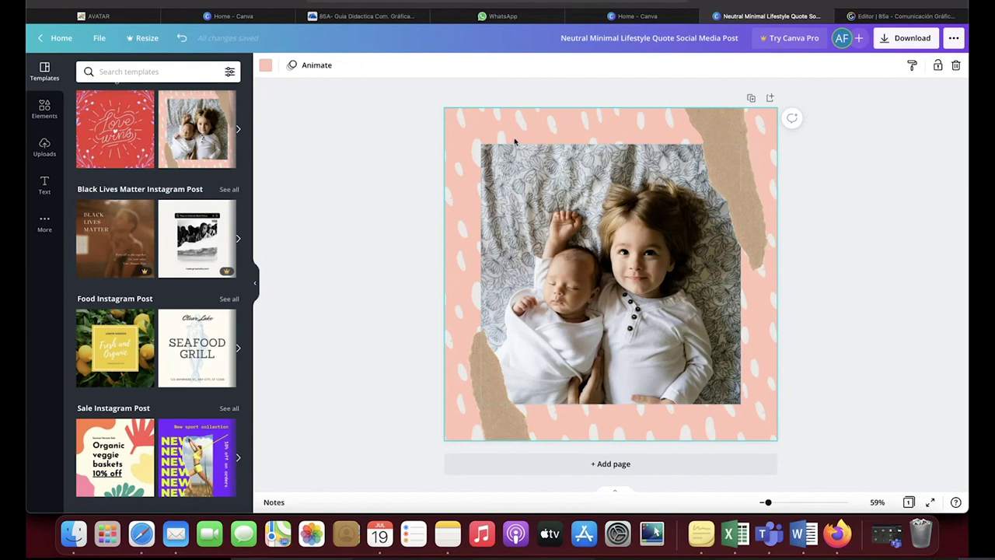
Recolor the background pattern's white spots to light turquoise from the default colors.
left_click(548, 181)
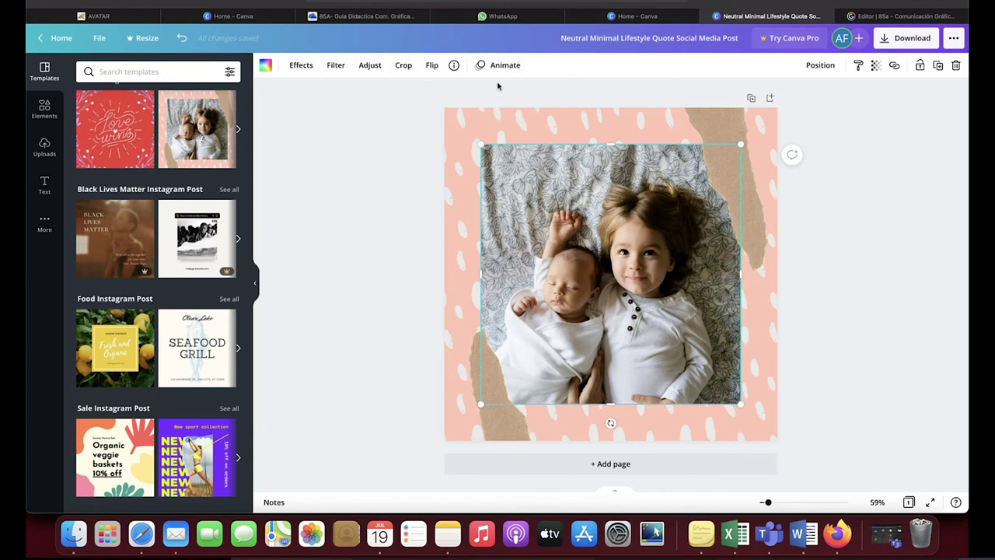
left_click(486, 122)
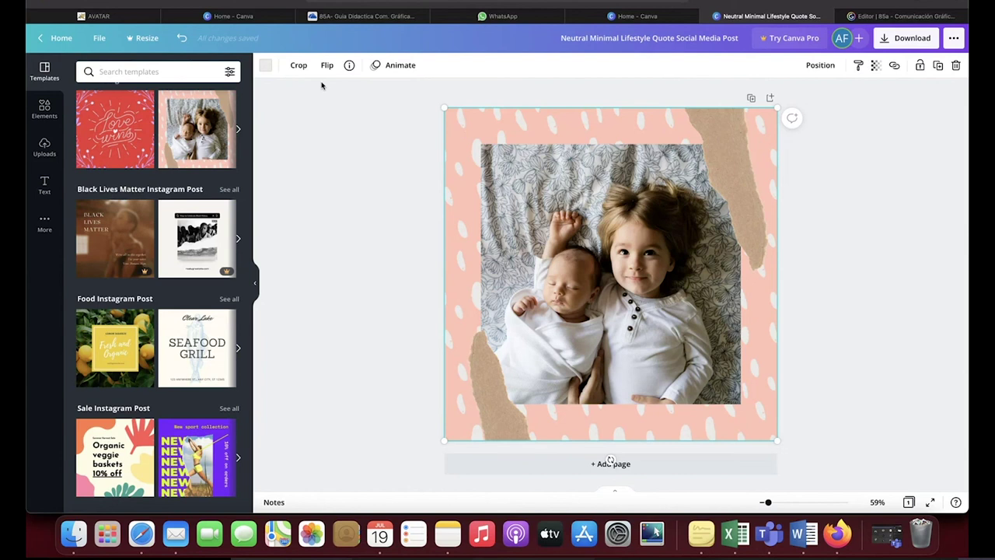
left_click(267, 68)
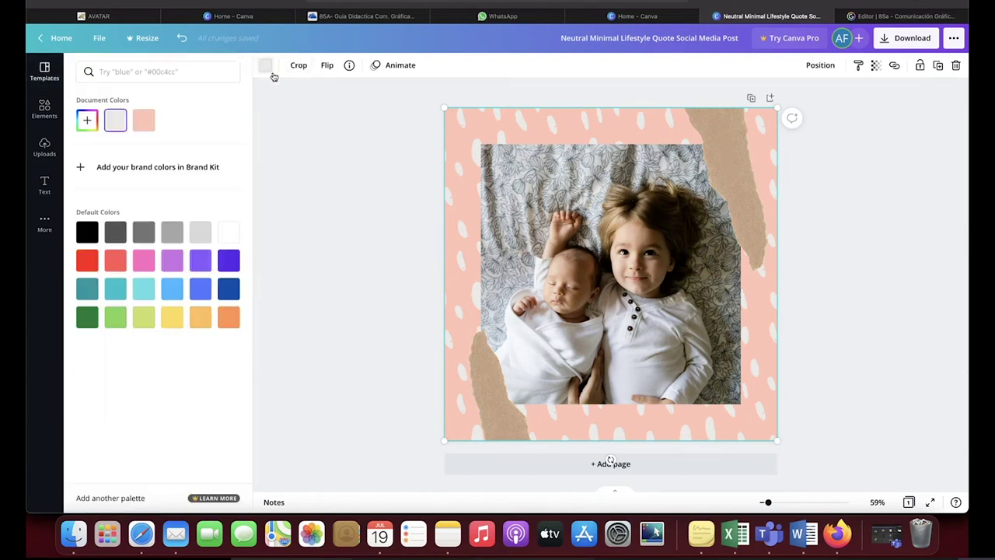
left_click(143, 289)
left_click(305, 225)
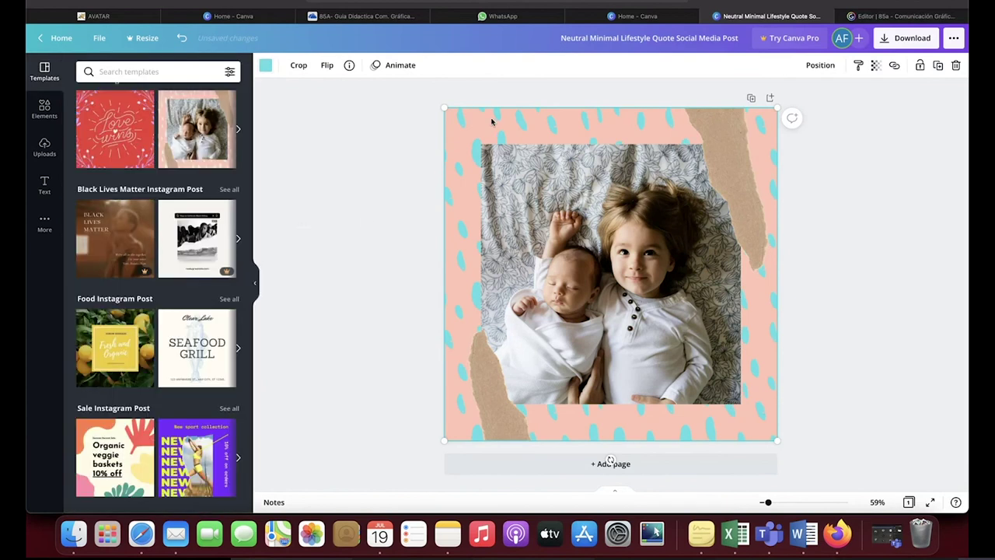
left_click(399, 100)
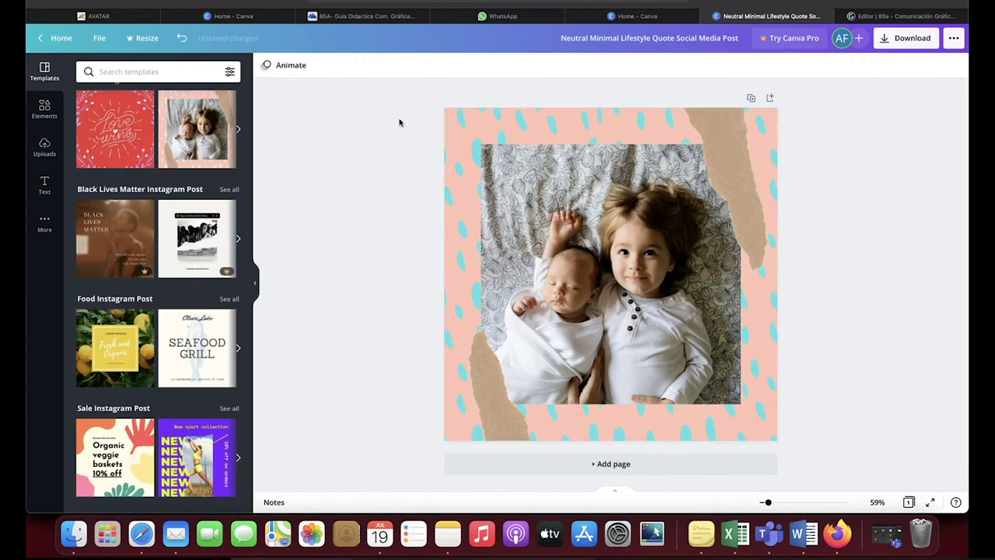
Remove the photo of the two children from its frame.
left_click(474, 130)
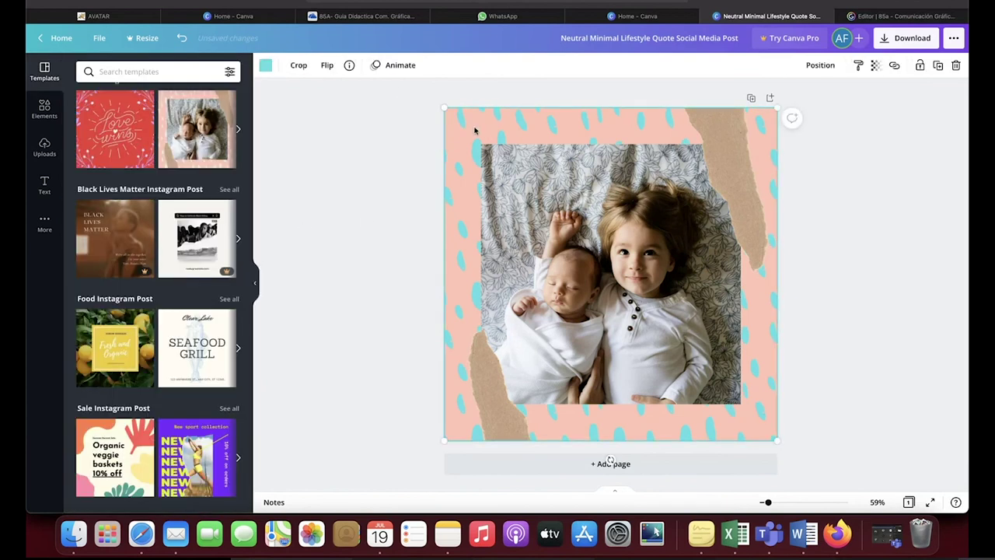
left_click(611, 262)
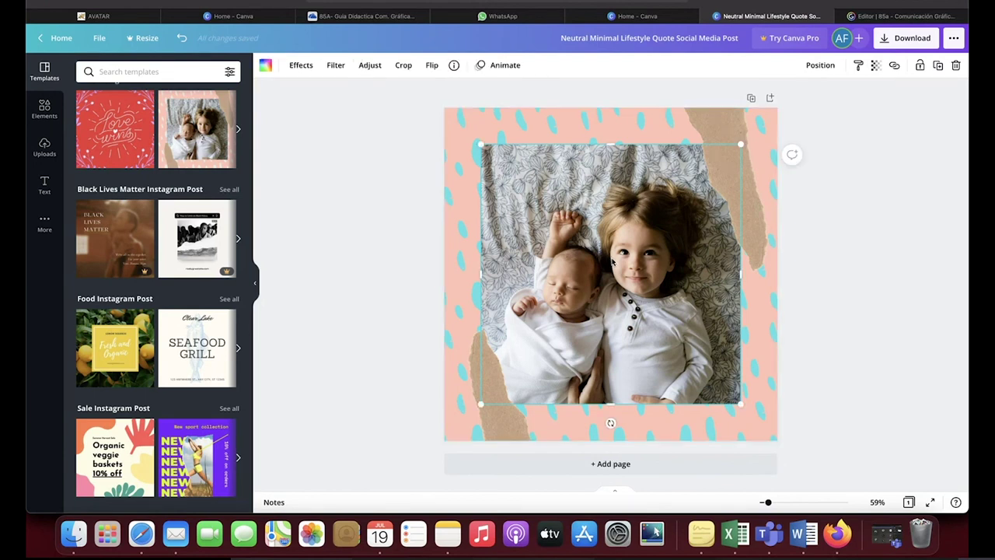
key("Delete")
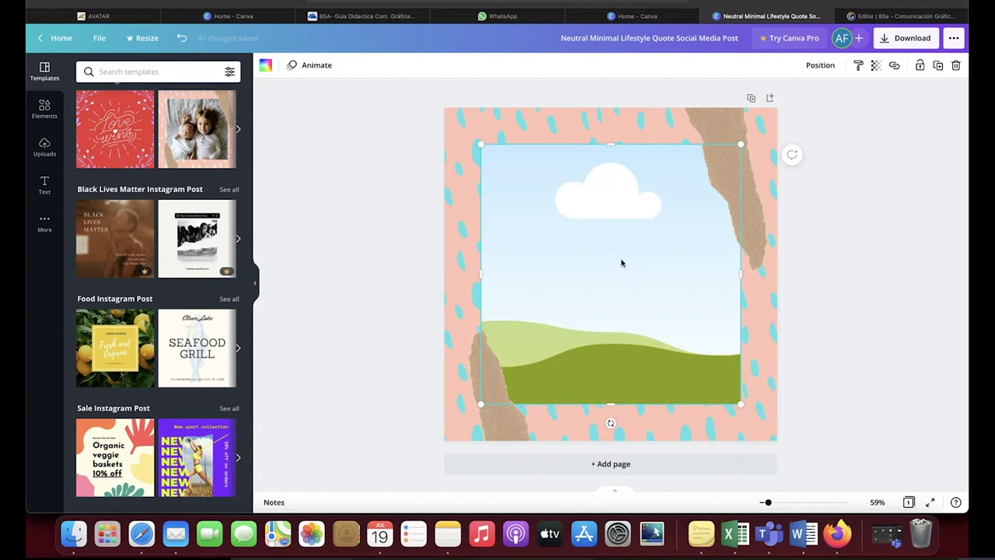
Add a circle shape to the page, shrink it and place it across the page's upper edge.
left_click(49, 116)
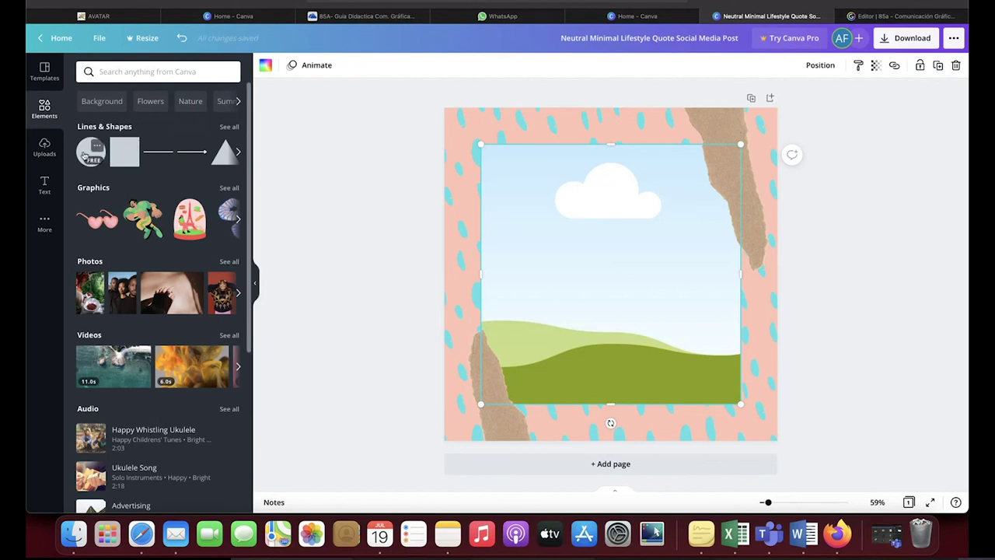
left_click_drag(84, 154, 448, 137)
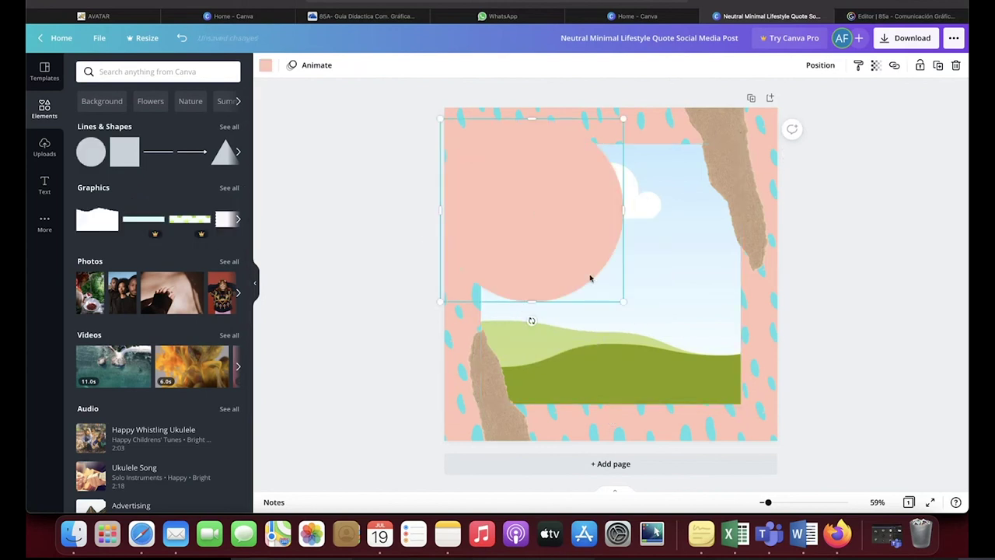
left_click_drag(622, 300, 567, 142)
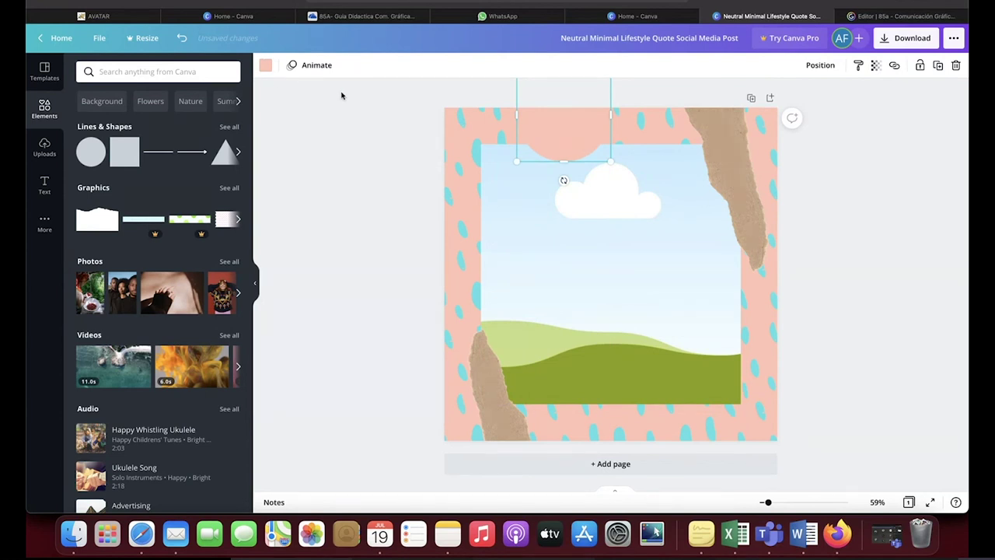
Recolor the circle light turquoise and move it to the page's upper-left corner.
left_click(266, 67)
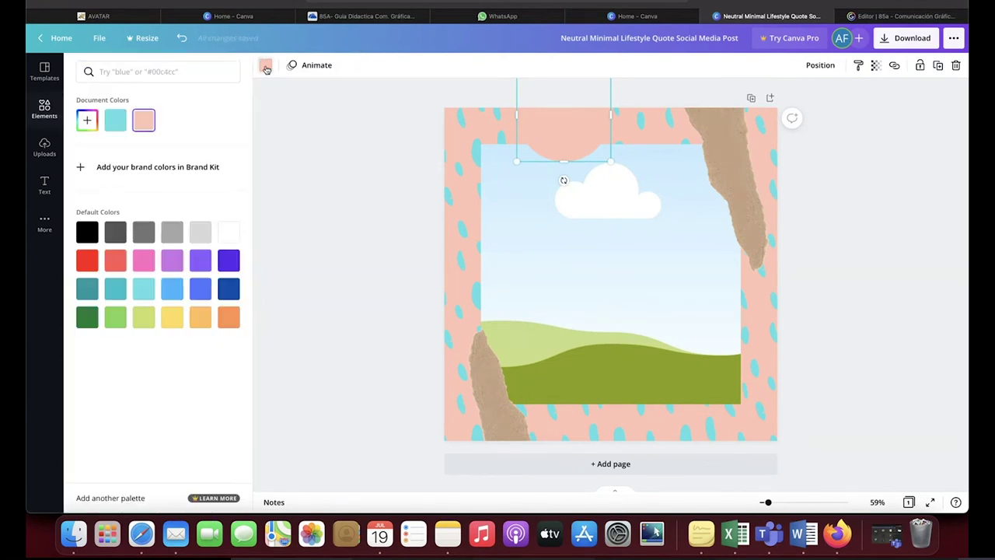
left_click(141, 292)
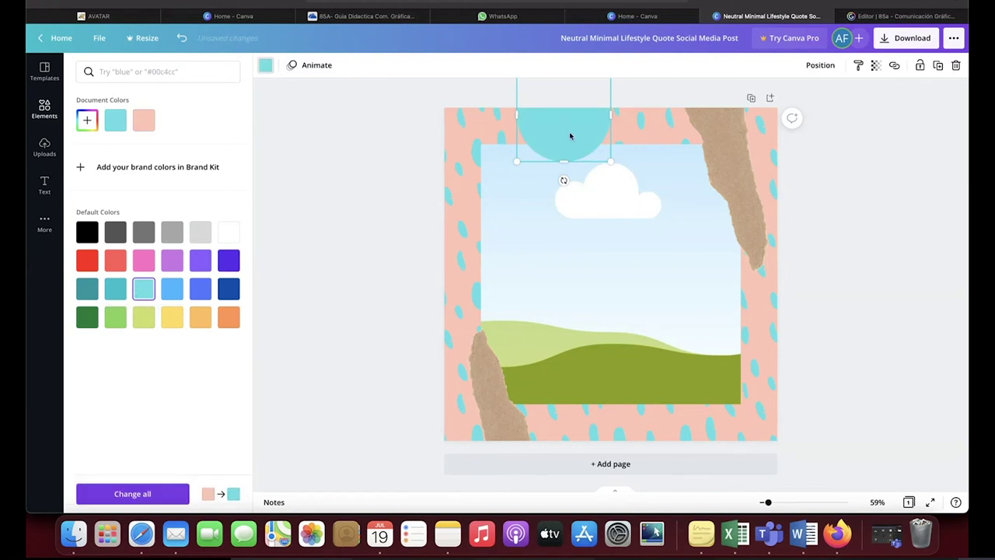
left_click_drag(555, 127, 464, 124)
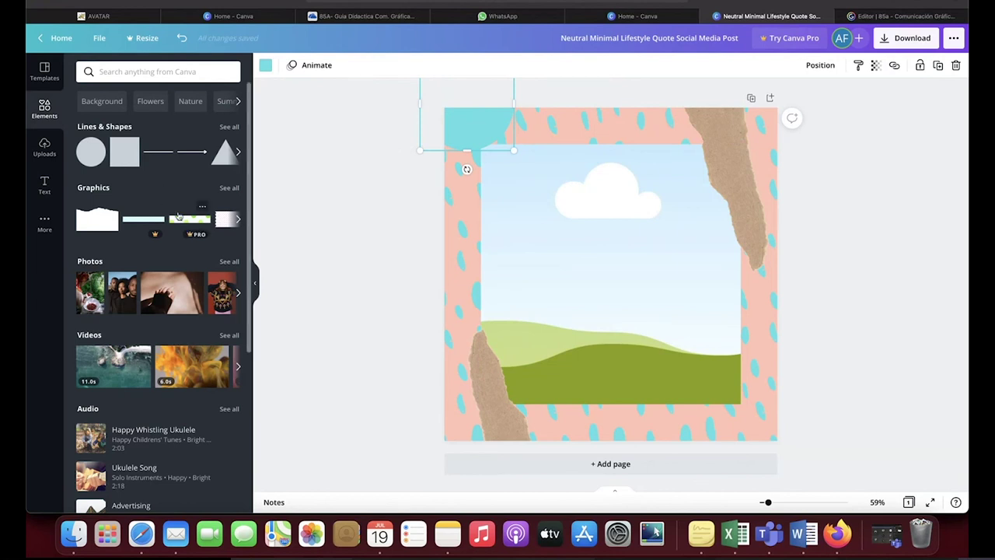
Try placing a two-column grid over the whole page, and undo the placement.
scroll(177, 215, "down", 3)
scroll(177, 215, "down", 3)
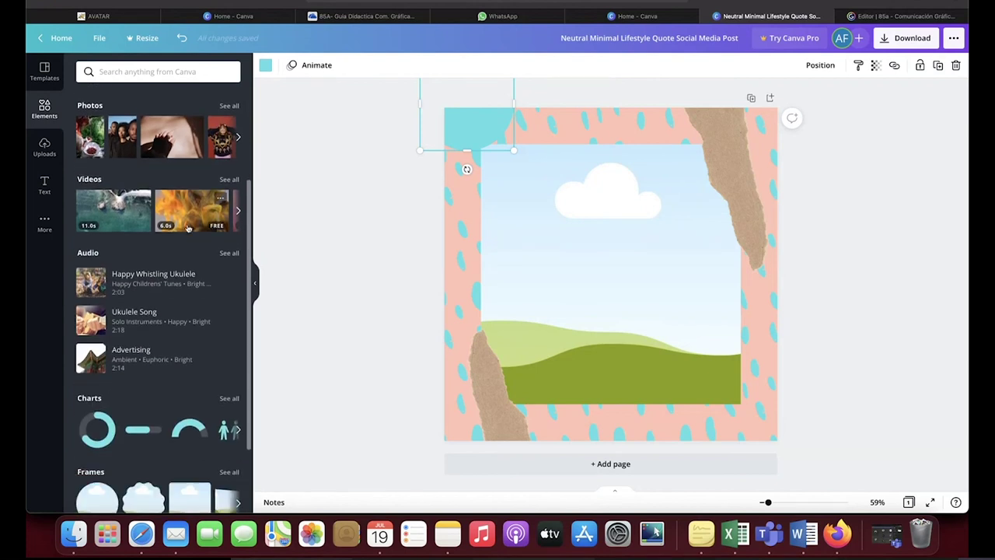
scroll(187, 228, "down", 2)
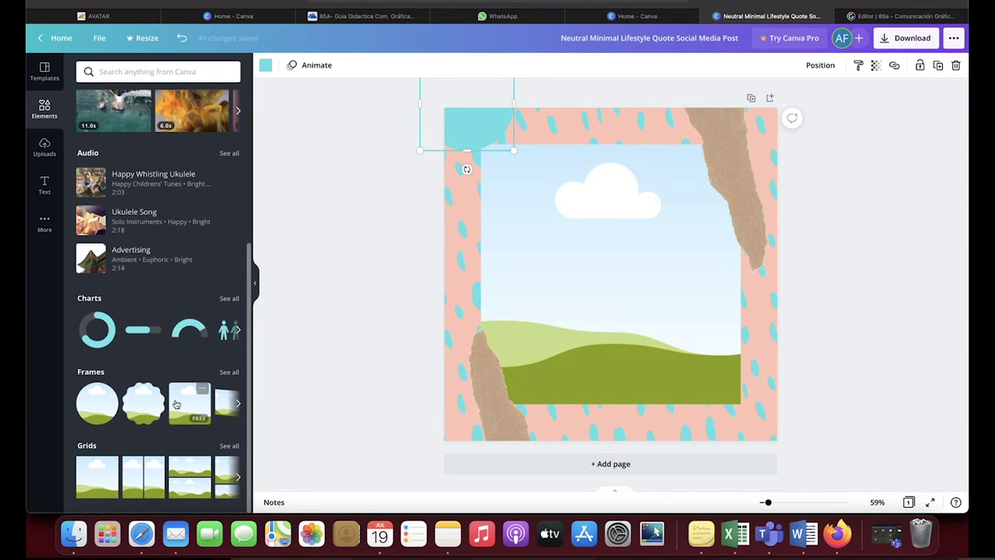
left_click_drag(152, 478, 609, 316)
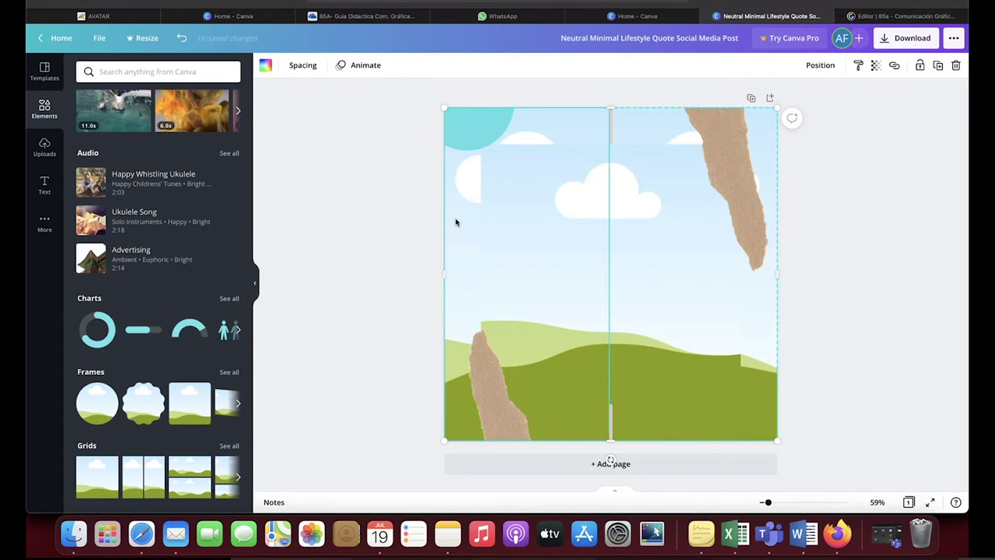
key("super+z")
Delete the empty picture frame and put a two-column grid in its place, scaled down and centered on the page.
left_click(609, 304)
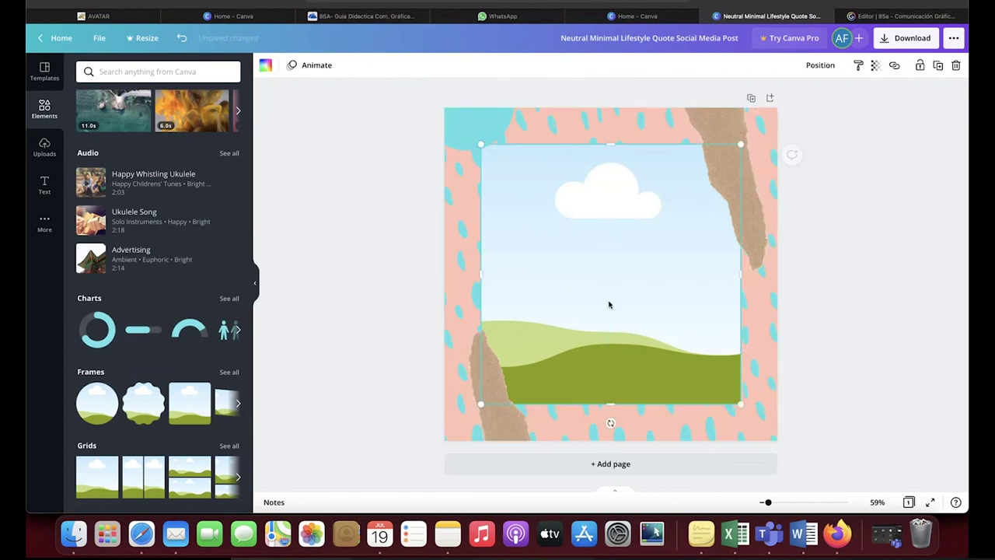
key("Delete")
left_click_drag(146, 478, 629, 276)
left_click_drag(776, 440, 671, 322)
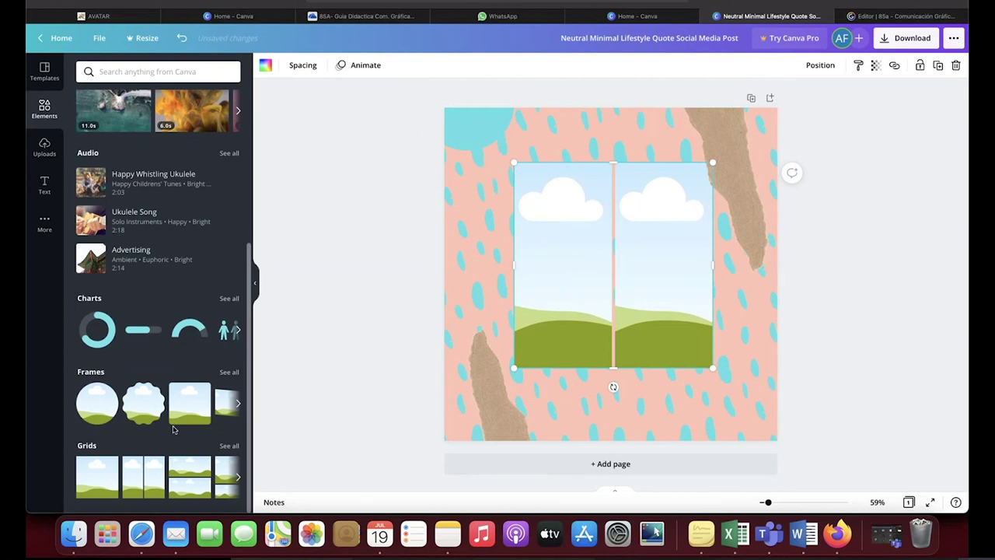
Examine the full Lines & Shapes collection of elements and the photos offered for the same search.
scroll(174, 430, "up", 5)
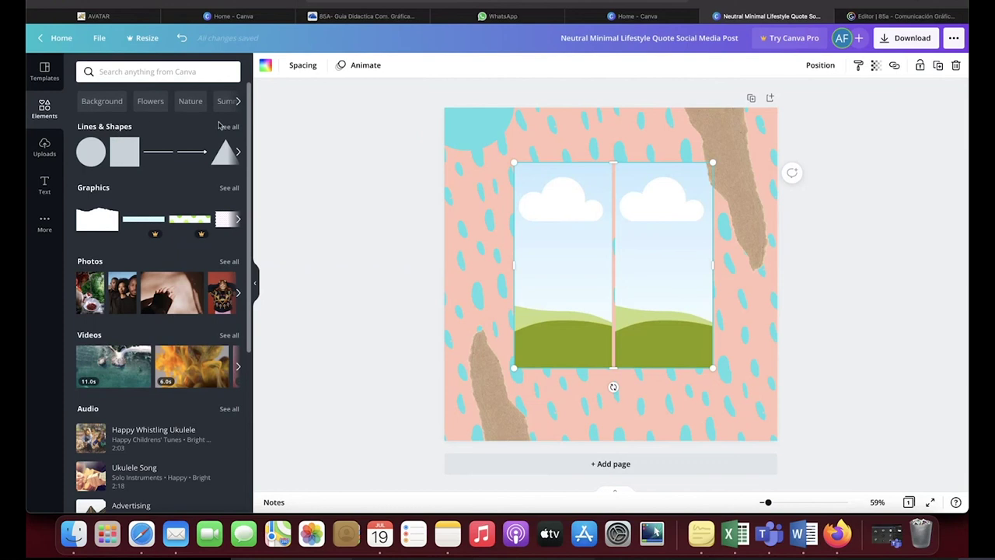
left_click(128, 131)
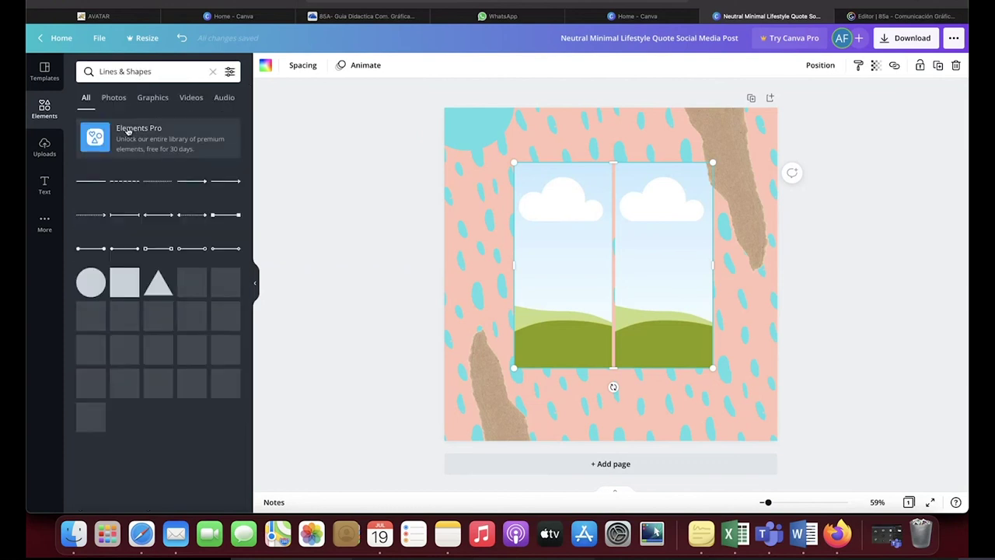
scroll(154, 199, "down", 1)
scroll(154, 200, "down", 10)
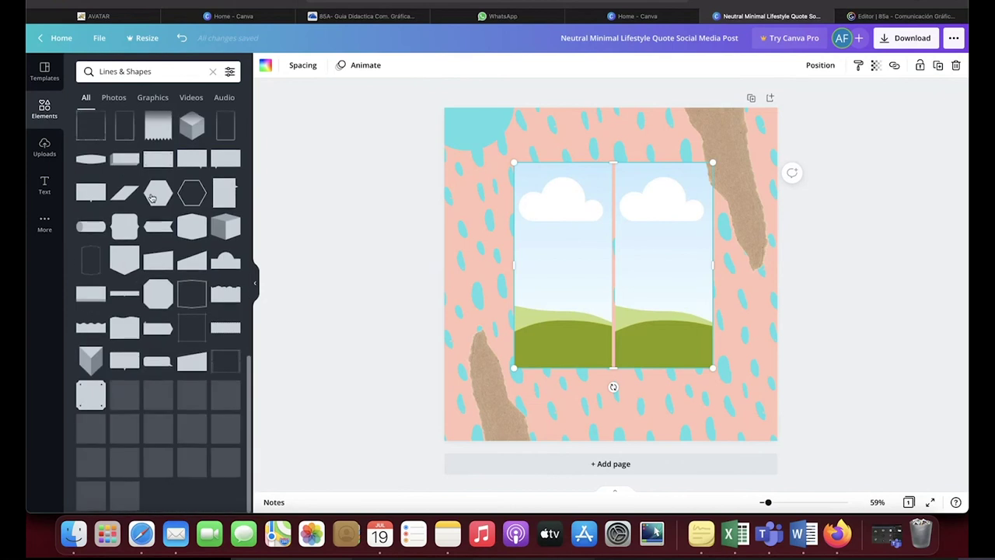
left_click(117, 99)
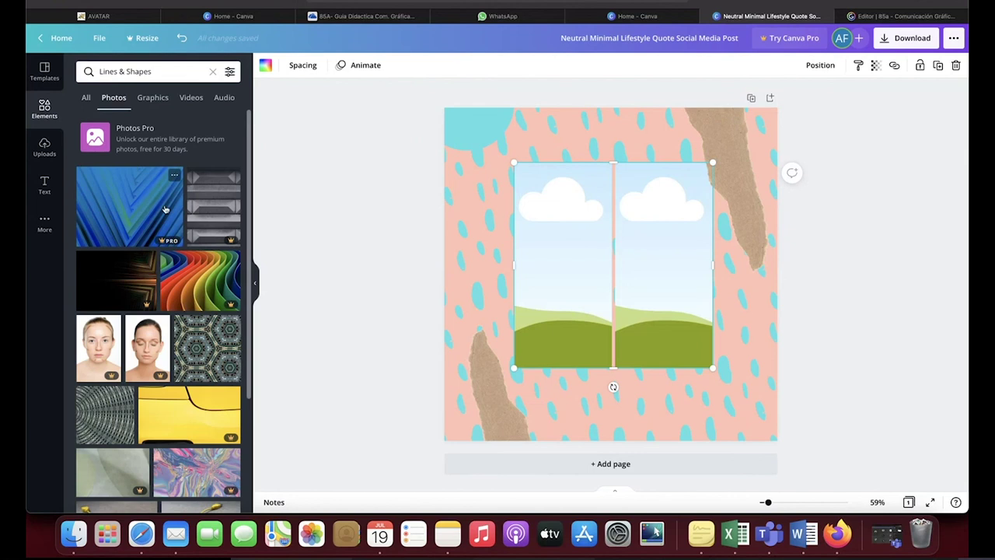
scroll(163, 207, "down", 1)
scroll(165, 209, "down", 5)
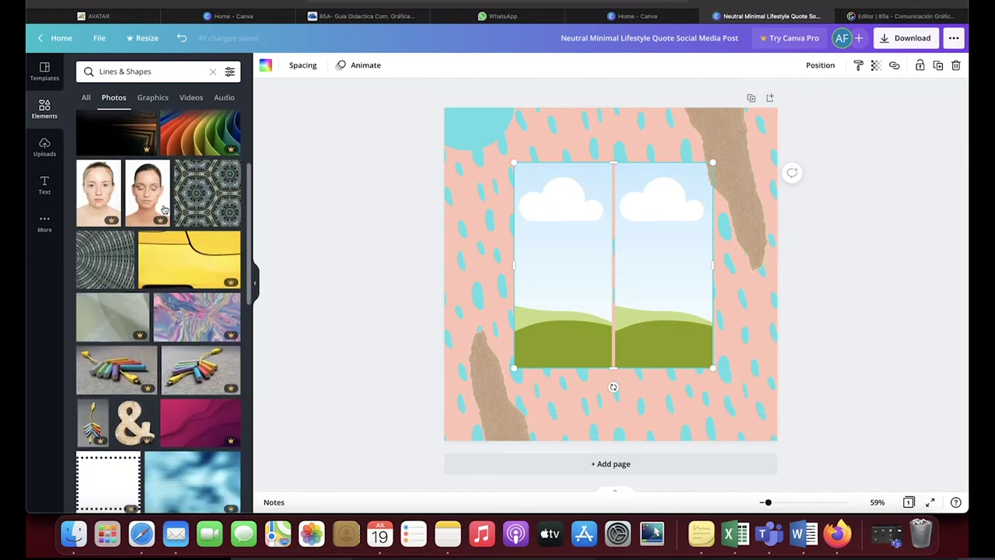
scroll(167, 212, "down", 5)
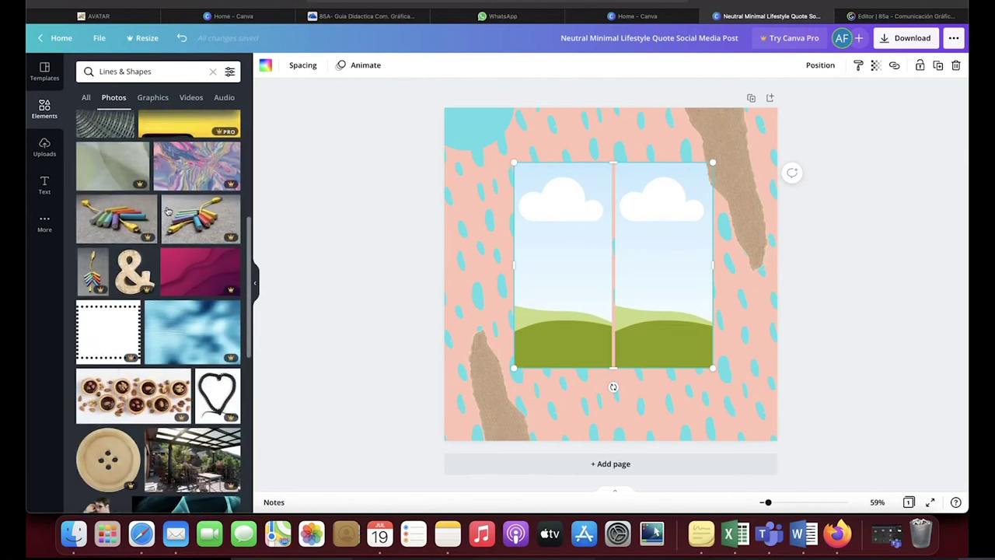
Examine the photos, graphics and videos offered for the Lines & Shapes search, and clear the search.
scroll(167, 212, "down", 6)
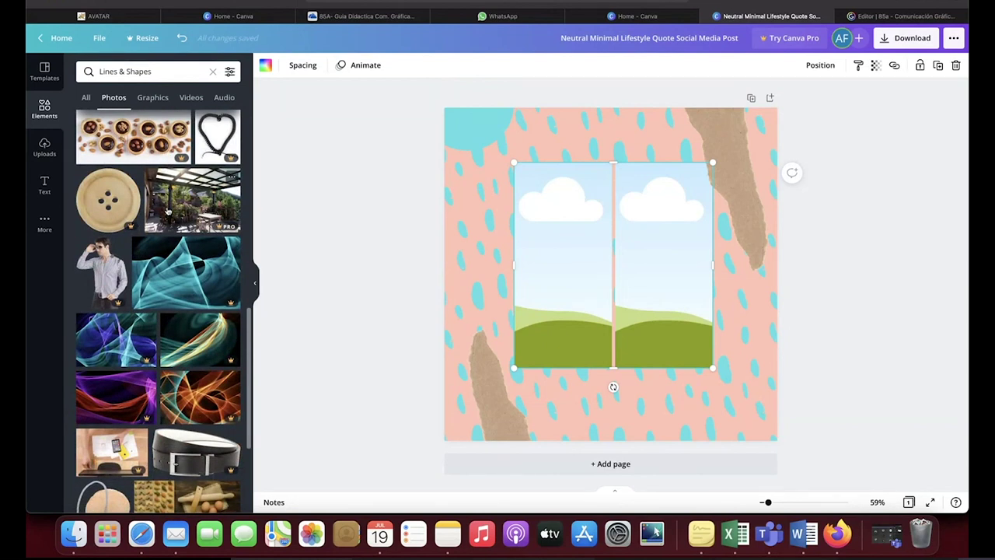
scroll(167, 210, "down", 10)
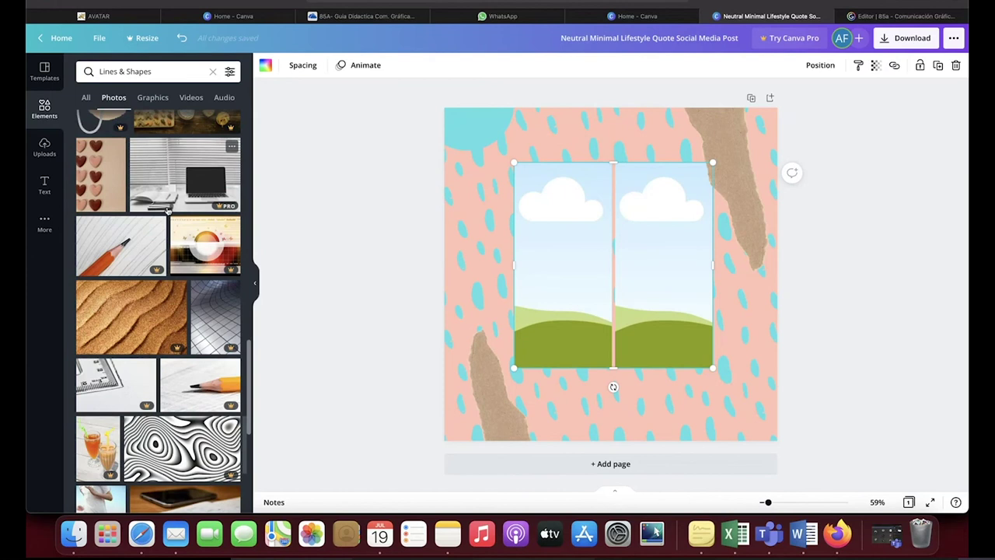
scroll(167, 210, "down", 6)
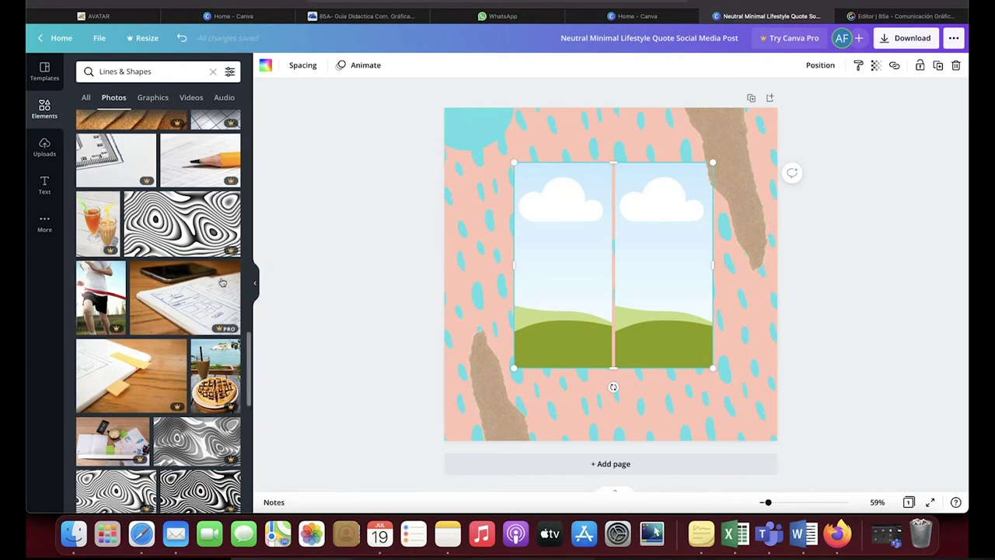
scroll(223, 281, "down", 5)
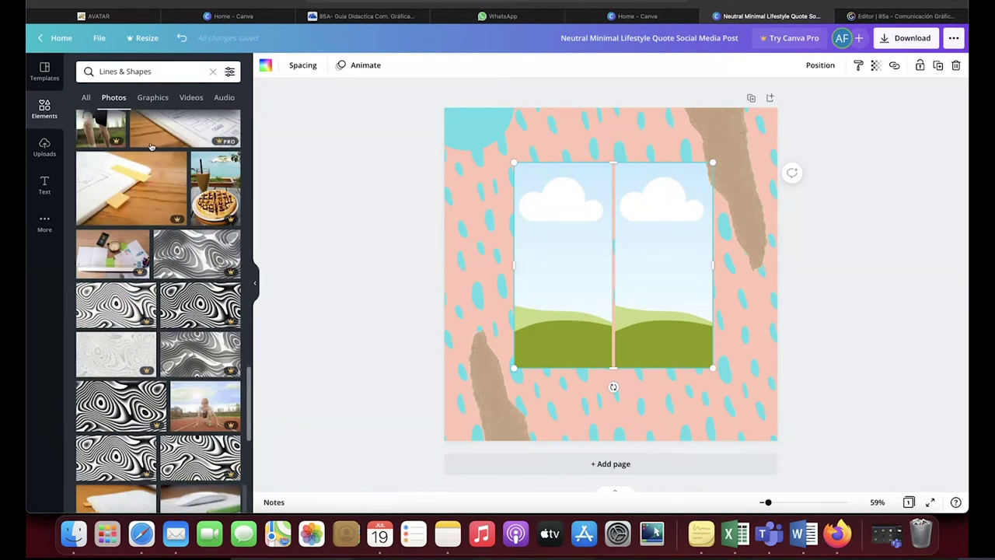
left_click(153, 98)
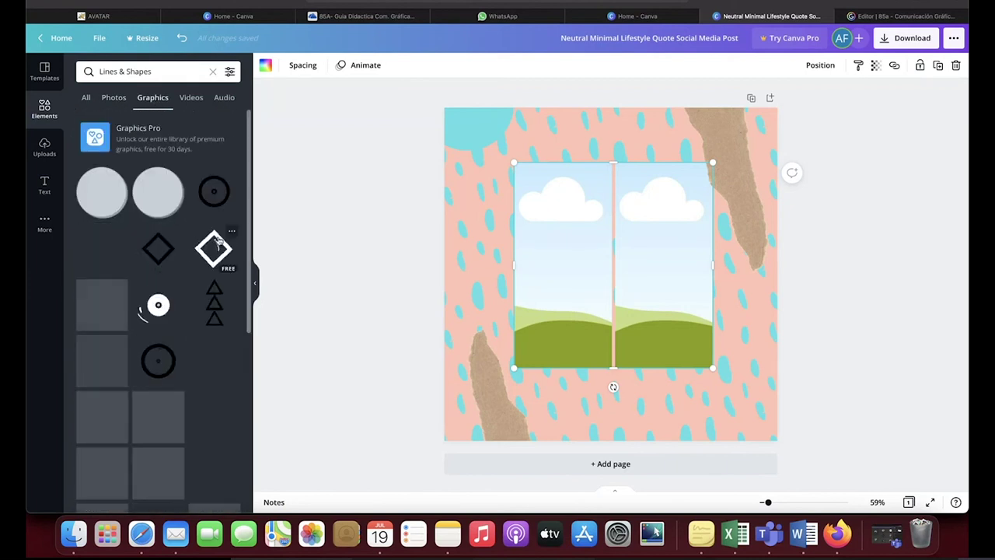
left_click(192, 98)
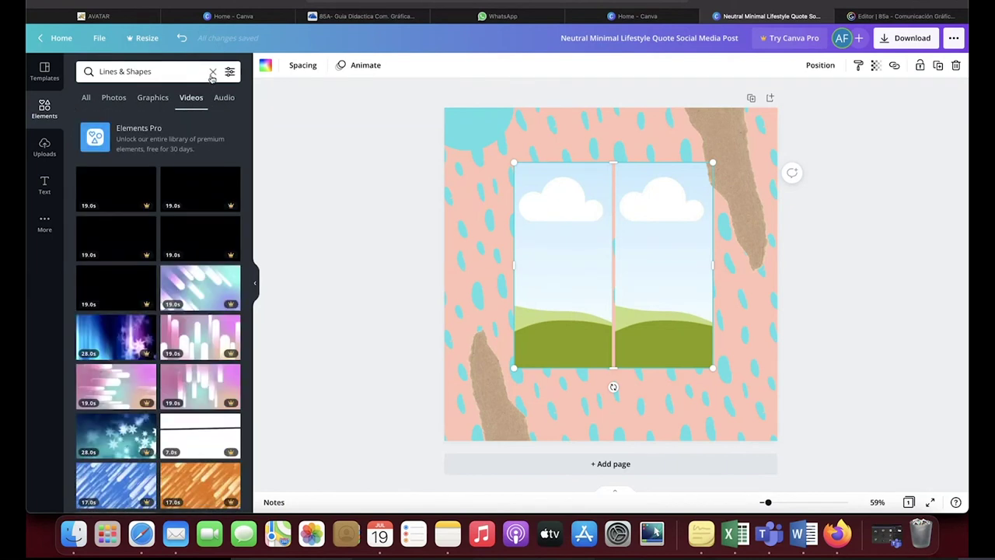
left_click(212, 72)
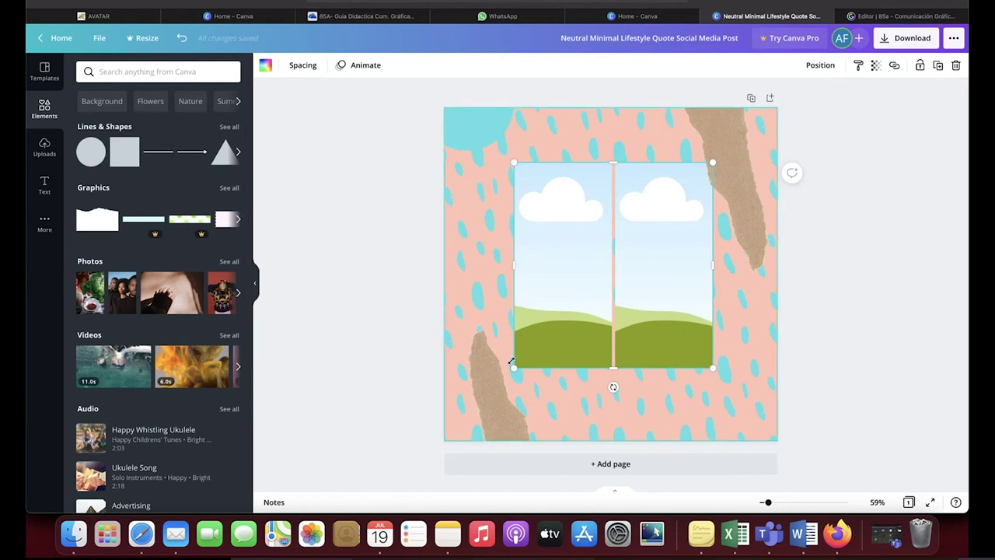
Enlarge the two-column grid slightly toward the page's lower-left corner and open the area for uploading own media.
left_click_drag(515, 367, 506, 377)
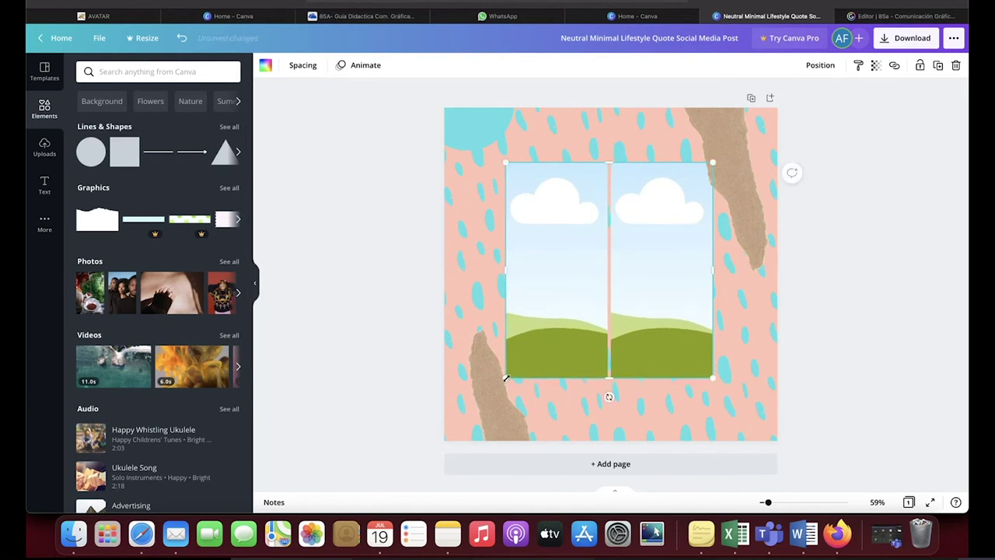
left_click(45, 149)
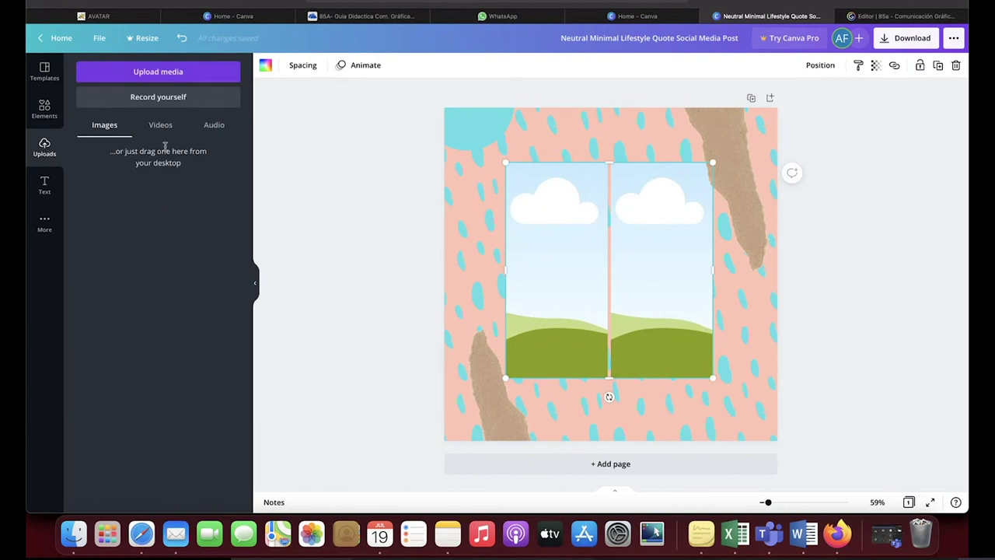
left_click(165, 76)
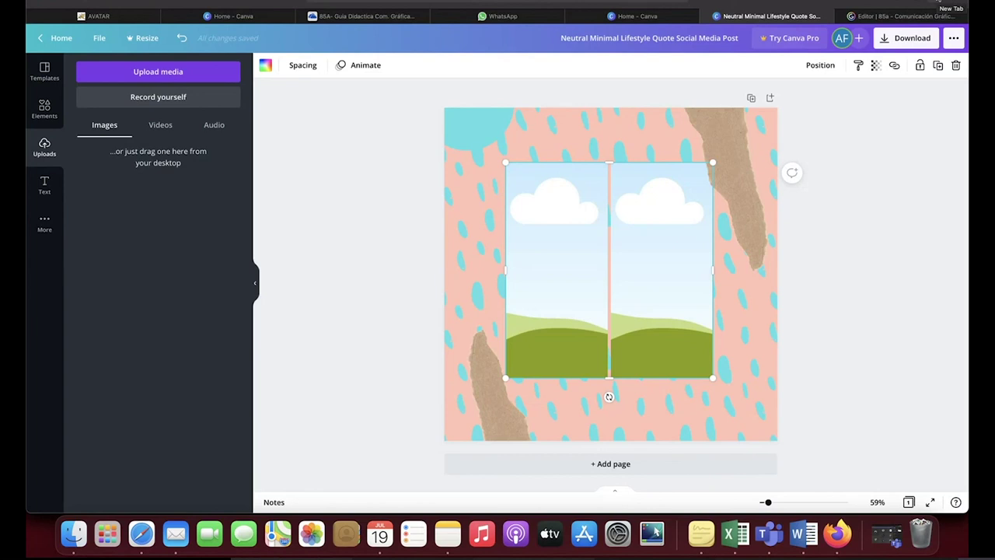
Open Google in a new browser tab and search its images for "niños".
left_click(957, 4)
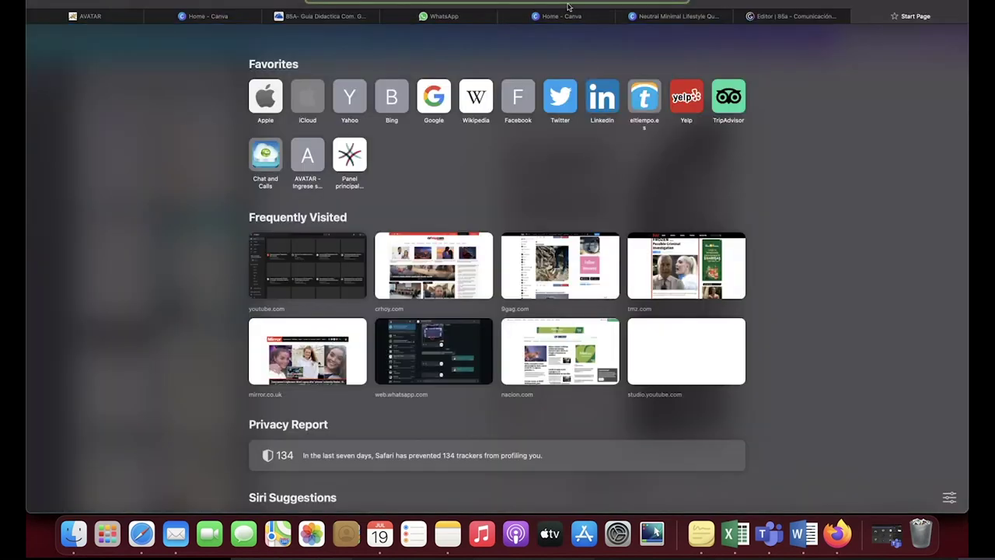
type("go")
key("Return")
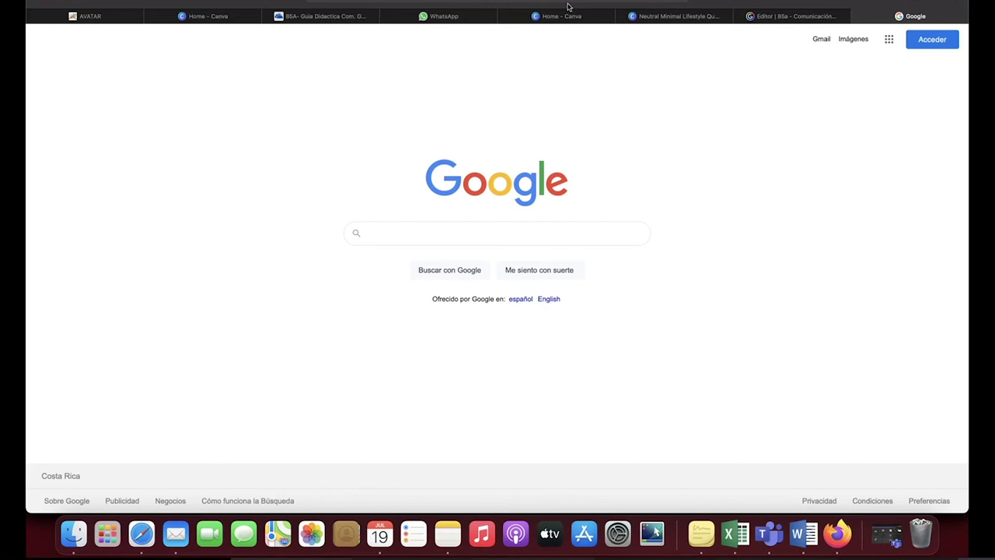
type("n")
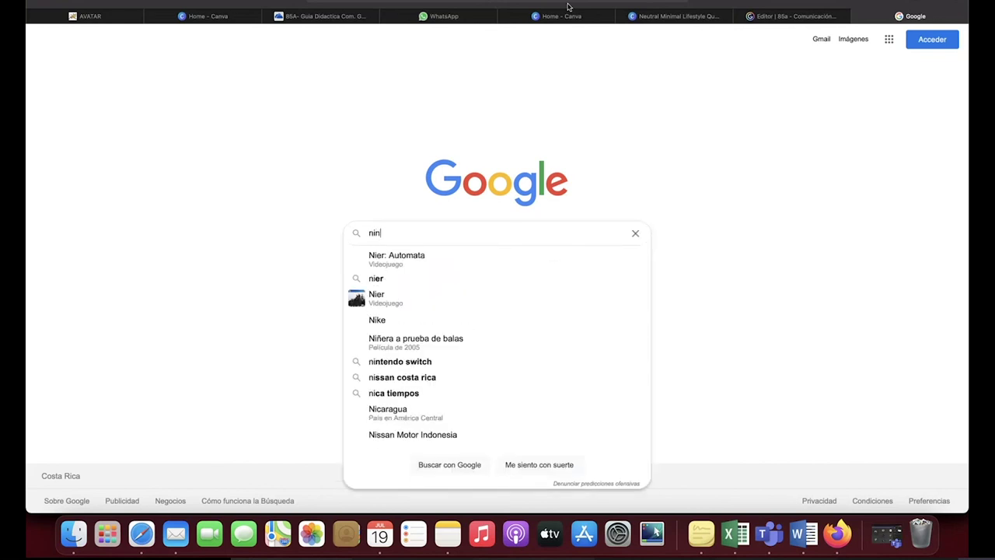
type("iños")
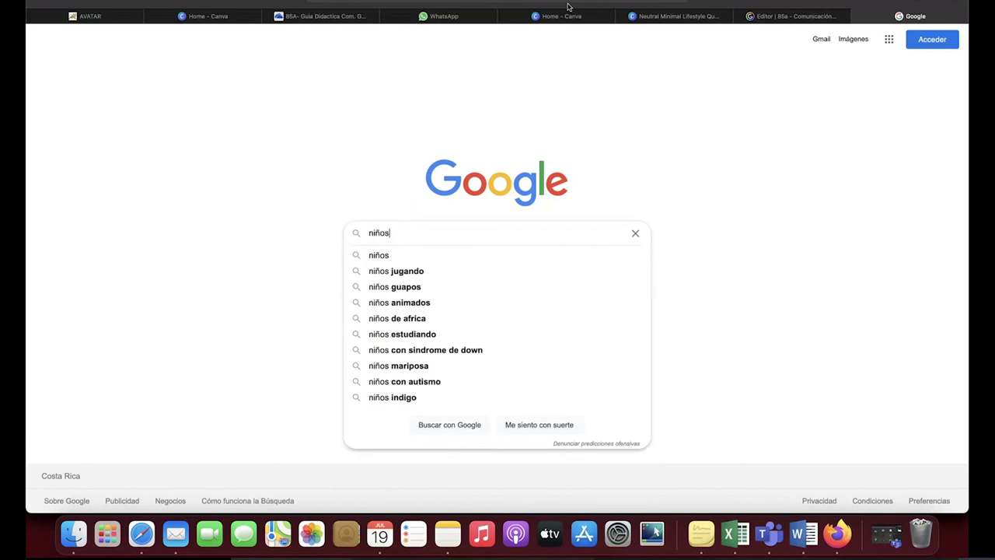
key("Return")
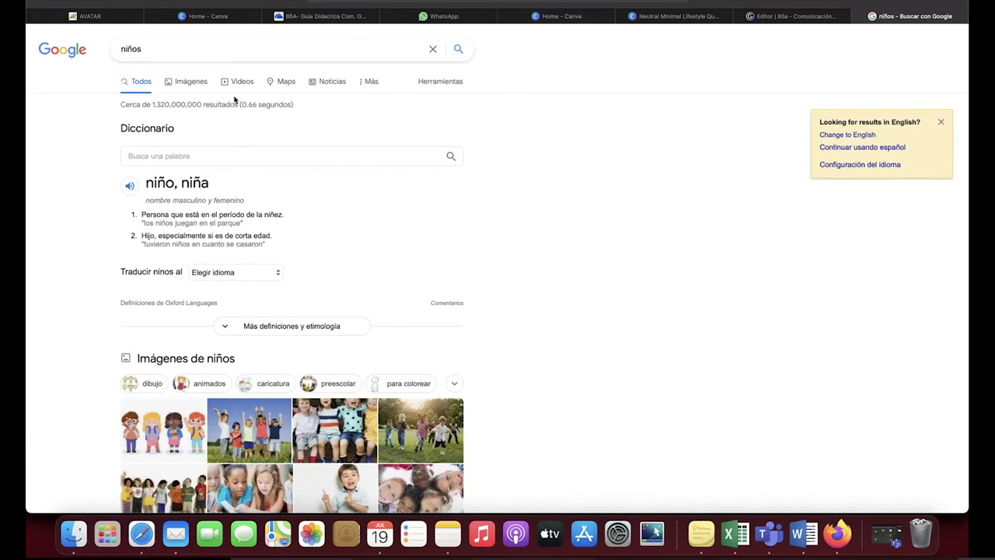
left_click(191, 82)
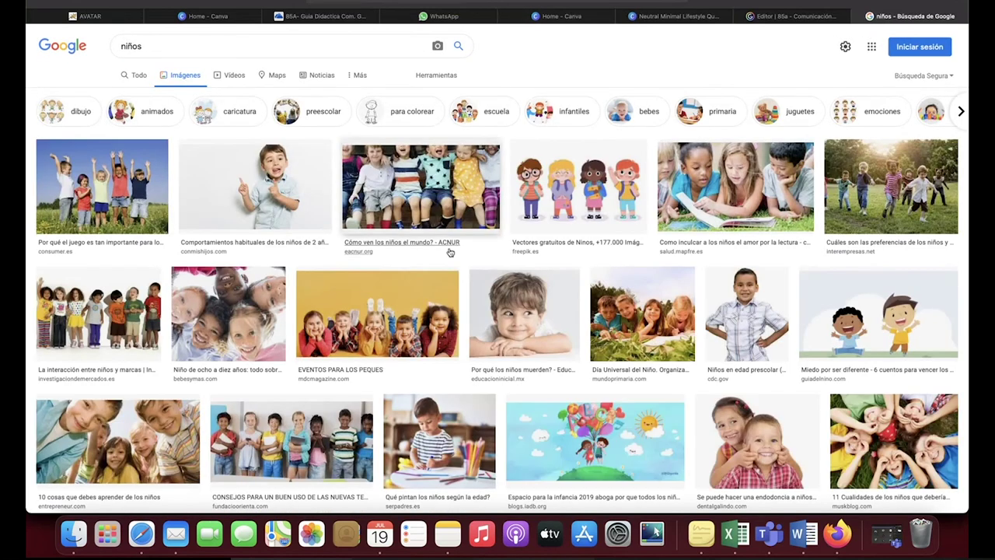
Save the picture of the boy resting his chin on his arms to the Downloads folder.
scroll(451, 251, "down", 1)
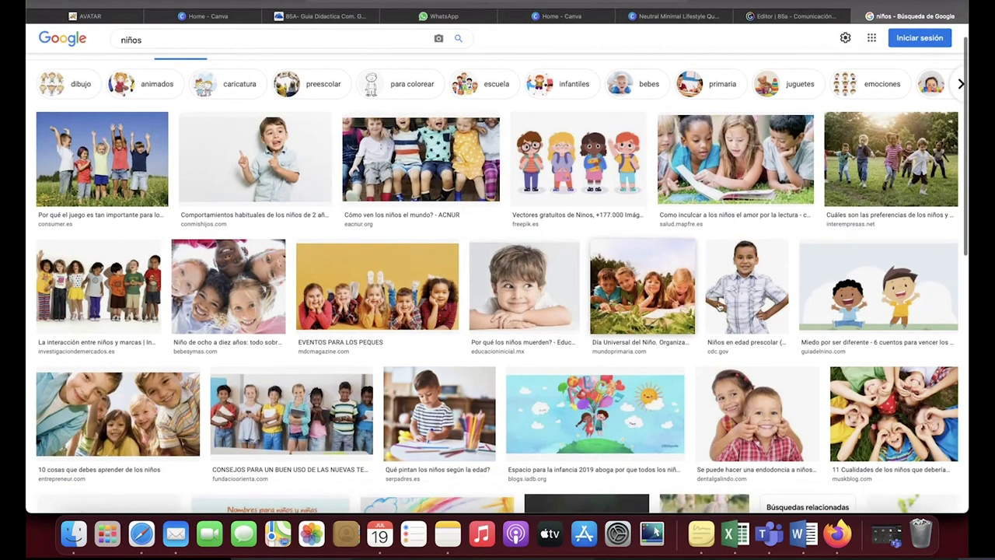
right_click(513, 288)
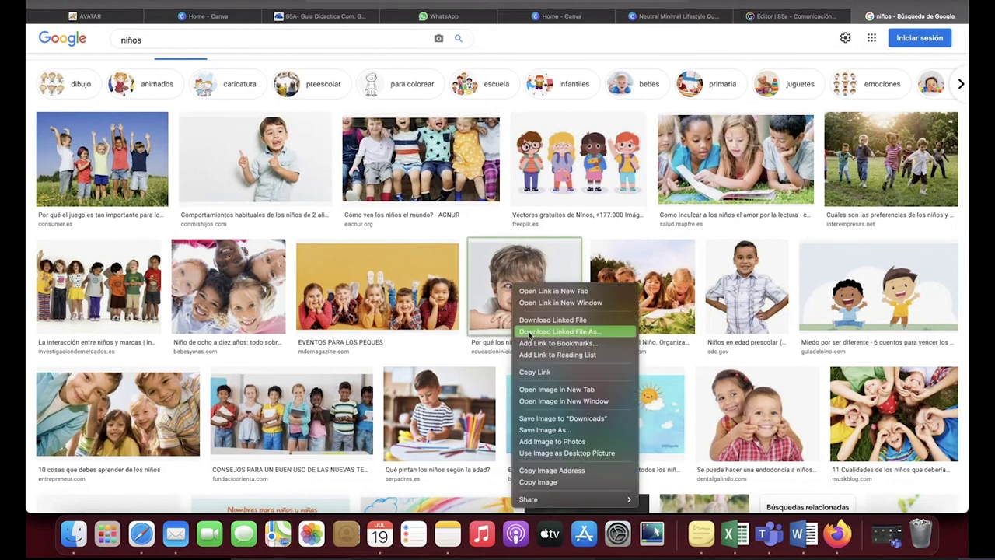
left_click(573, 431)
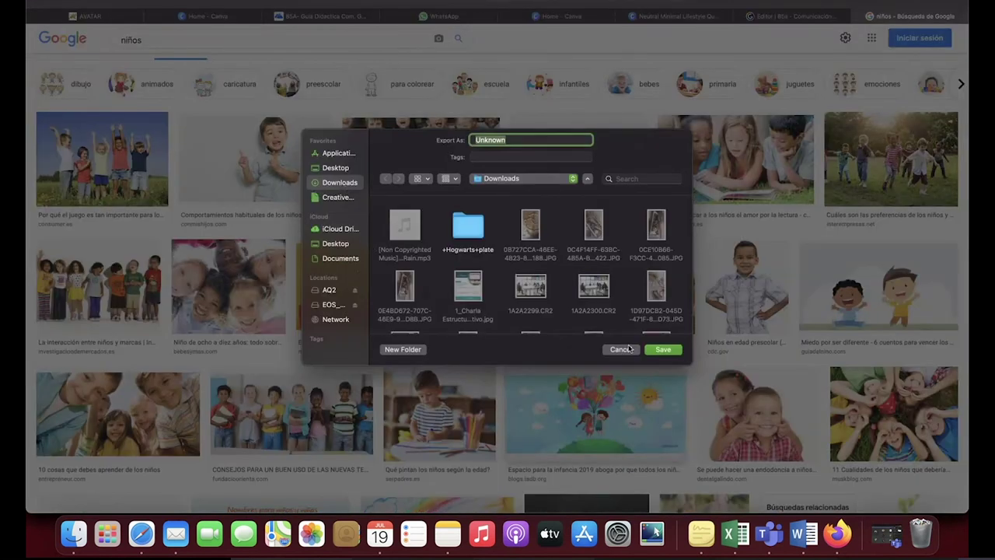
left_click(663, 350)
Save the picture of the cheering girl with both thumbs up to the Downloads folder.
scroll(663, 352, "down", 2)
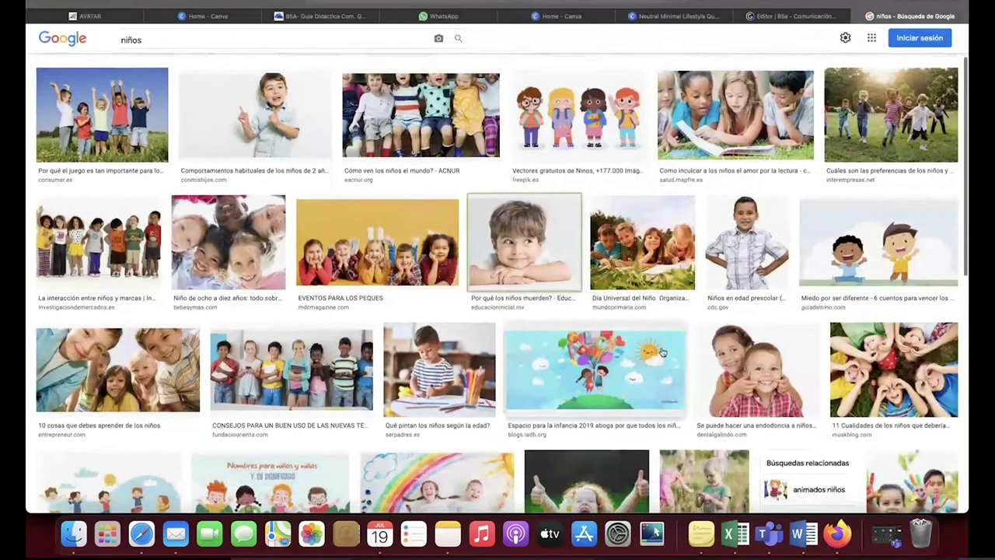
scroll(663, 351, "down", 2)
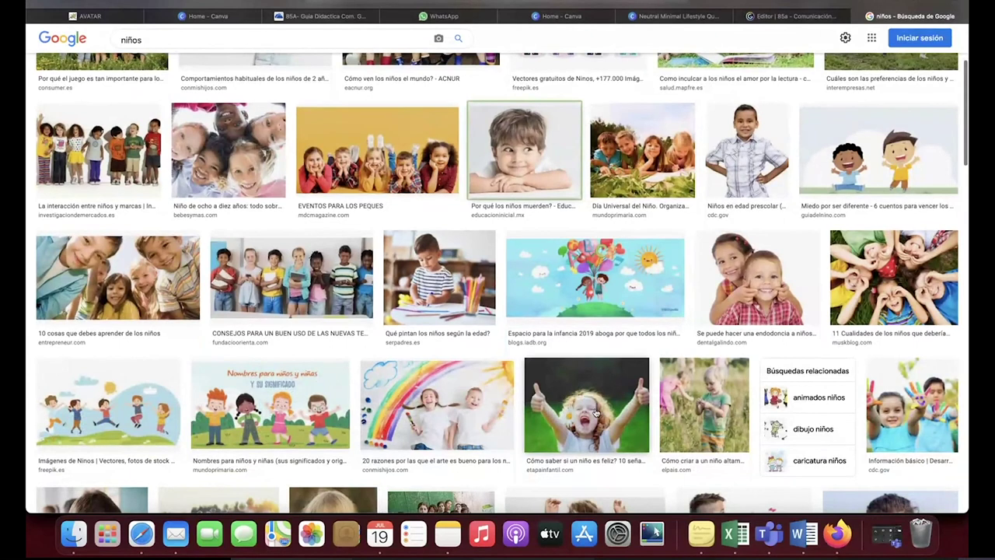
right_click(596, 413)
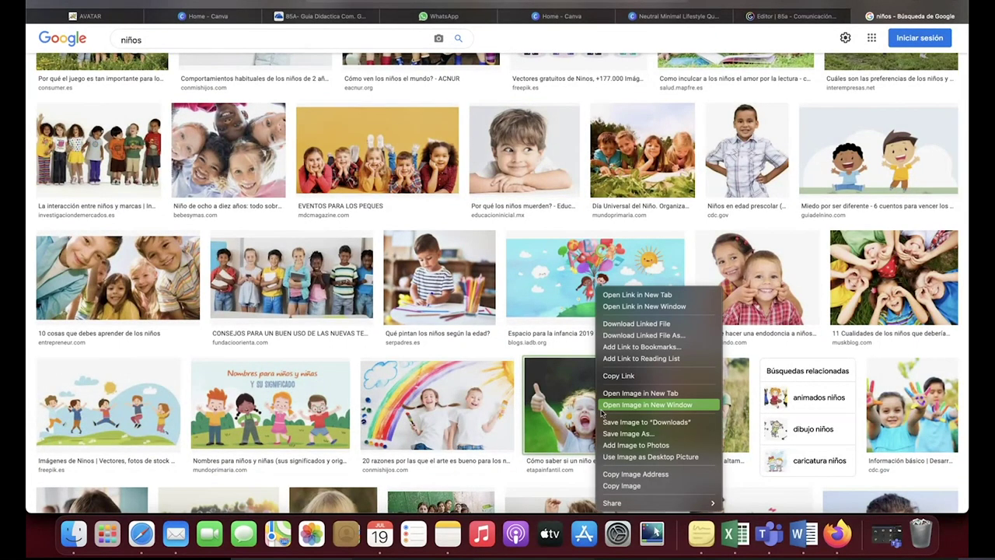
left_click(615, 434)
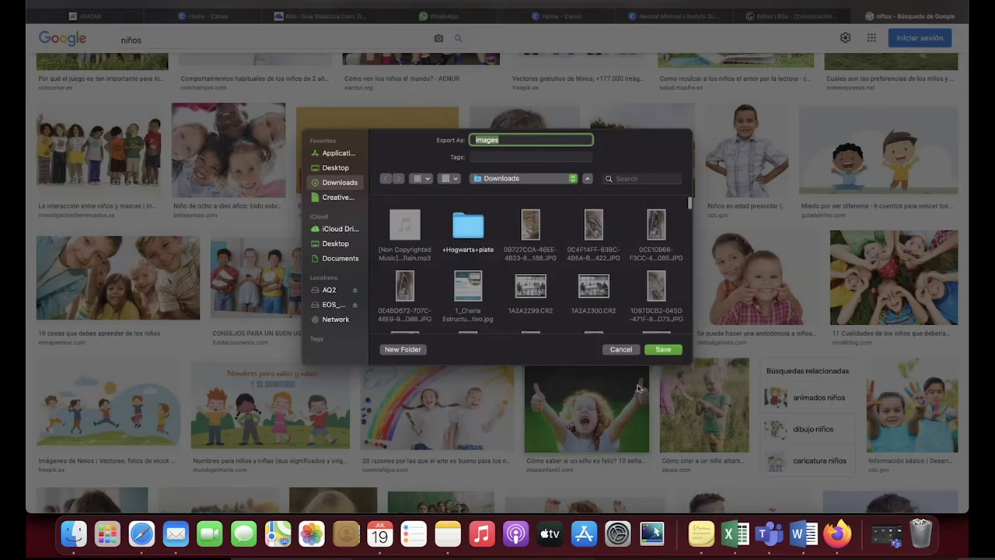
left_click(653, 354)
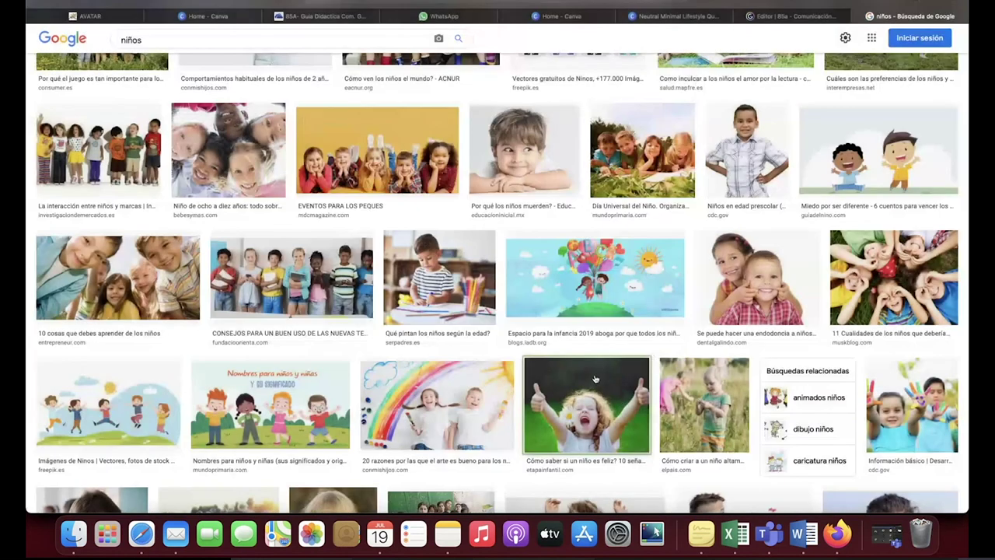
Return to the Canva design and upload the image files "images" and "Unknown" from the device's Downloads folder.
left_click(654, 17)
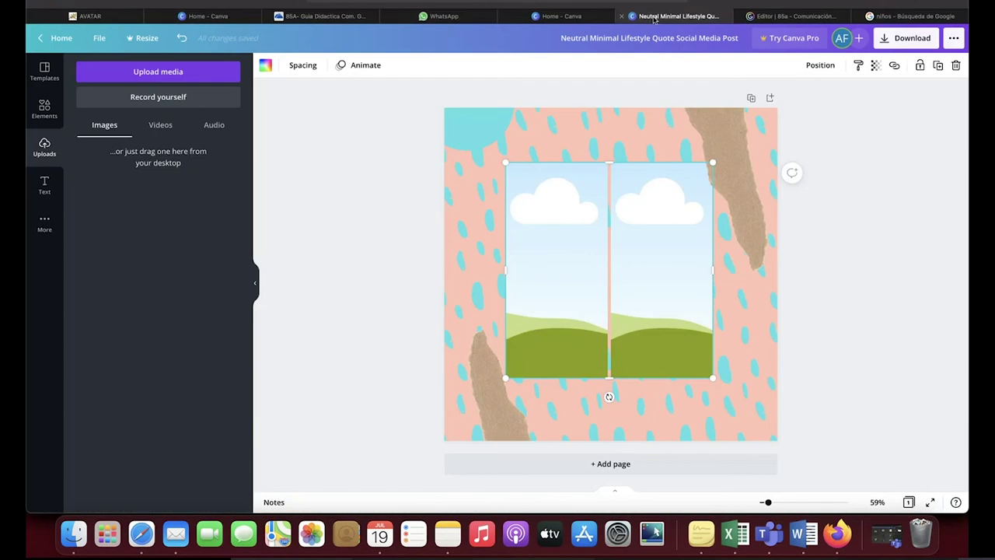
left_click(160, 72)
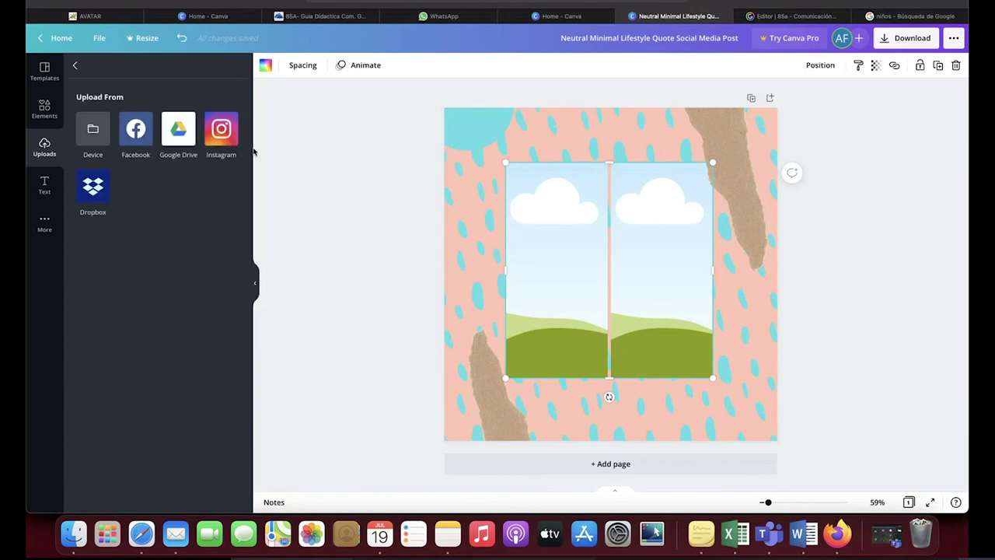
left_click(94, 132)
left_click(284, 137)
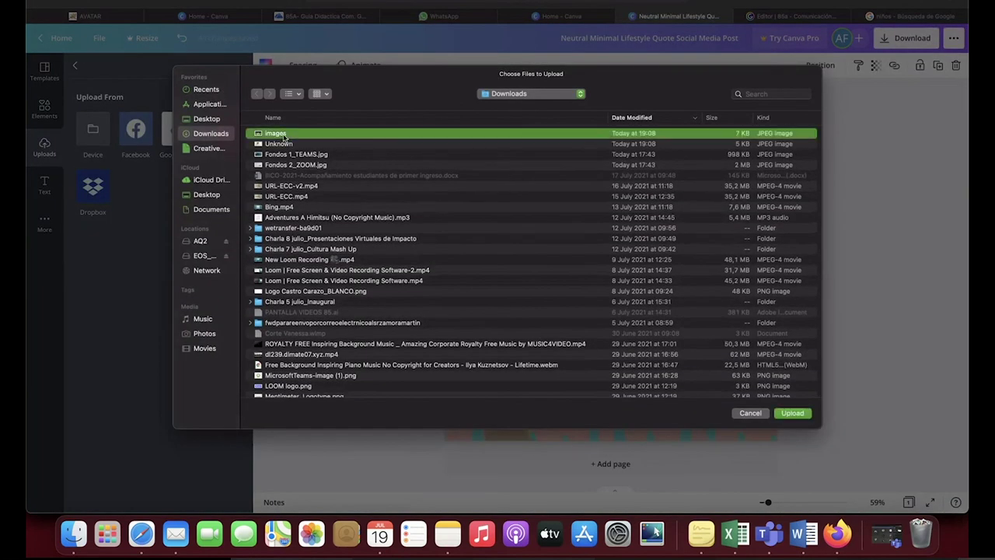
left_click(287, 145, "shift")
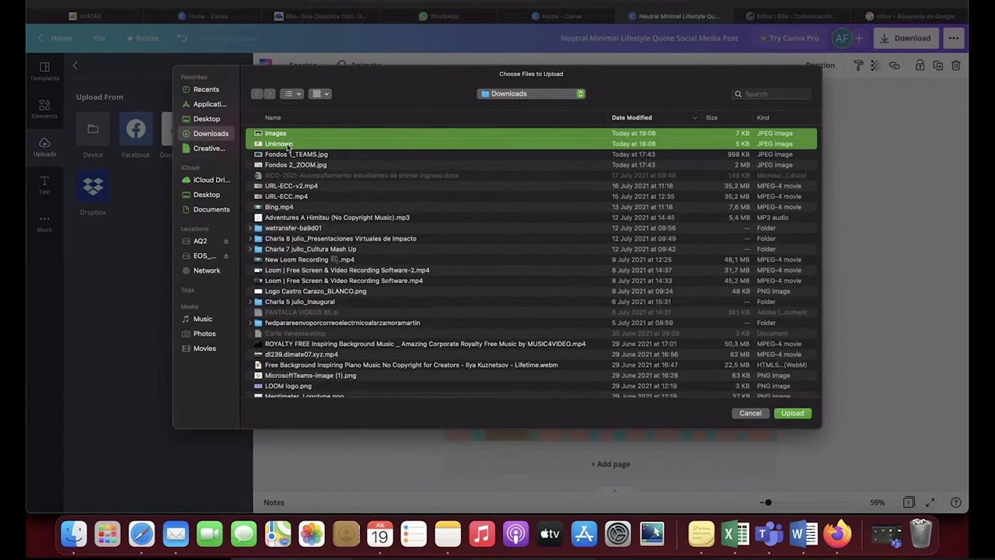
left_click(785, 414)
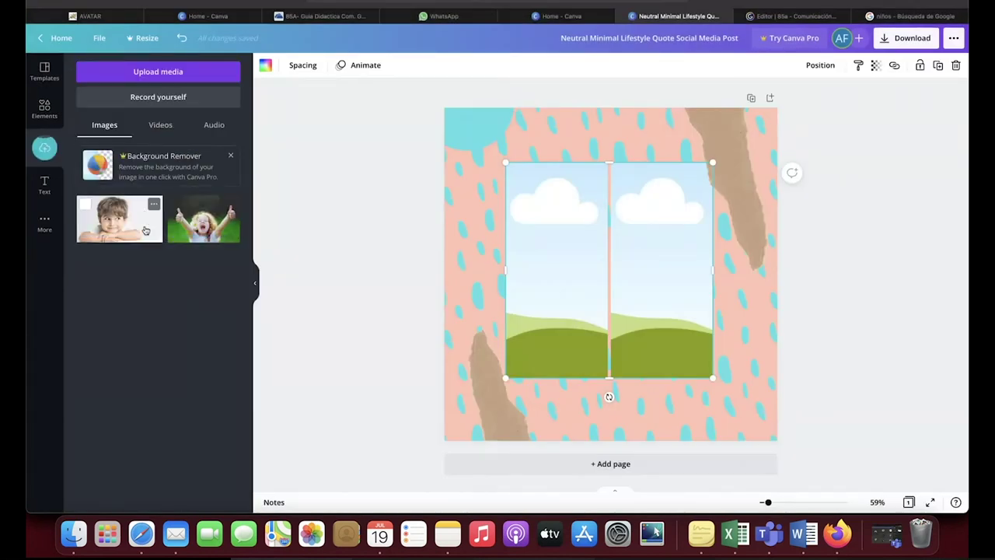
Fill the grid's left column with the uploaded boy photo and the right column with the girl photo.
left_click_drag(126, 225, 517, 264)
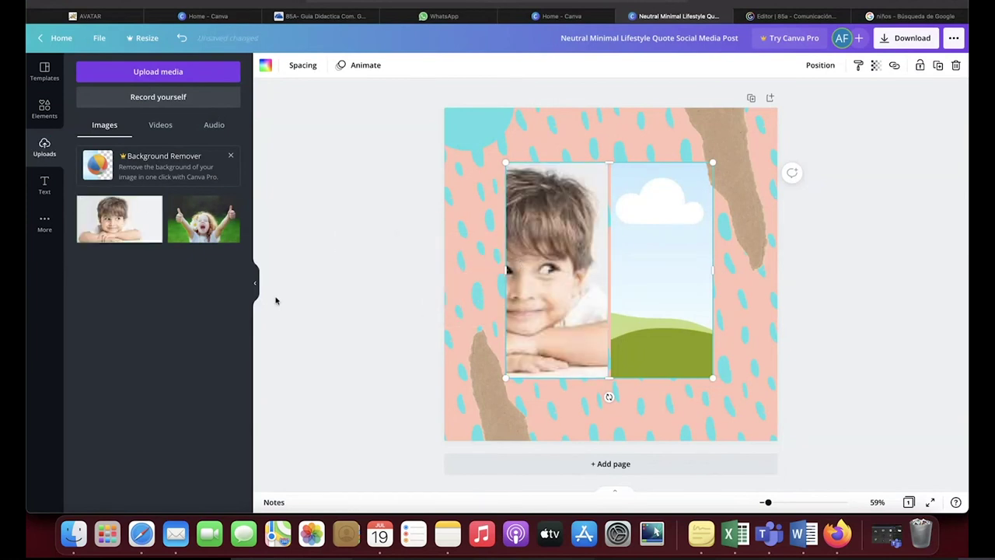
left_click_drag(201, 233, 643, 309)
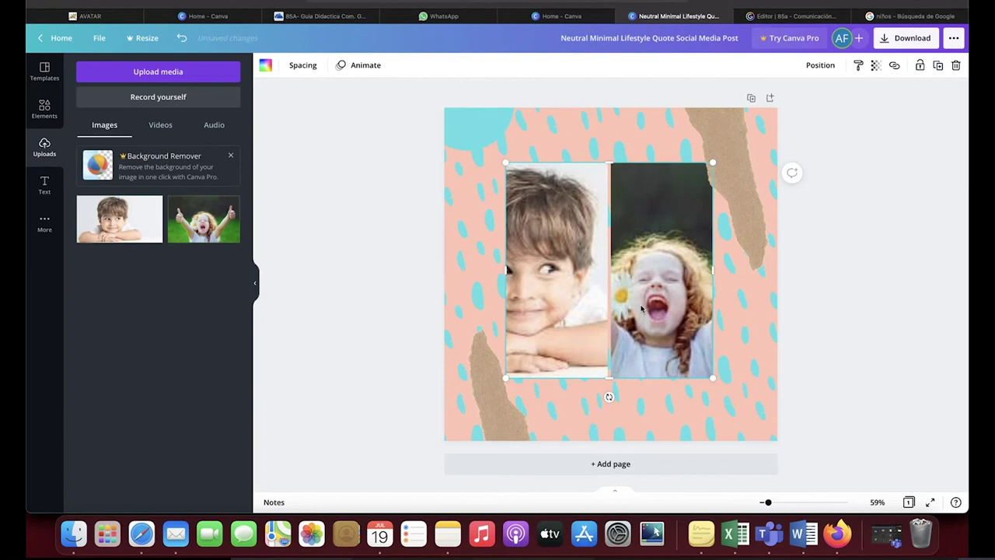
left_click(366, 268)
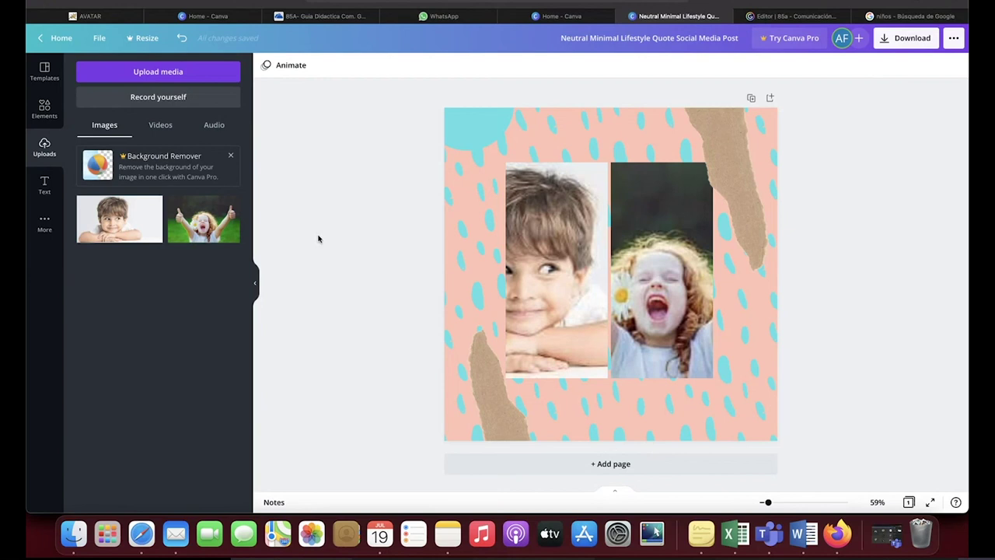
Remove the boy and girl photos from the grid, leaving both columns empty.
left_click(573, 267)
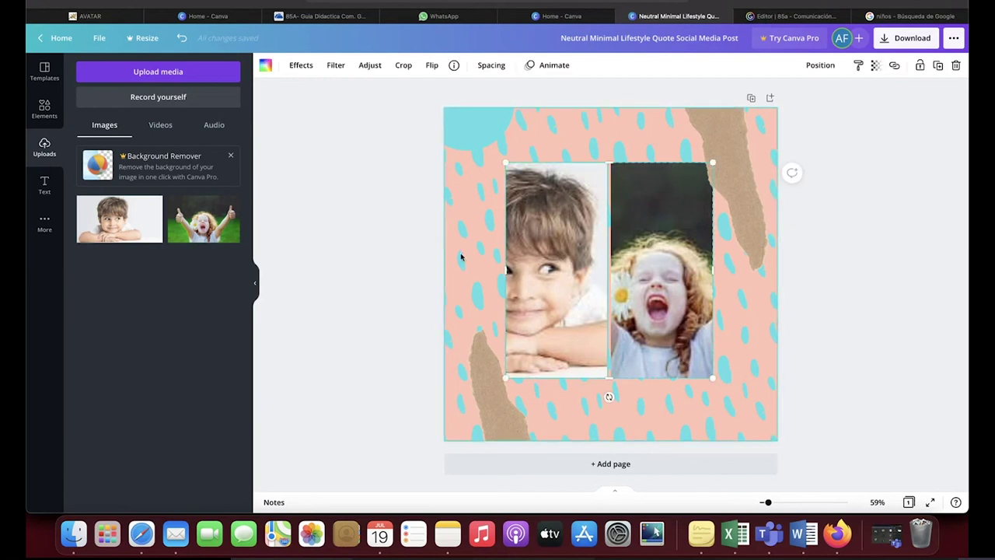
key("Delete")
left_click(634, 263)
key("Delete")
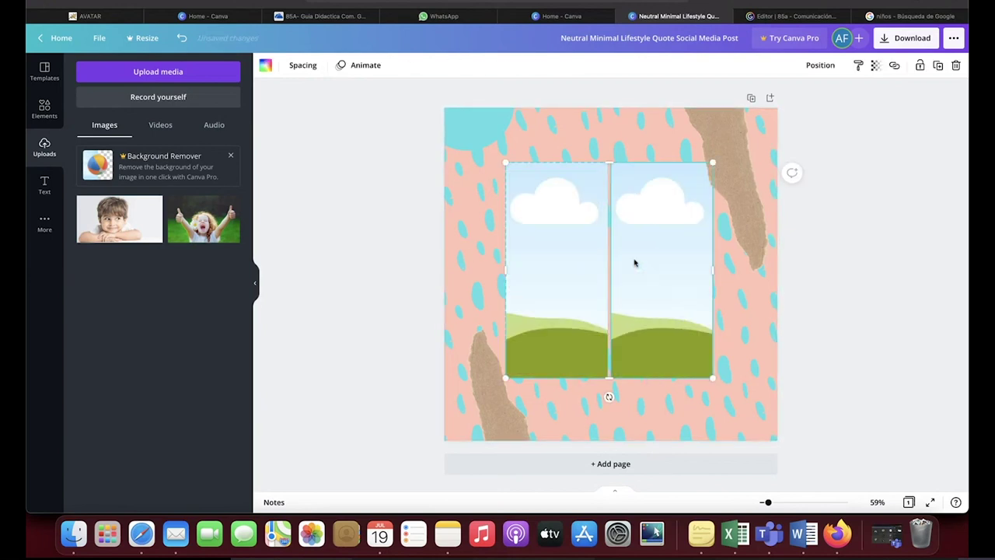
Delete the empty two-column grid from the post and bring up the grid elements.
left_click(44, 109)
scroll(163, 300, "down", 5)
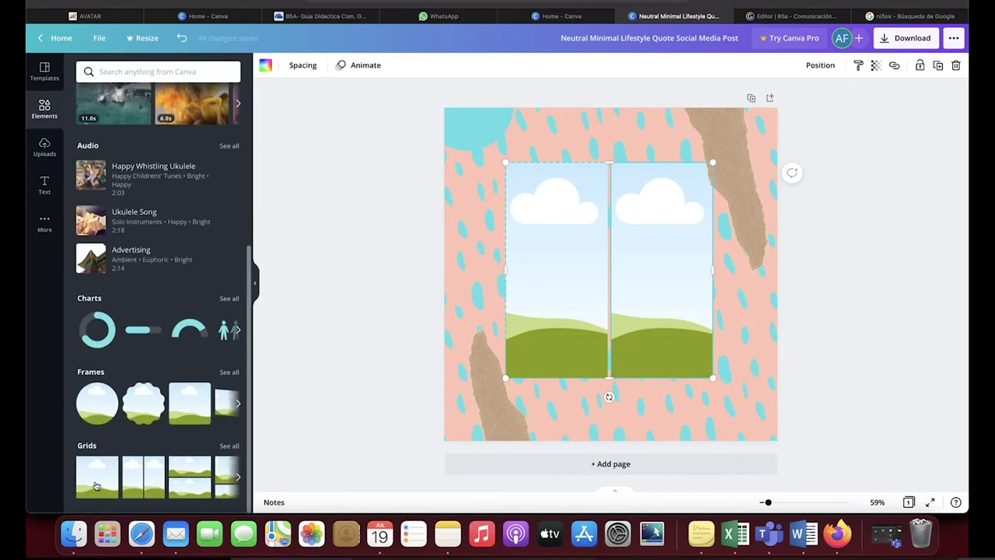
key("Delete")
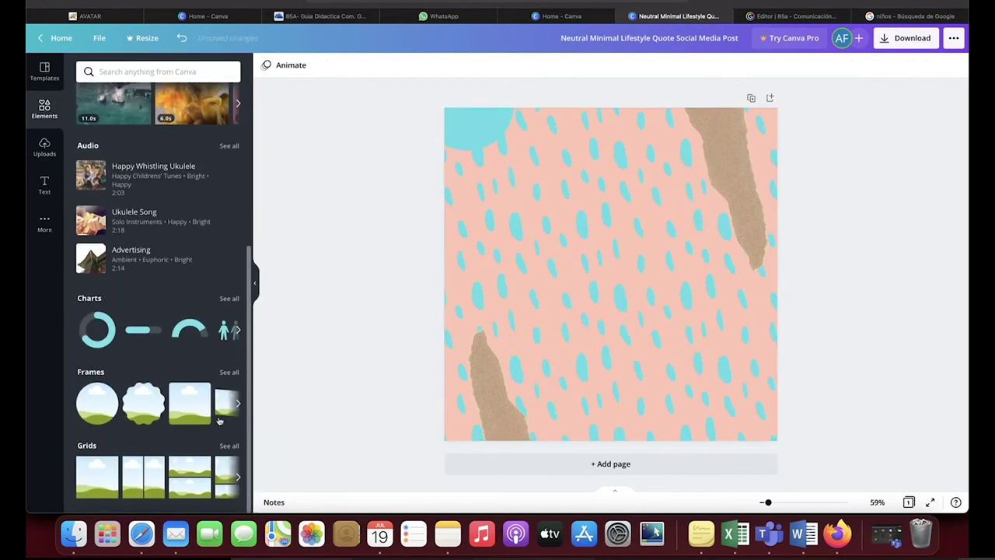
Add a single-cell grid to the post, then resize and position it to cover most of the central area.
left_click_drag(87, 484, 630, 275)
left_click_drag(774, 442, 627, 311)
left_click_drag(549, 249, 637, 320)
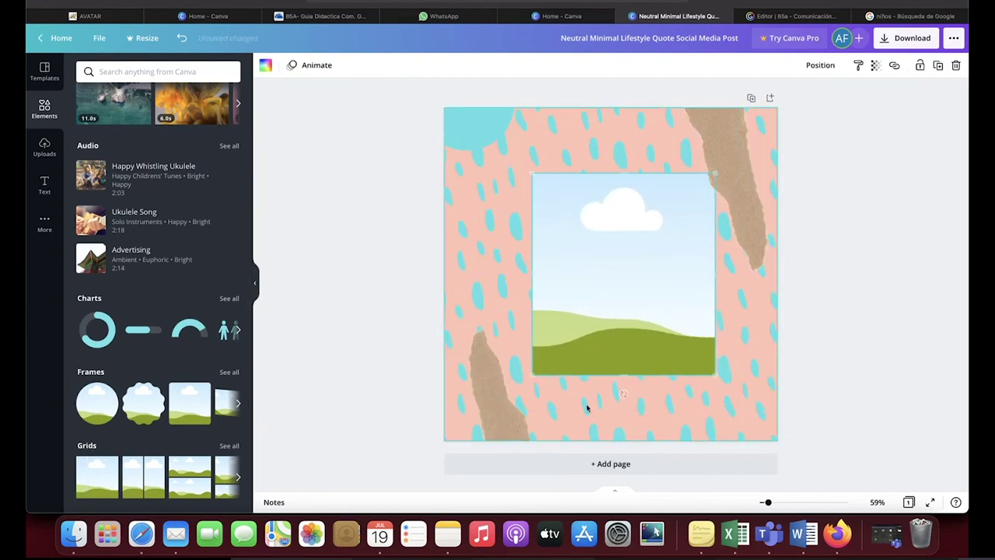
left_click_drag(531, 377, 486, 406)
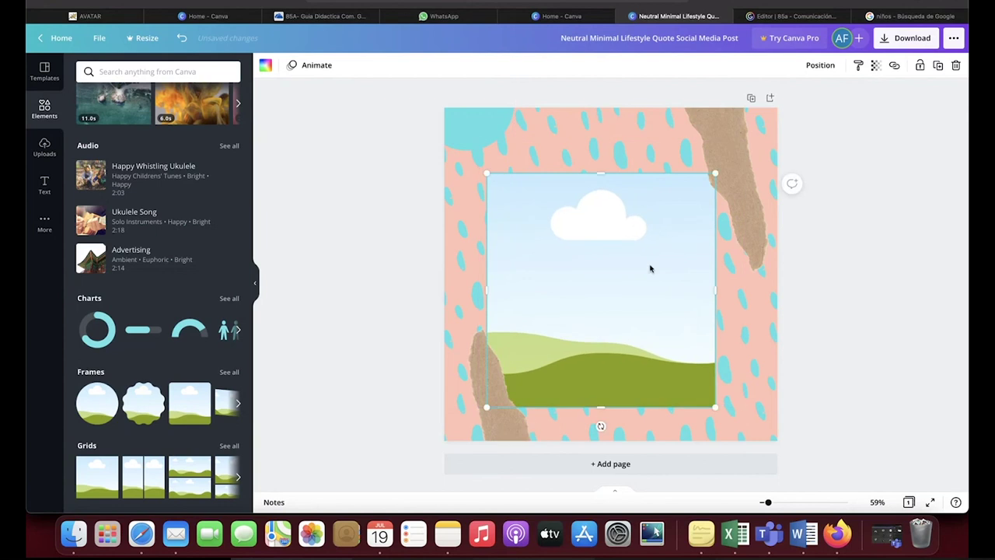
left_click_drag(714, 172, 744, 137)
left_click_drag(648, 213, 646, 205)
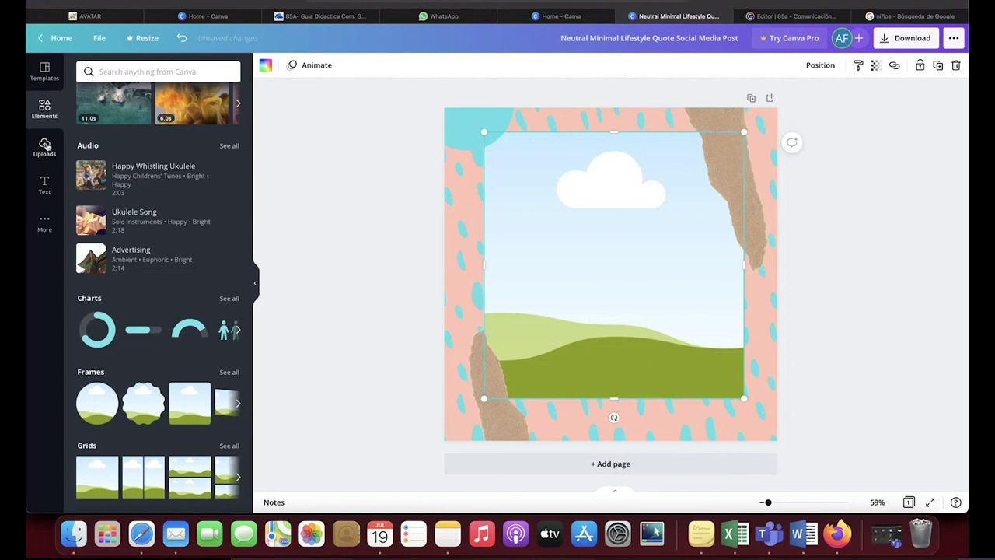
Fill the single-cell grid with the uploaded boy photo and shift it slightly right.
left_click(44, 146)
left_click_drag(115, 221, 611, 287)
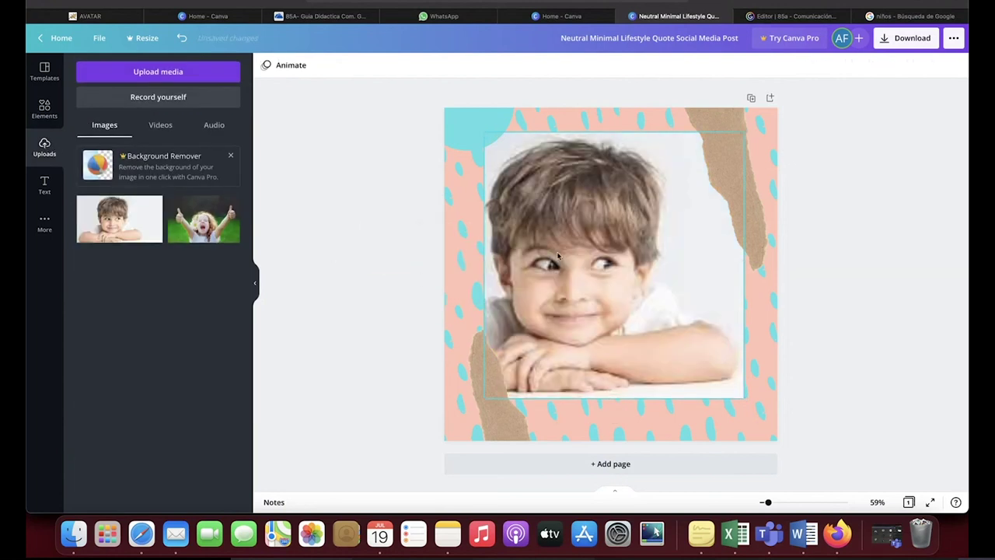
left_click_drag(559, 258, 566, 257)
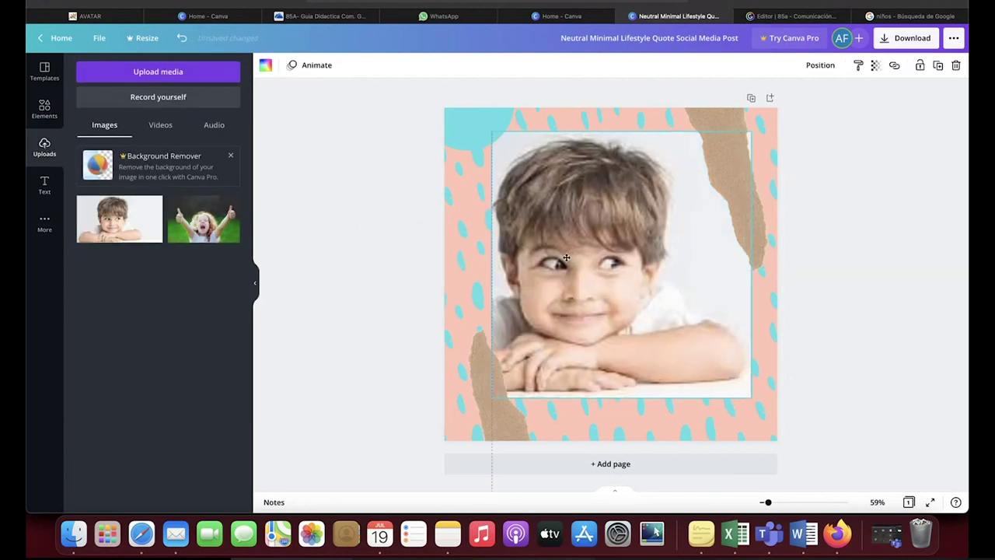
left_click(374, 240)
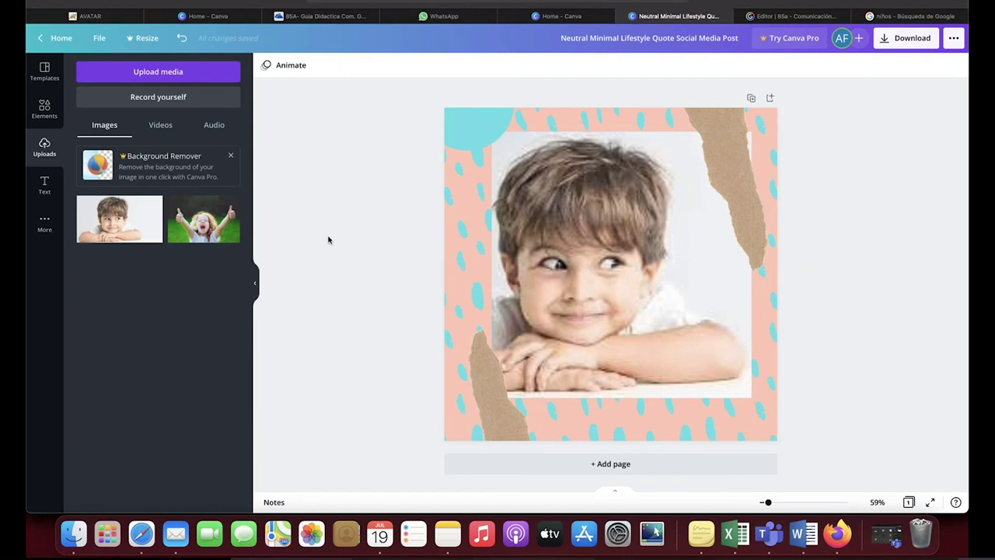
Look through the ready-made text styles in the text library.
left_click(45, 185)
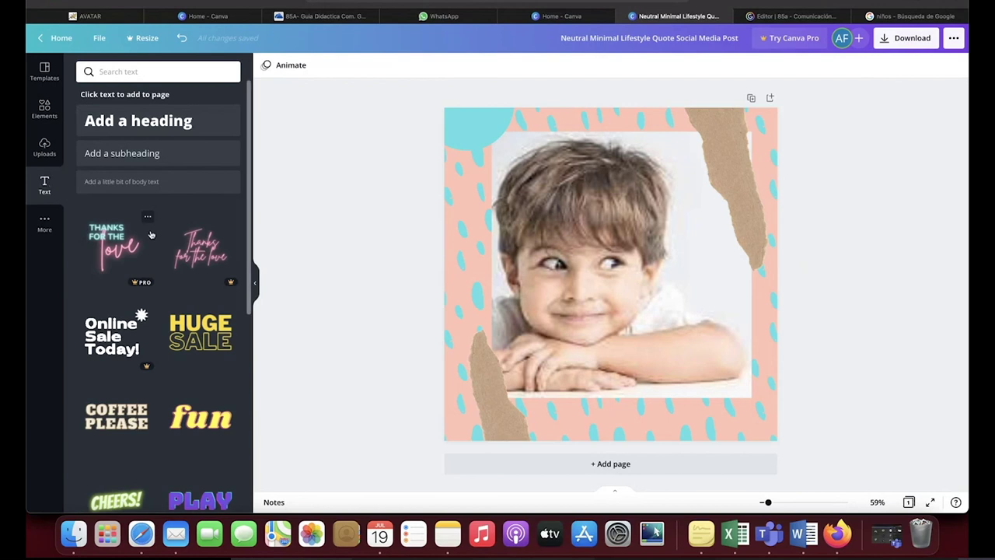
scroll(151, 234, "down", 5)
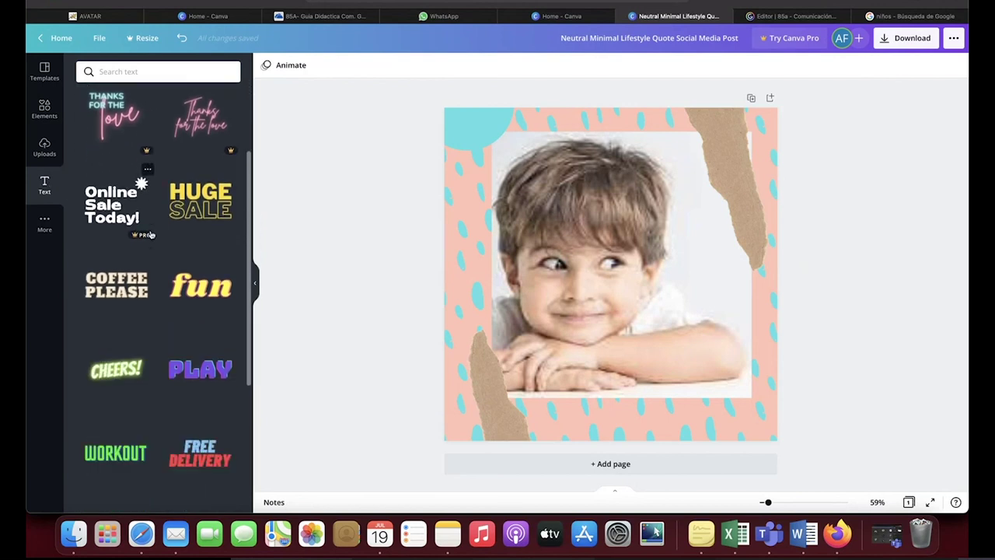
scroll(151, 234, "down", 7)
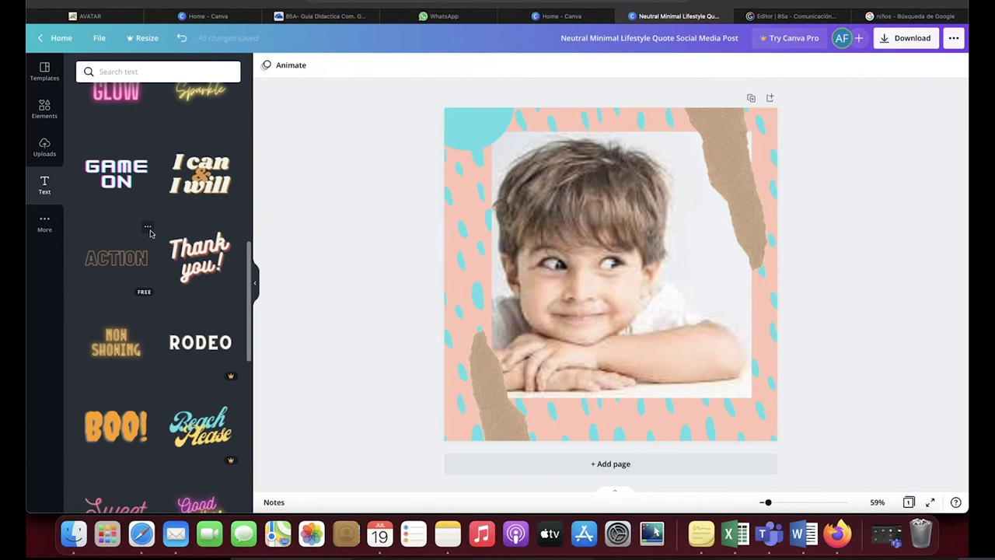
scroll(151, 233, "down", 6)
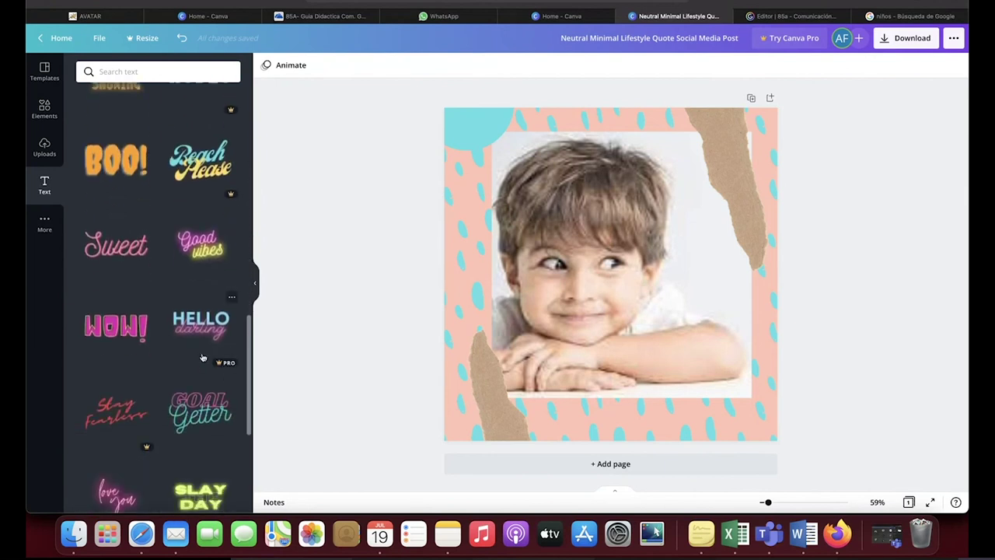
scroll(191, 355, "down", 8)
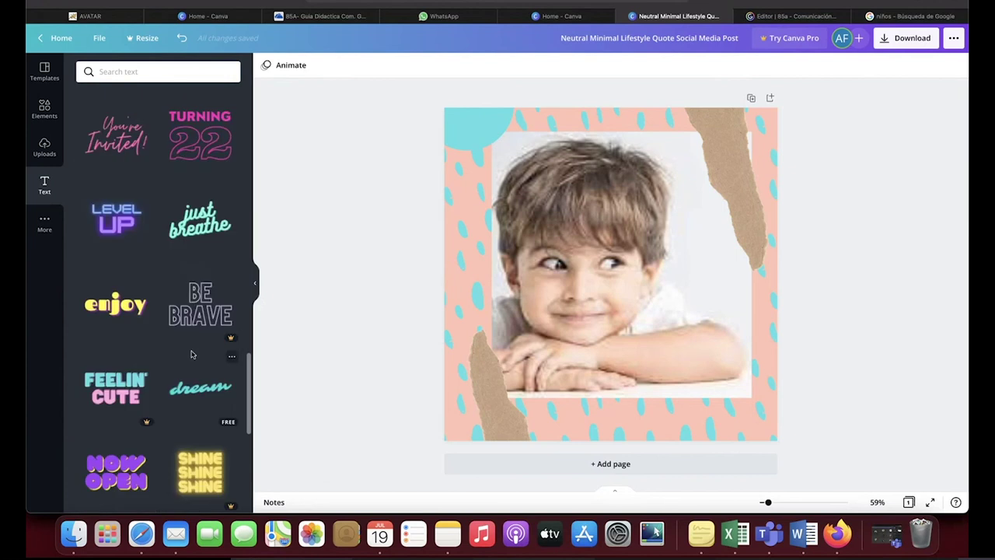
scroll(192, 355, "down", 3)
scroll(192, 355, "up", 15)
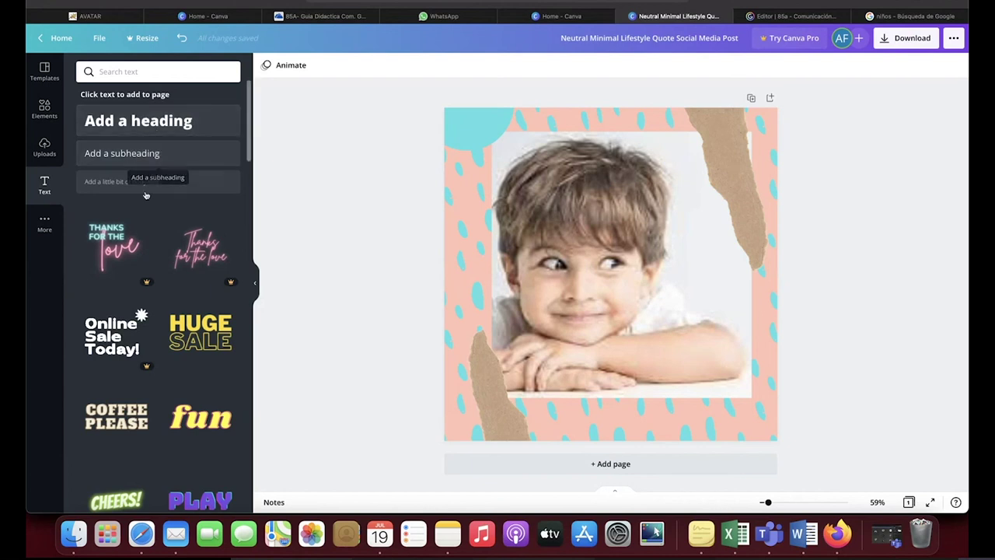
Add a heading reading "Inviados a la fiesta" and place it across the lower part of the boy photo.
left_click(162, 132)
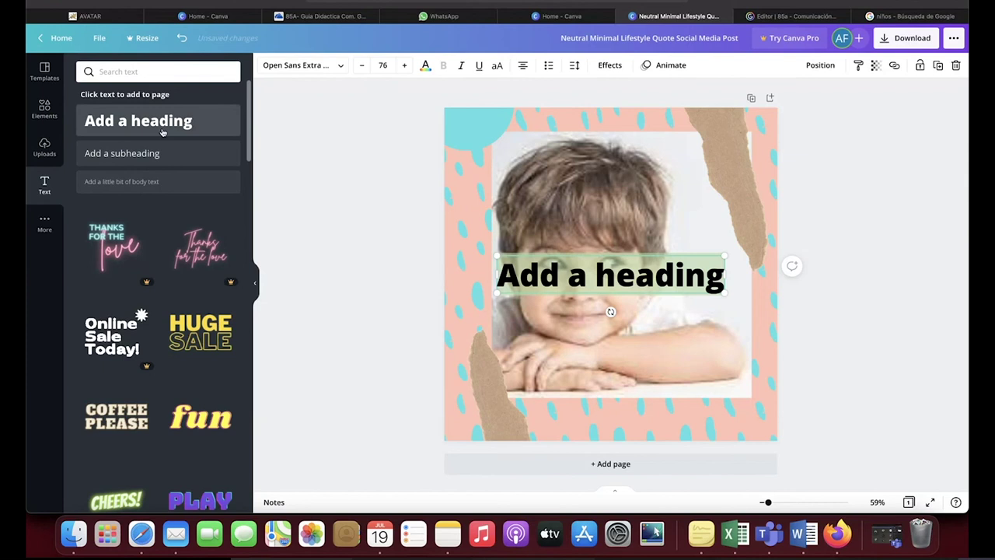
type("Inviafo")
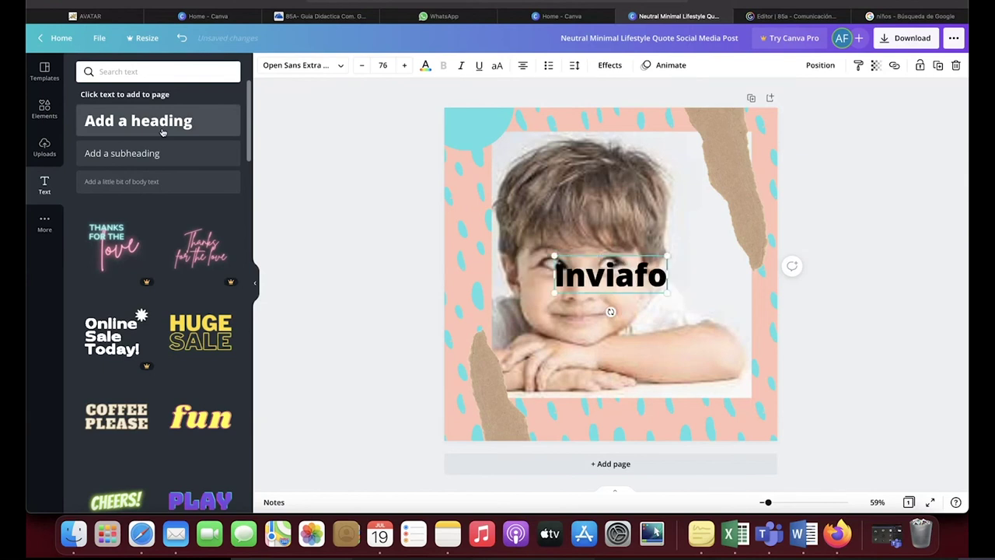
key("BackSpace")
key("BackSpace")
type("dos a la fiesta")
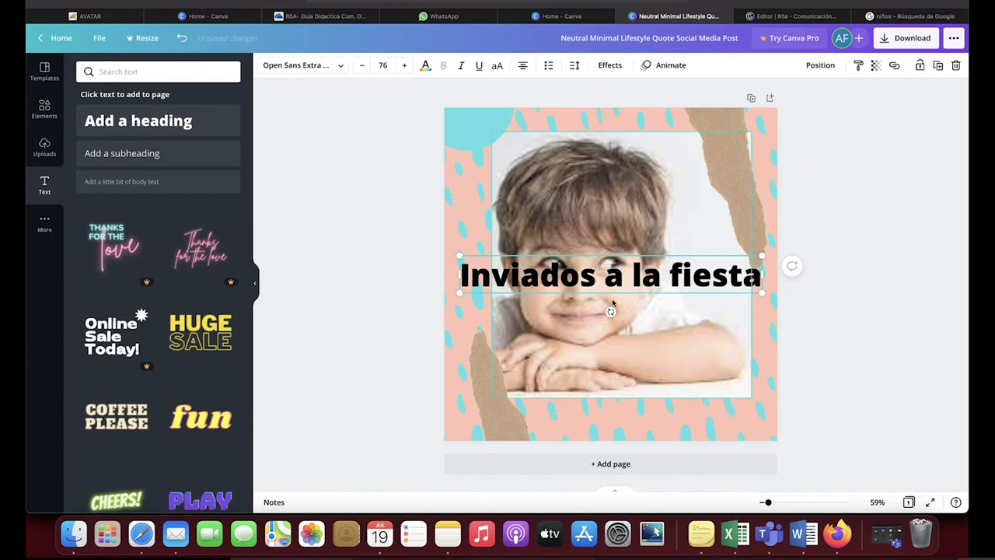
left_click_drag(614, 294, 621, 386)
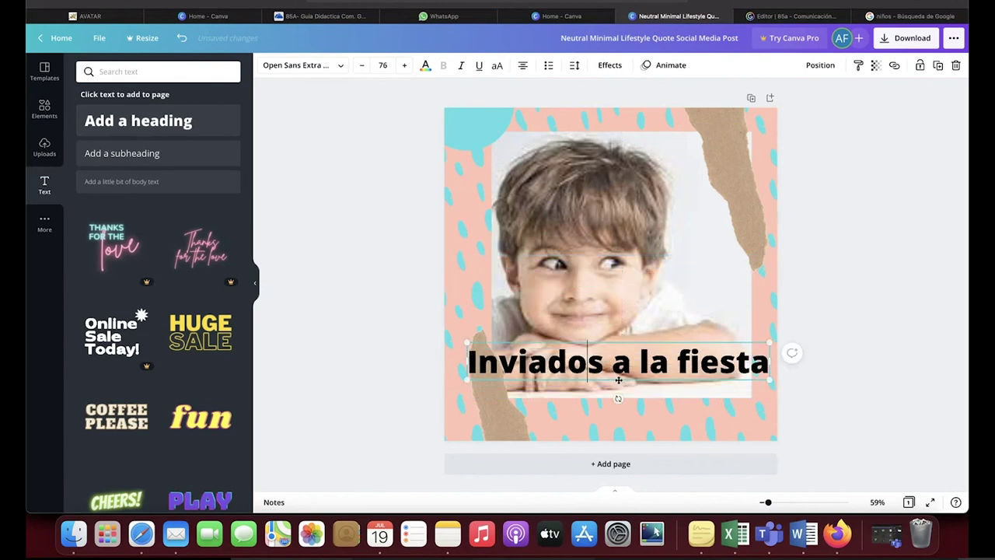
left_click(348, 241)
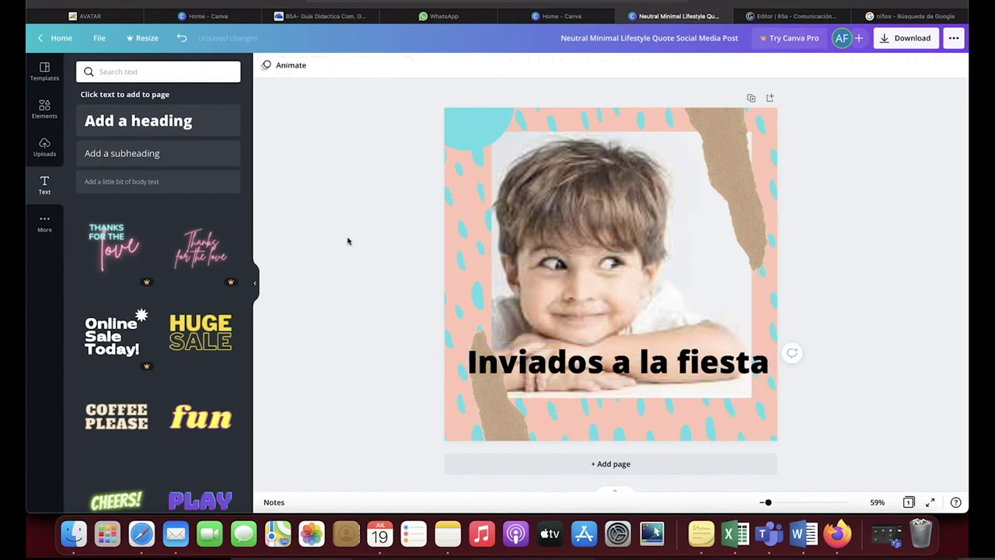
Change the font of the "Inviados a la fiesta" heading to Bukhari Script.
left_click(595, 372)
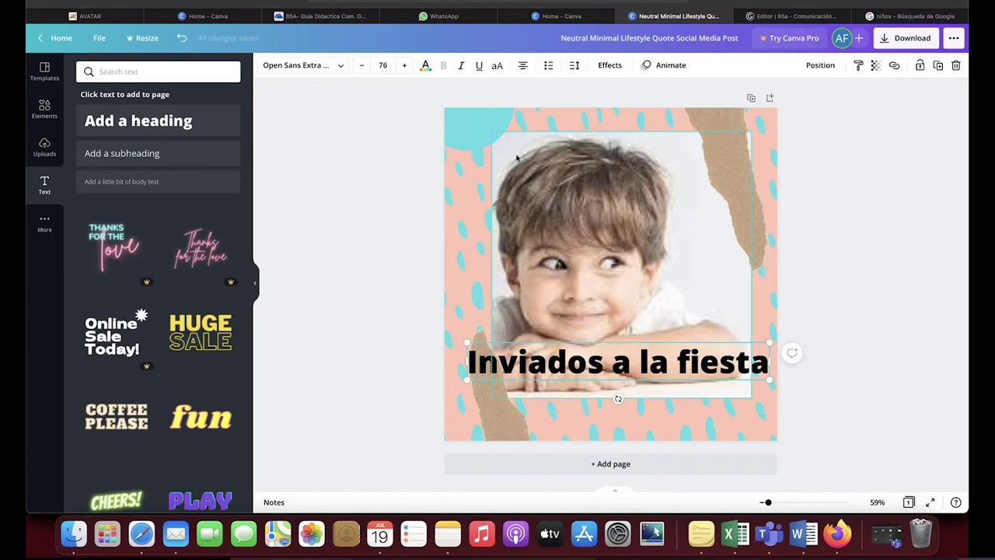
left_click(338, 67)
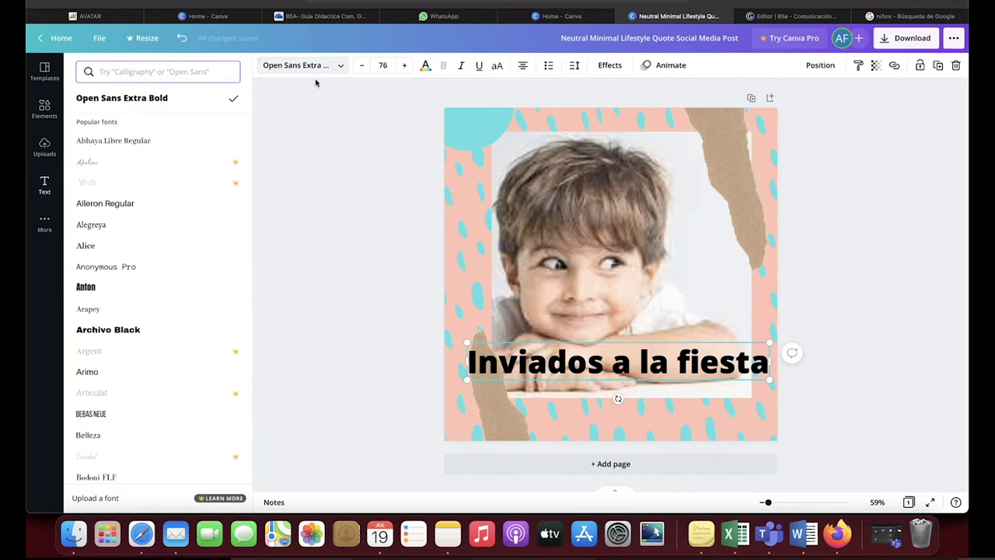
scroll(175, 174, "down", 5)
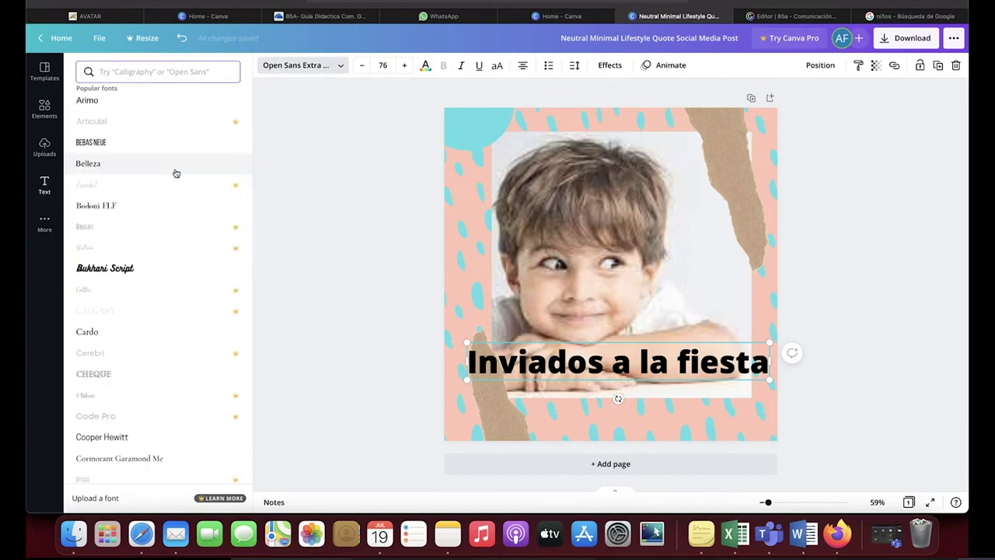
scroll(175, 173, "down", 1)
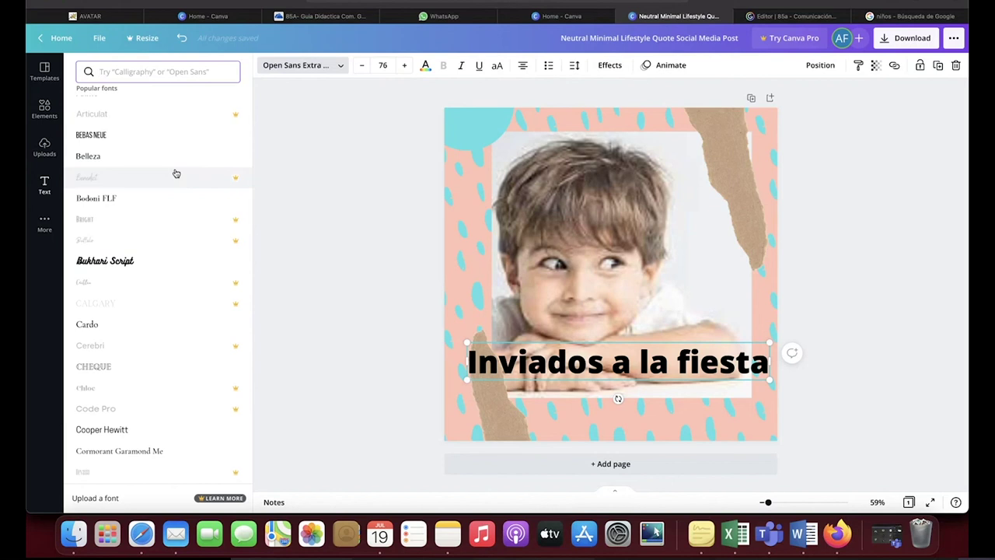
scroll(176, 174, "down", 2)
scroll(175, 174, "down", 3)
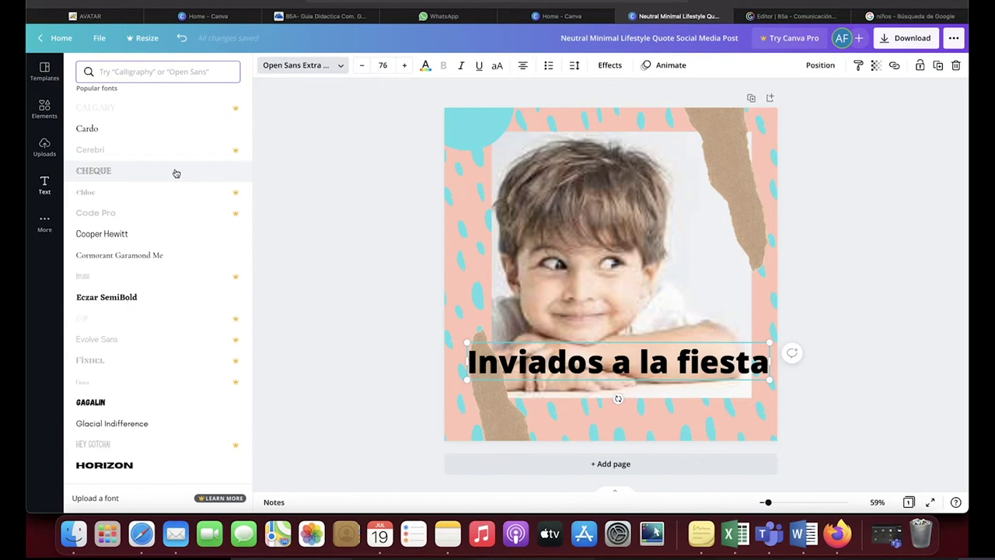
scroll(176, 174, "down", 10)
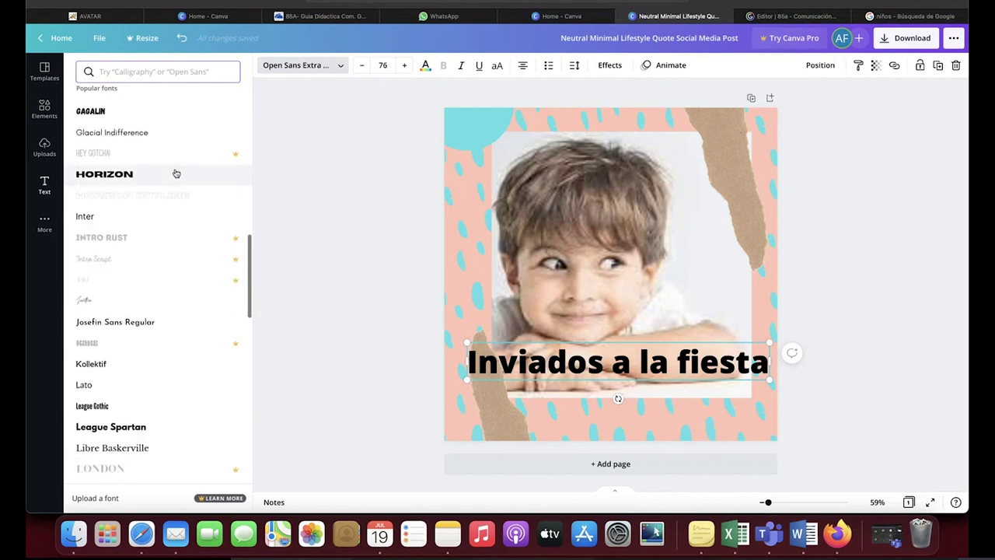
scroll(176, 174, "down", 9)
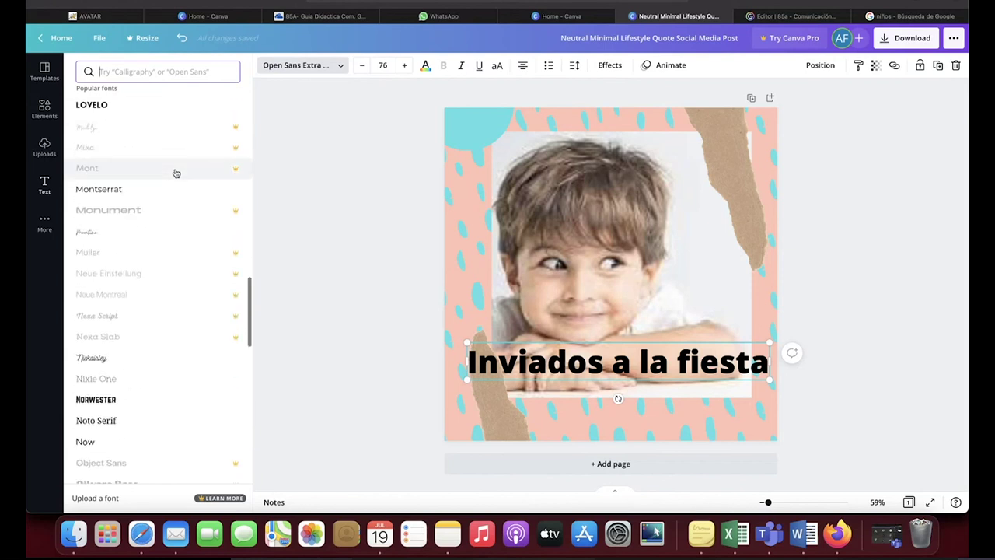
scroll(176, 174, "down", 10)
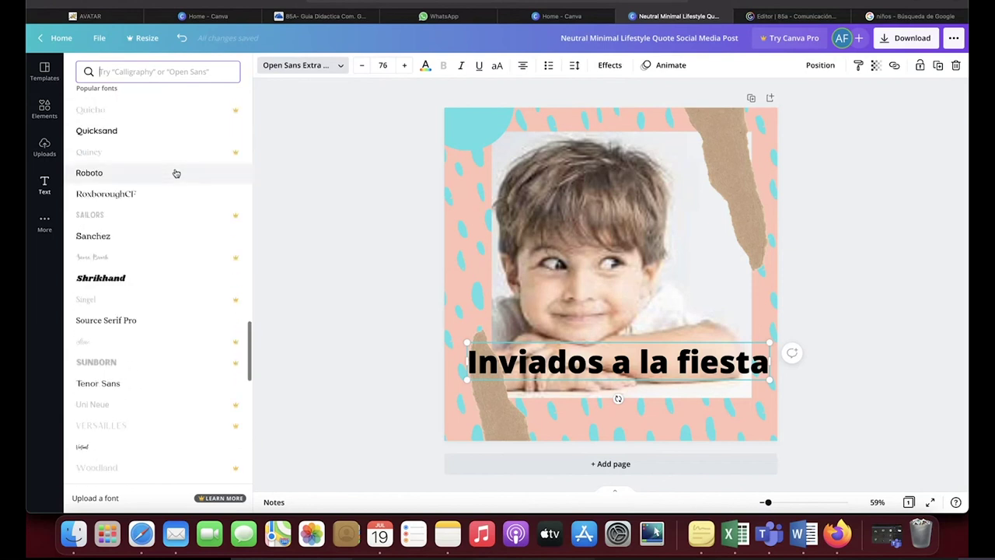
scroll(176, 174, "down", 10)
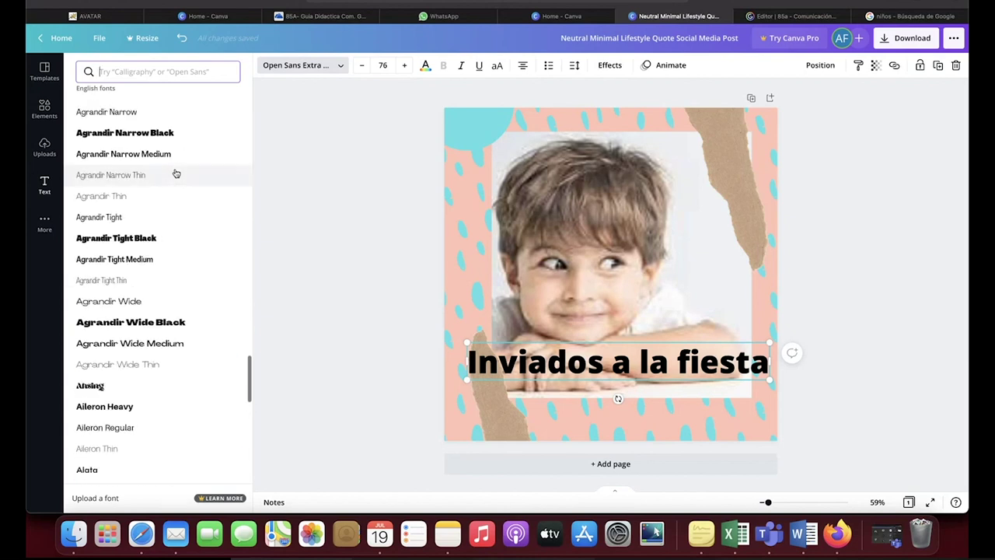
scroll(176, 174, "down", 6)
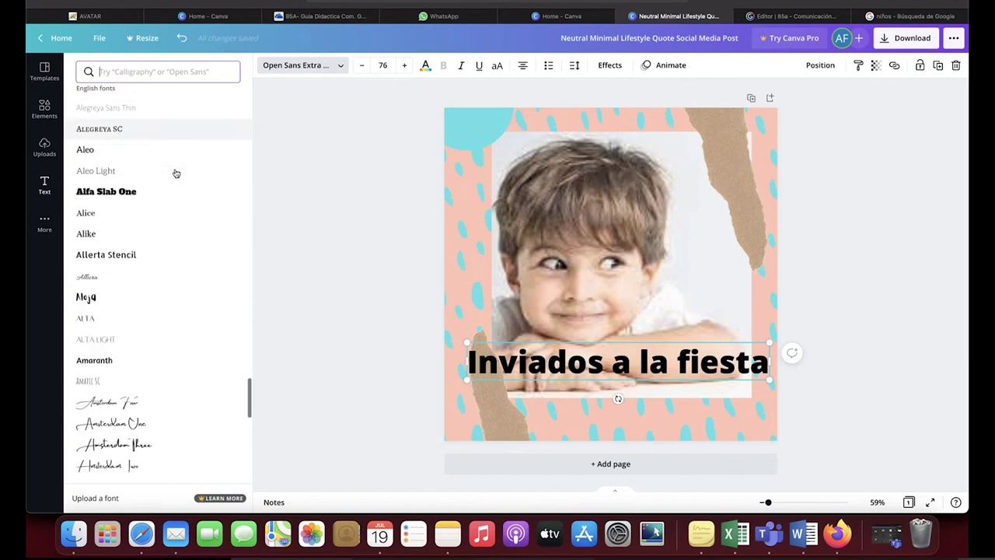
scroll(176, 174, "down", 5)
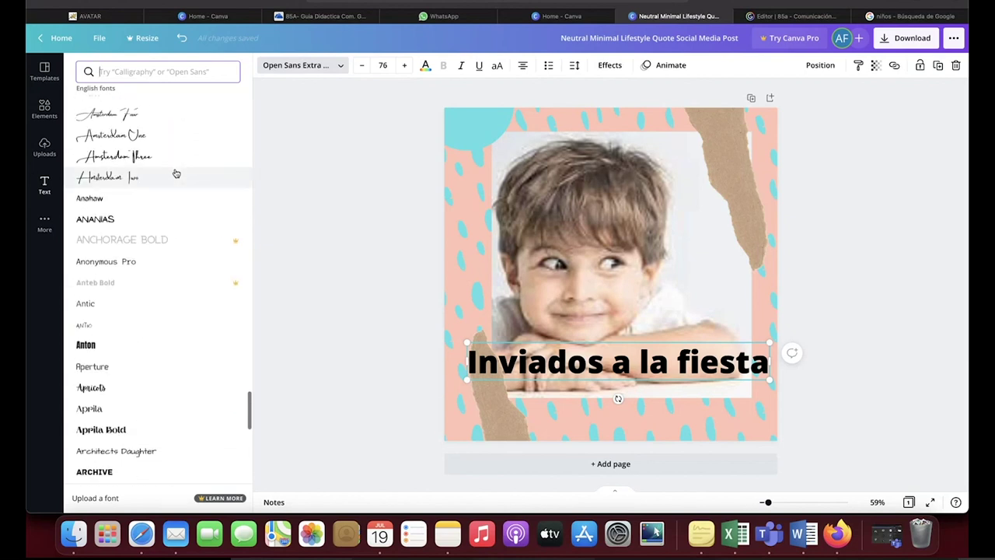
scroll(175, 174, "down", 4)
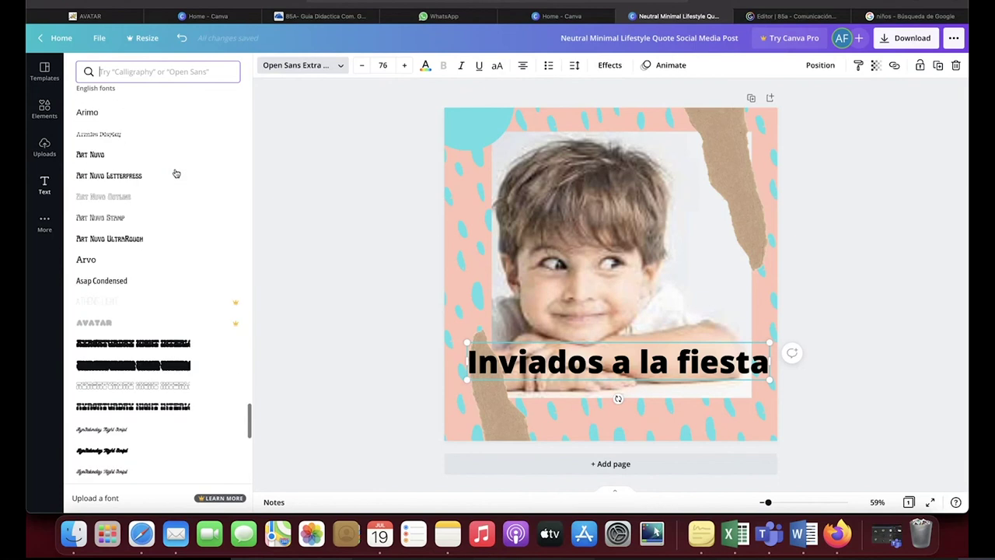
scroll(176, 173, "up", 15)
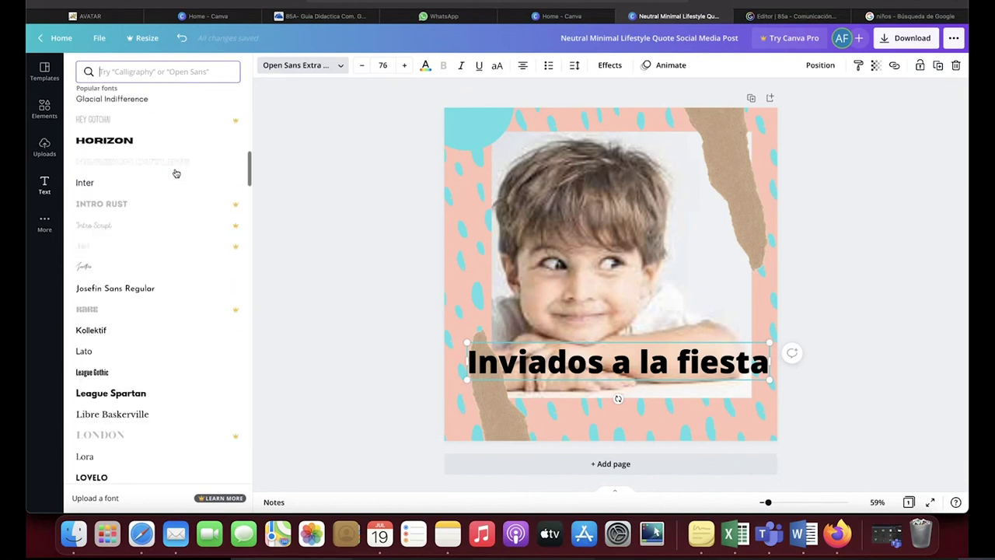
scroll(176, 173, "up", 8)
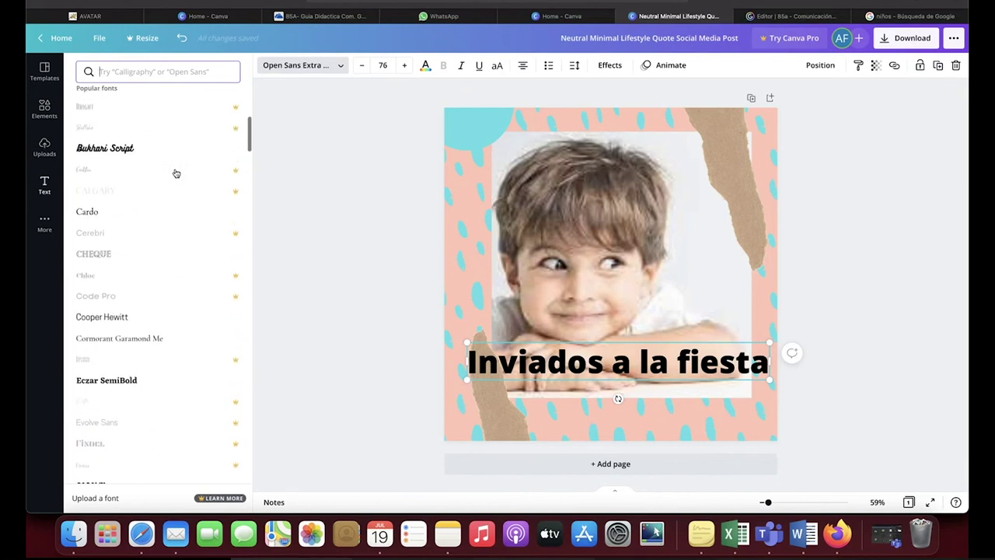
left_click(183, 150)
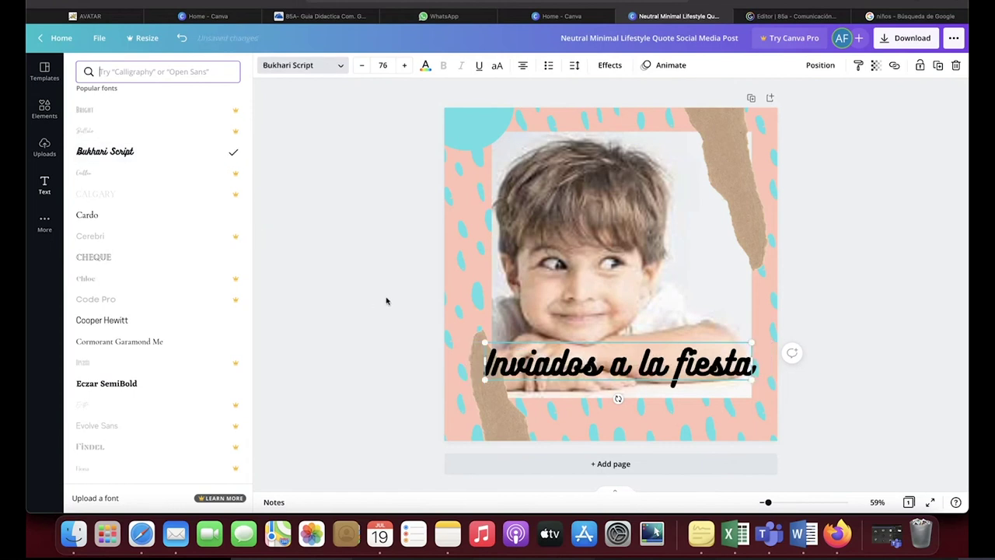
scroll(181, 215, "up", 5)
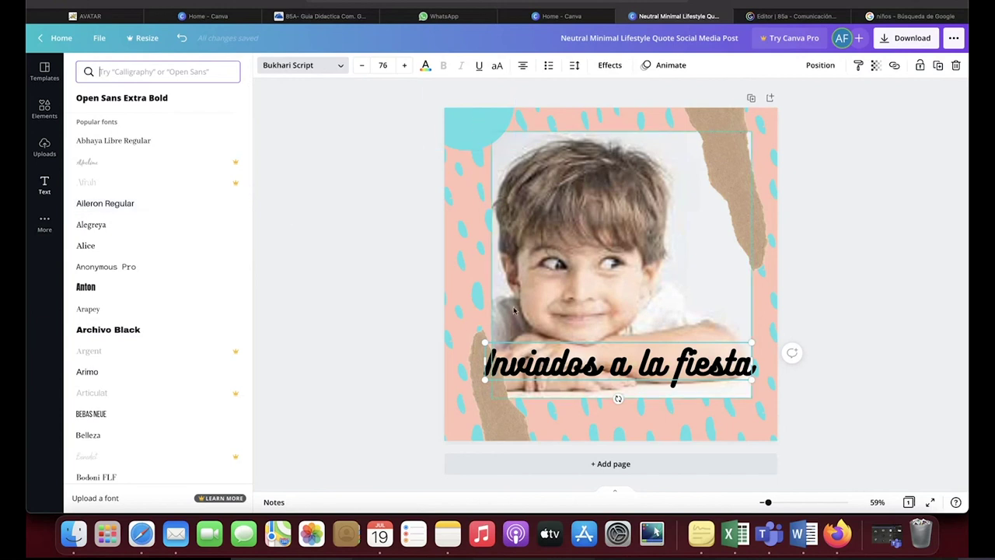
Color the "Inviados a la fiesta" heading teal and place it at size 63.4 over the boy's hair.
left_click(427, 66)
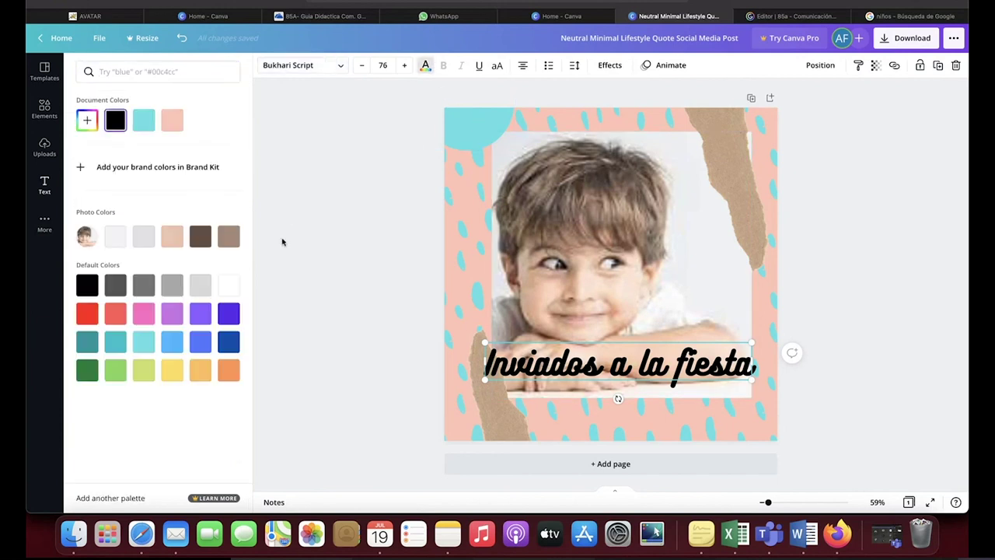
left_click(148, 343)
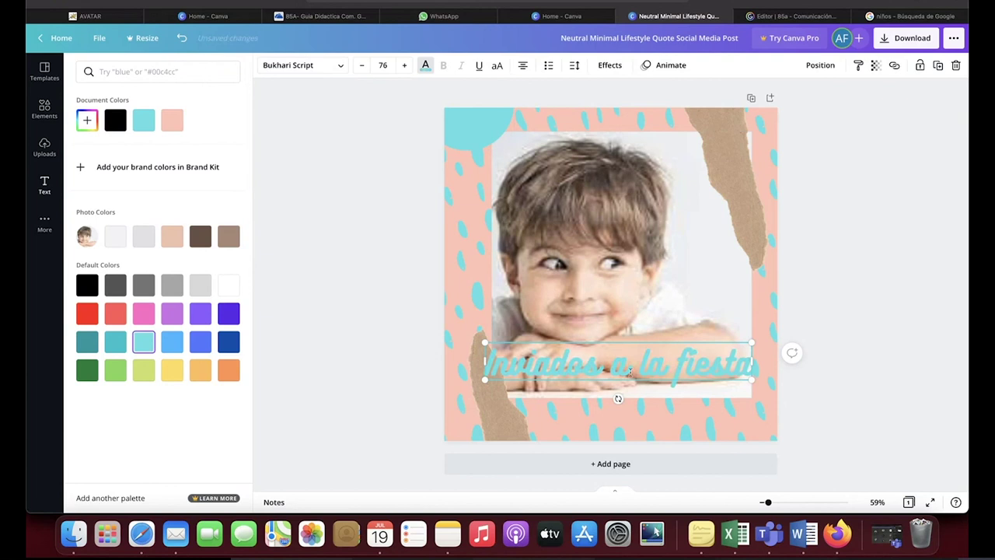
left_click_drag(753, 385, 739, 374)
left_click_drag(622, 363, 628, 185)
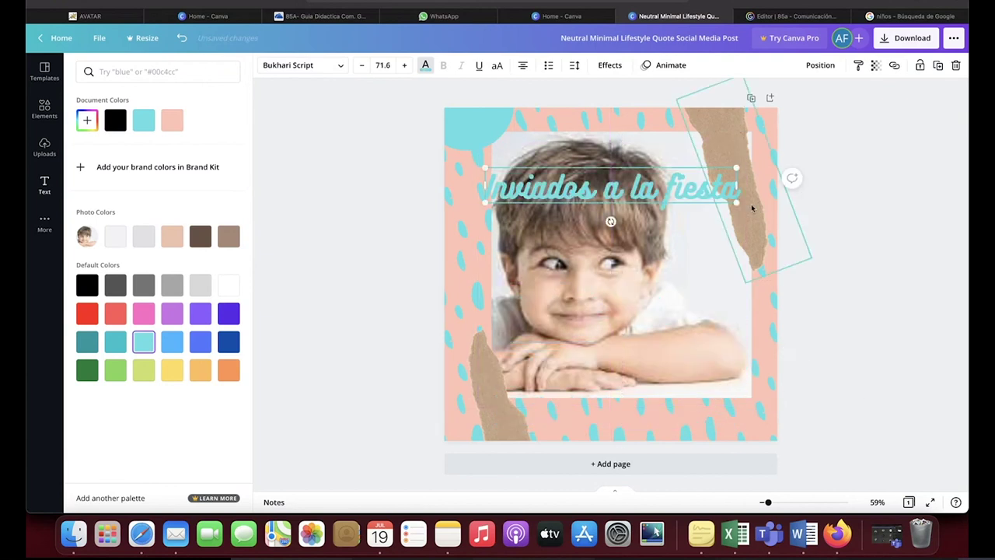
left_click_drag(737, 203, 709, 197)
left_click_drag(622, 196, 636, 182)
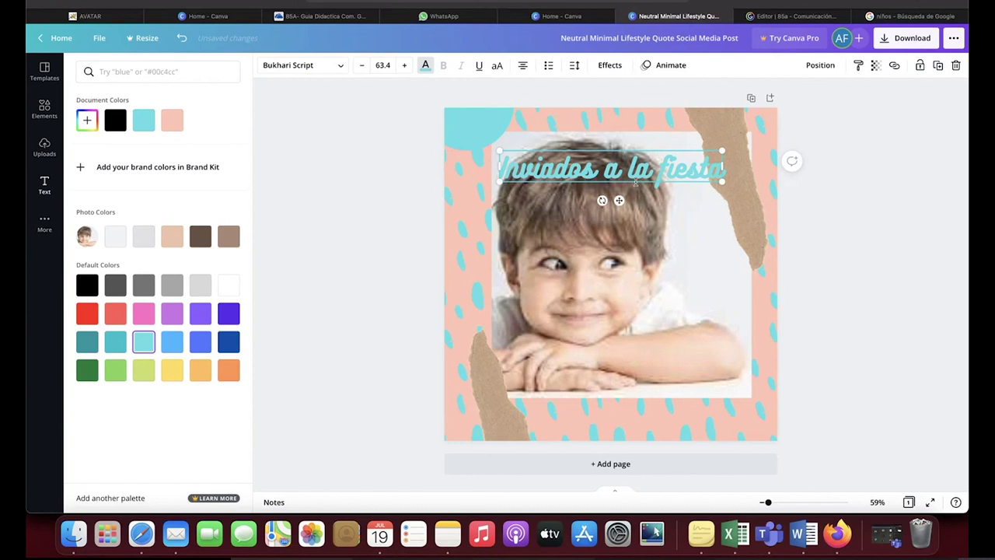
left_click(115, 342)
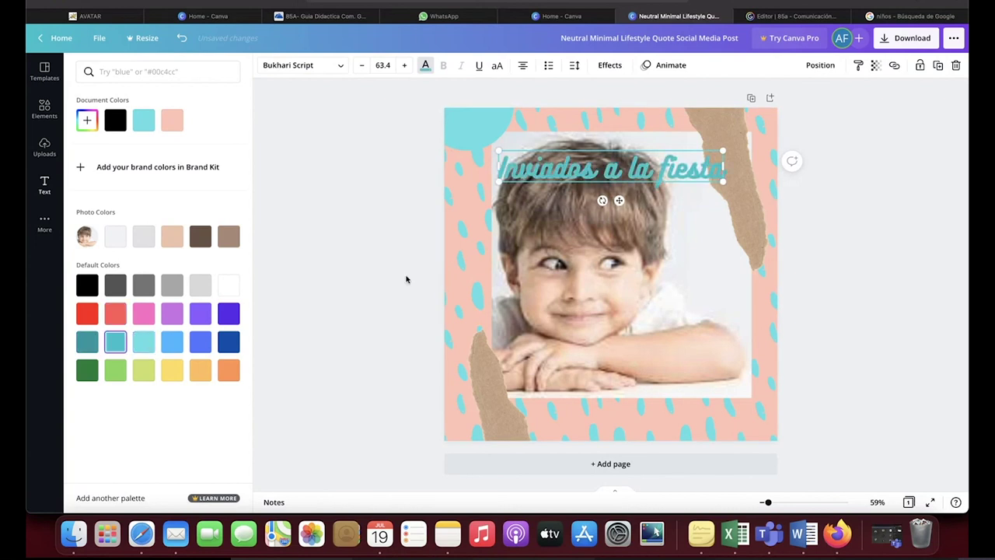
left_click_drag(584, 170, 584, 193)
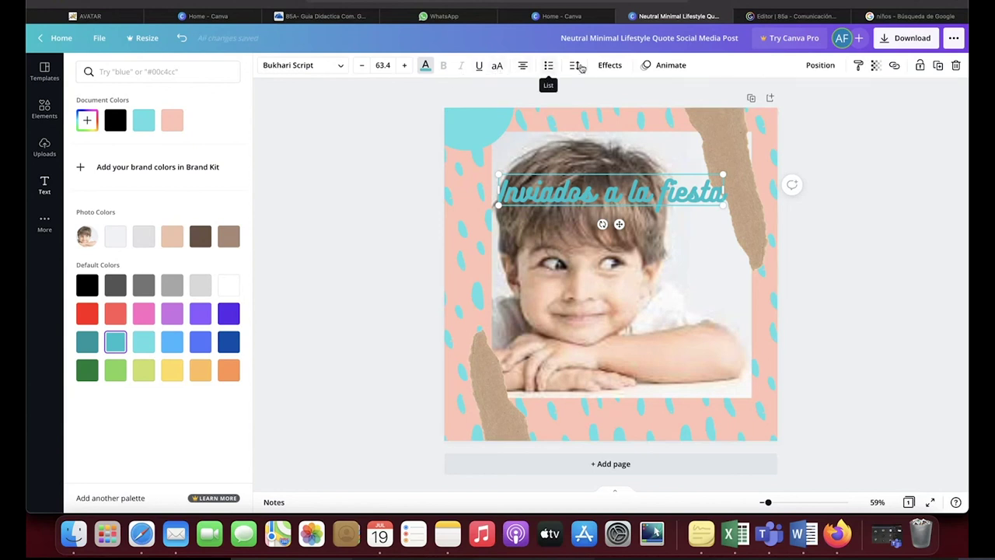
Apply the Neon effect to the "Inviados a la fiesta" heading and place it at size 68.4 along the photo's lower edge.
left_click(610, 65)
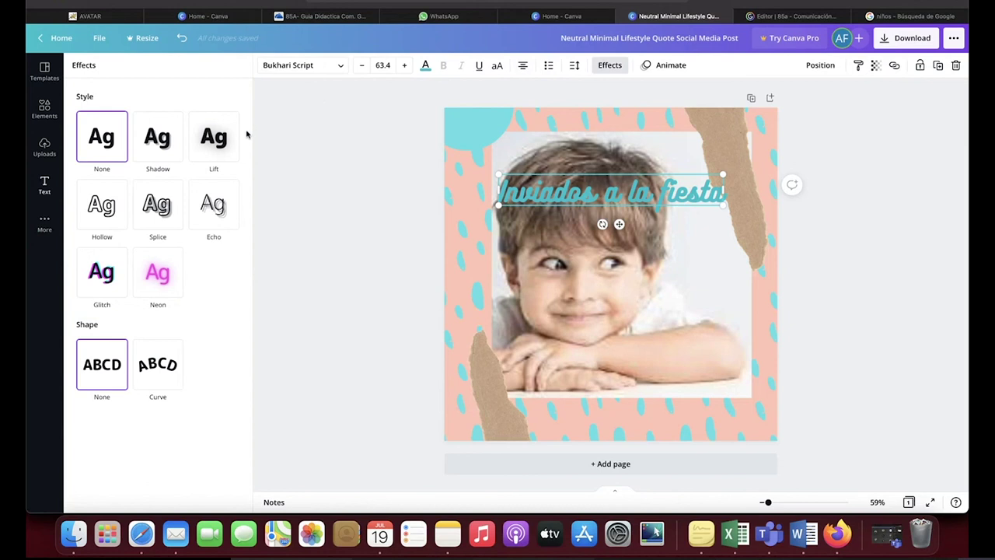
left_click(173, 146)
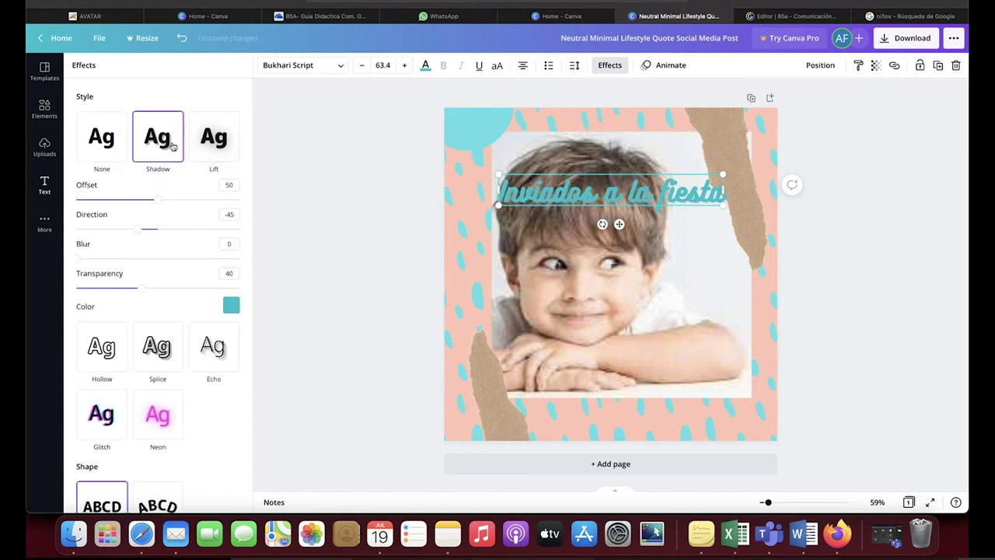
left_click(215, 145)
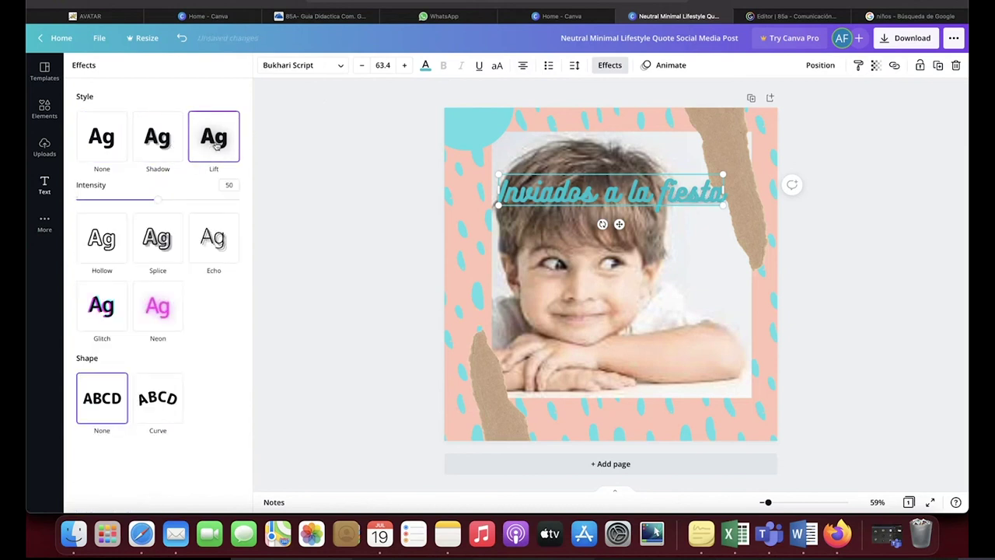
left_click(109, 307)
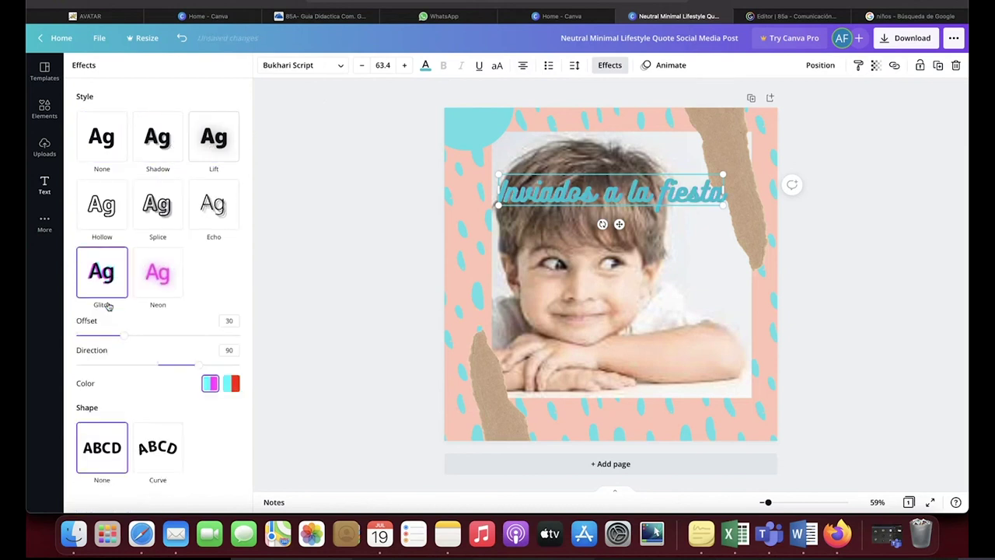
left_click(157, 292)
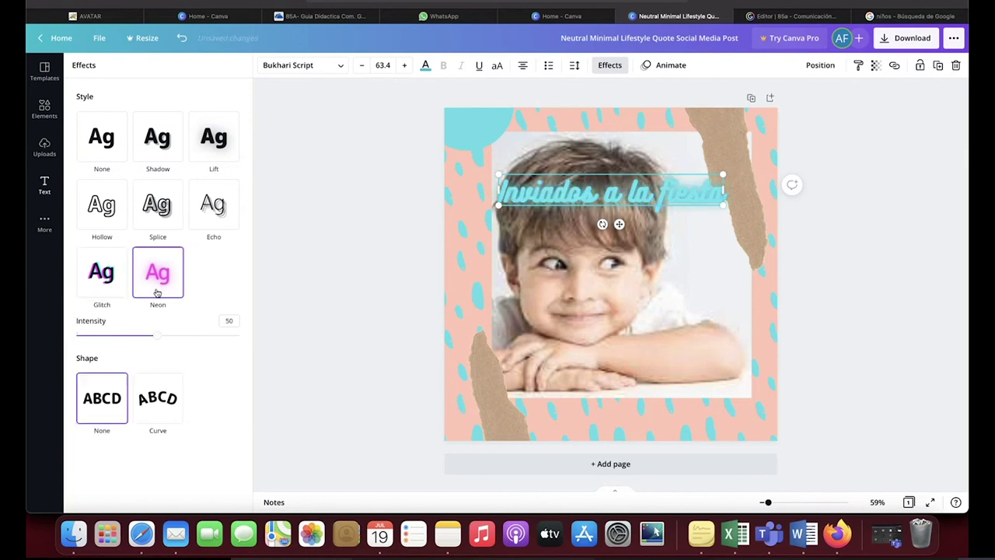
left_click_drag(723, 203, 689, 381)
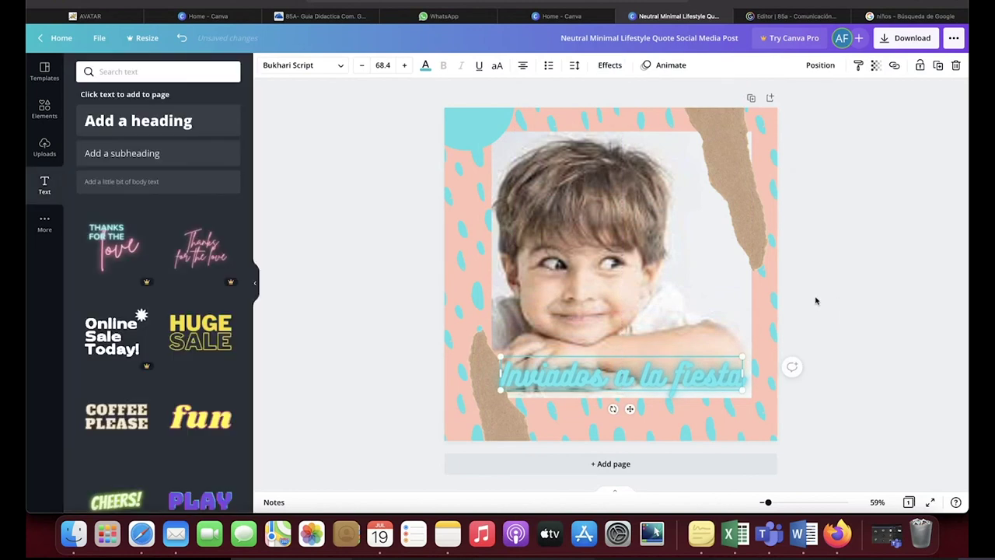
left_click(377, 249)
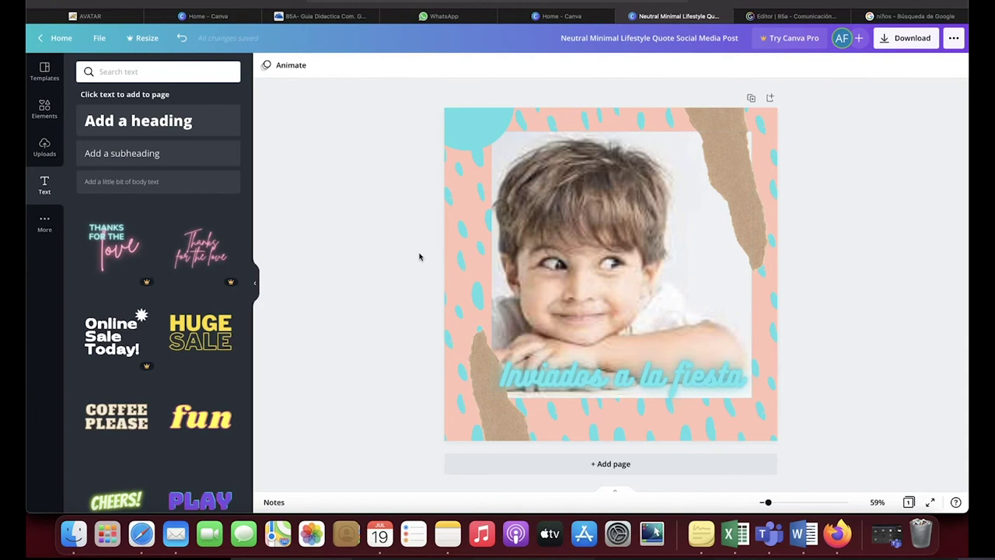
Add the yellow "fun" text style over the boy photo and shrink it to size 178.
scroll(228, 269, "down", 1)
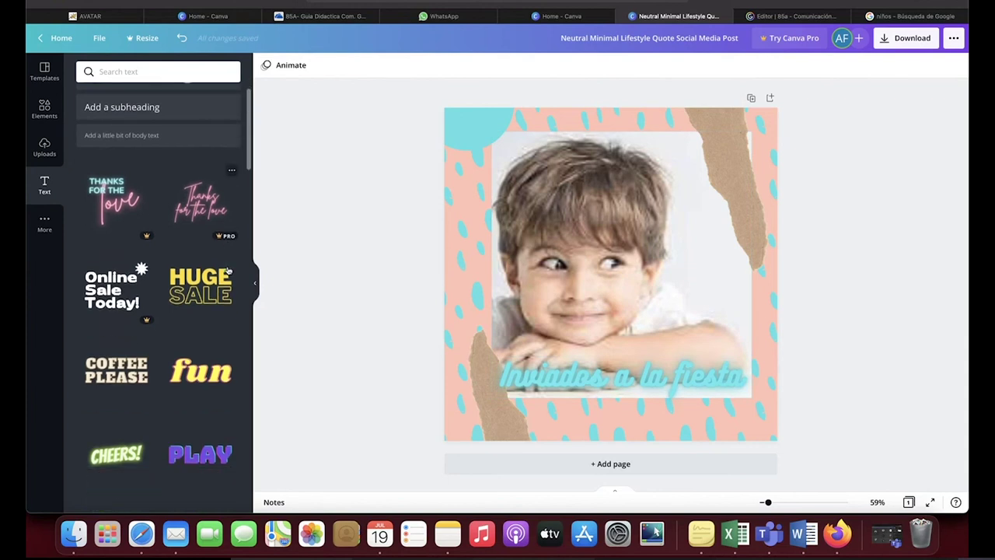
scroll(229, 270, "down", 2)
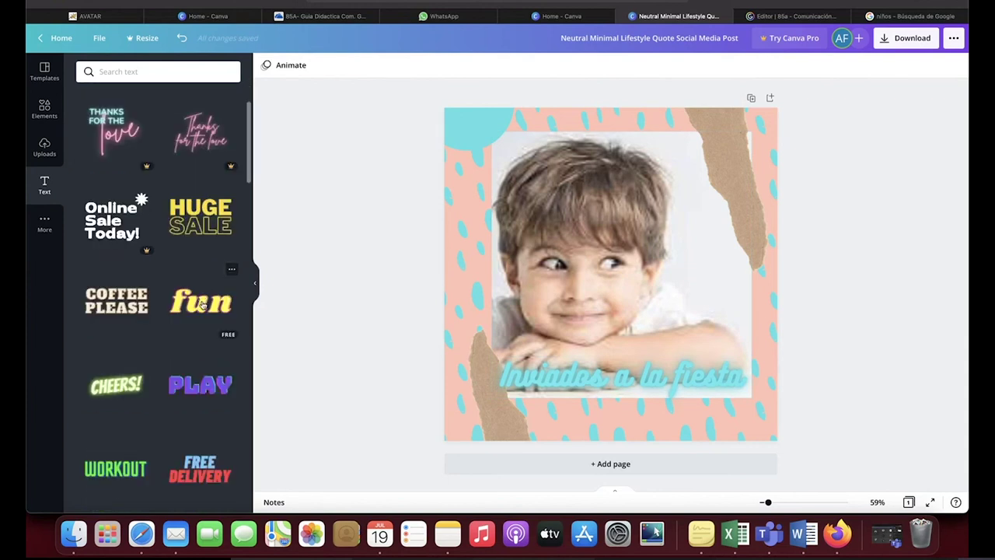
left_click_drag(201, 306, 664, 311)
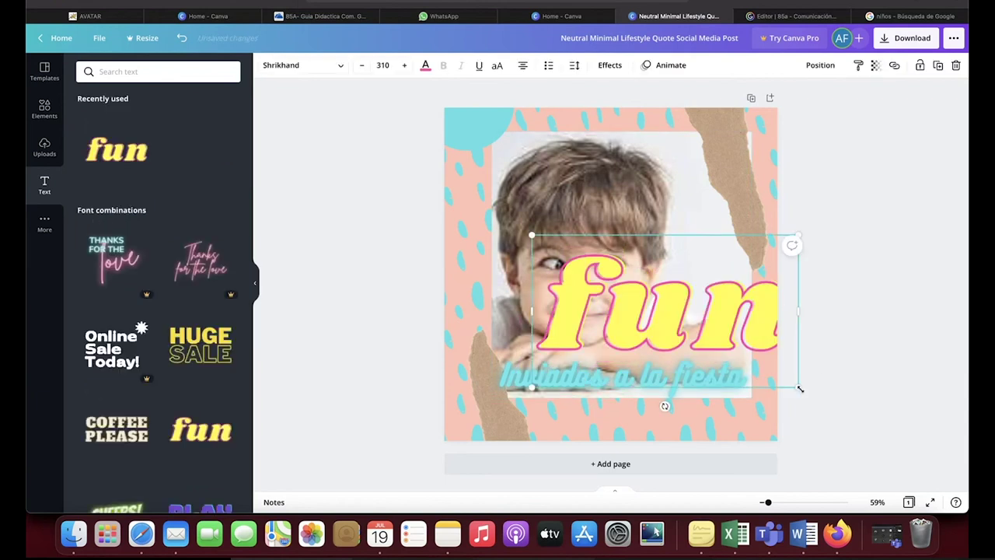
left_click_drag(798, 386, 688, 317)
Replace the word "fun" in the yellow text with "Diversion".
double_click(618, 281)
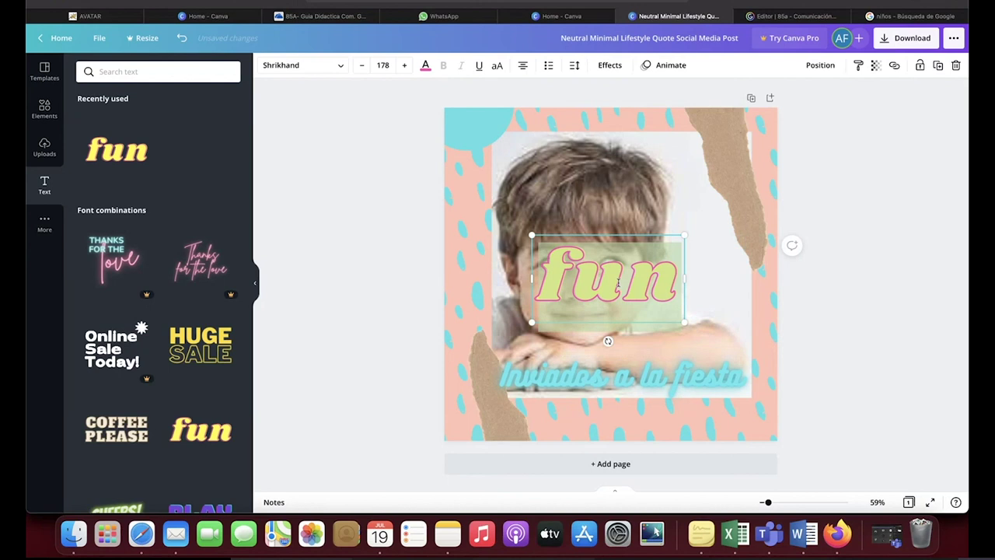
type("Dive")
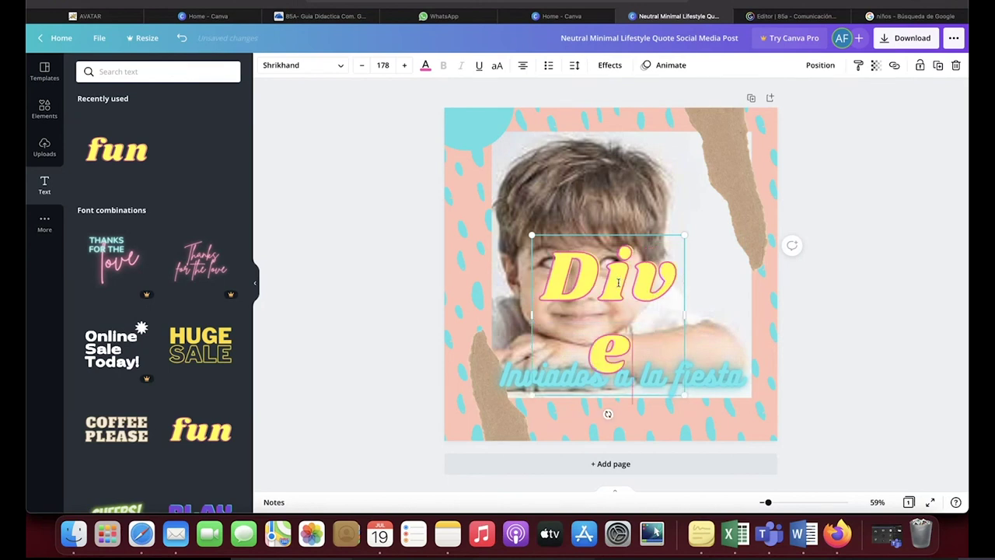
type("rsion")
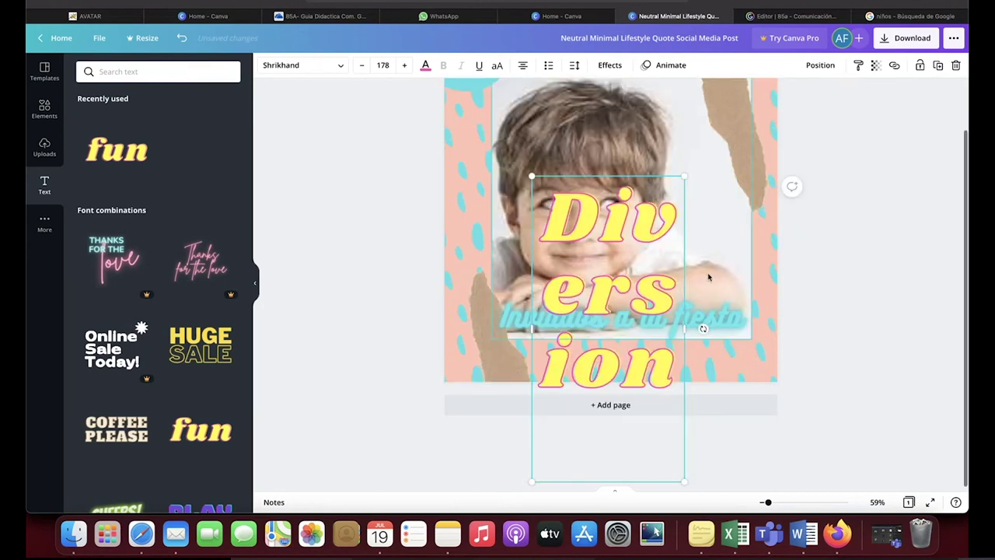
Widen the yellow text box beyond the design's edge and replace its wording with "Alegria".
left_click_drag(685, 330, 926, 315)
left_click(753, 296)
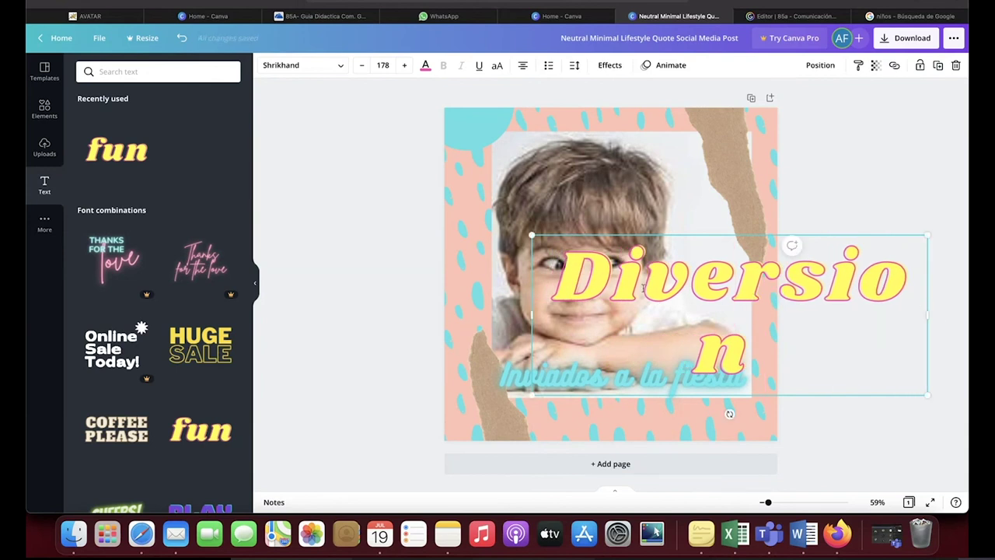
key("BackSpace")
key("super+a")
key("BackSpace")
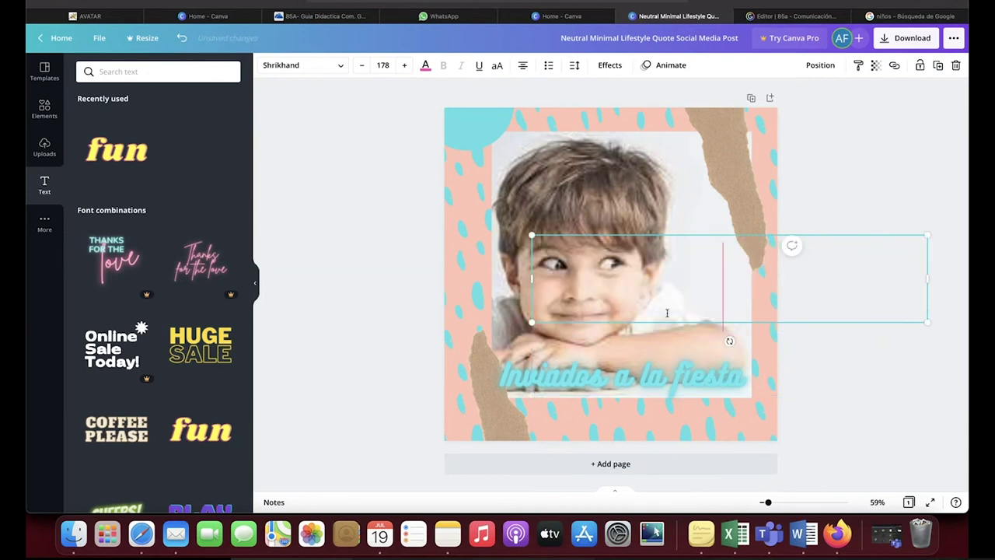
type("Alegria")
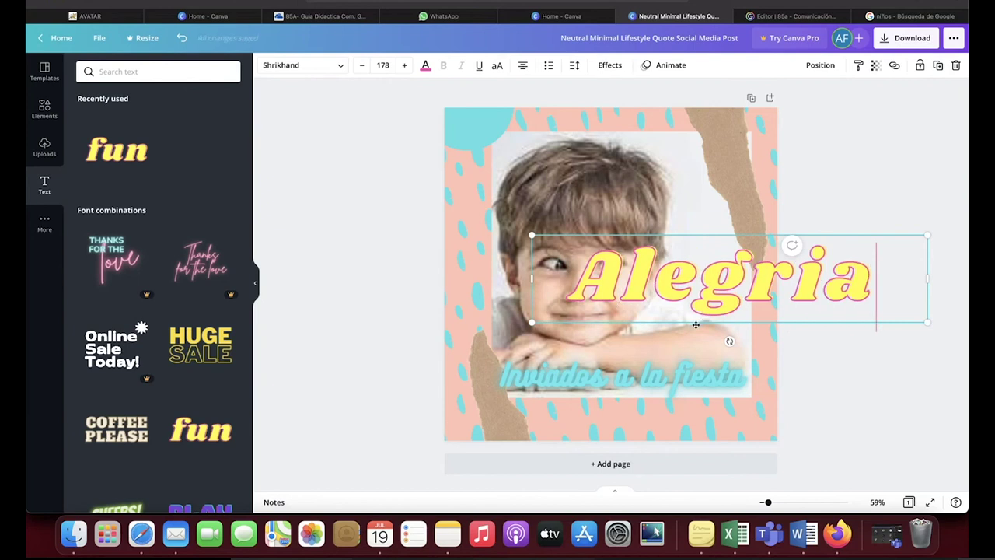
Shrink the "Alegria" text to size 155.
left_click_drag(926, 321, 877, 310)
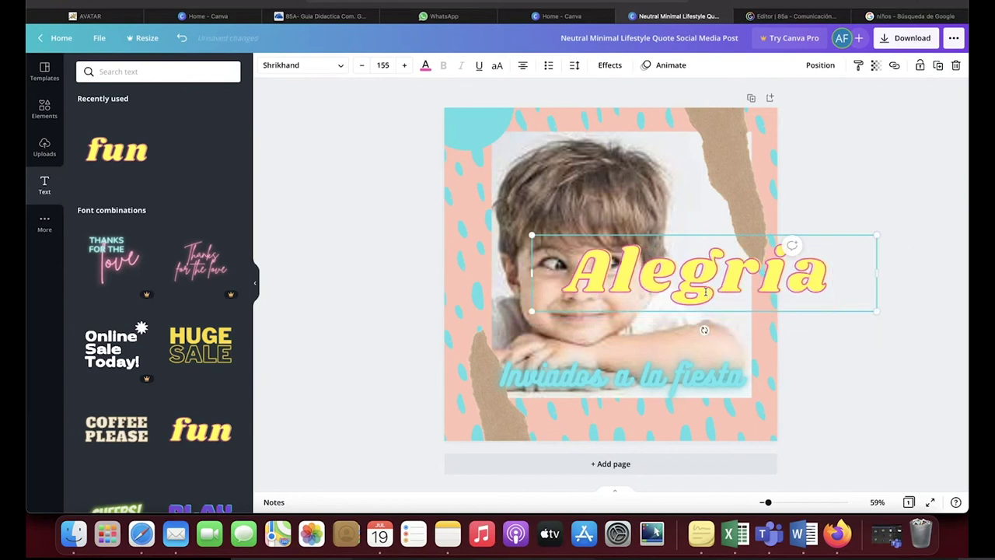
left_click_drag(677, 280, 659, 278)
left_click(659, 278)
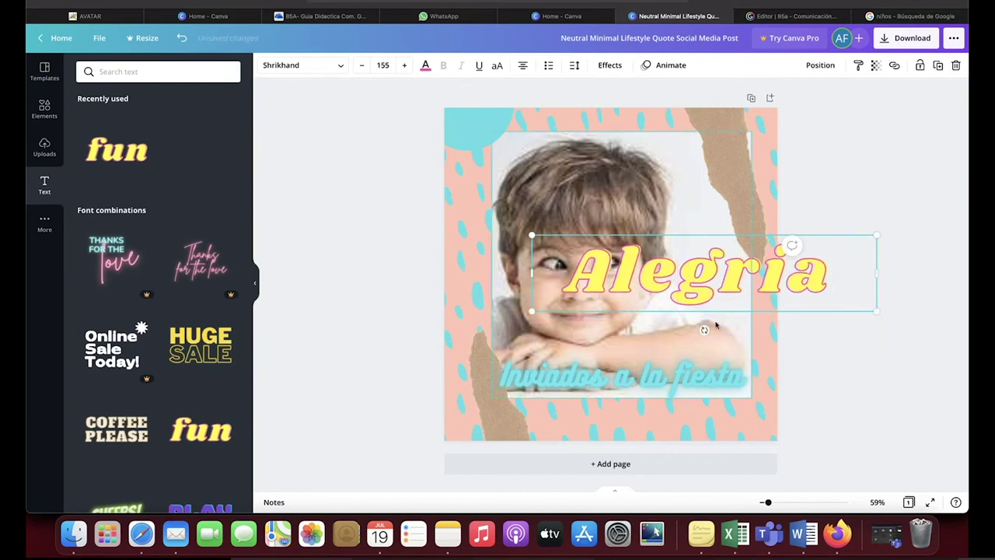
Change the outline of "Alegria" to light turquoise and place the text at size 130 beneath the invitation heading.
double_click(695, 292)
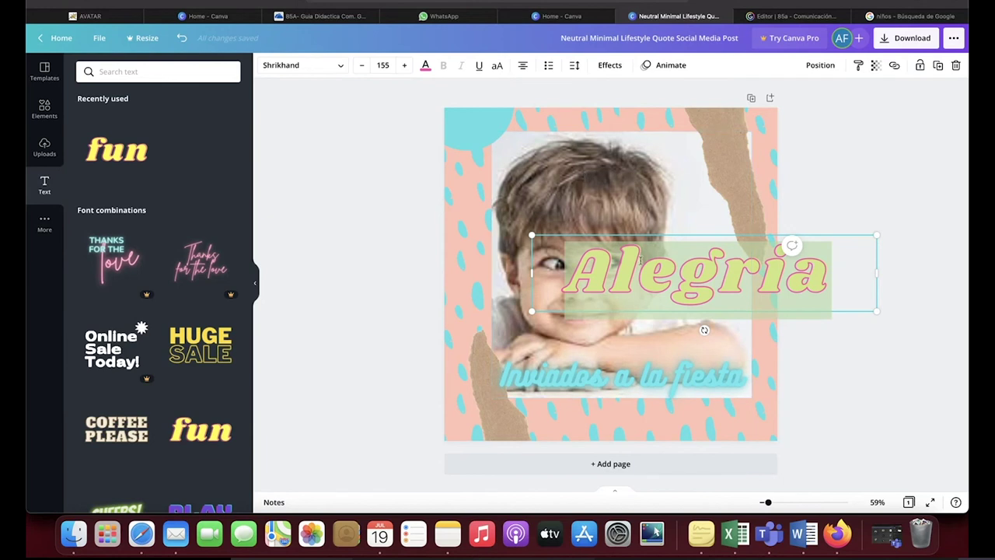
left_click(425, 65)
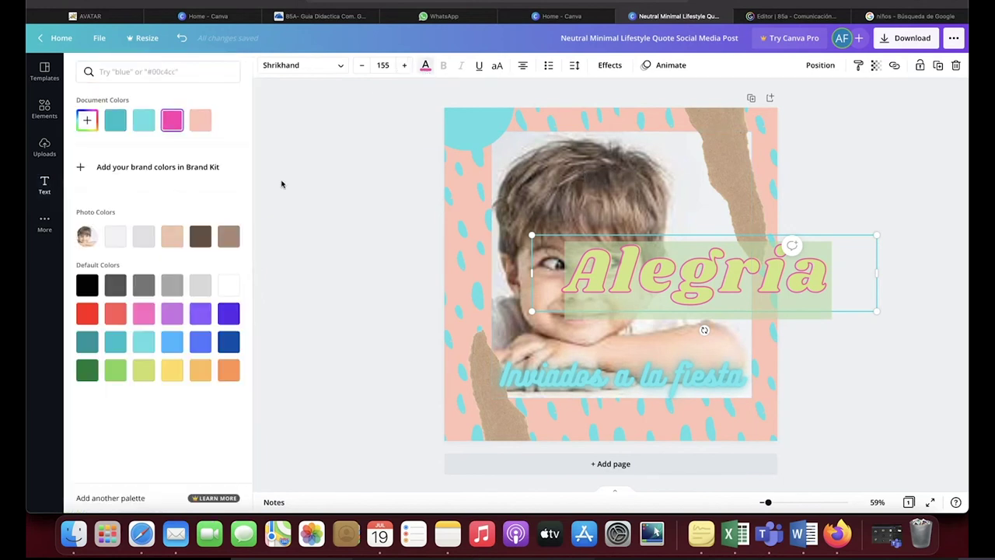
left_click(143, 342)
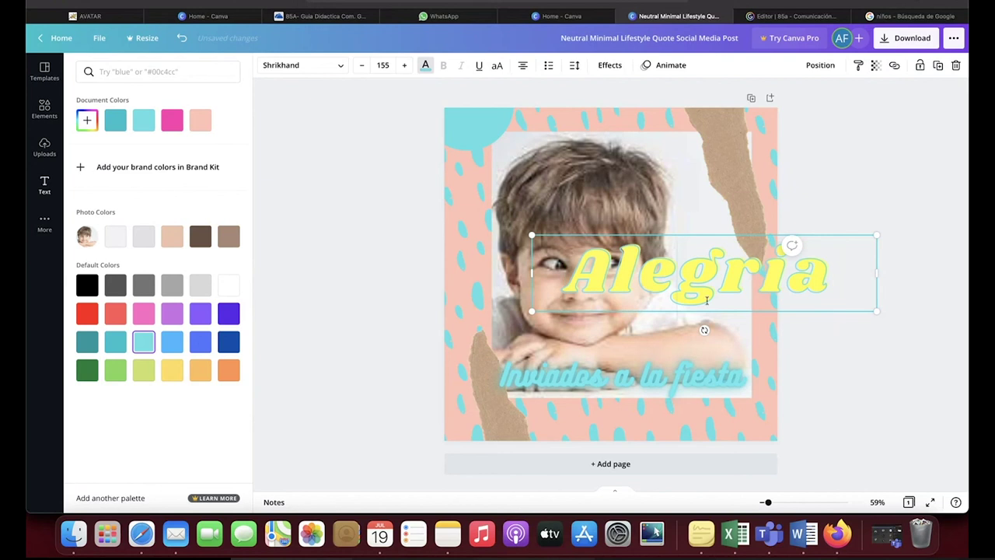
left_click_drag(876, 310, 821, 299)
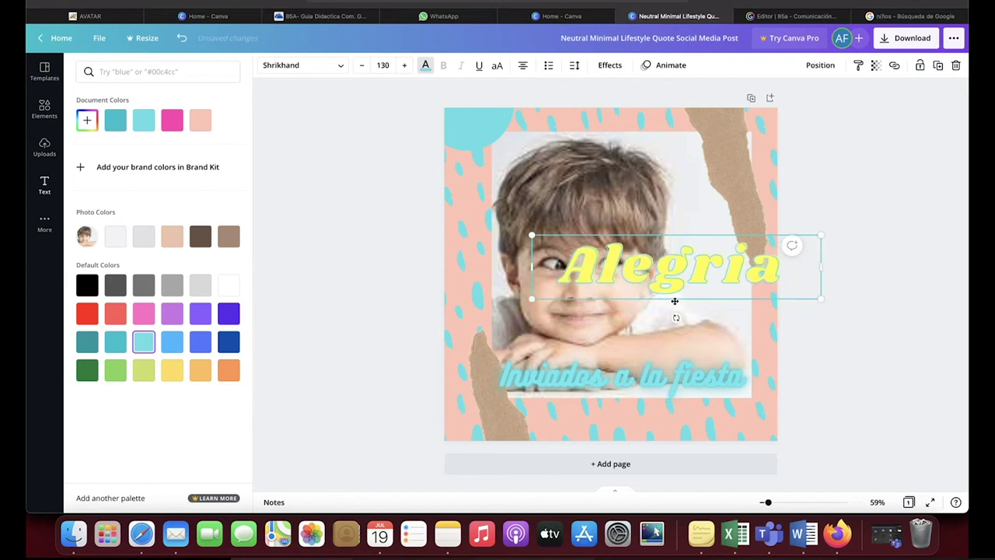
left_click_drag(675, 301, 622, 459)
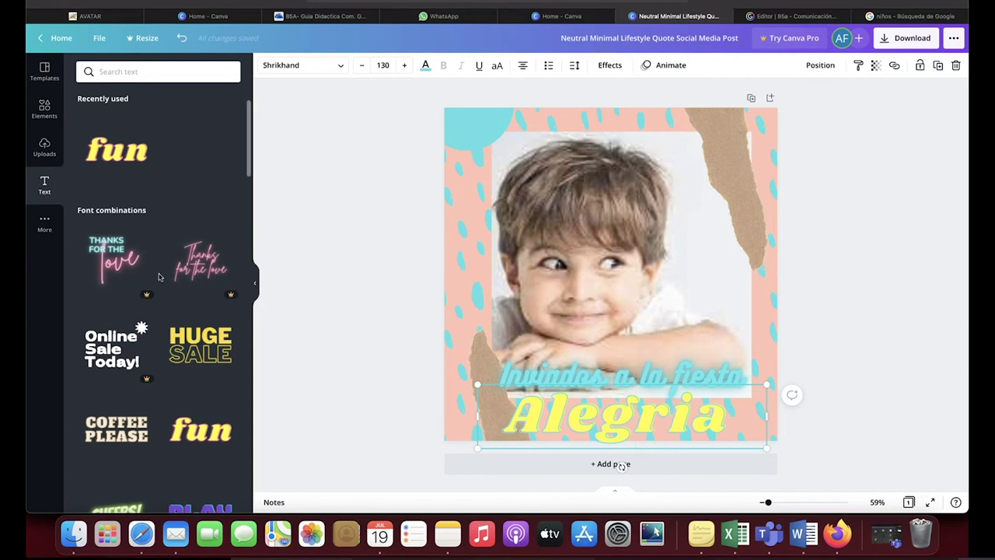
Look through the additional apps and integrations, including the QR Code generator.
left_click(47, 222)
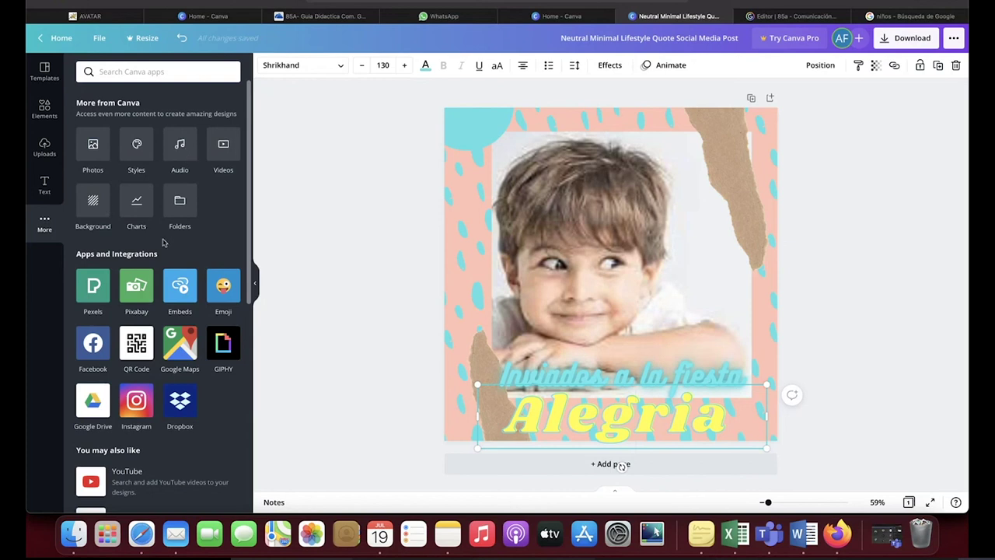
scroll(162, 243, "down", 1)
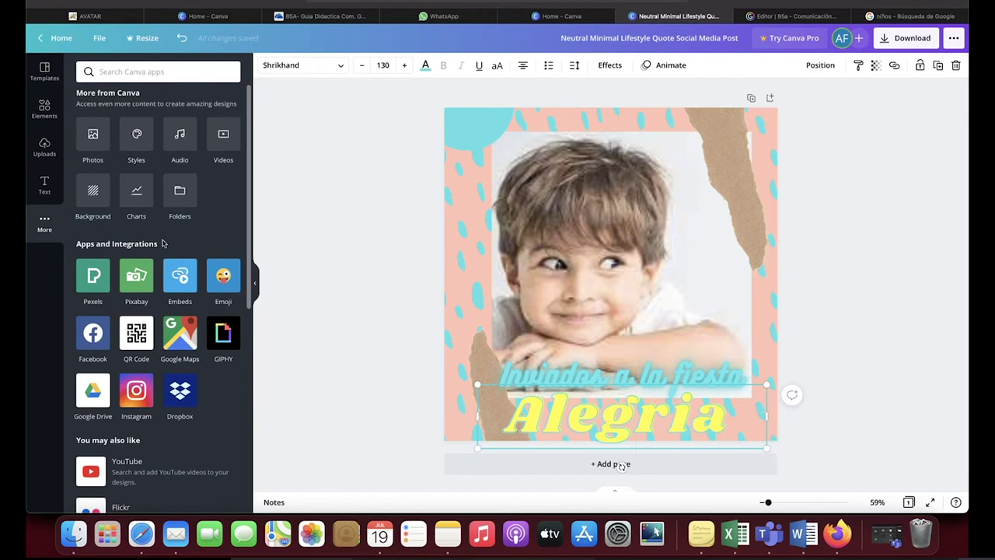
scroll(163, 244, "down", 1)
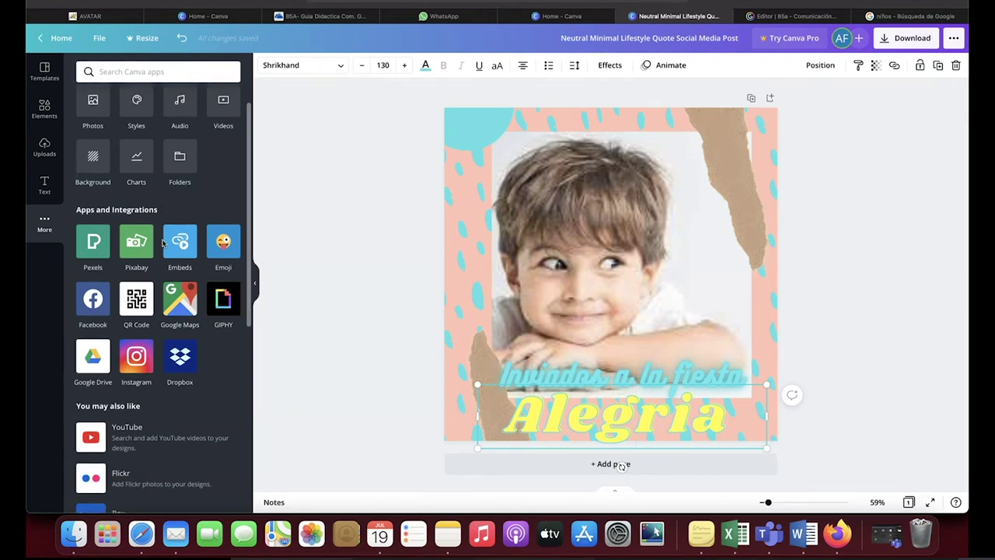
left_click(137, 300)
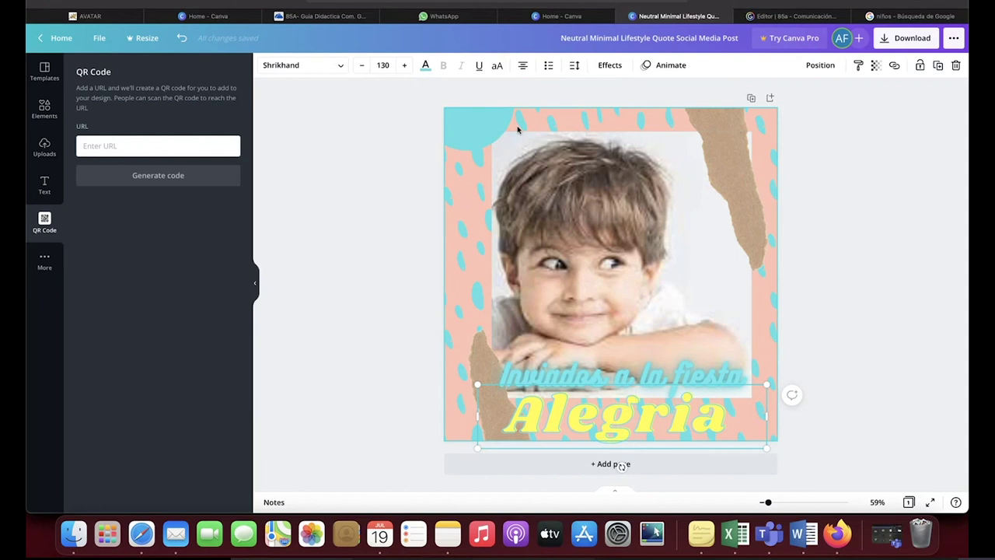
left_click(362, 212)
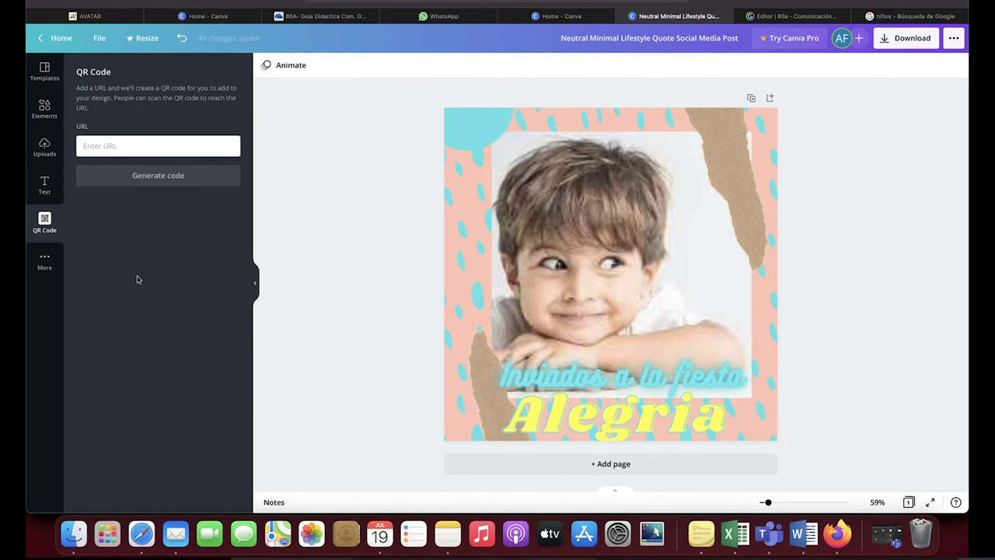
left_click(46, 260)
scroll(194, 301, "down", 10)
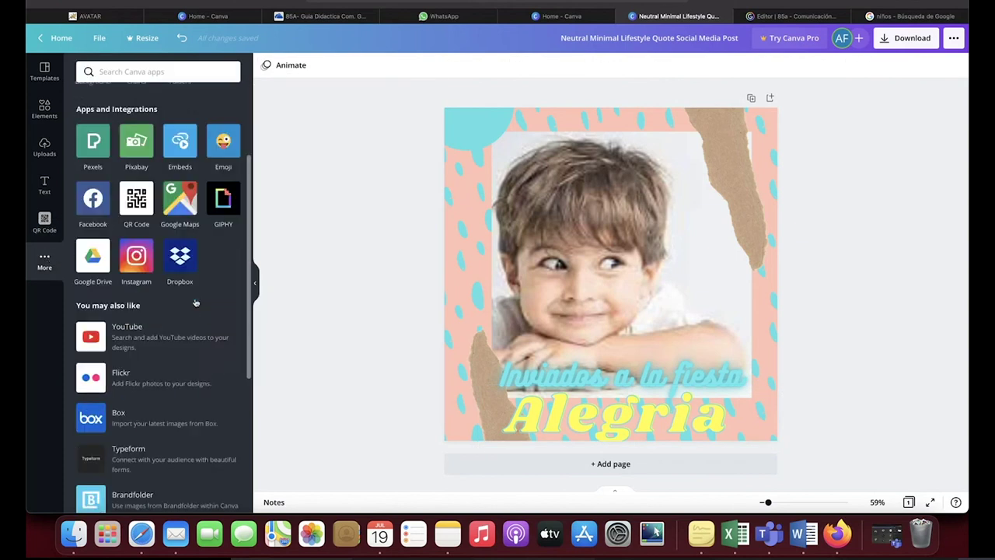
Review the file types available for downloading the design, from PNG through MP4 Video and GIF.
scroll(195, 302, "up", 10)
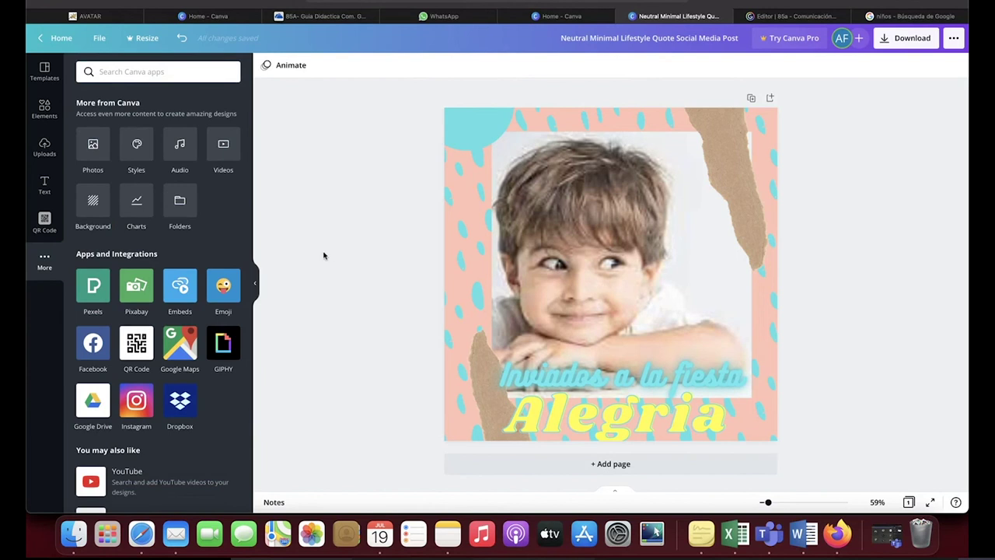
left_click(911, 40)
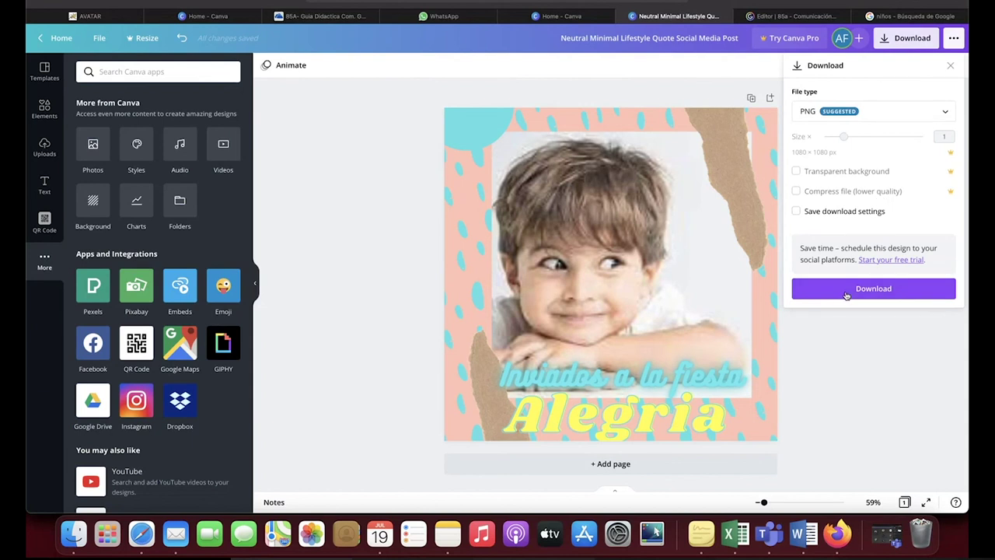
left_click(944, 113)
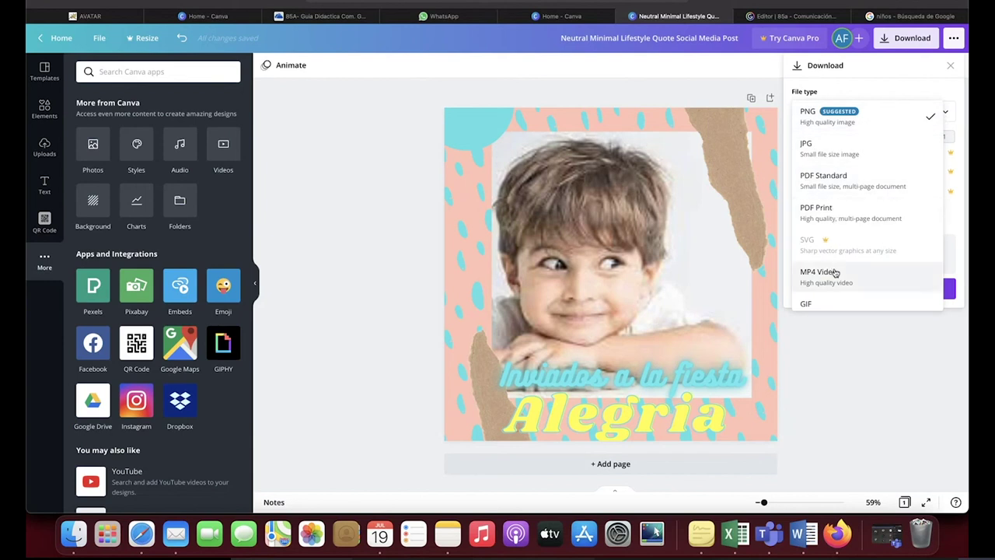
scroll(824, 300, "down", 1)
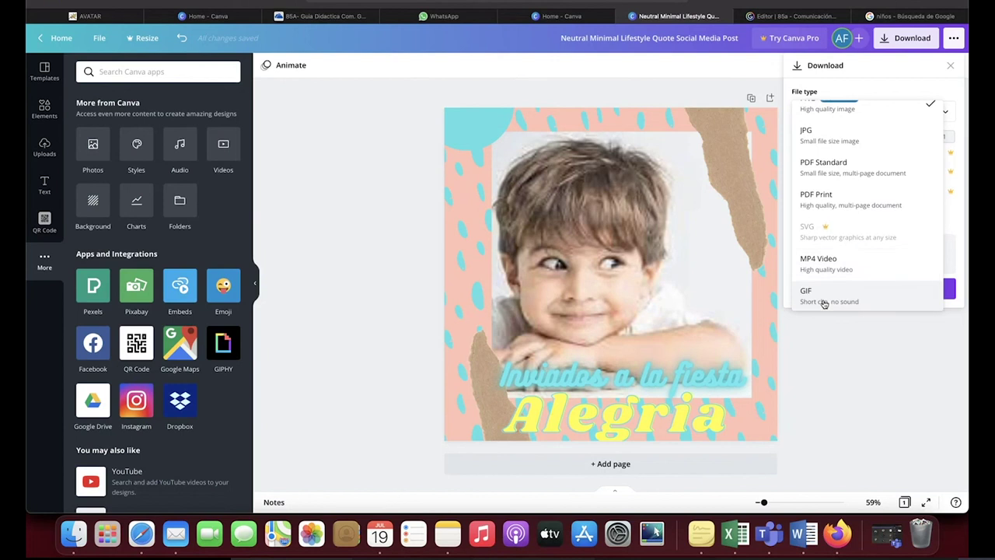
scroll(824, 303, "up", 1)
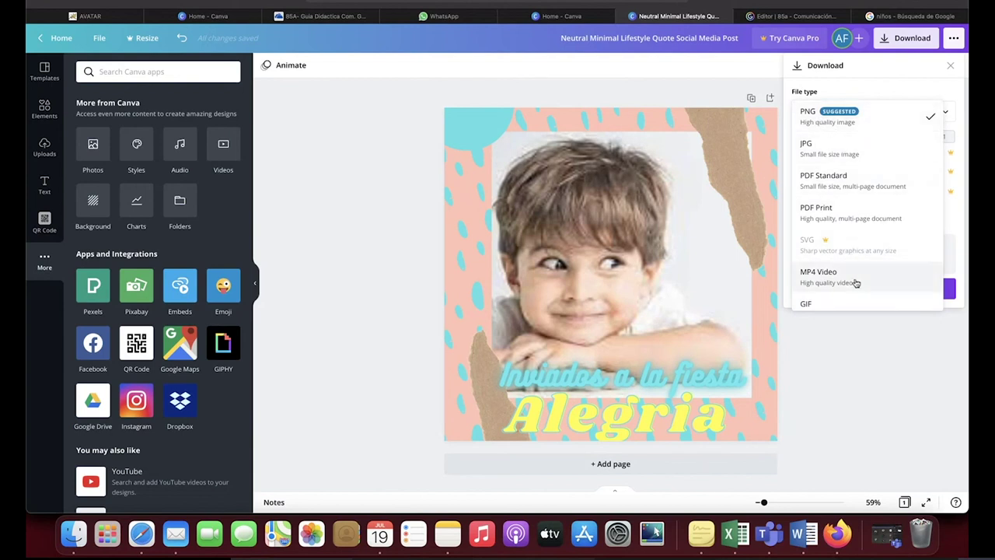
scroll(832, 282, "down", 1)
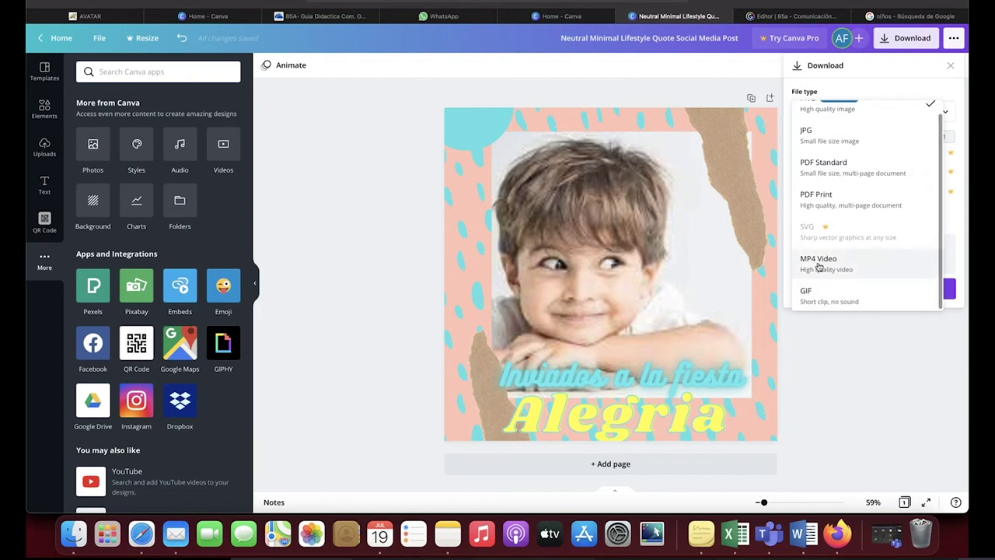
scroll(824, 269, "up", 1)
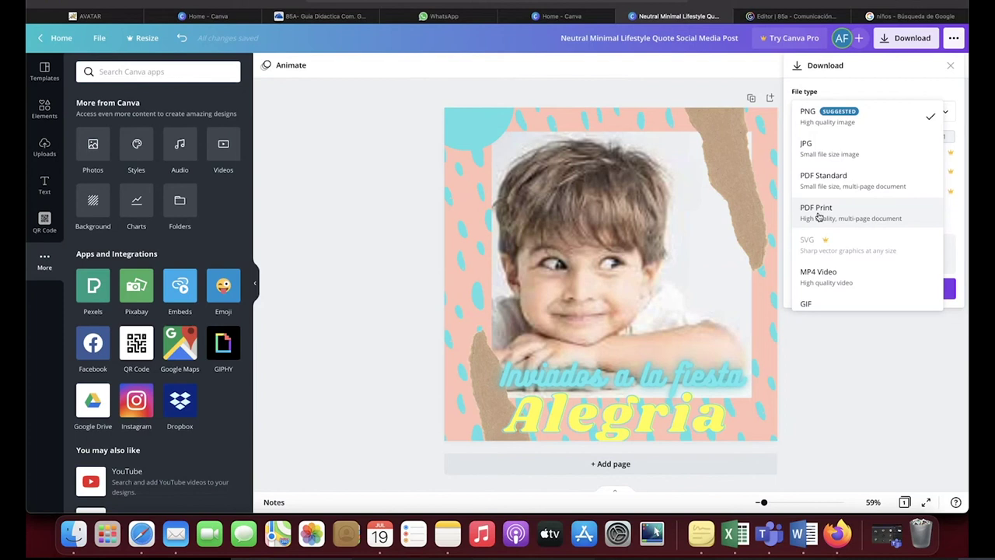
left_click(357, 187)
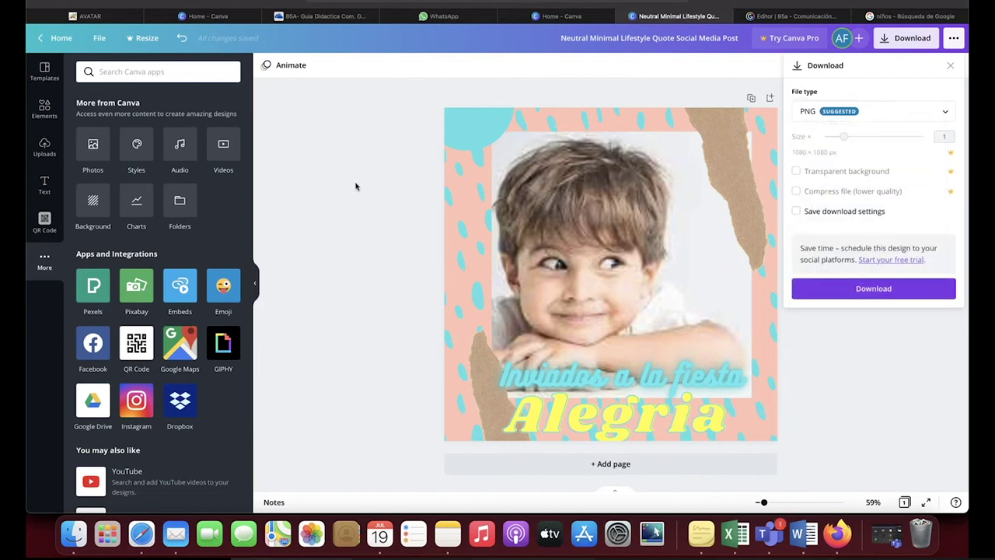
Delete the circle, photo, lower torn paper and heading, and apply the blue "Save the date!" template from Wedding Instagram Post.
left_click_drag(364, 140, 675, 378)
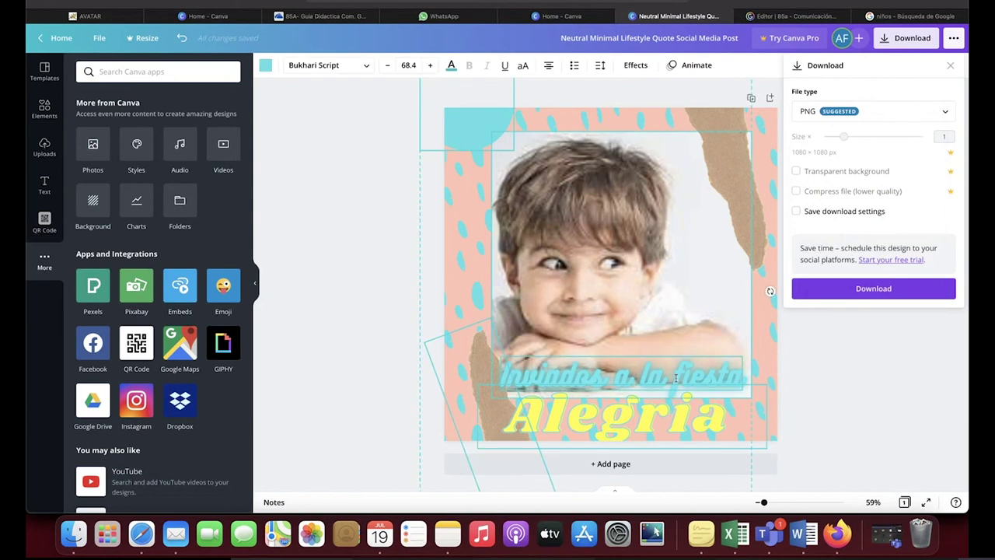
key("Delete")
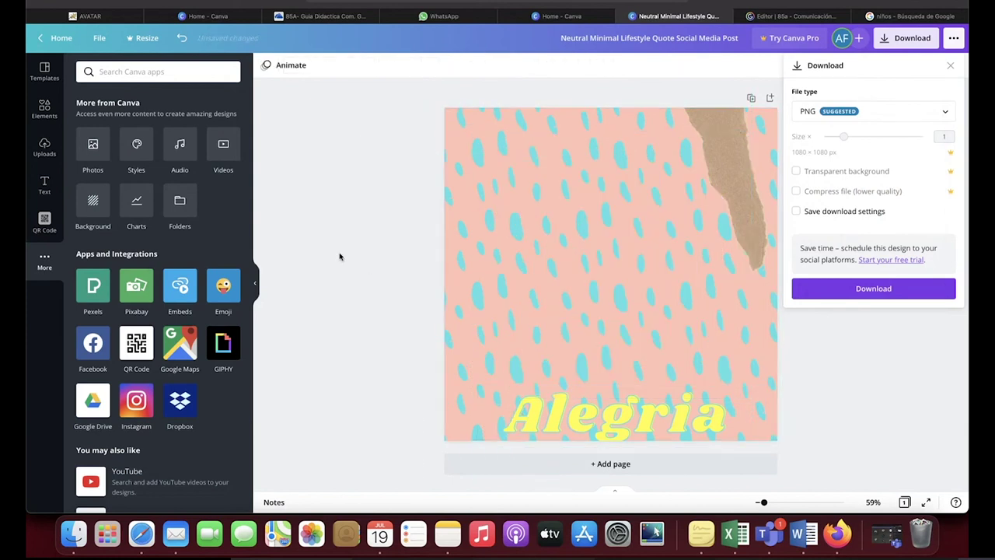
left_click(46, 76)
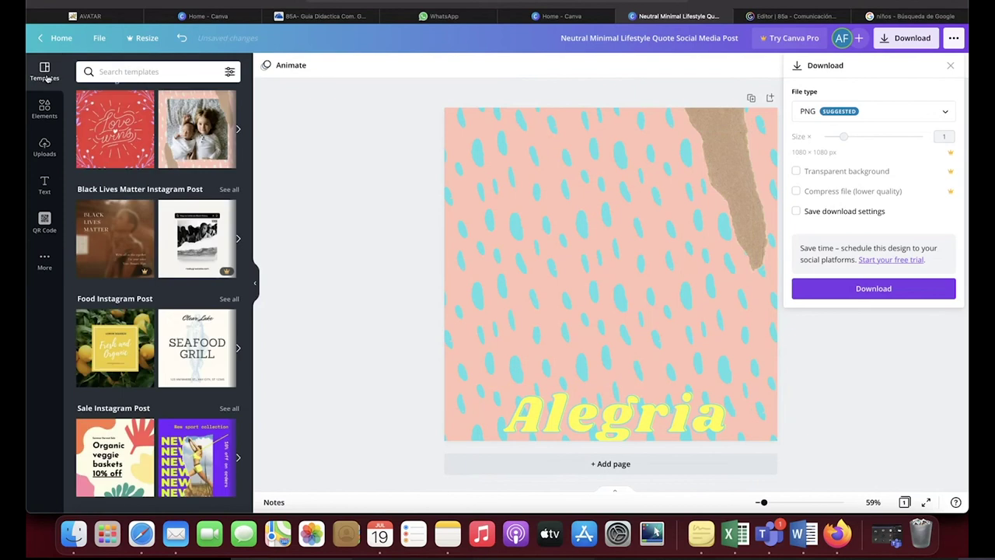
scroll(135, 155, "down", 5)
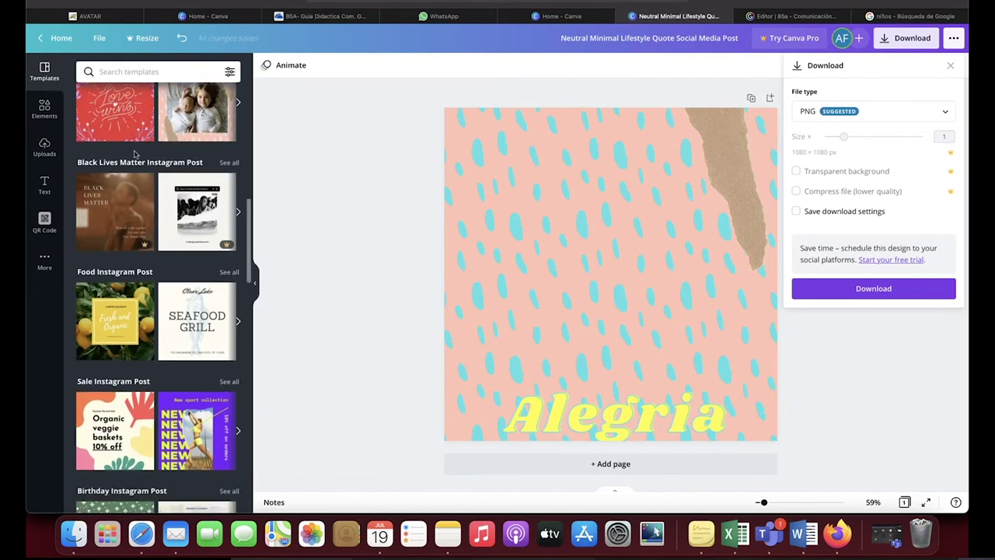
scroll(135, 156, "down", 3)
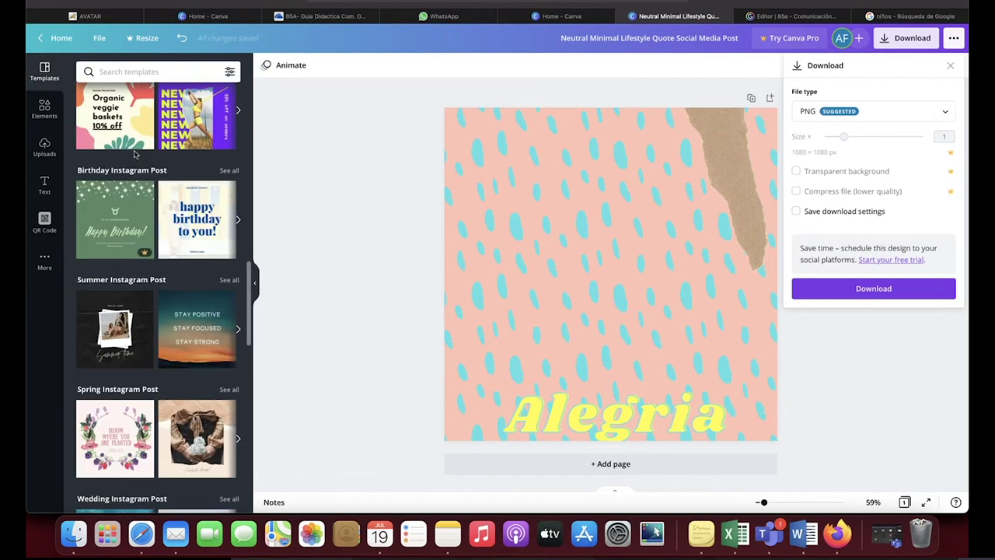
scroll(135, 155, "down", 3)
scroll(136, 155, "down", 5)
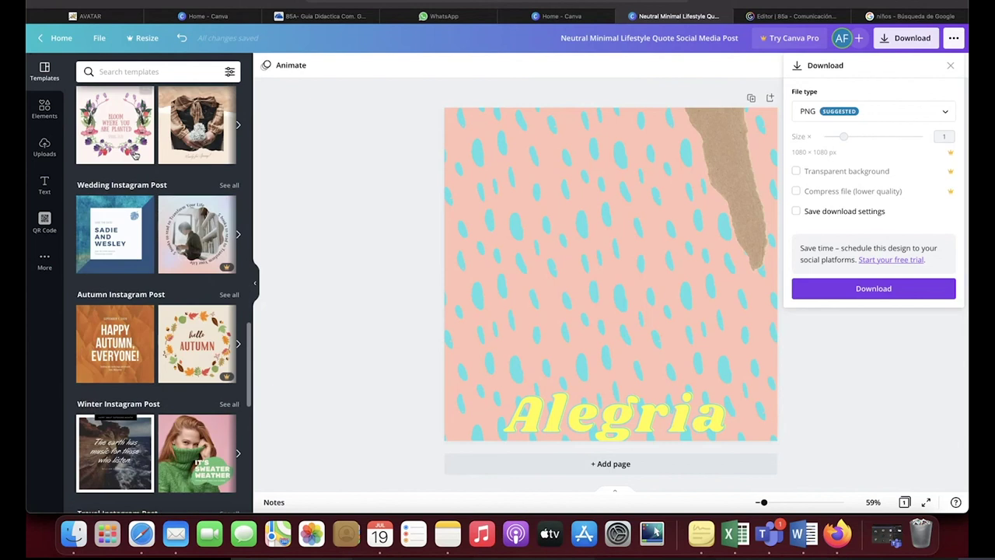
left_click(120, 230)
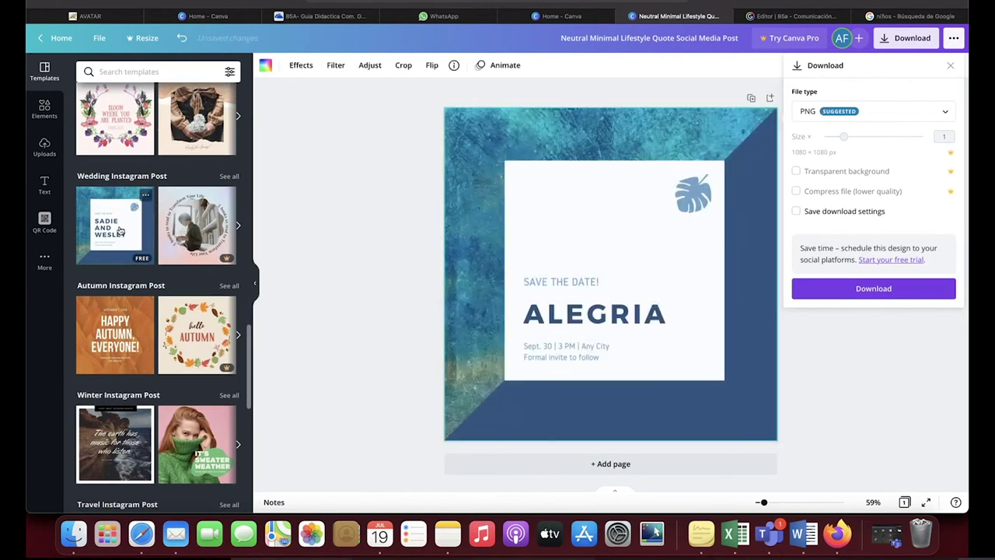
Replace the large "ALEGRIA" text on the white square with a person's first name.
left_click(569, 283)
left_click(569, 283)
double_click(591, 312)
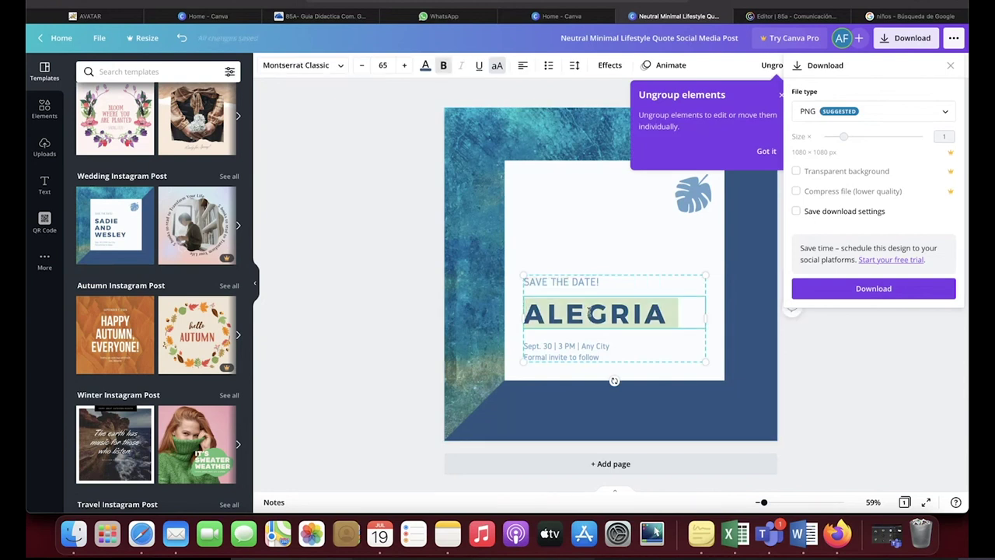
type("JOSENIO")
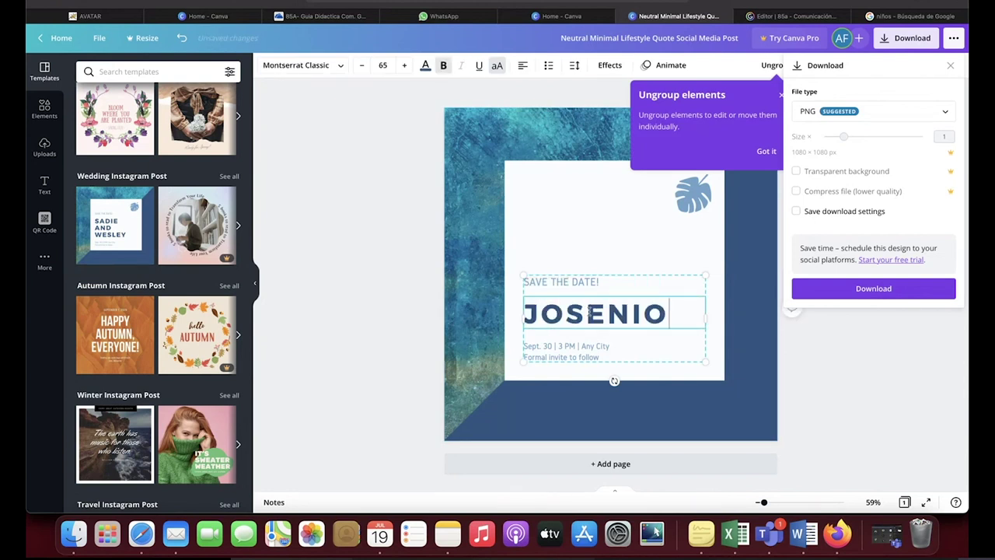
left_click(389, 305)
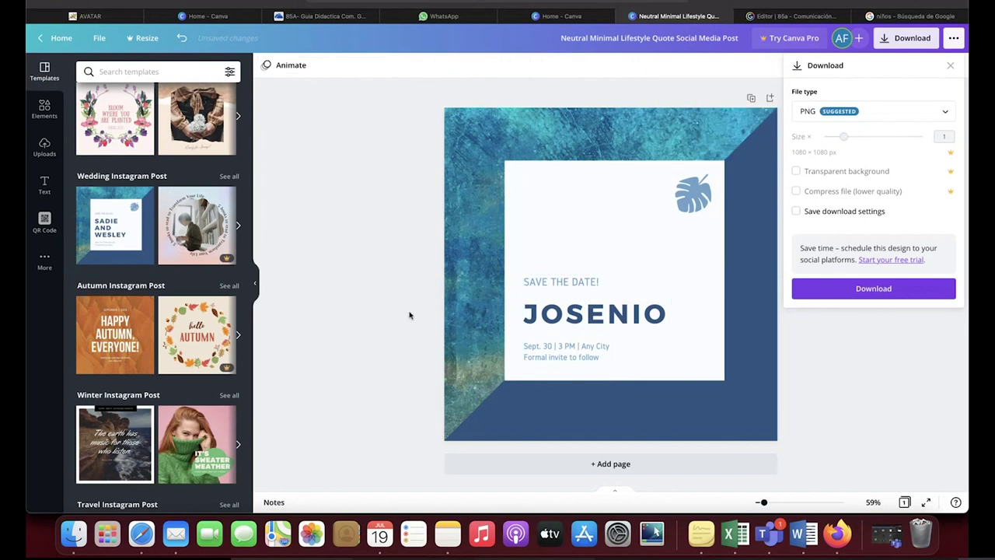
Place a small "Hereditary" text below the leaf and undo it together with the latest edits to the large name.
left_click(488, 142)
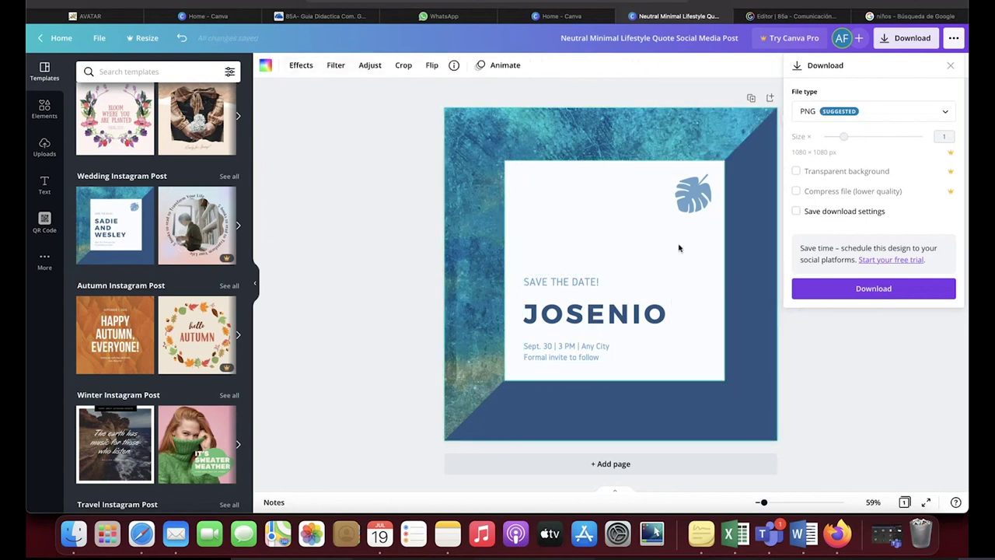
left_click(696, 195)
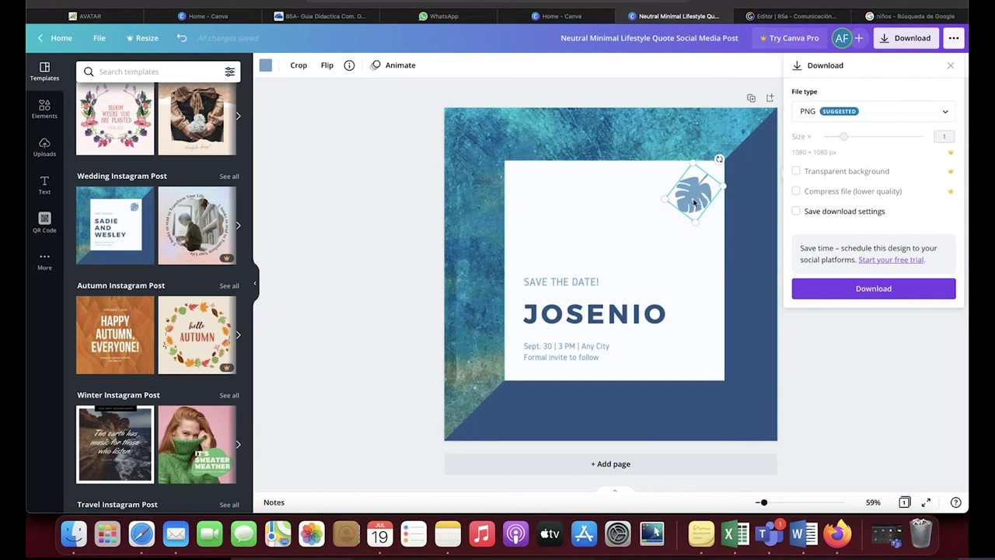
type("Hereditary")
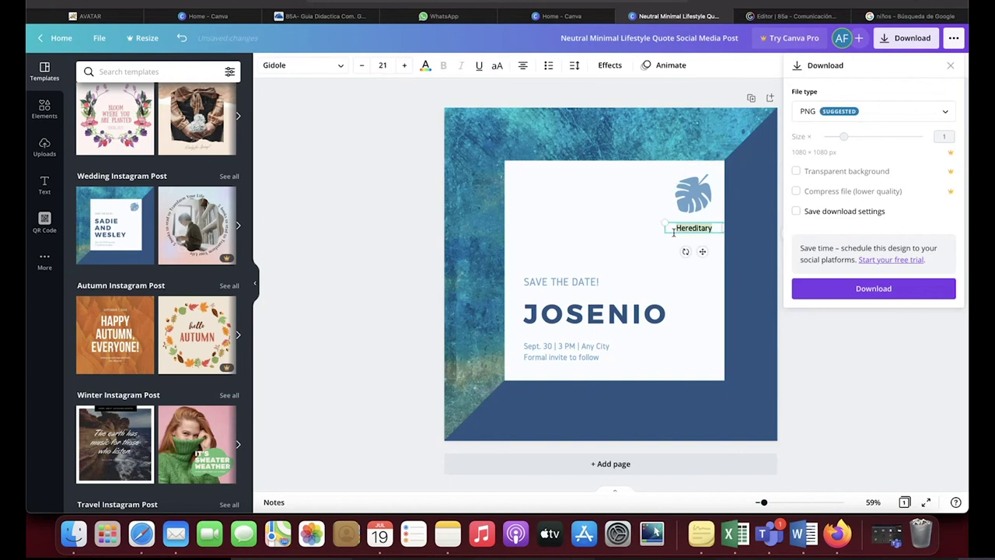
key("super+z")
key("super+z")
key("super+z")
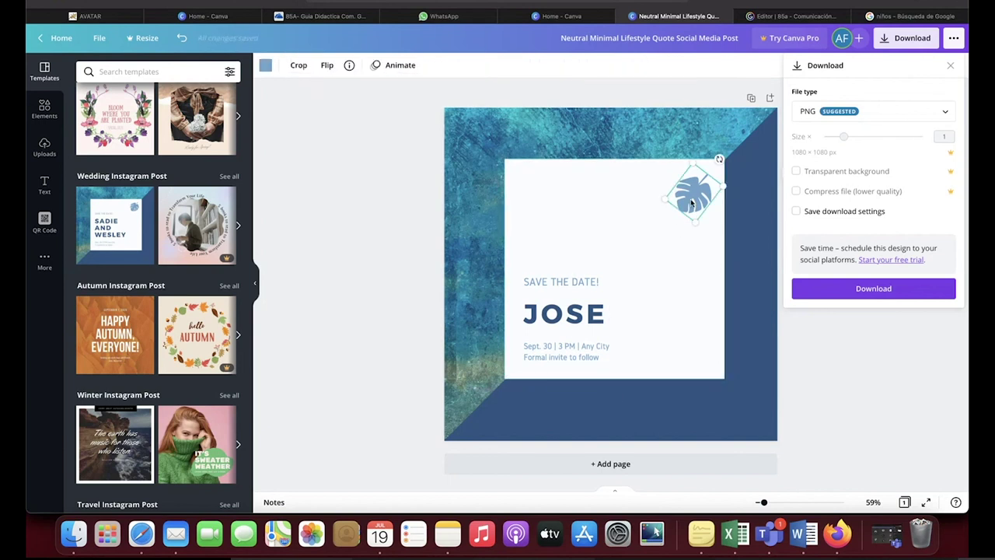
Duplicate the leaf twice, placing one copy below it and one beside it to form a cluster of three.
left_click_drag(691, 202, 684, 227)
left_click_drag(653, 191, 659, 191)
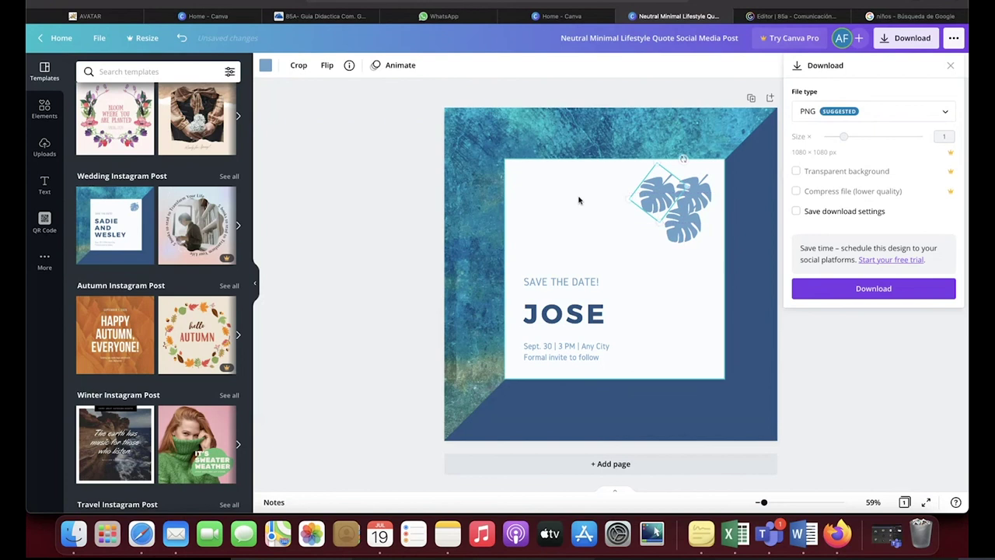
left_click(577, 201)
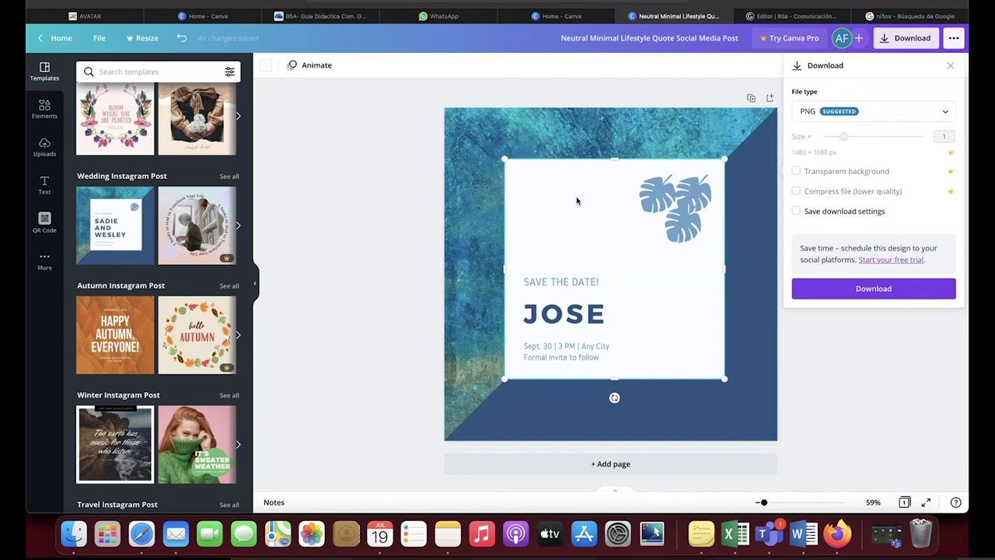
Switch to the Teams meeting to read the participants' chat questions about multiple pages and importing data, and return to Canva.
key("ctrl+Up")
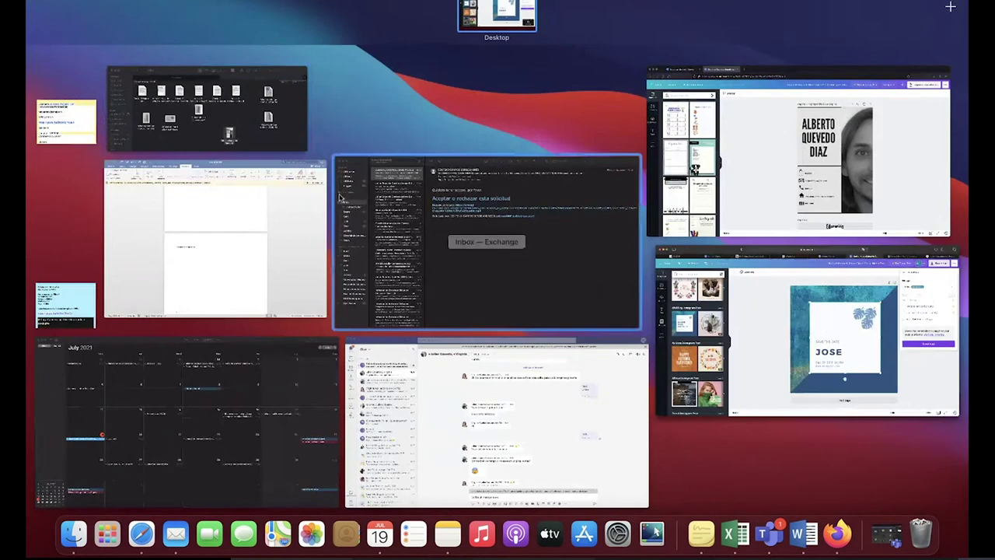
left_click(902, 484)
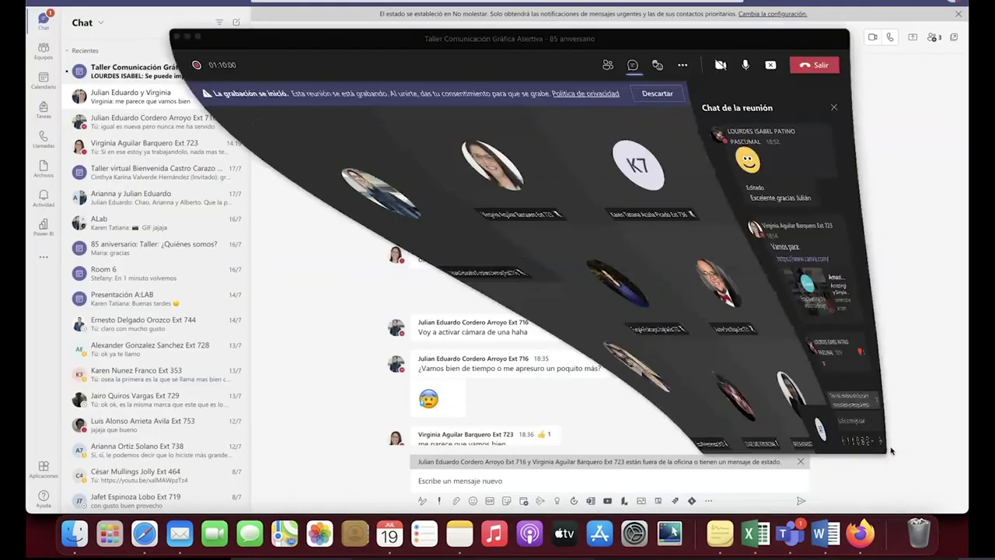
key("ctrl+Right")
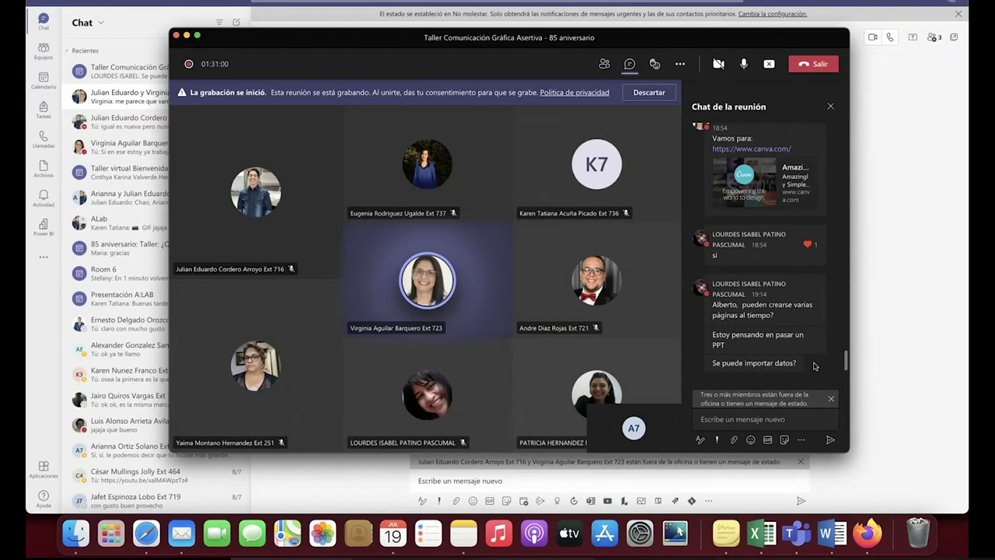
key("ctrl+Up")
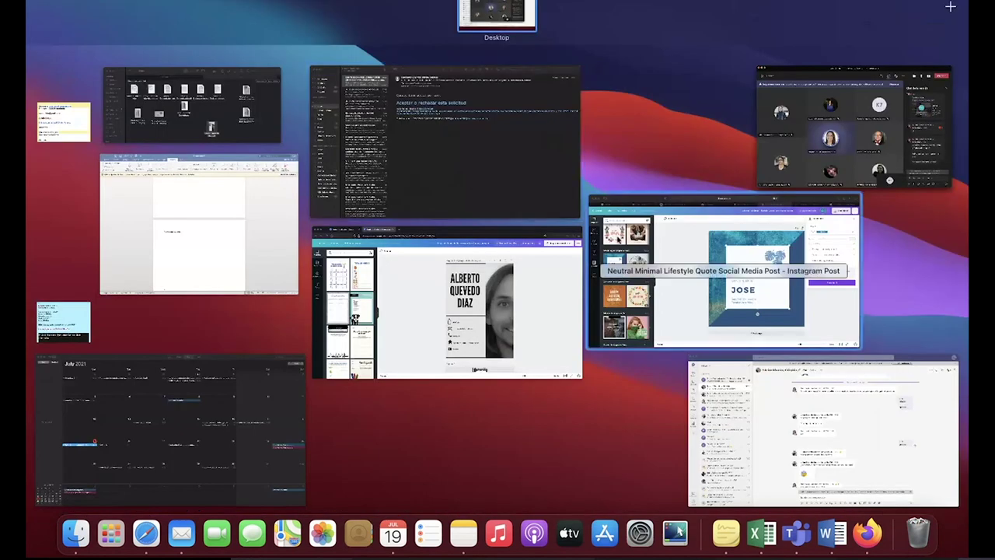
left_click(625, 244)
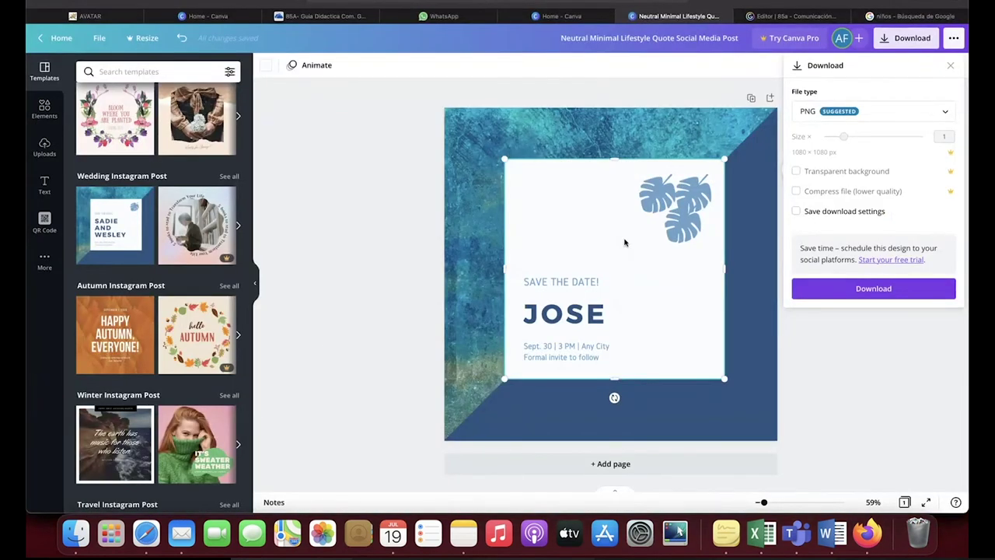
Add two blank pages after the invitation and select page 2.
left_click(379, 178)
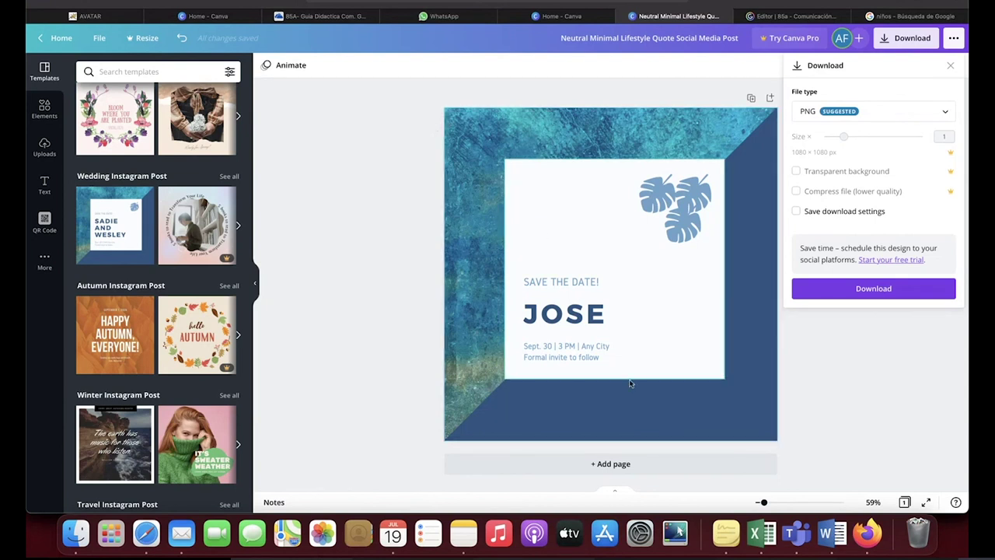
left_click(614, 465)
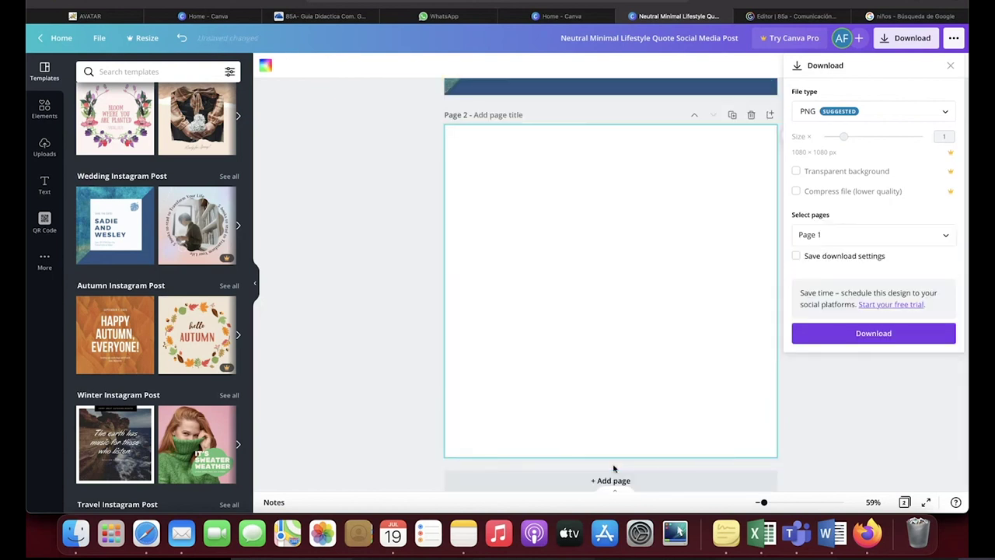
left_click(614, 476)
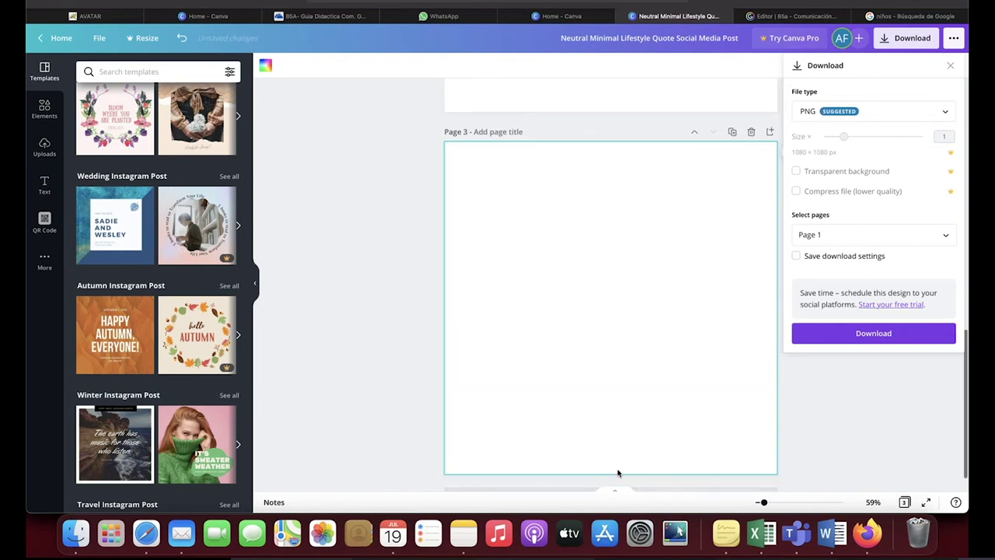
scroll(618, 467, "up", 5)
left_click(472, 171)
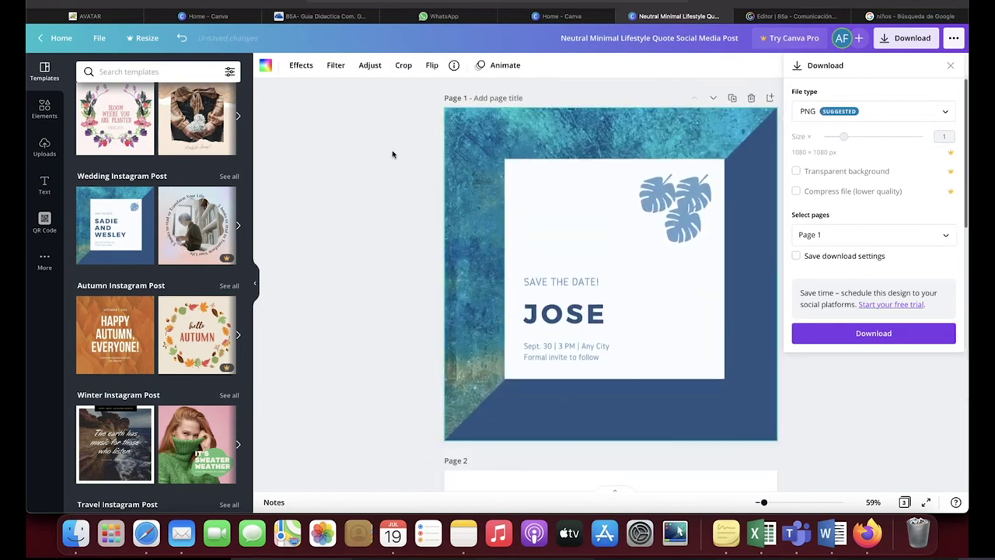
scroll(499, 275, "down", 4)
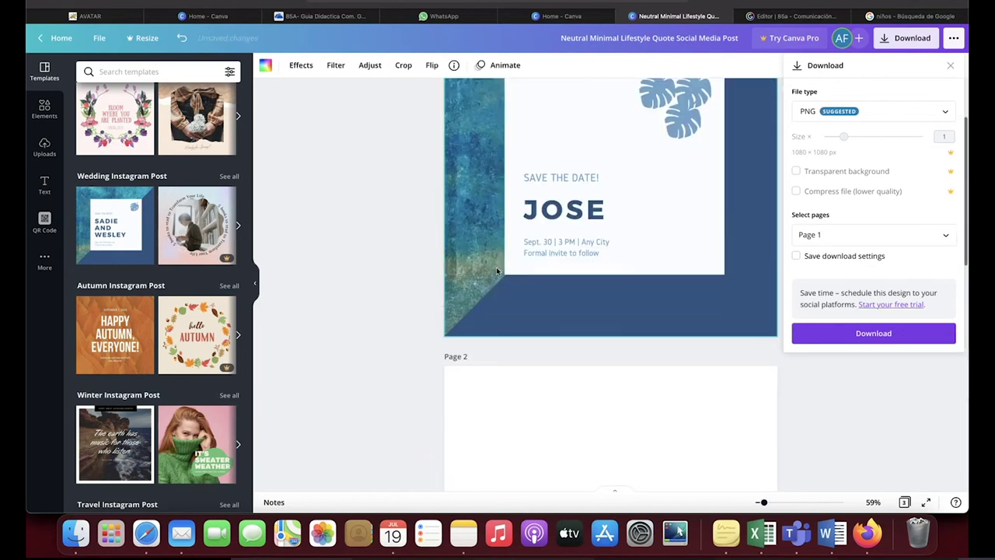
left_click(499, 275)
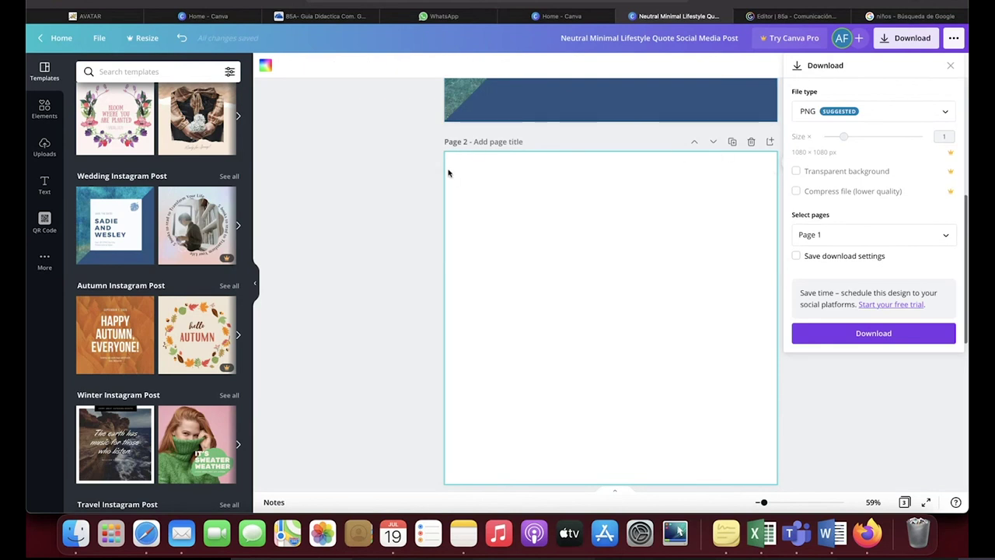
Copy the teal textured background and the white square from page 1 onto page 2.
key("ctrl+v")
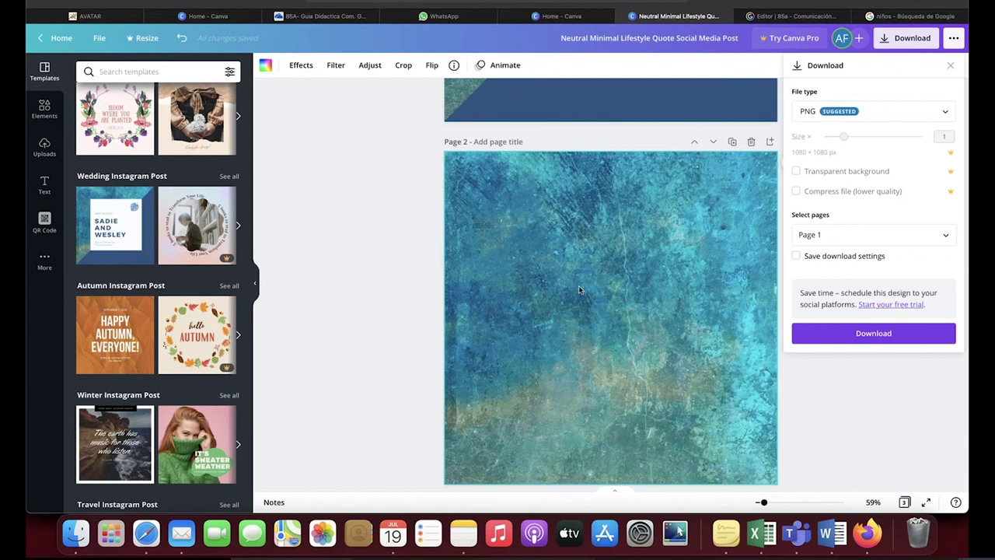
scroll(579, 290, "up", 5)
left_click(557, 205)
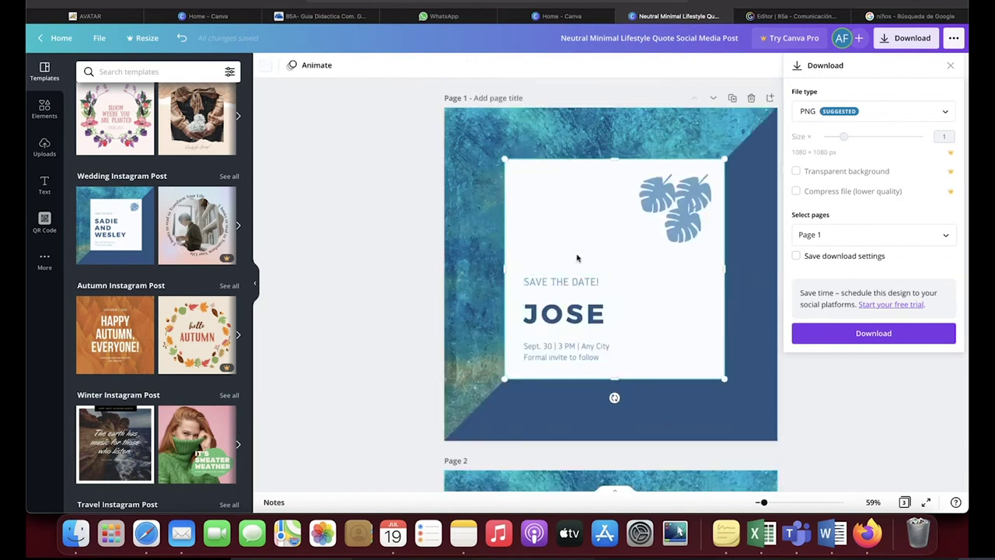
scroll(579, 257, "down", 5)
key("ctrl+v")
left_click(486, 278)
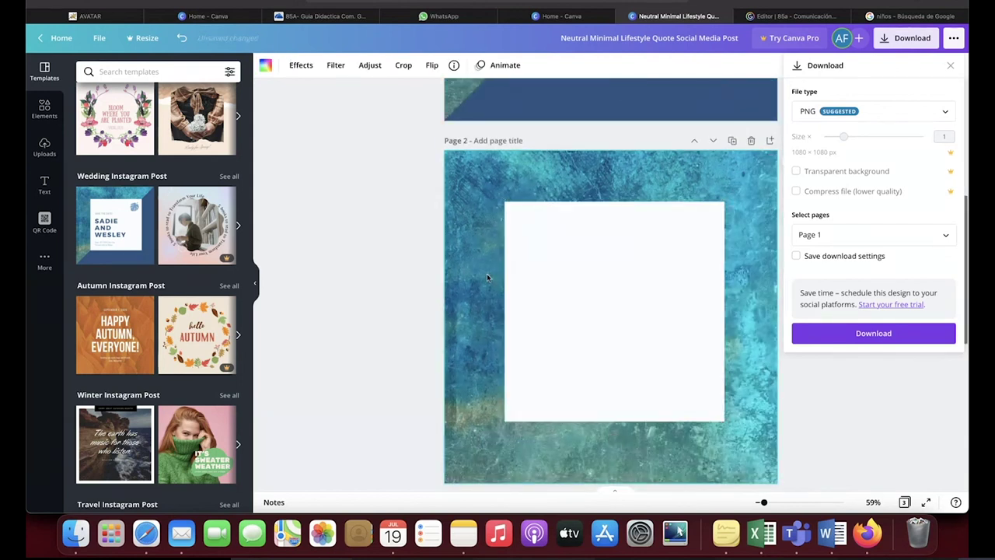
Go to the blank page 3 and open the file chooser for uploading media from the device.
scroll(487, 278, "down", 1)
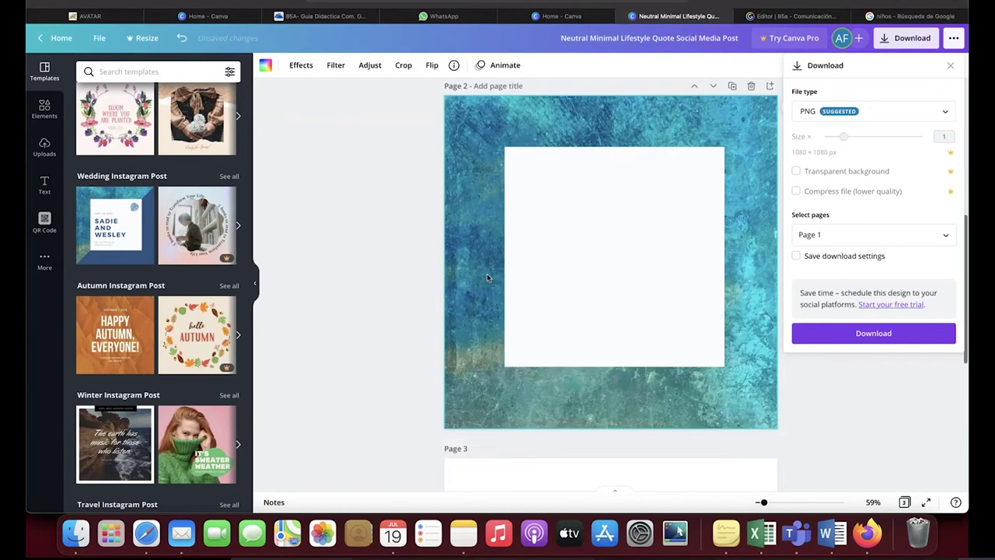
scroll(487, 277, "down", 4)
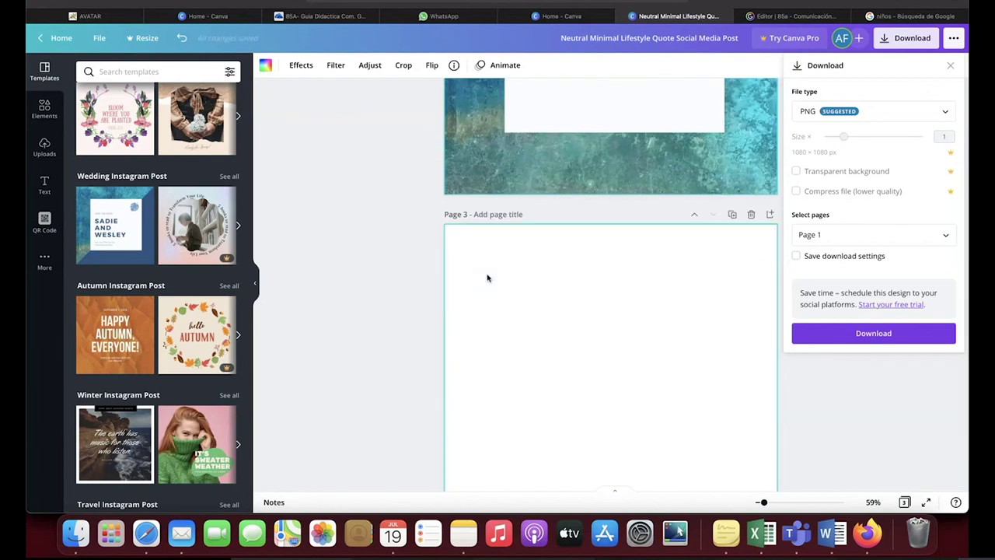
scroll(487, 278, "down", 1)
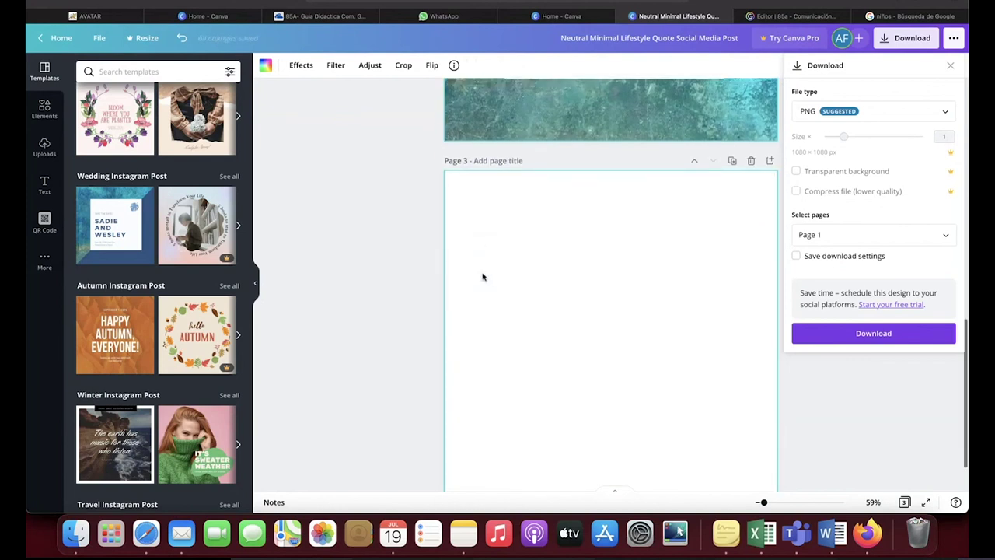
left_click(383, 246)
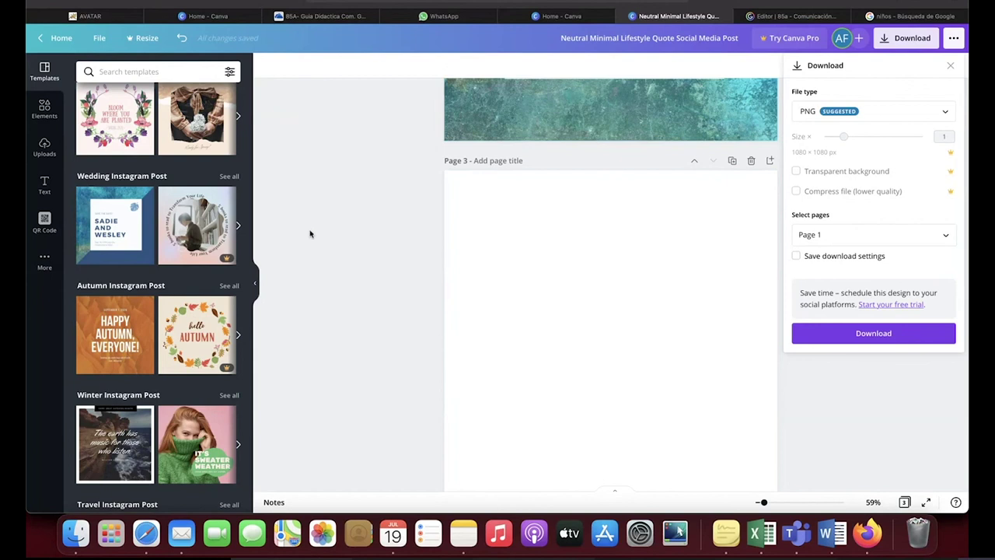
left_click(45, 148)
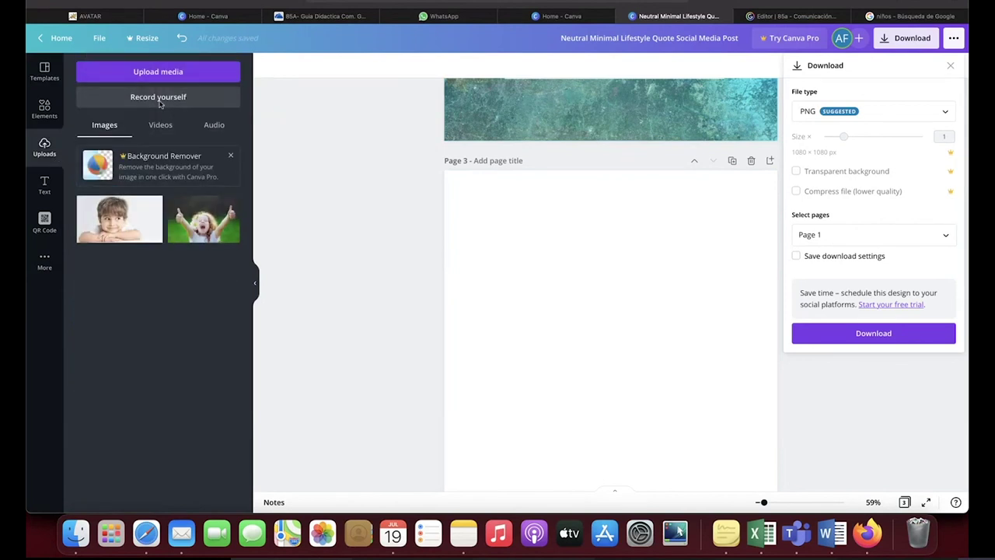
left_click(163, 74)
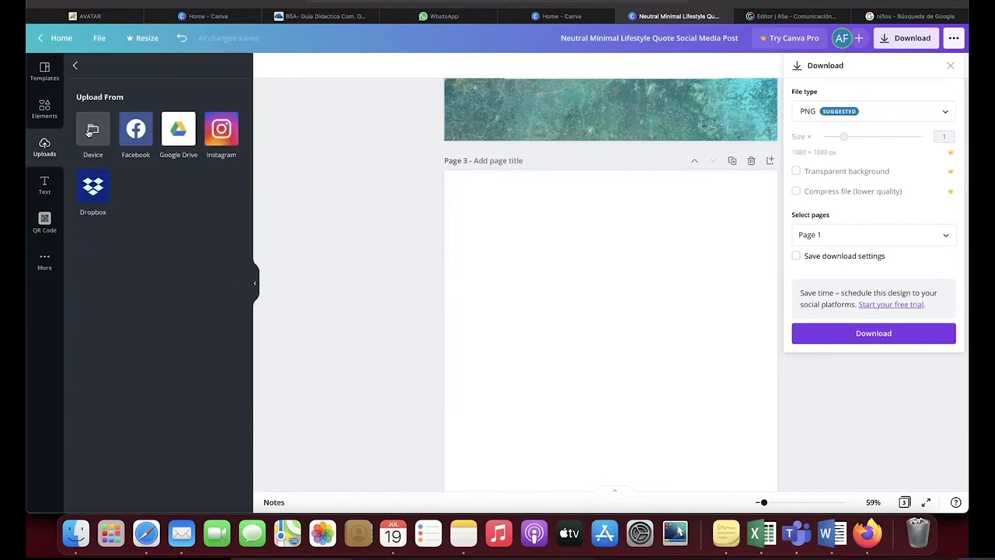
left_click(92, 131)
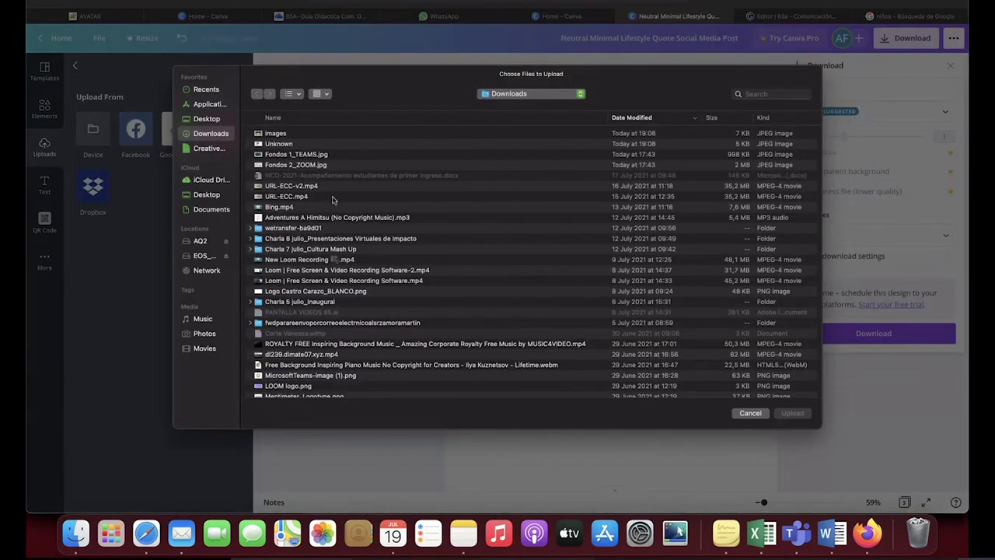
Sort the Downloads files by kind and examine which file types can be selected for upload, selecting Word logo.png.
scroll(357, 206, "down", 10)
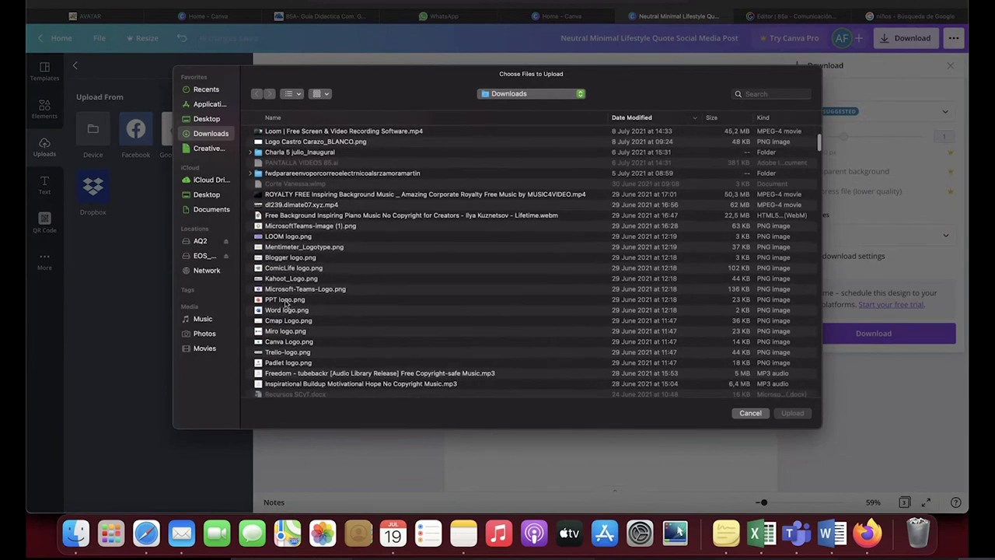
scroll(371, 309, "down", 3)
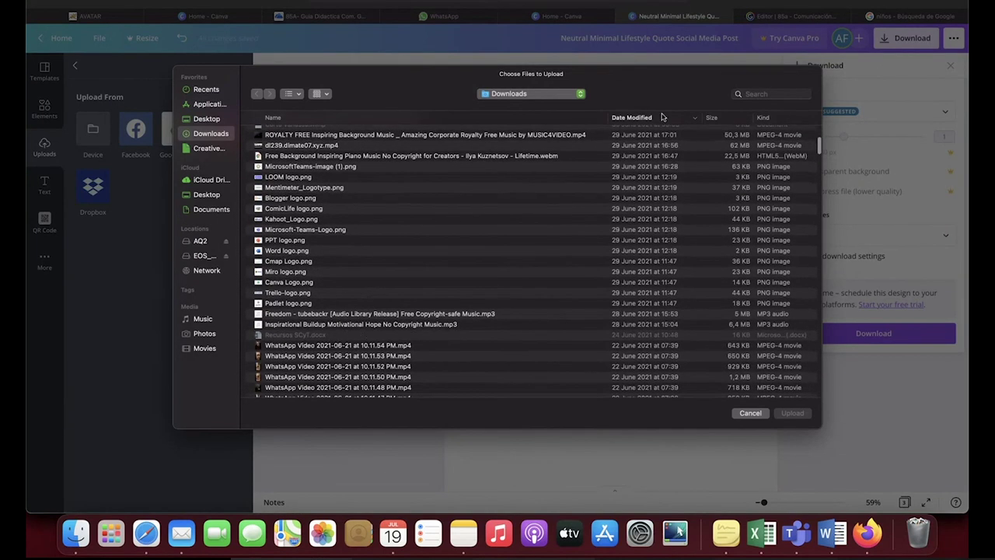
left_click(781, 118)
scroll(739, 221, "down", 15)
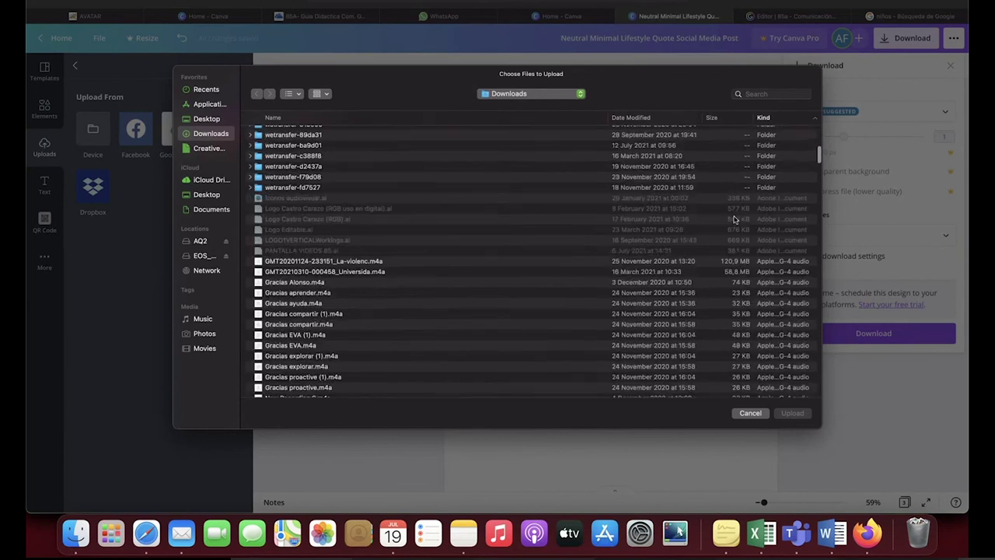
scroll(735, 220, "down", 20)
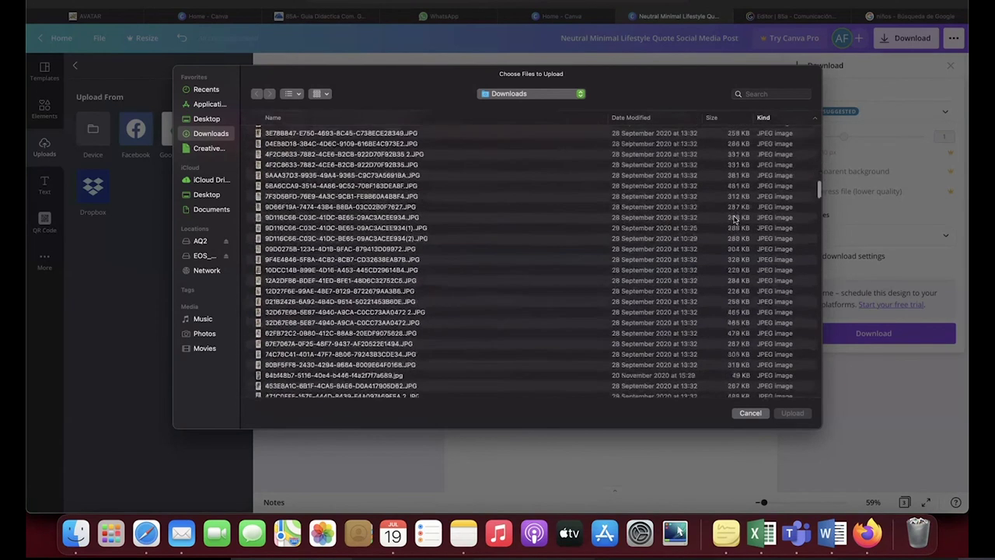
scroll(735, 221, "down", 20)
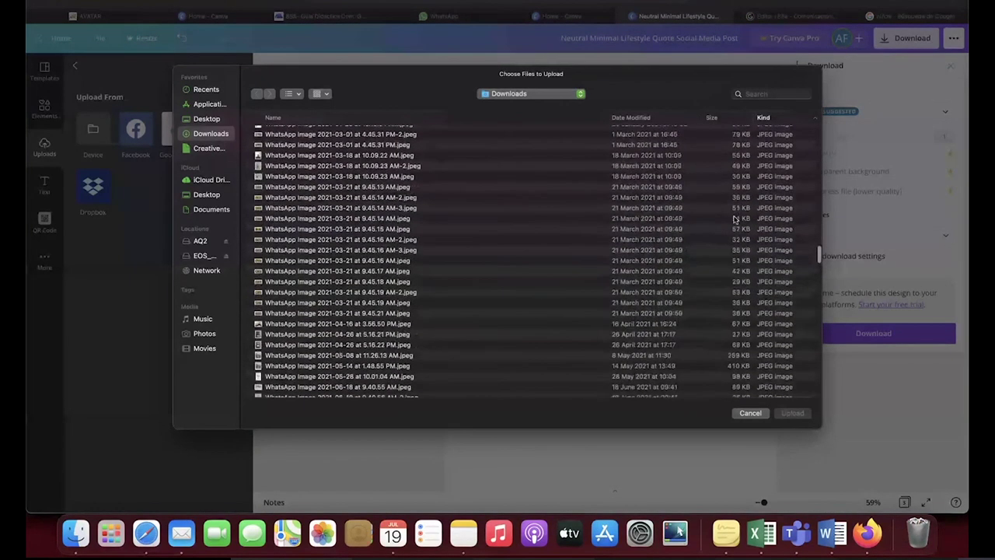
scroll(734, 221, "down", 20)
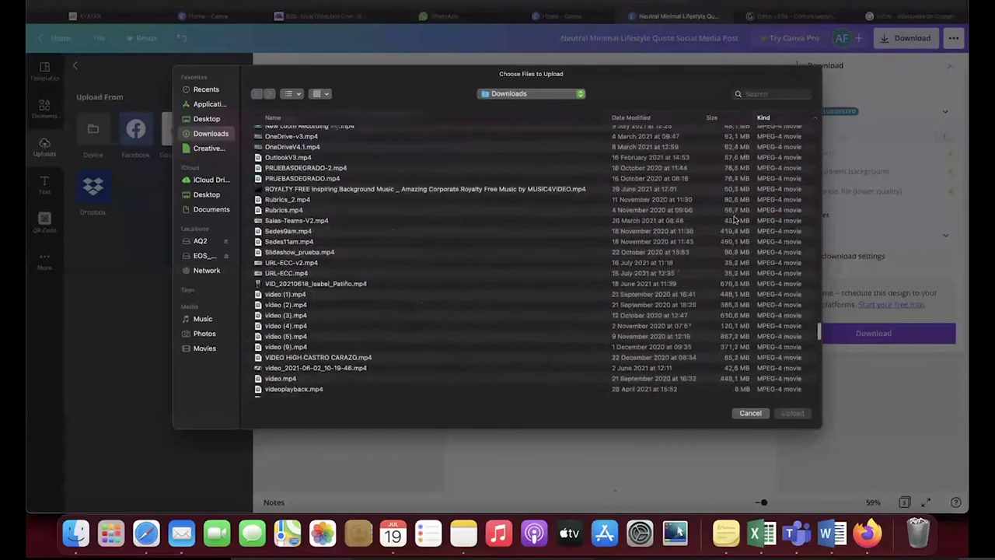
scroll(735, 221, "down", 20)
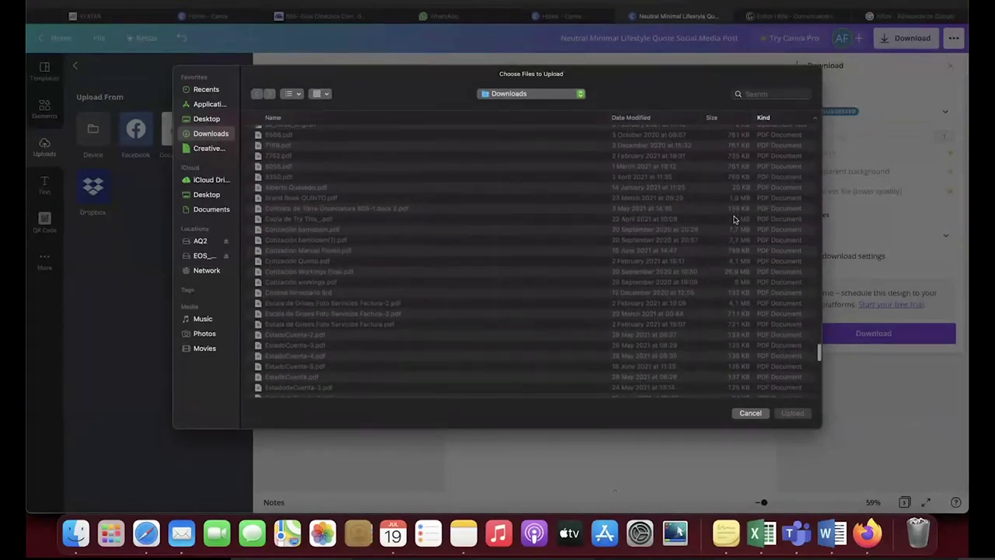
scroll(735, 221, "down", 20)
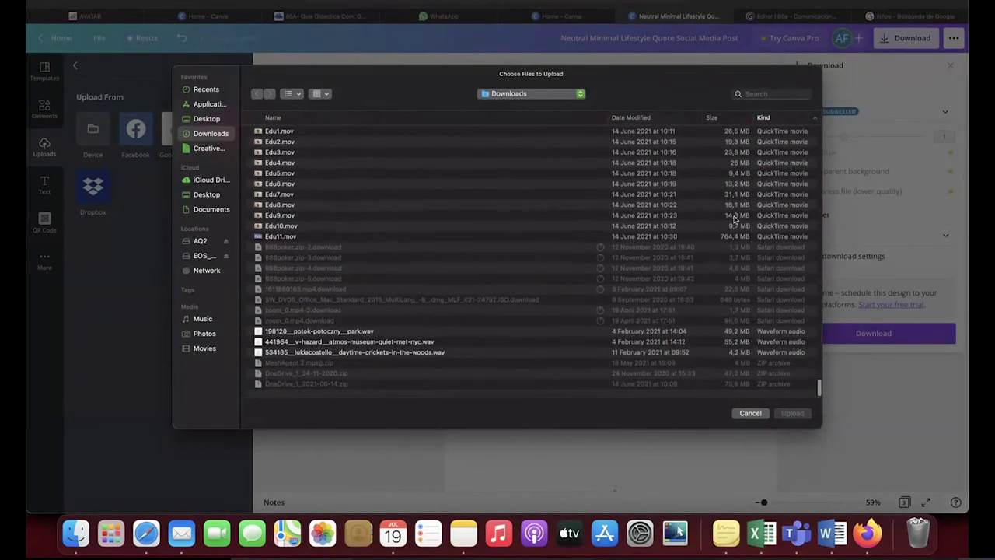
scroll(781, 256, "up", 10)
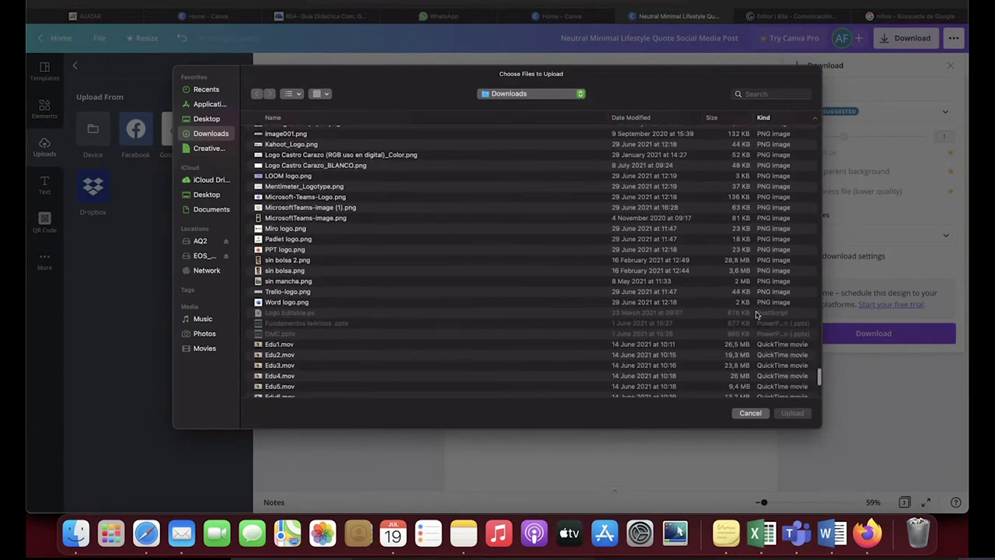
left_click(768, 303)
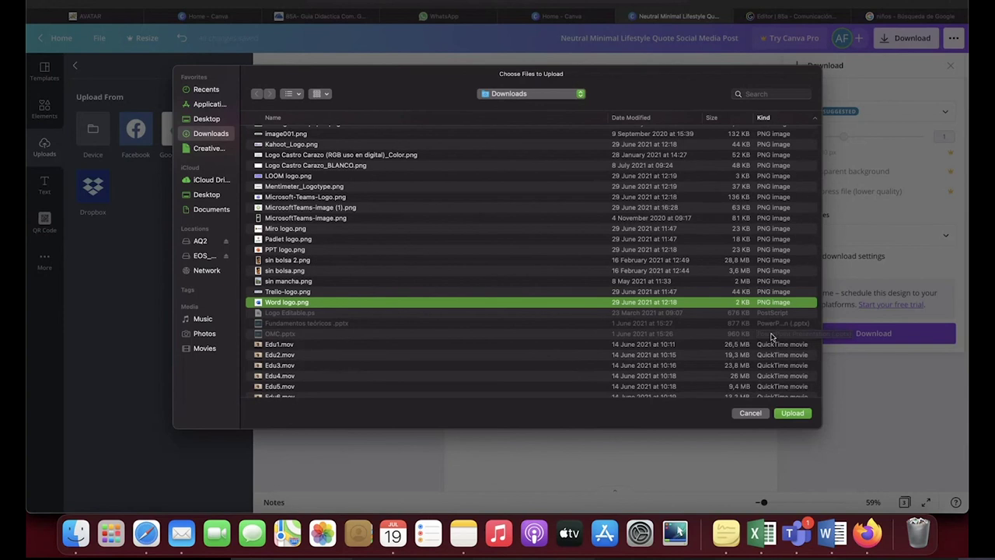
Switch to the Teams meeting to read the participants' latest chat messages and move its window slightly higher.
left_click(907, 460)
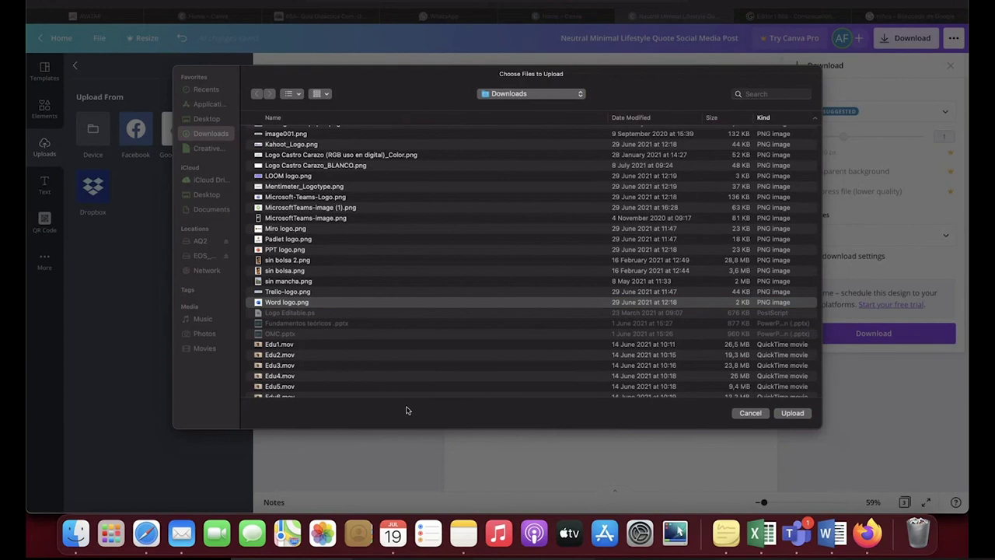
key("ctrl+super+f")
key("ctrl+Up")
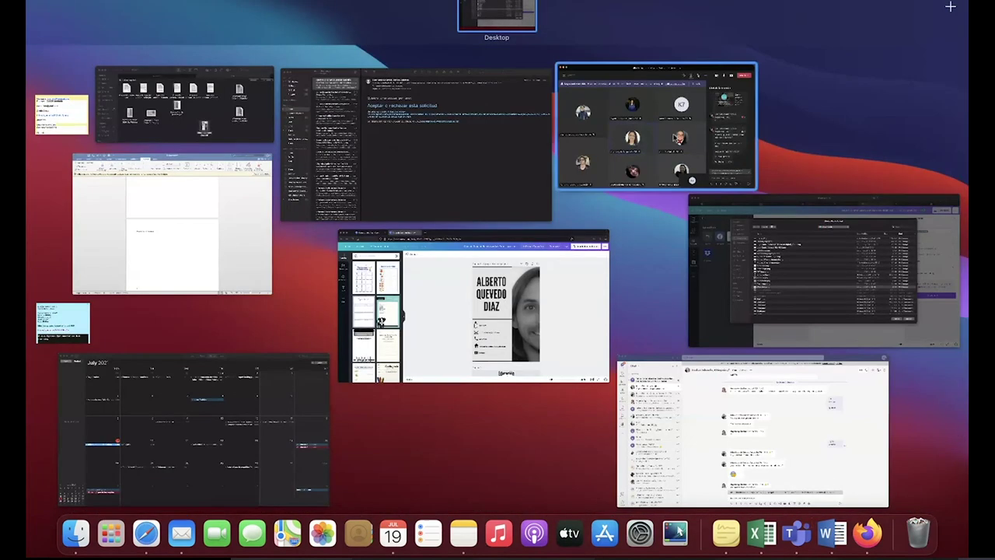
left_click(681, 150)
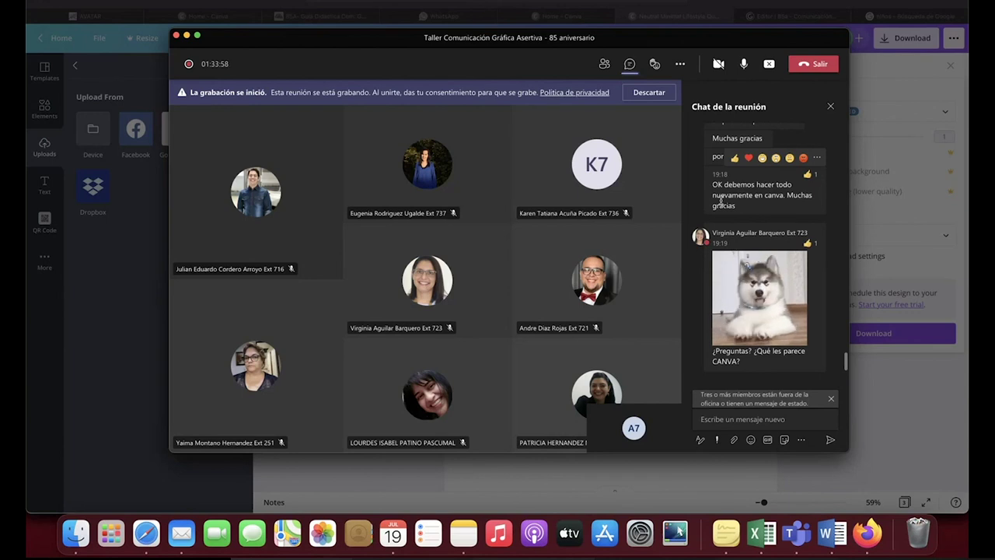
left_click_drag(639, 38, 630, 23)
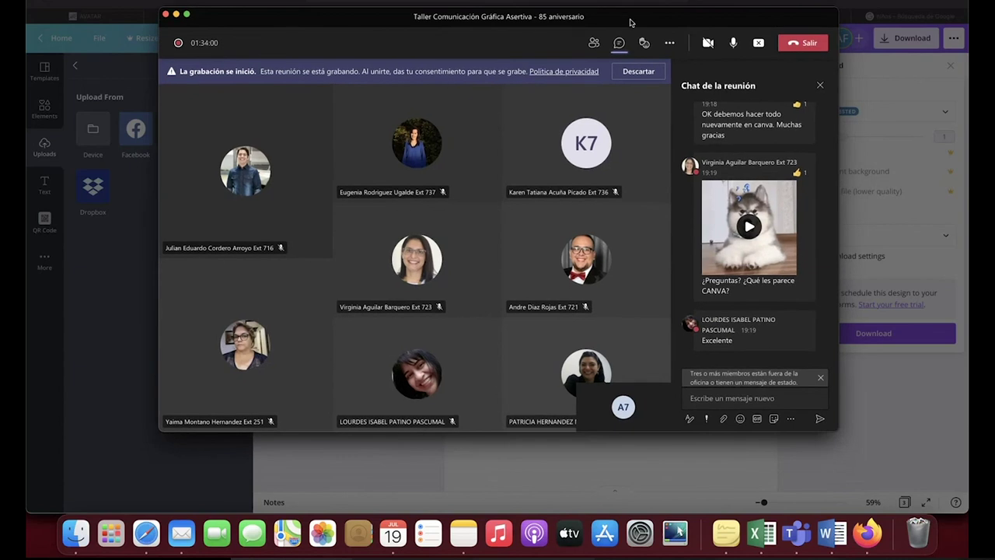